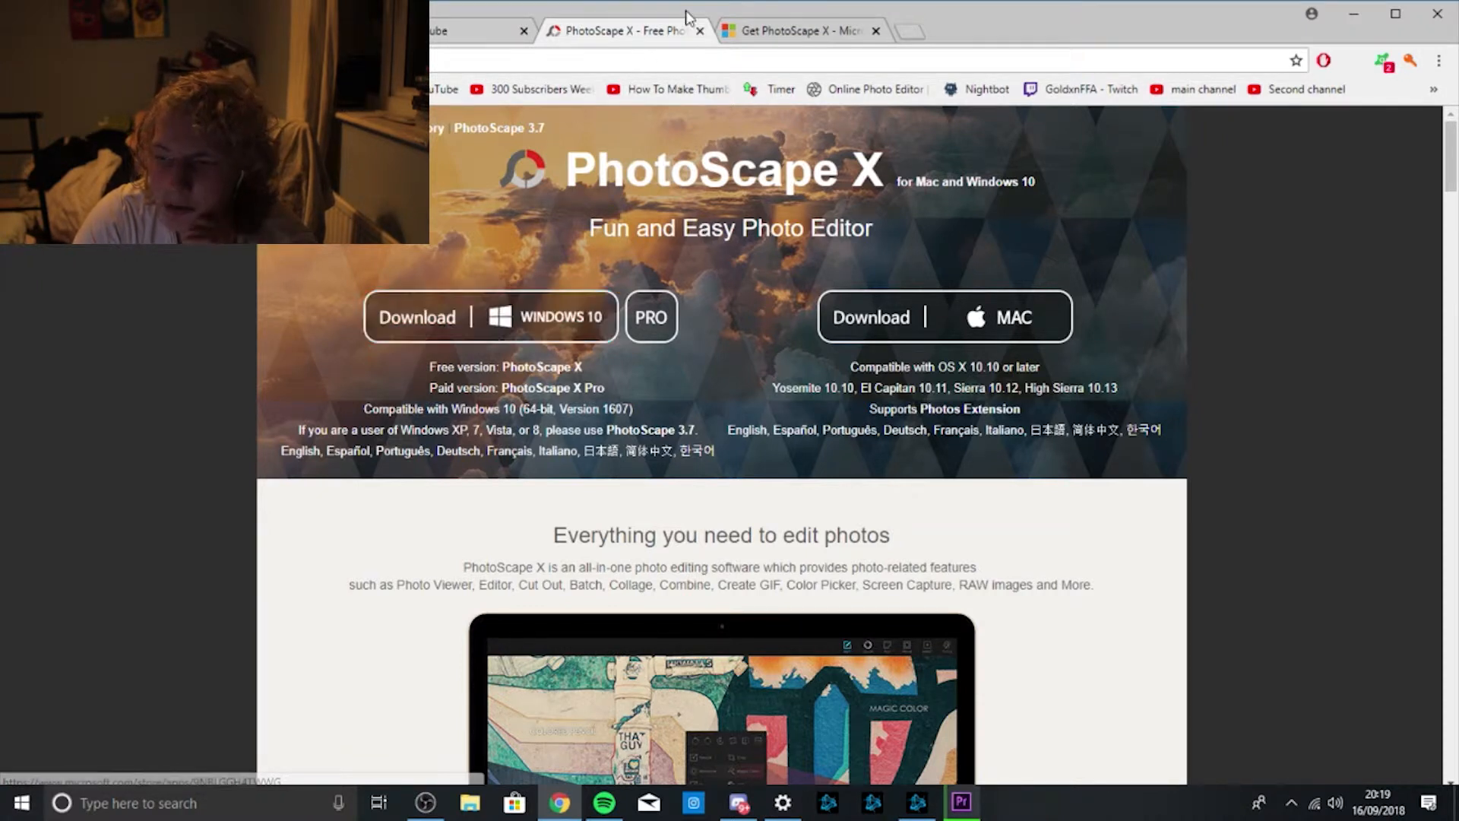
# Move between the PhotoScape X Microsoft Store listing and the PhotoScape X website.
pyautogui.click(774, 27)
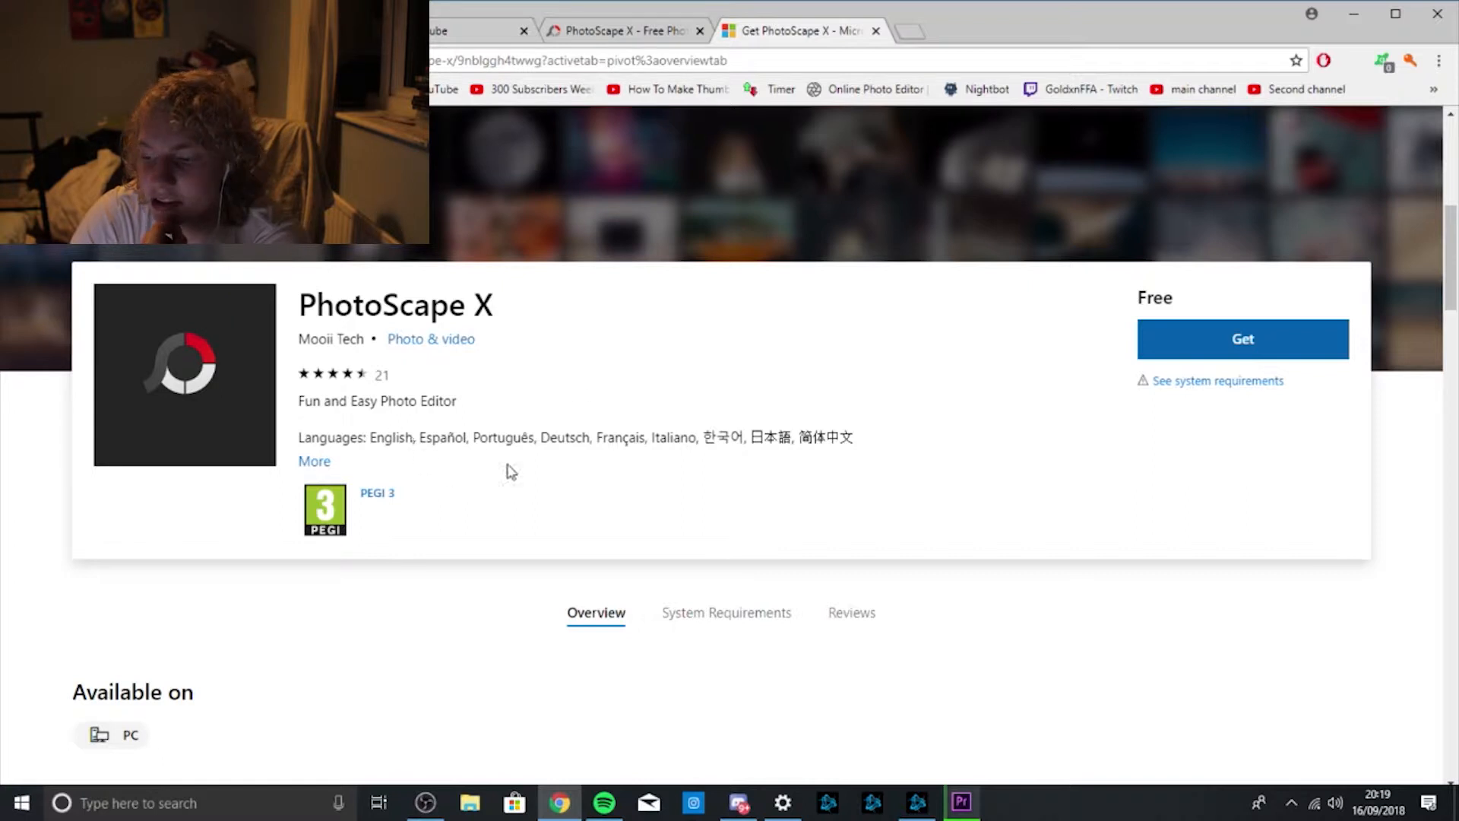
pyautogui.scroll(5, 723, 380)
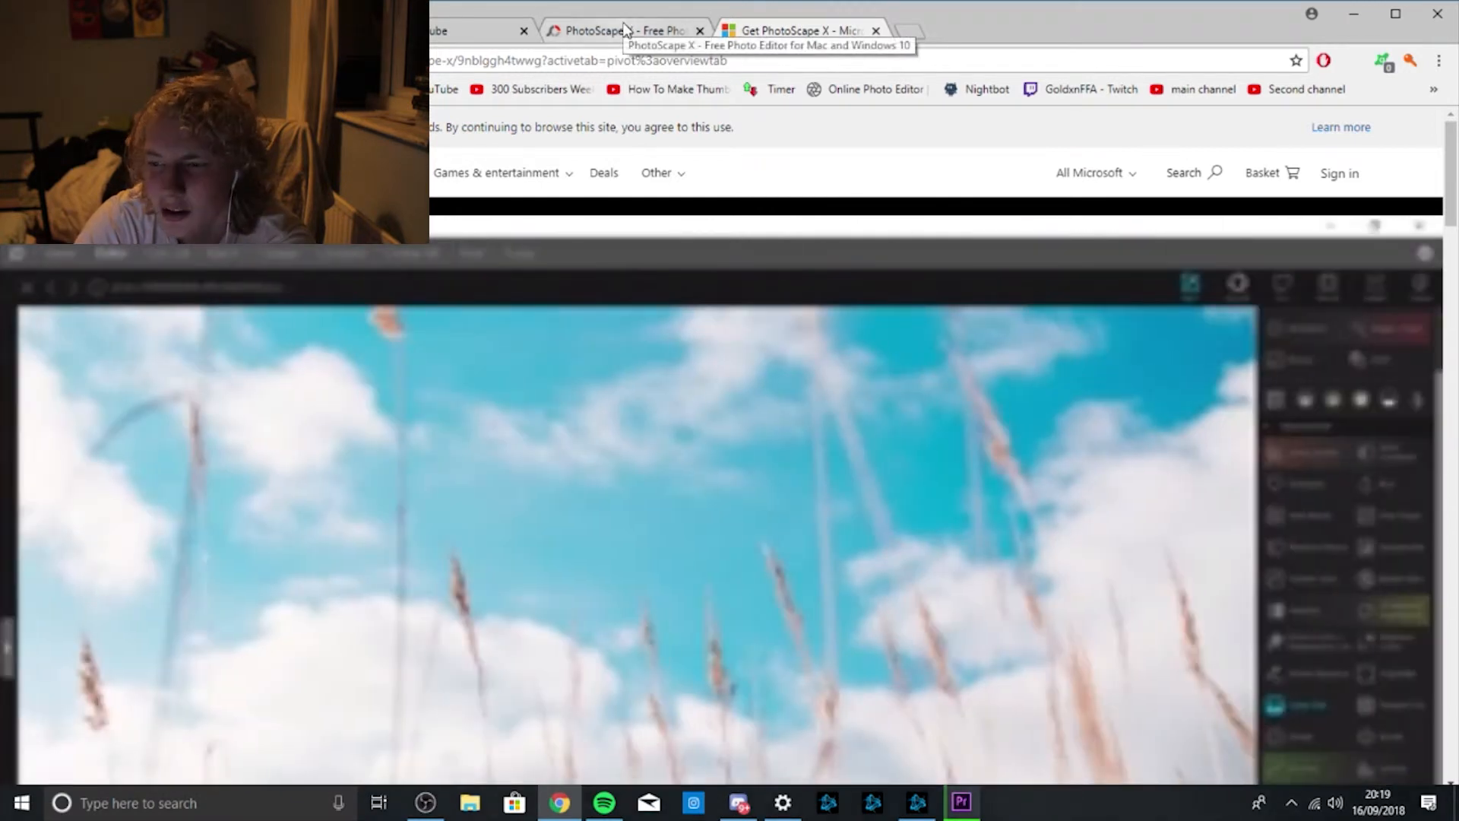
pyautogui.click(624, 25)
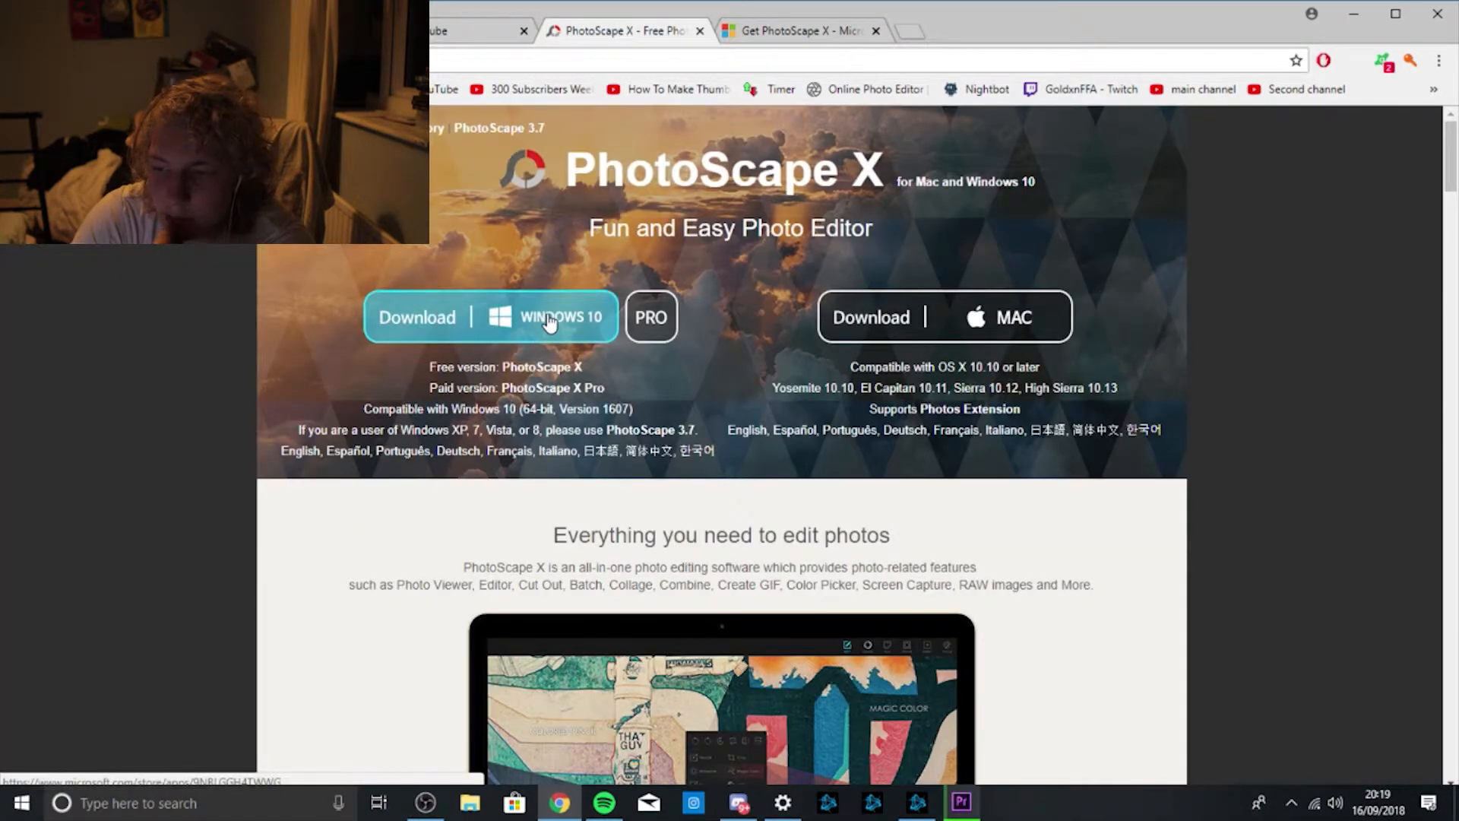
pyautogui.click(798, 30)
pyautogui.click(719, 32)
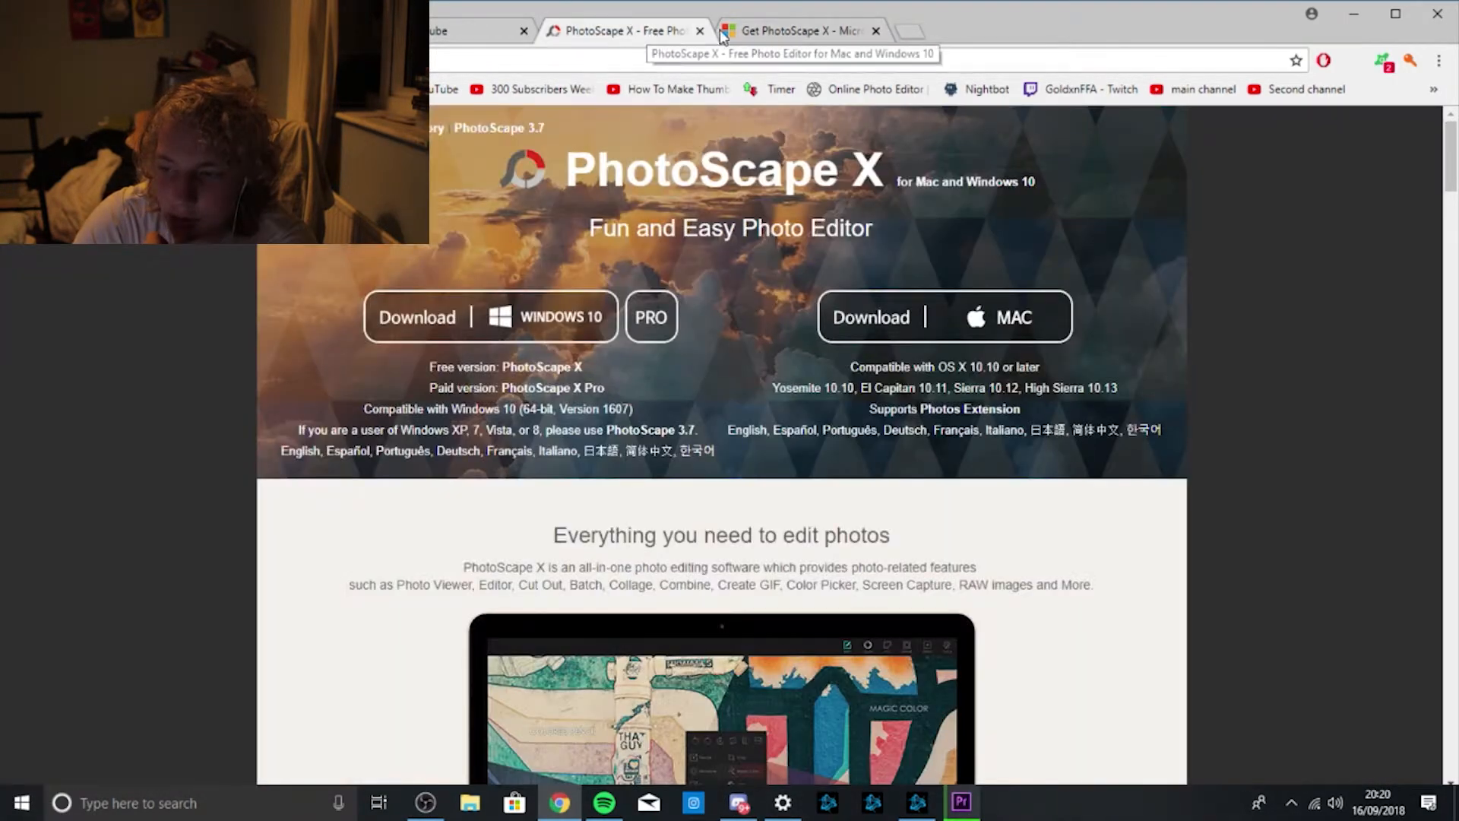
# Start the Windows 10 download, return to the Store listing and close the extra Microsoft tab.
pyautogui.click(509, 323)
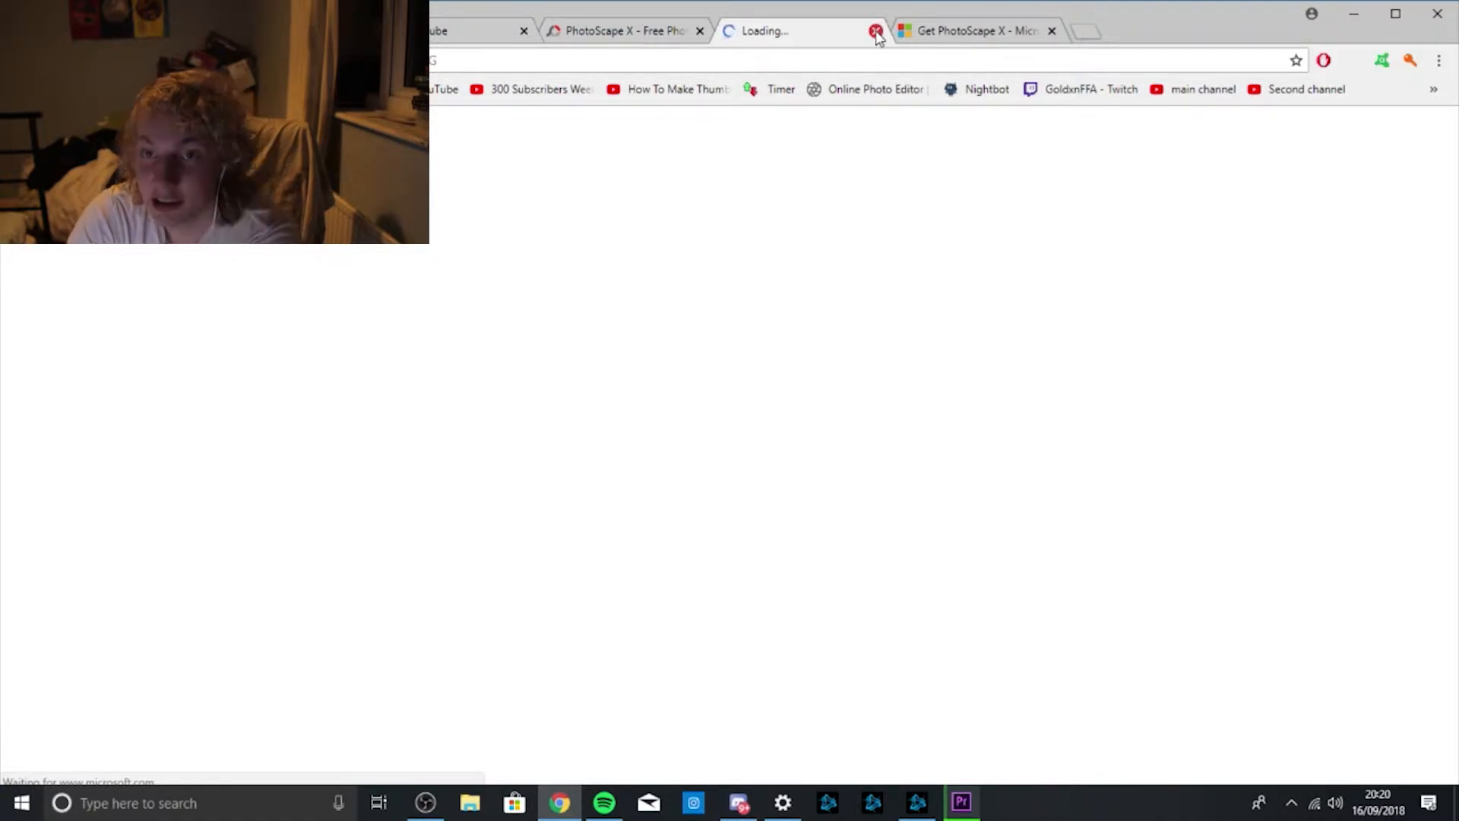
pyautogui.click(1031, 38)
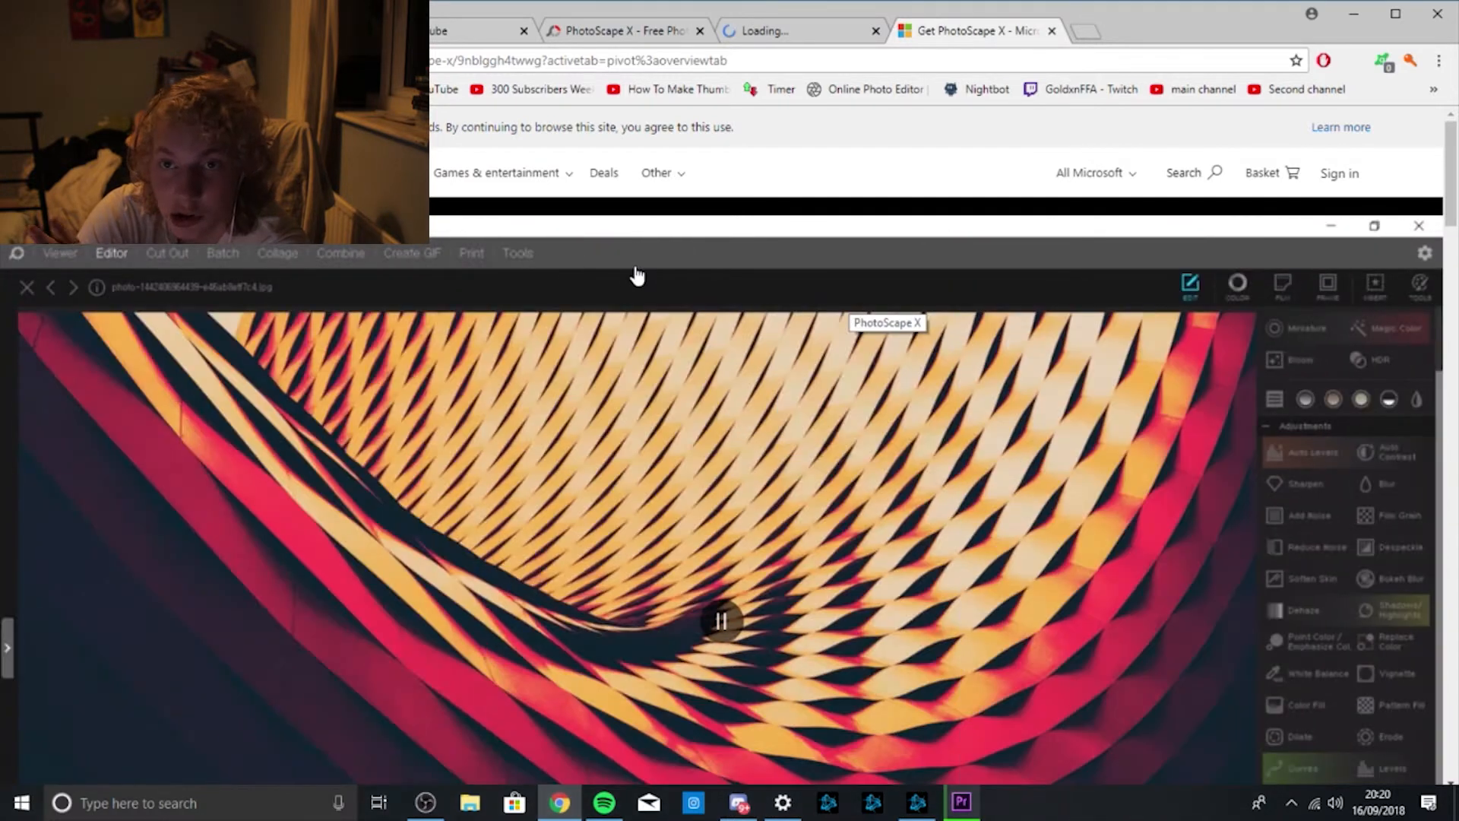
pyautogui.scroll(-6, 668, 281)
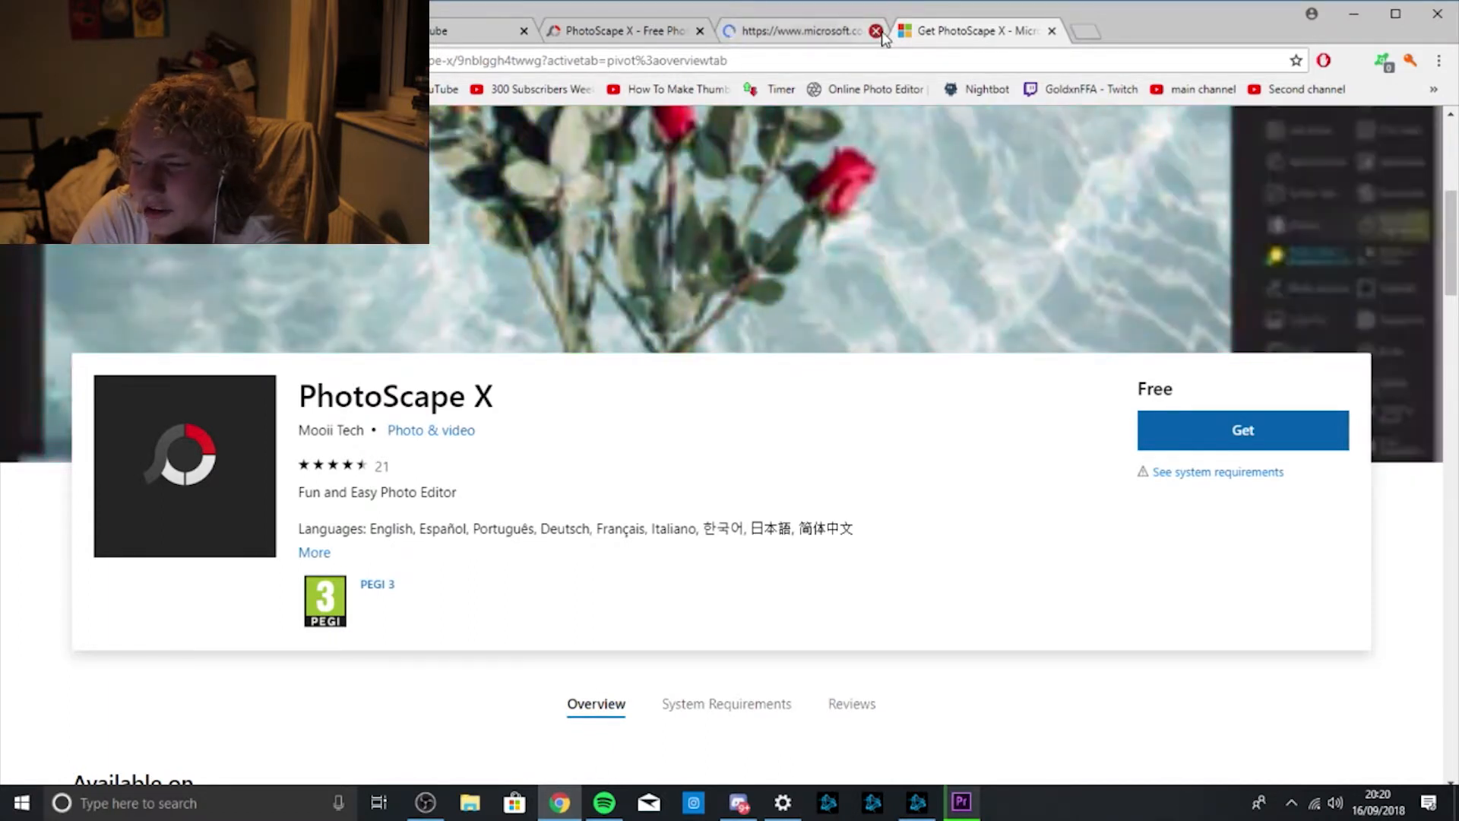
pyautogui.click(875, 31)
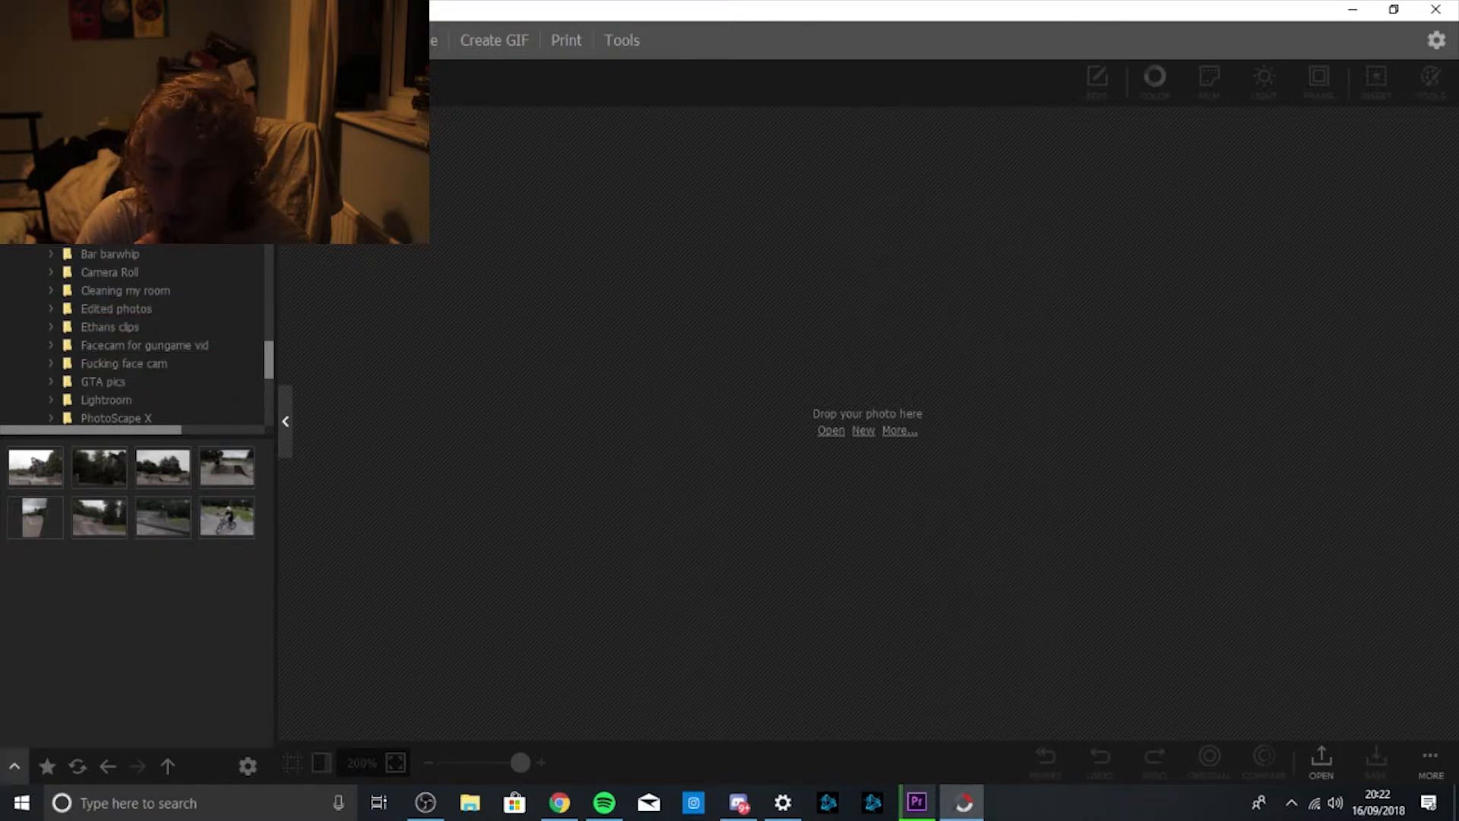
# Load _MG_5126.CR2 from the 2018-09-06 folder into the Editor and expand Adjustments.
pyautogui.click(138, 40)
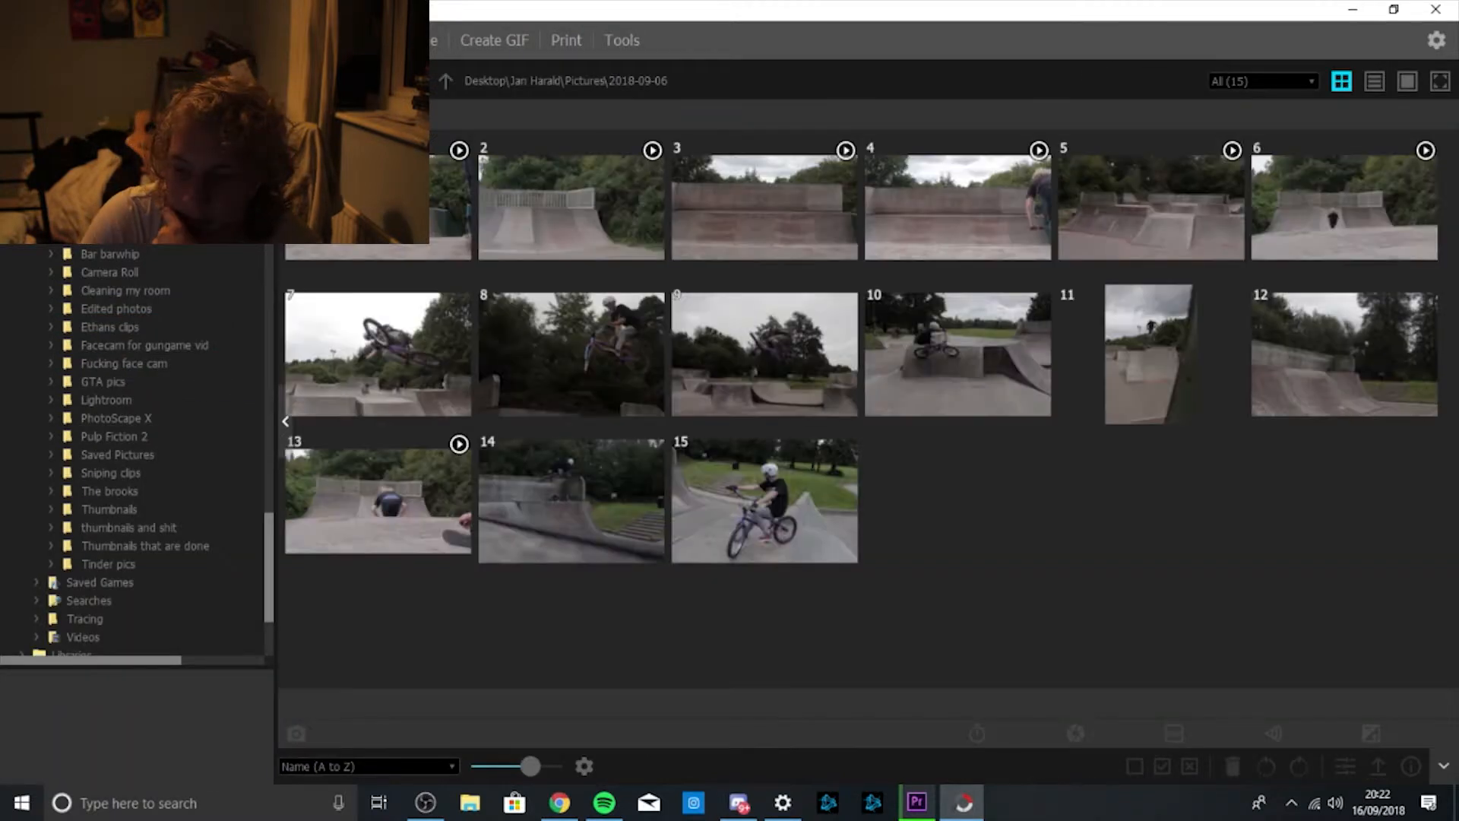
pyautogui.click(199, 40)
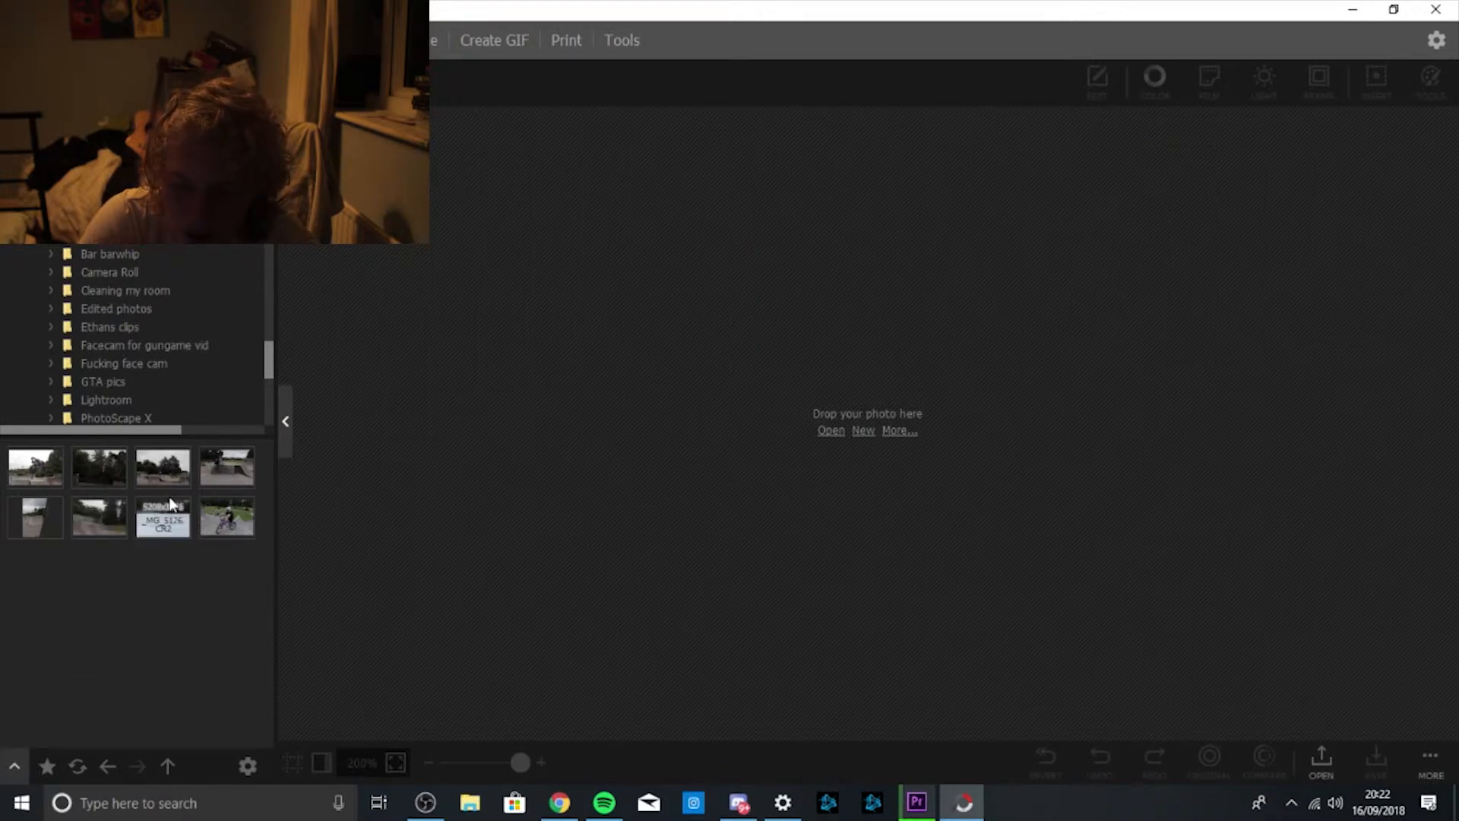
pyautogui.moveTo(181, 529); pyautogui.dragTo(834, 378)
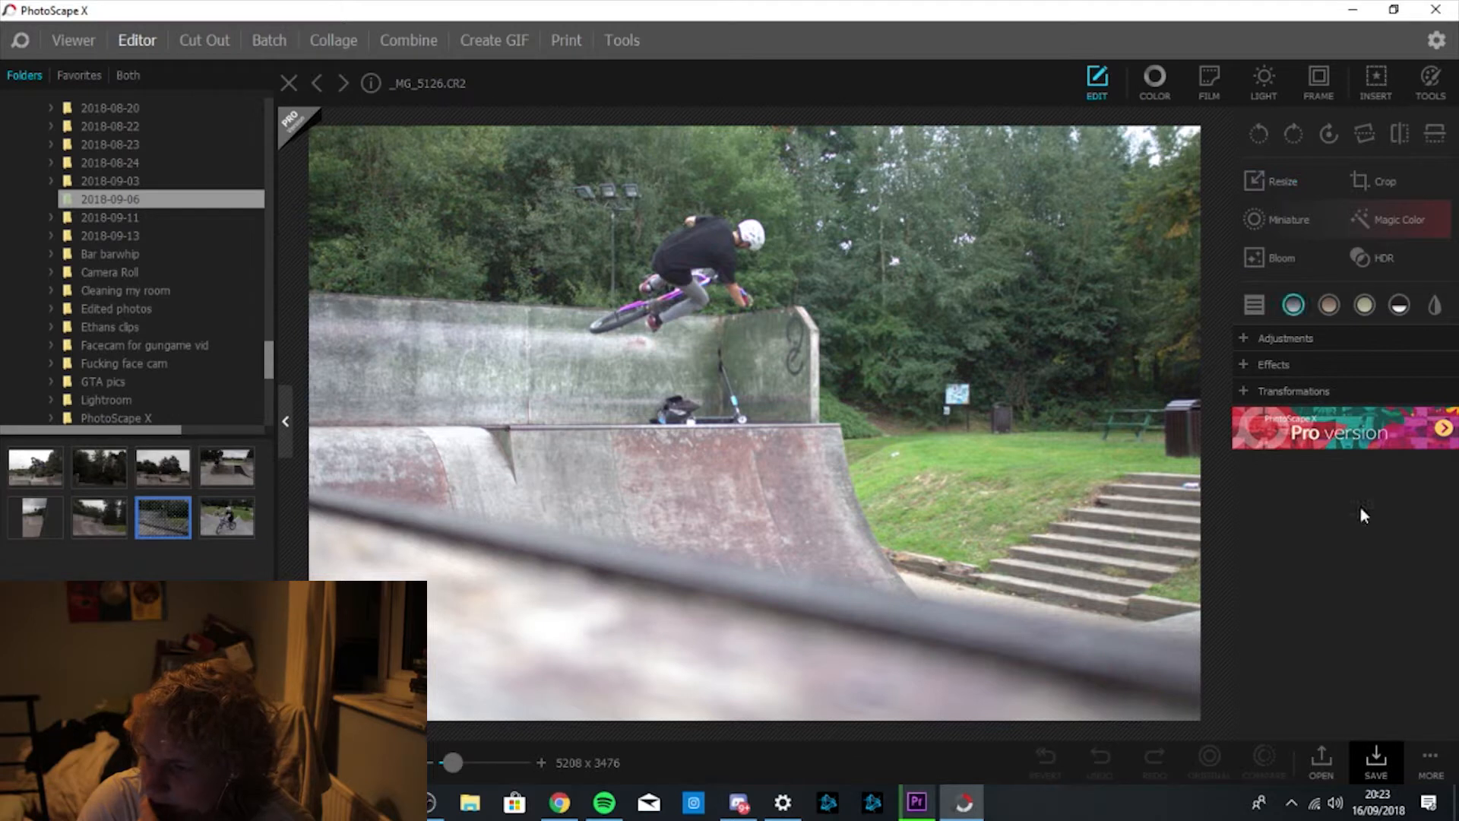
pyautogui.click(1249, 339)
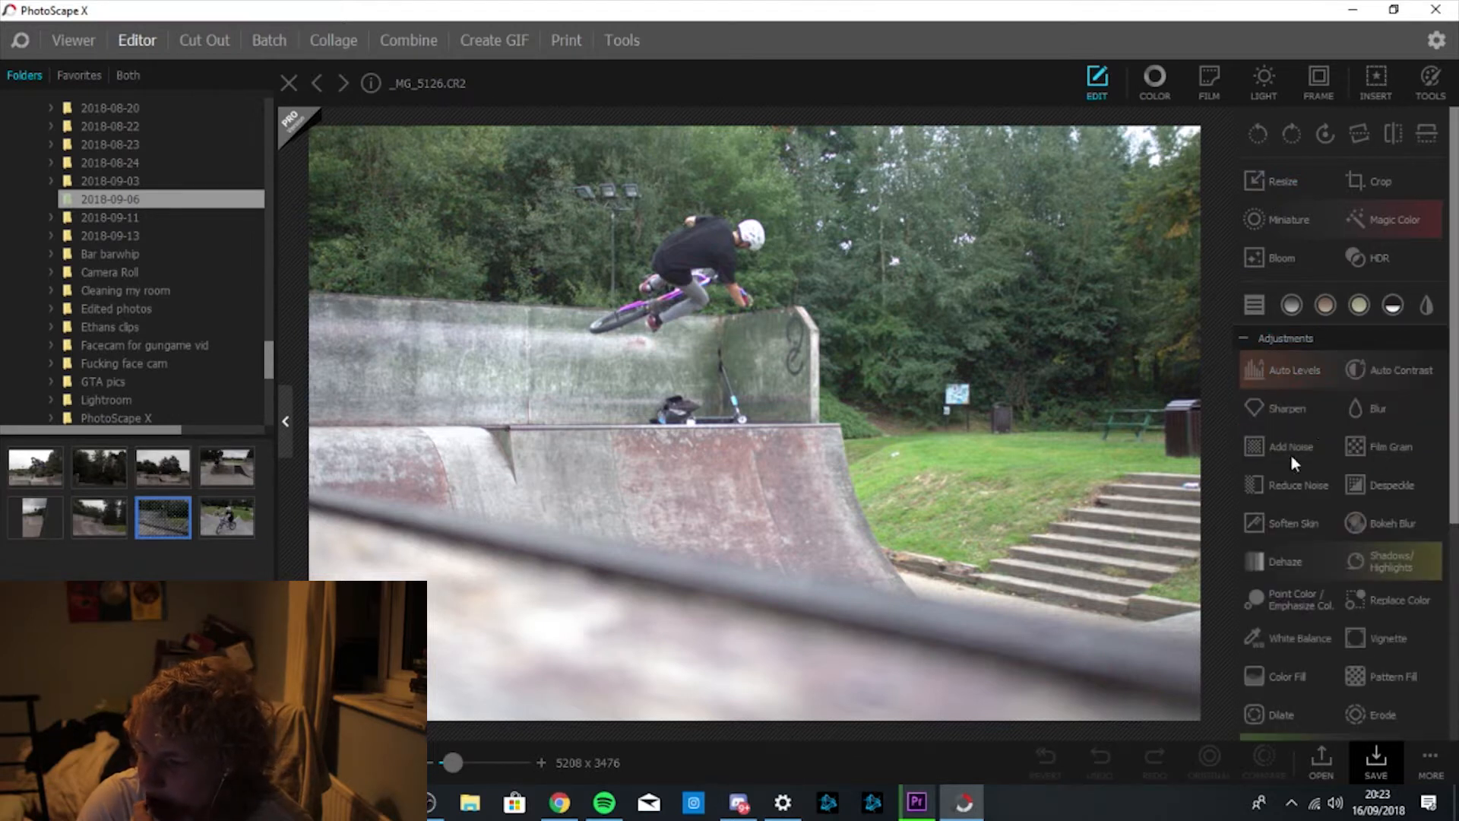
# Open Reduce Noise, raise Color Noise, and compare it against the original.
pyautogui.scroll(-1, 1378, 563)
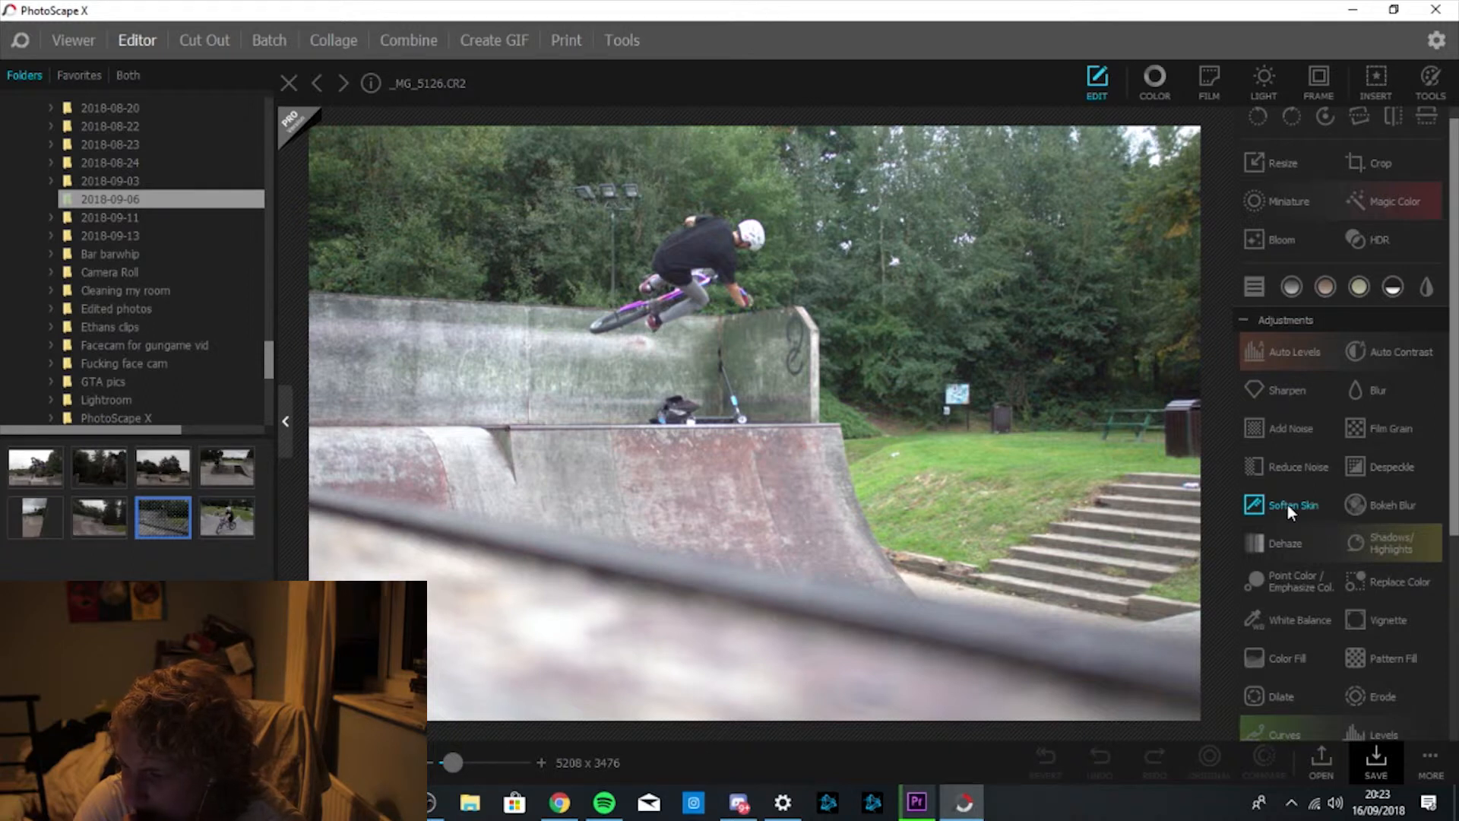
pyautogui.click(1289, 468)
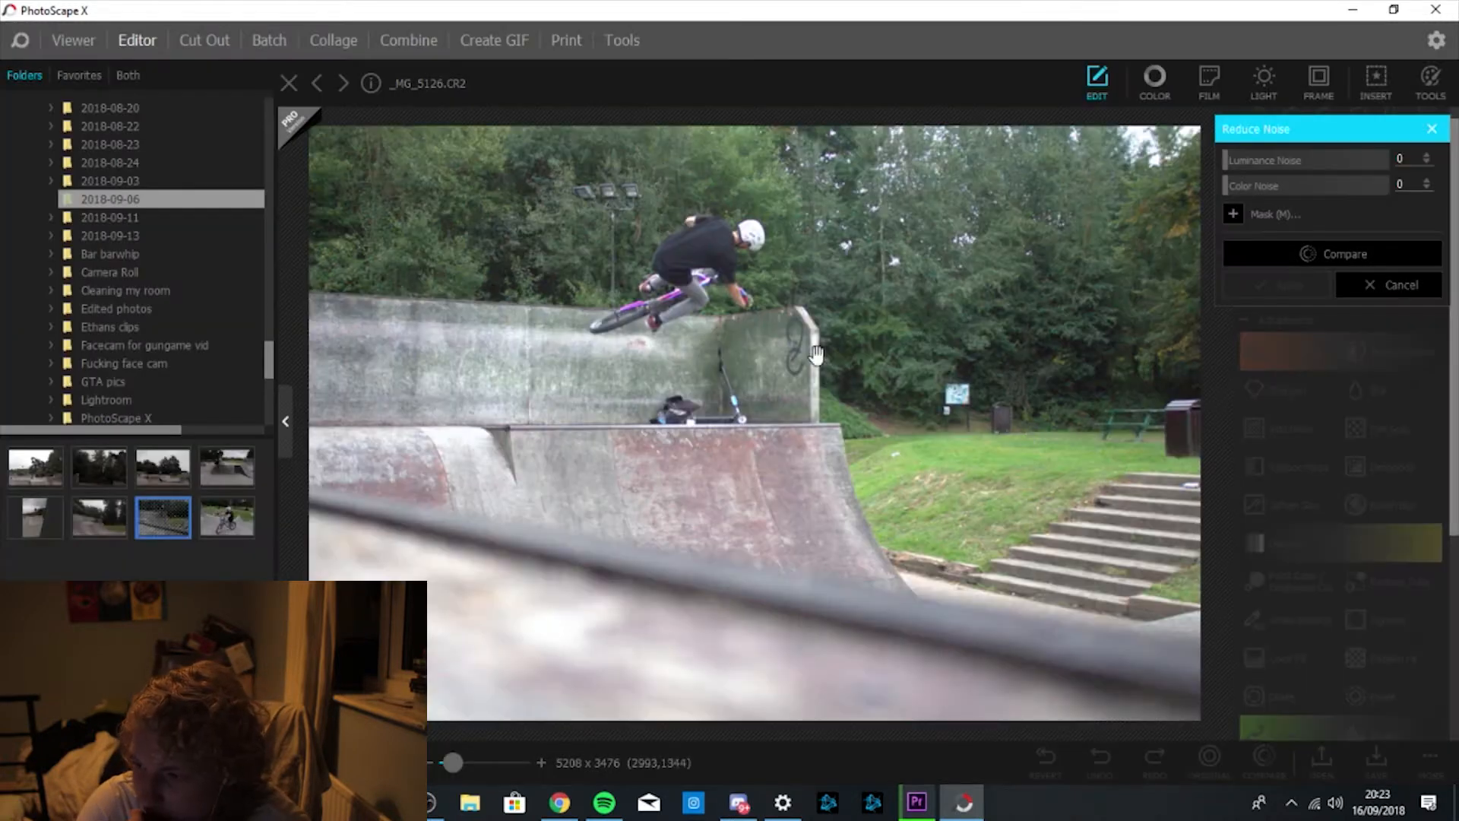
pyautogui.moveTo(1228, 181); pyautogui.dragTo(1259, 179)
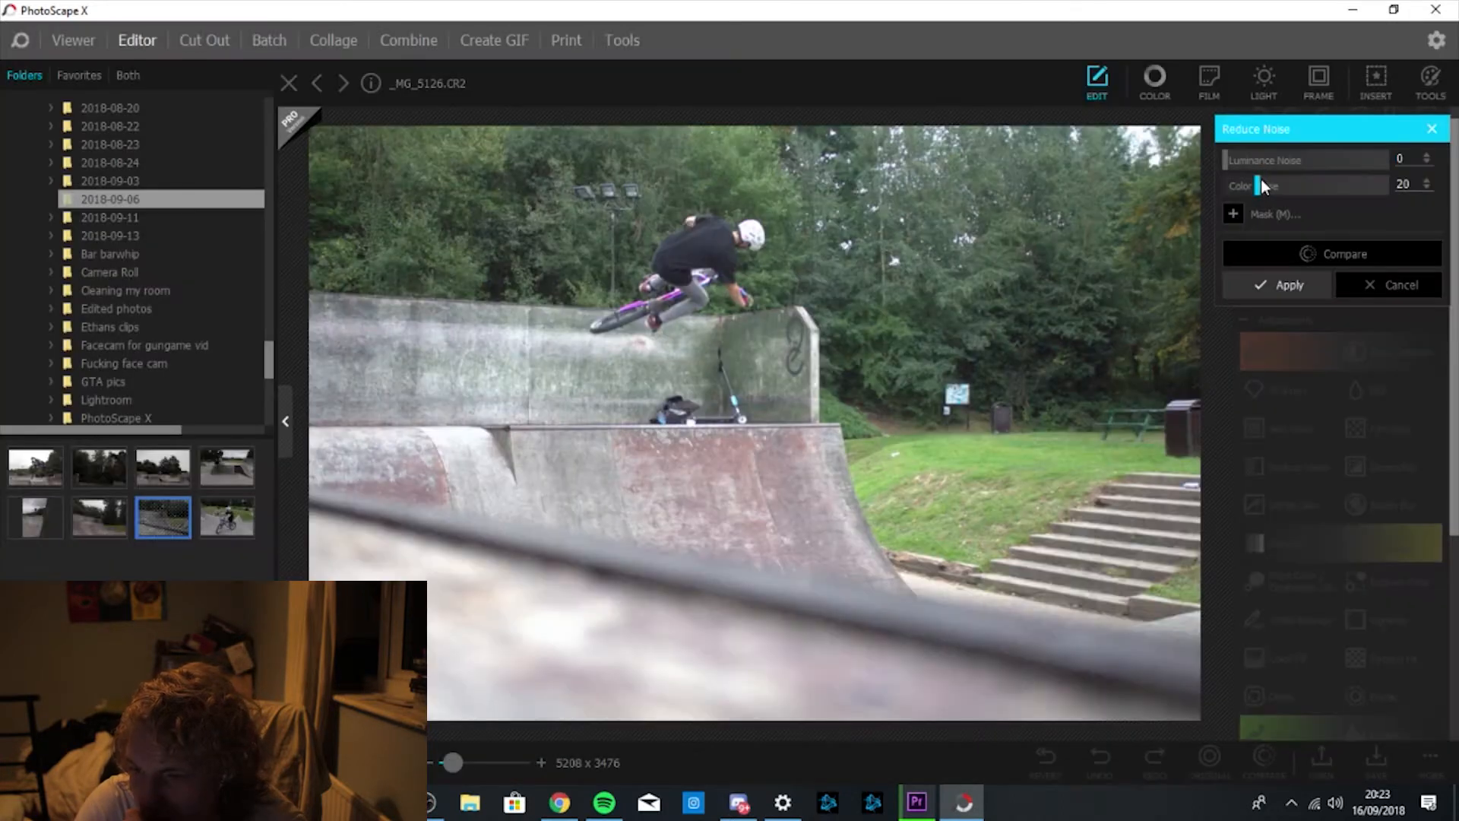
pyautogui.click(1334, 259)
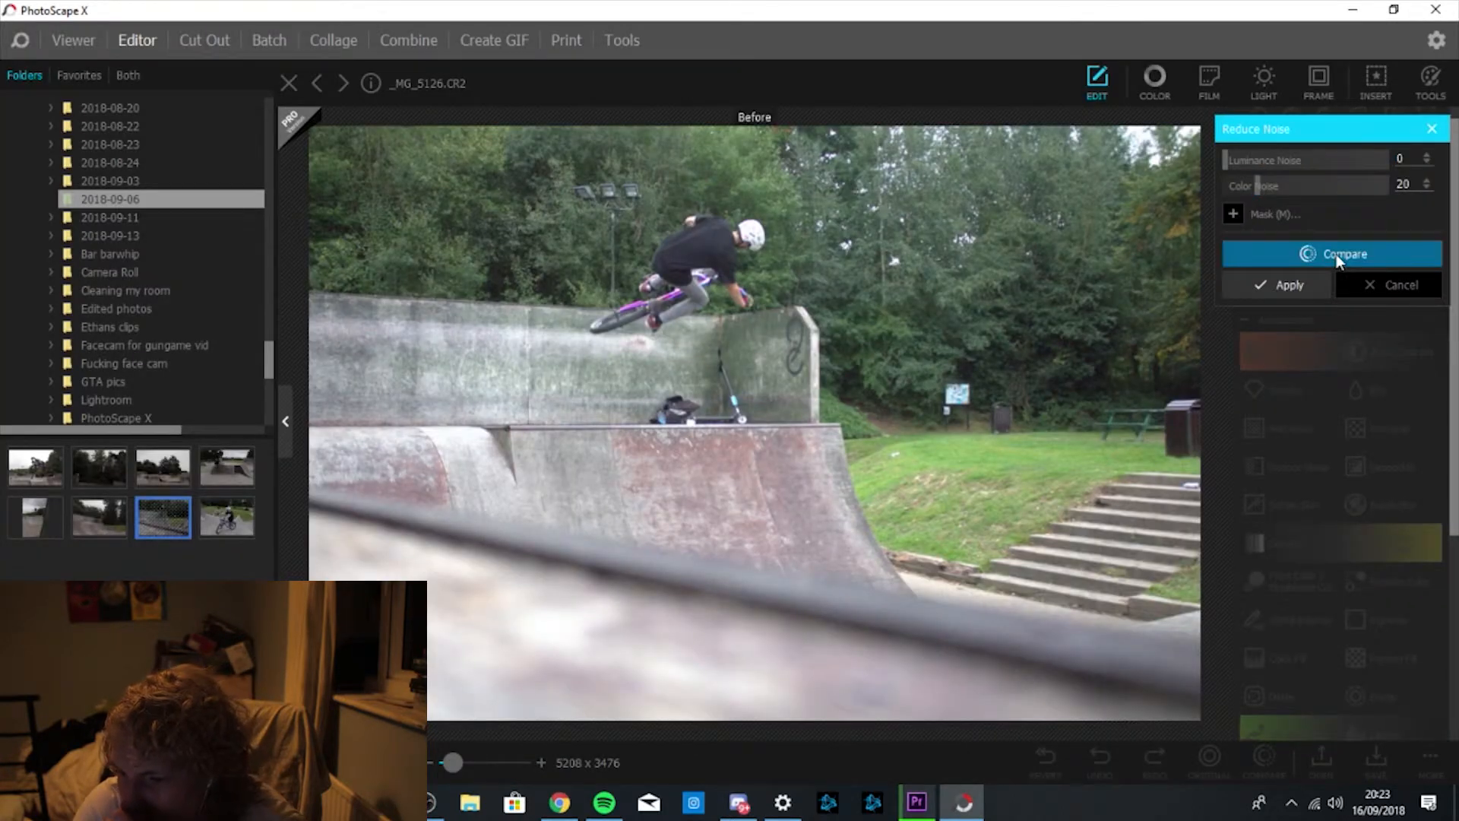
pyautogui.click(1336, 254)
pyautogui.click(1336, 254)
pyautogui.click(1335, 253)
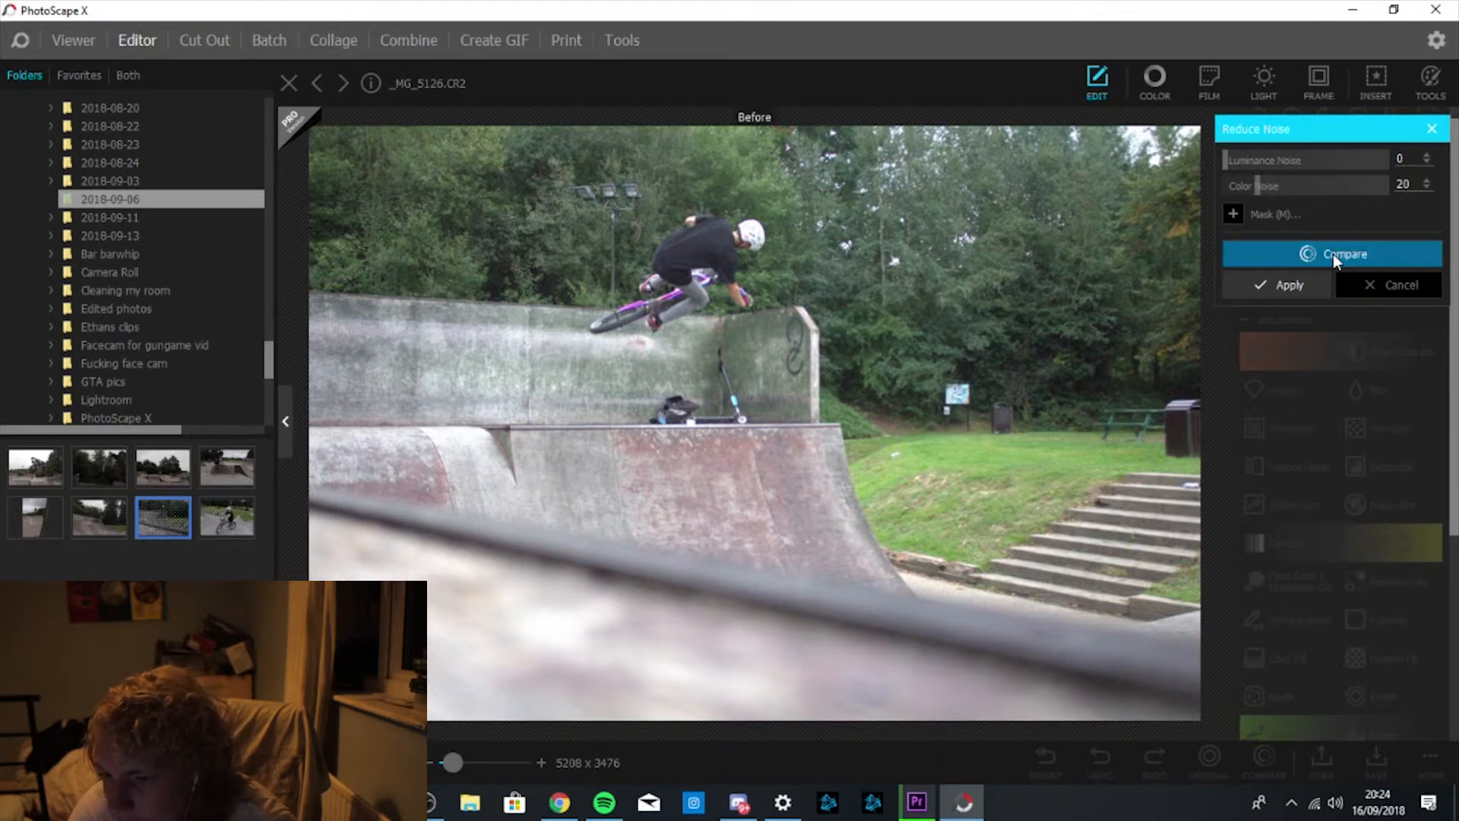
pyautogui.click(1333, 254)
pyautogui.click(1379, 260)
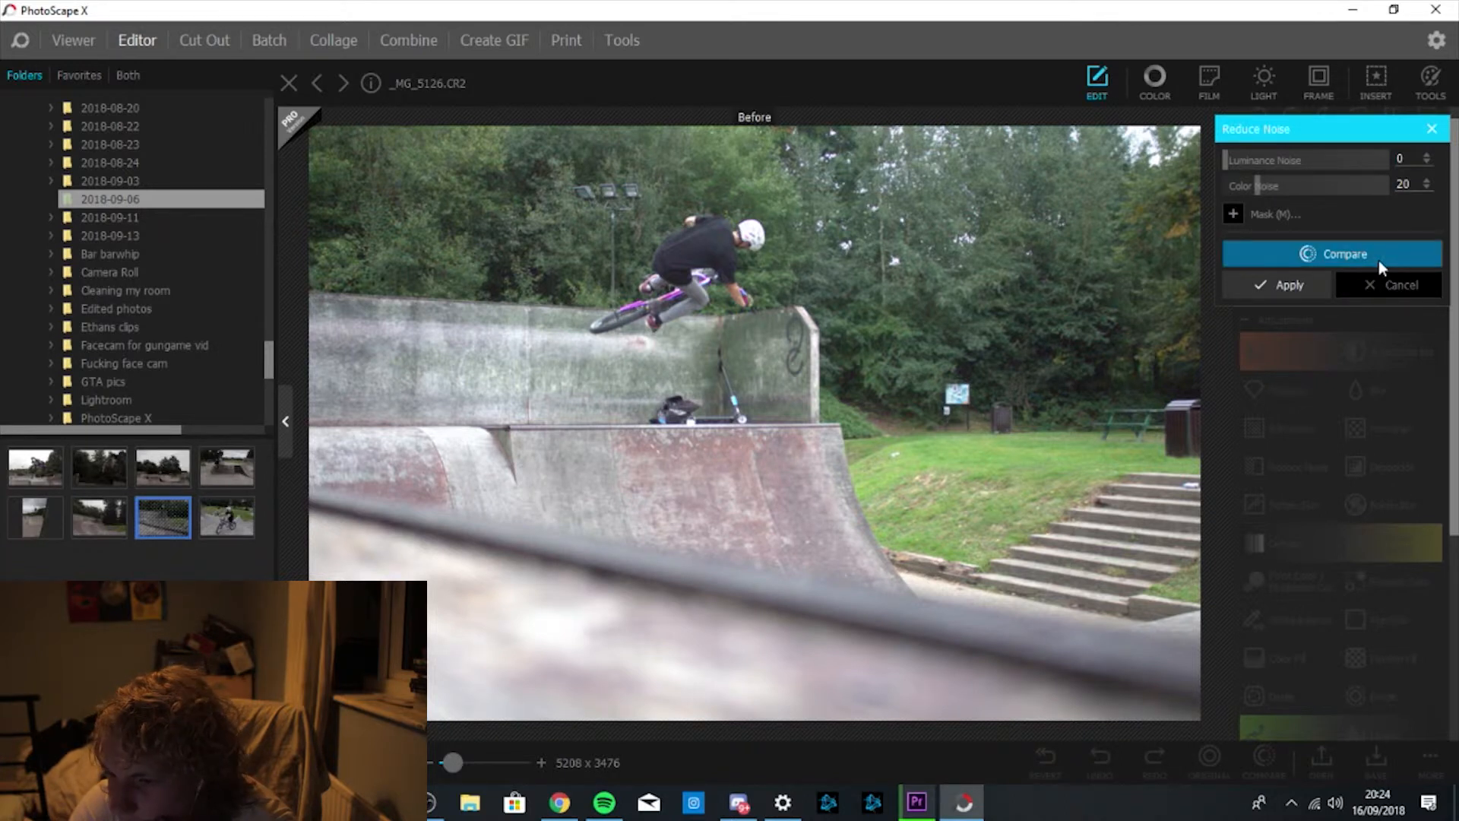
pyautogui.click(1379, 260)
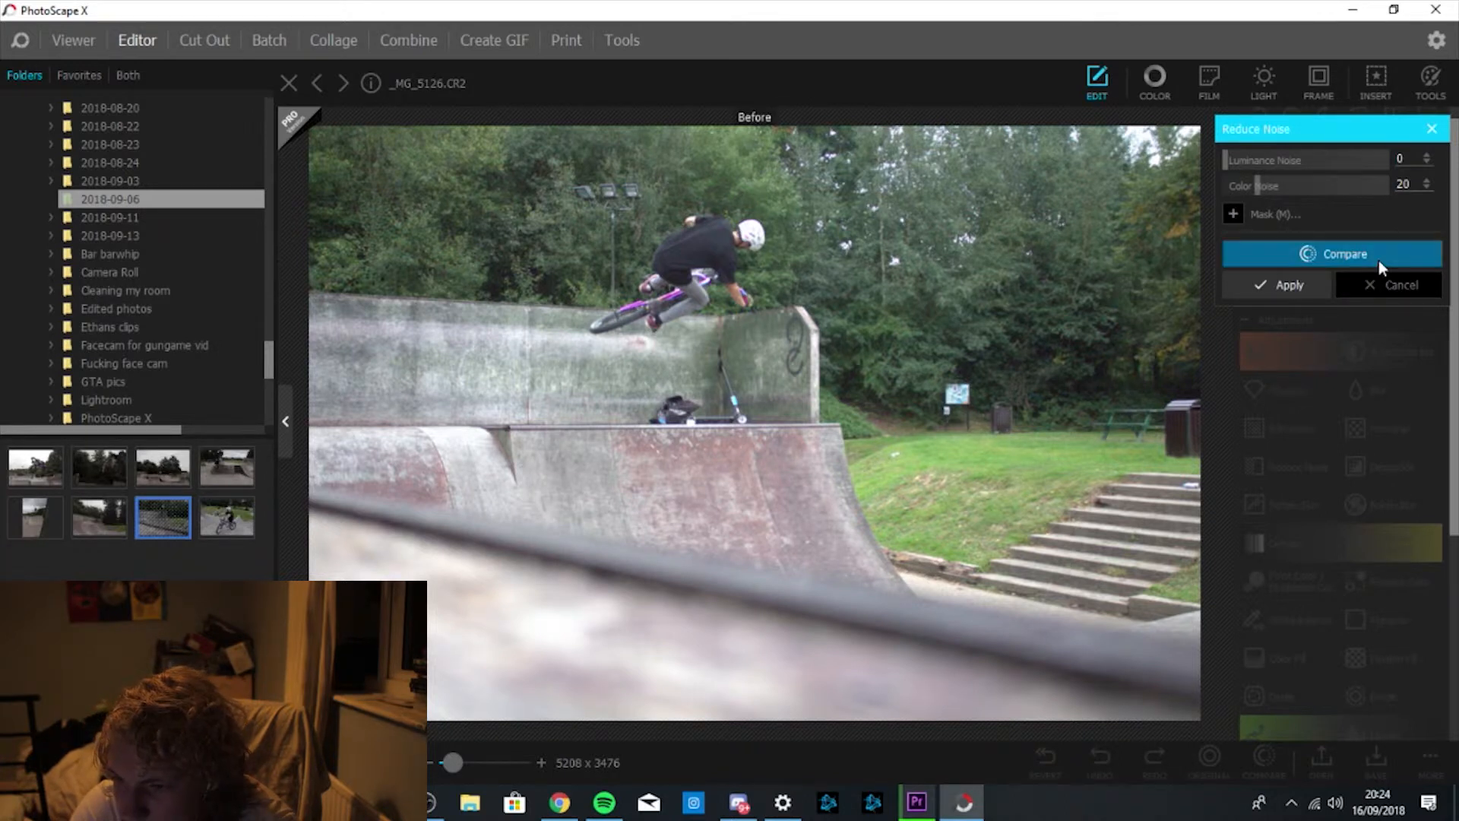
pyautogui.click(1378, 260)
pyautogui.click(1379, 261)
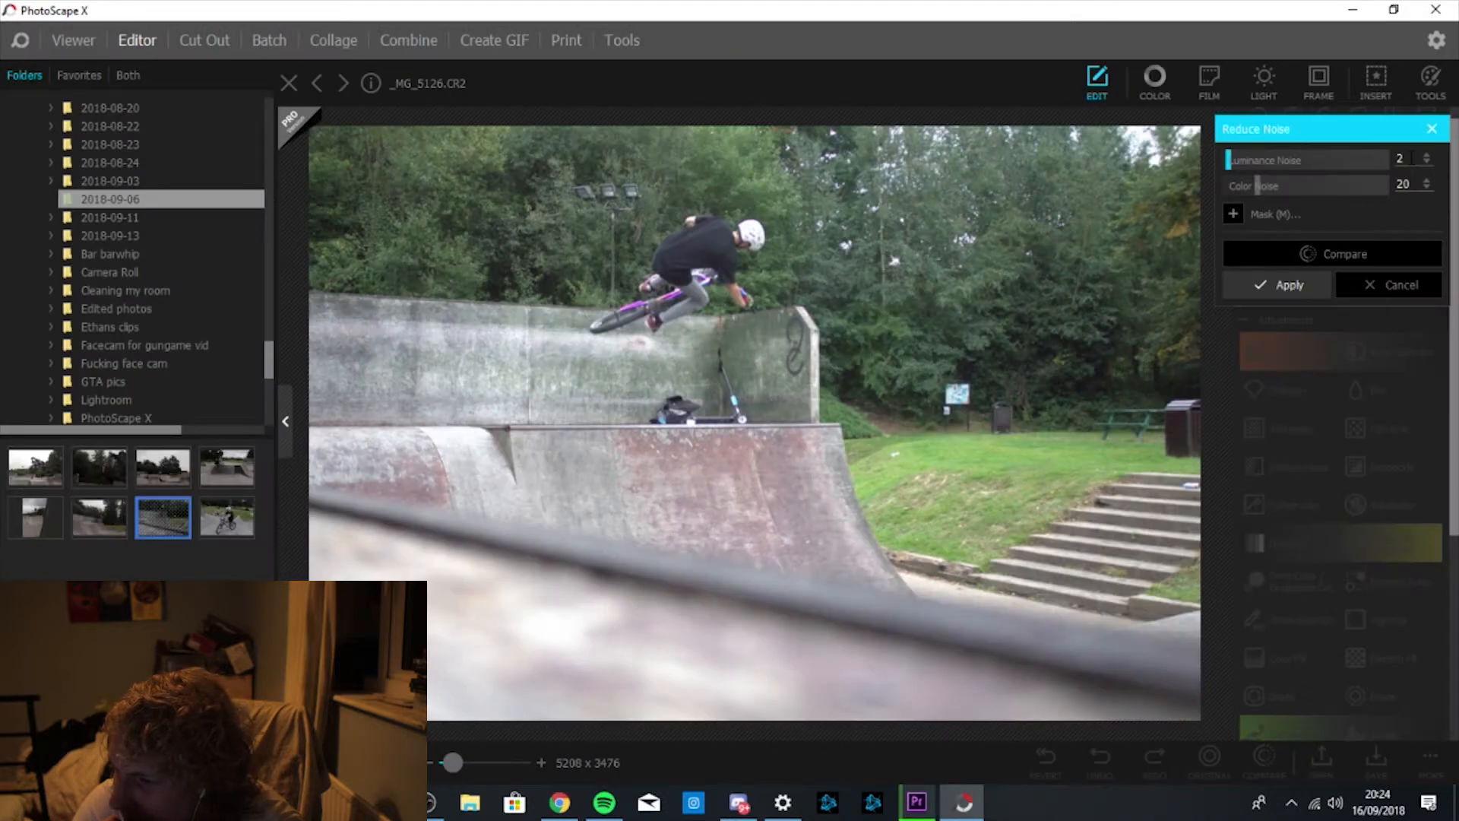
# Try Luminance Noise 40, settle on 20, and compare the denoised photo with the original.
pyautogui.doubleClick(1411, 158)
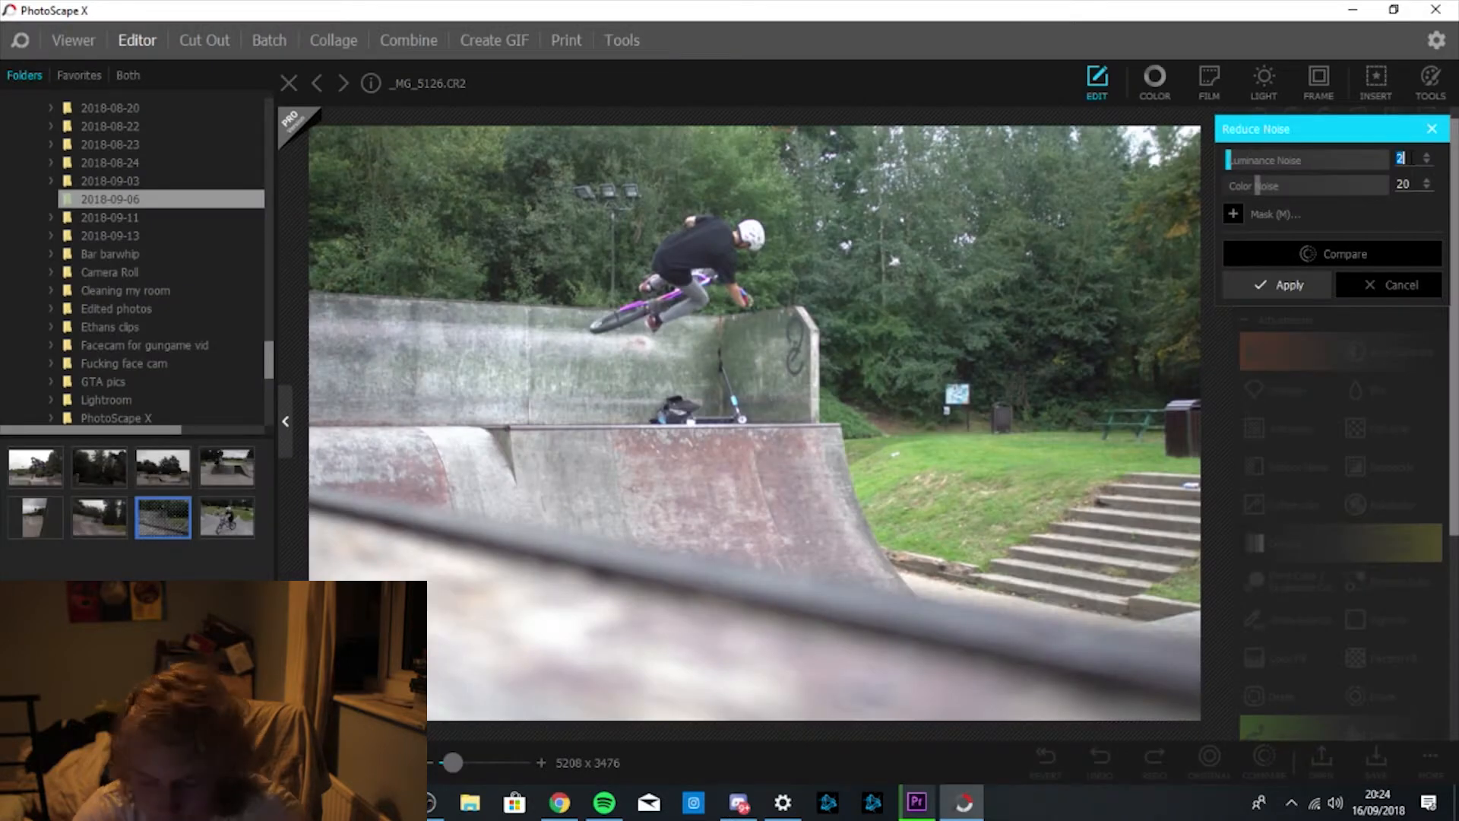
pyautogui.write('40')
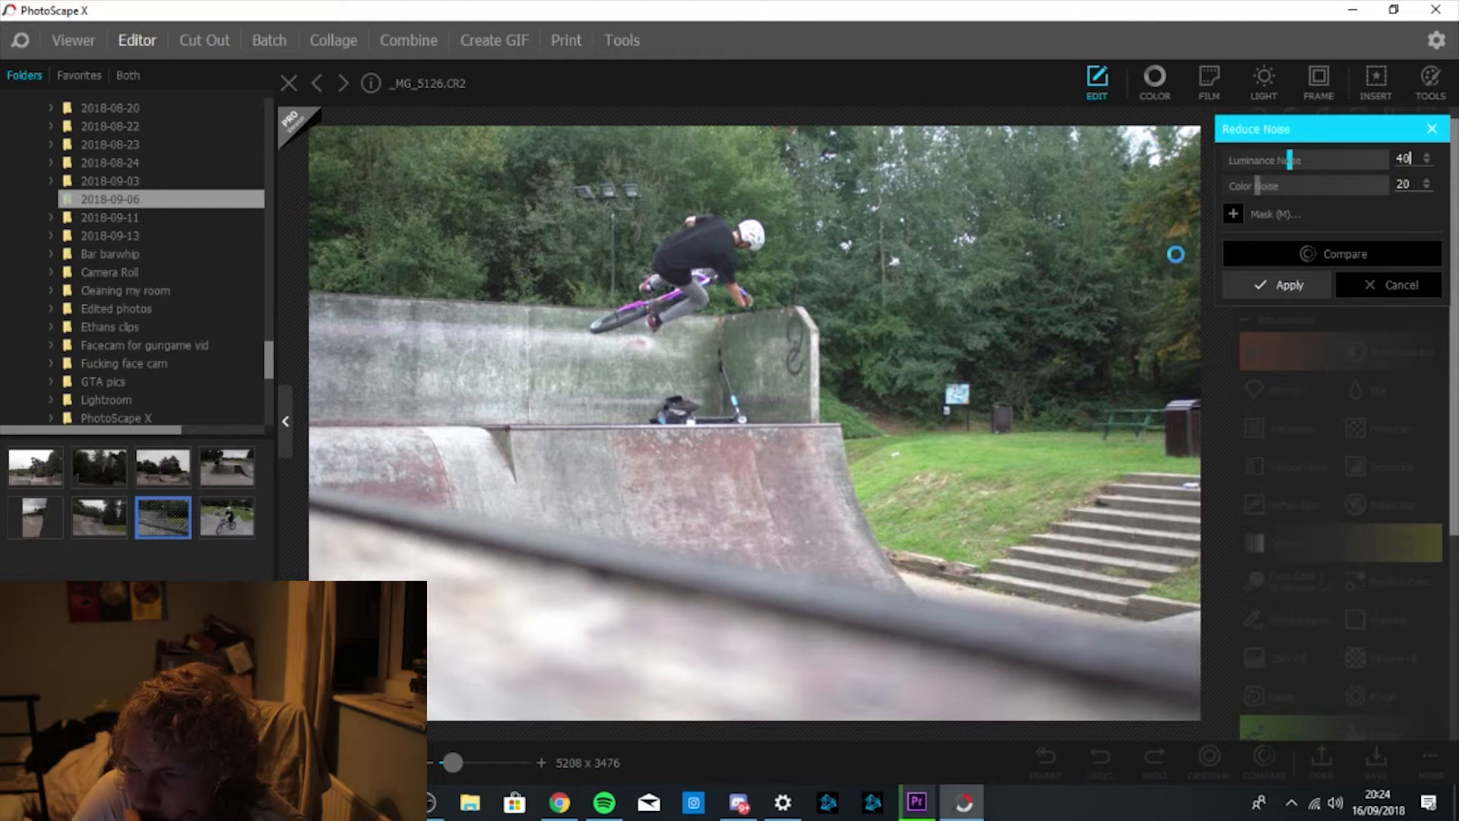
pyautogui.click(1324, 251)
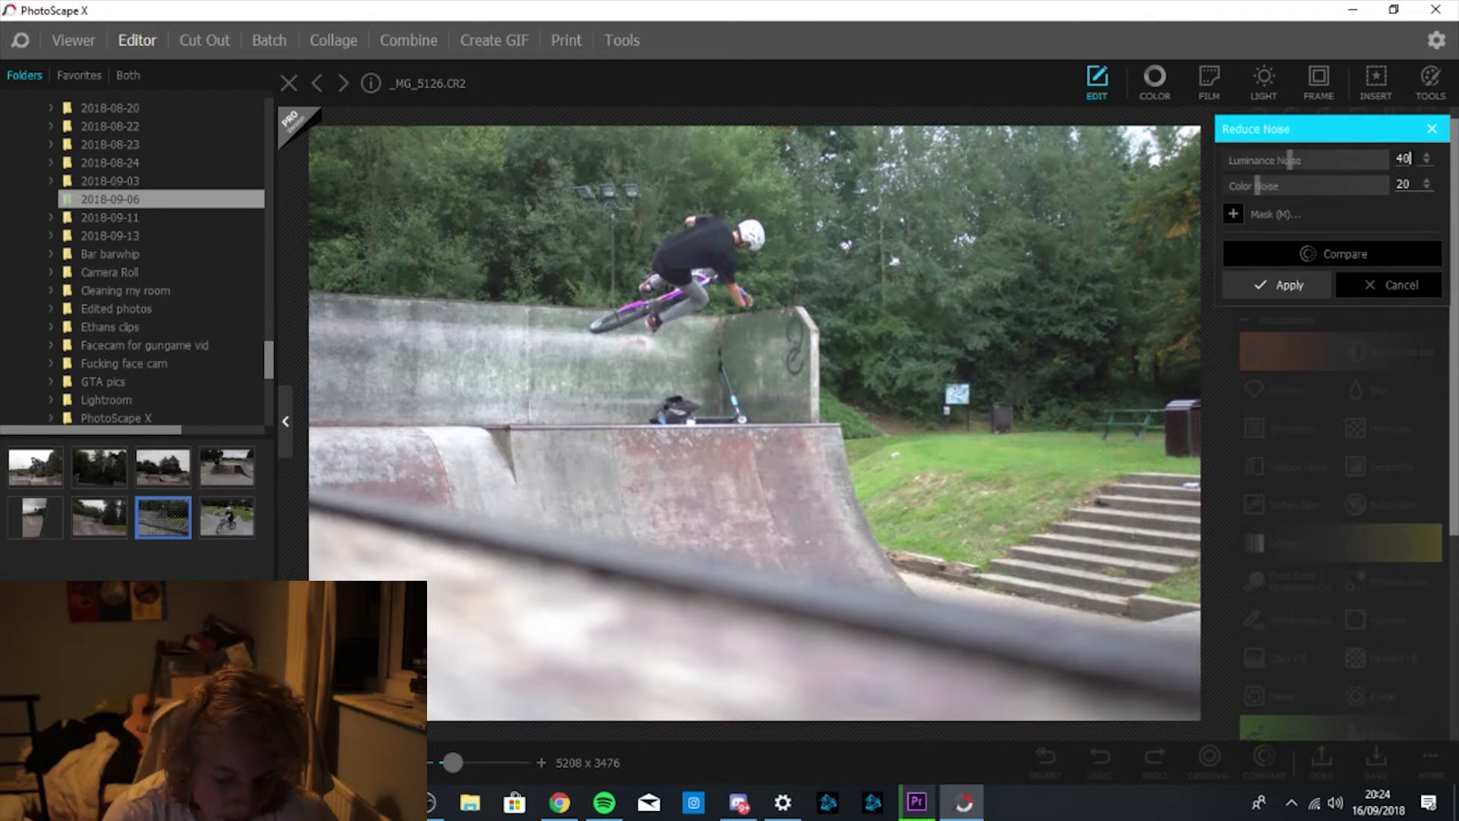
pyautogui.press('BackSpace')
pyautogui.press('BackSpace')
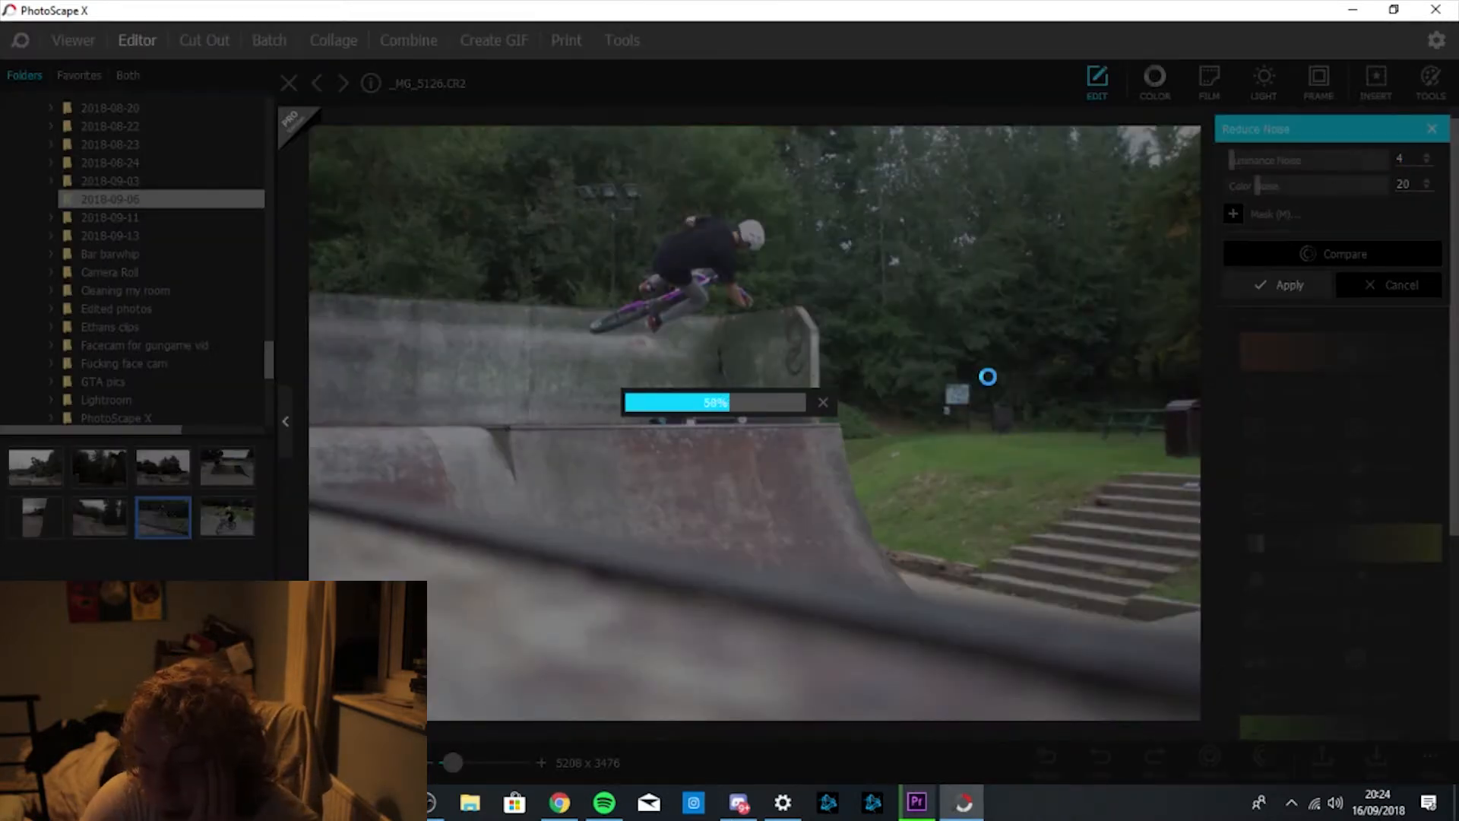
pyautogui.click(824, 403)
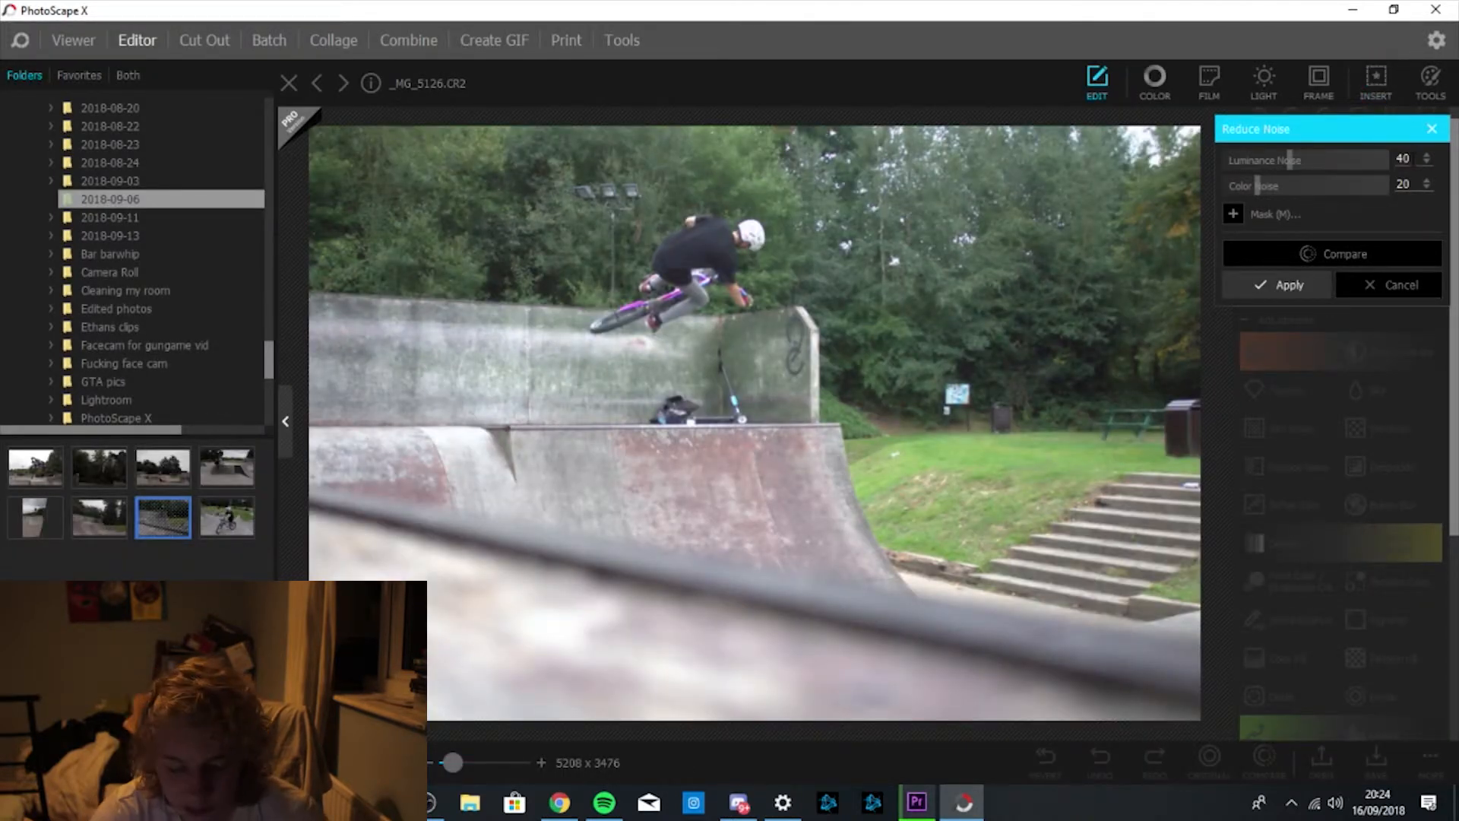
pyautogui.press('BackSpace')
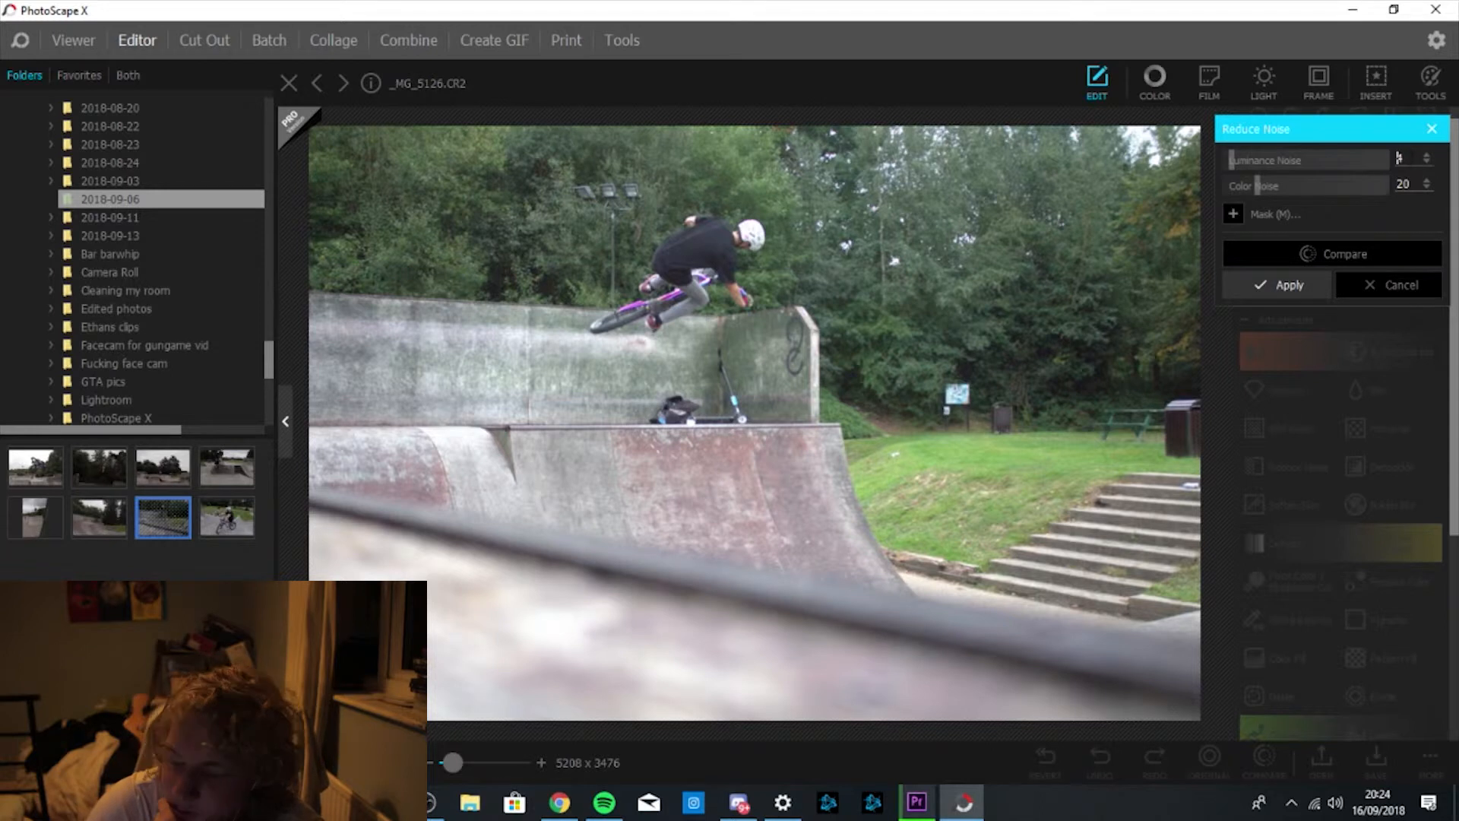
pyautogui.write('20')
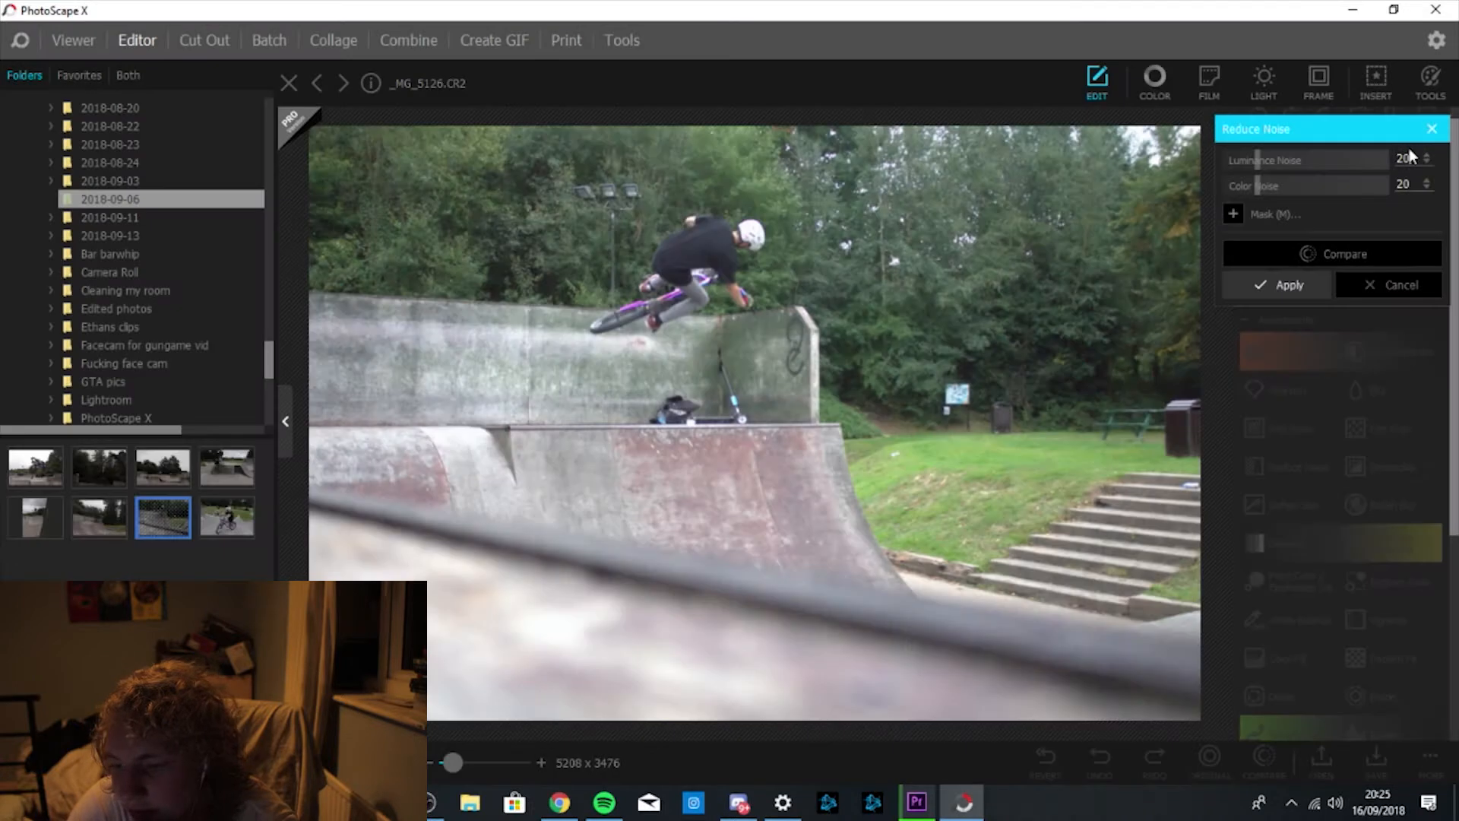
pyautogui.click(1366, 254)
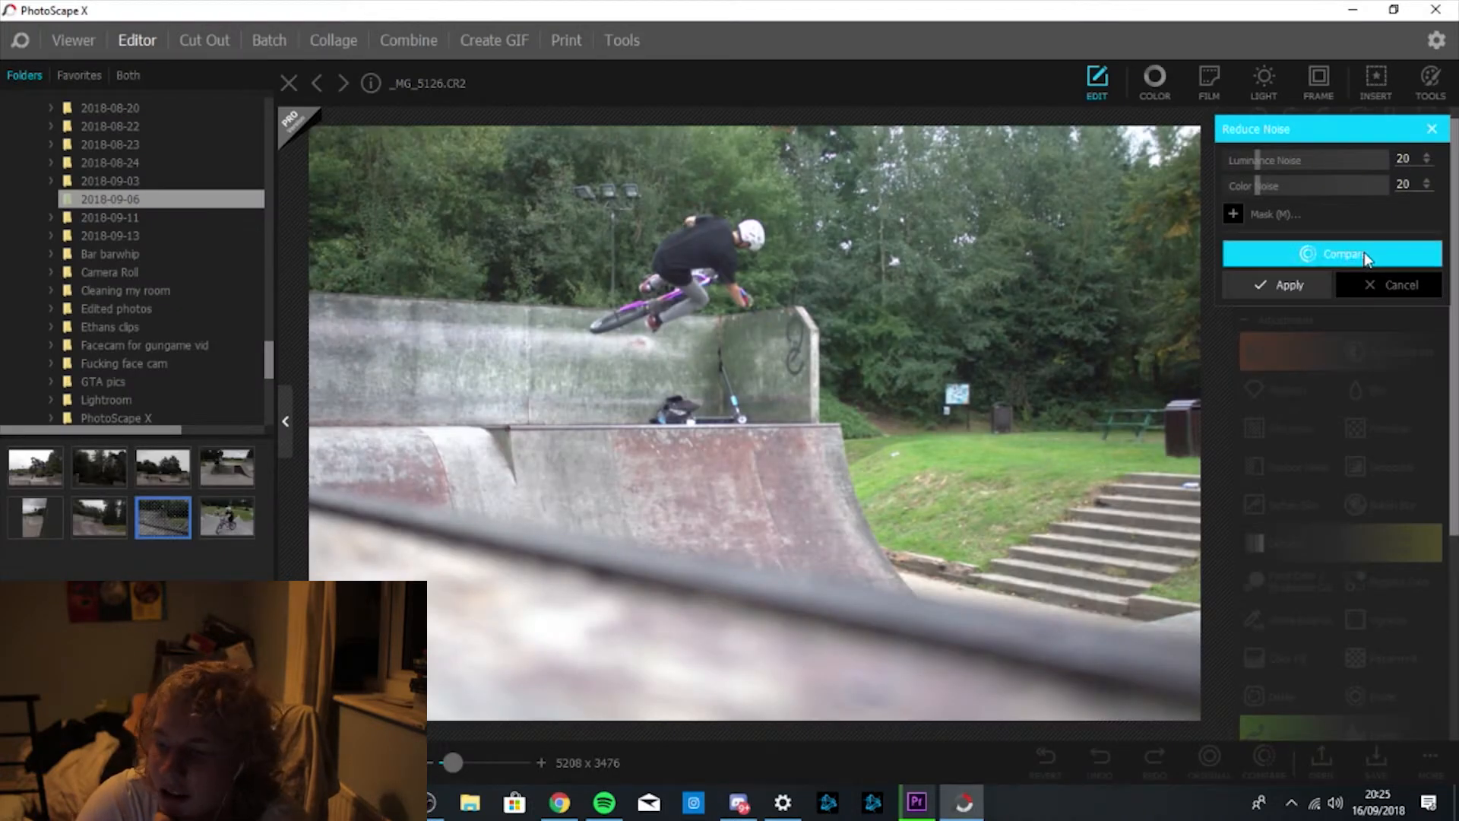
pyautogui.click(1365, 254)
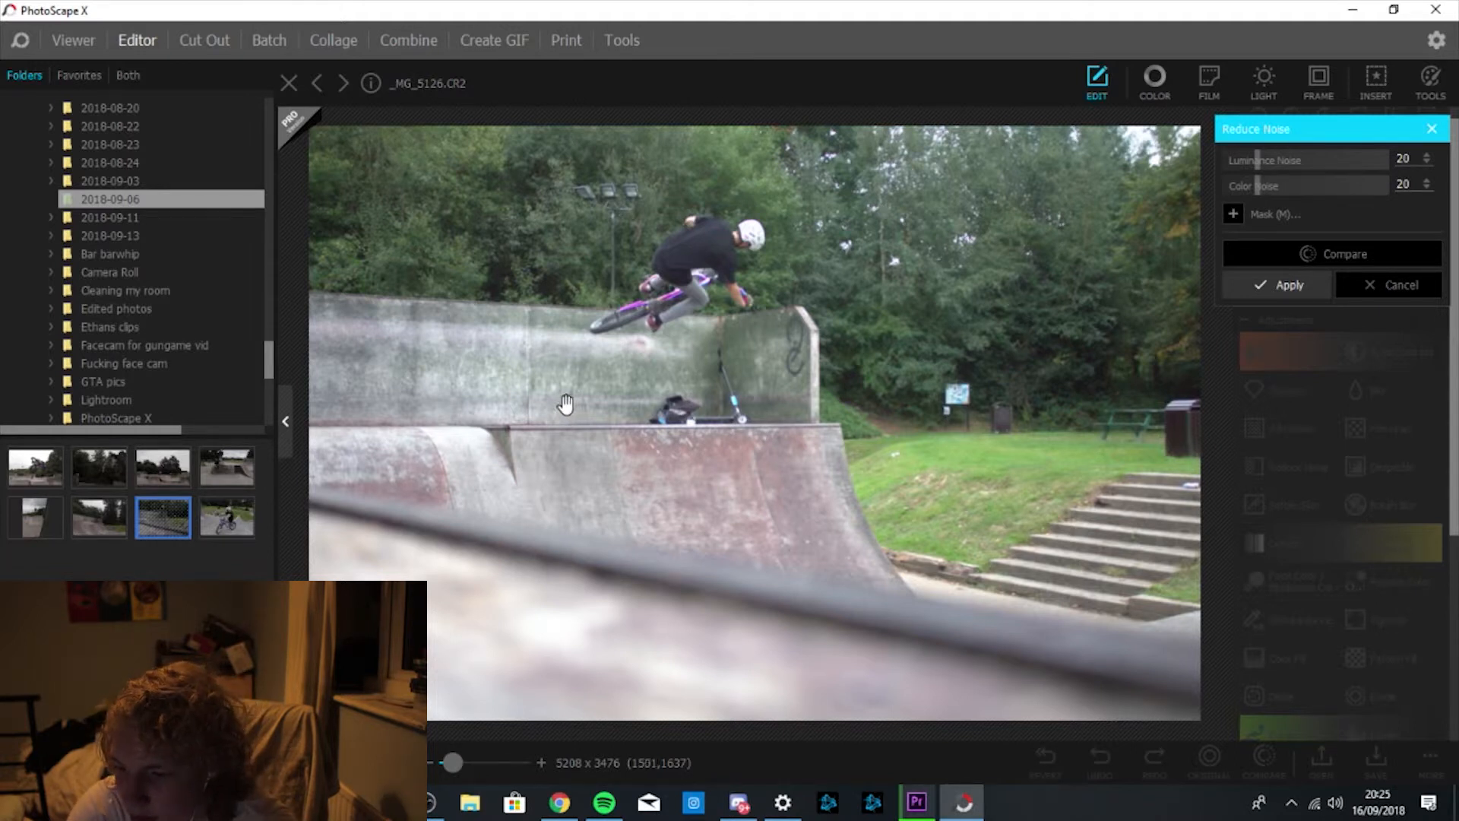
pyautogui.click(1365, 247)
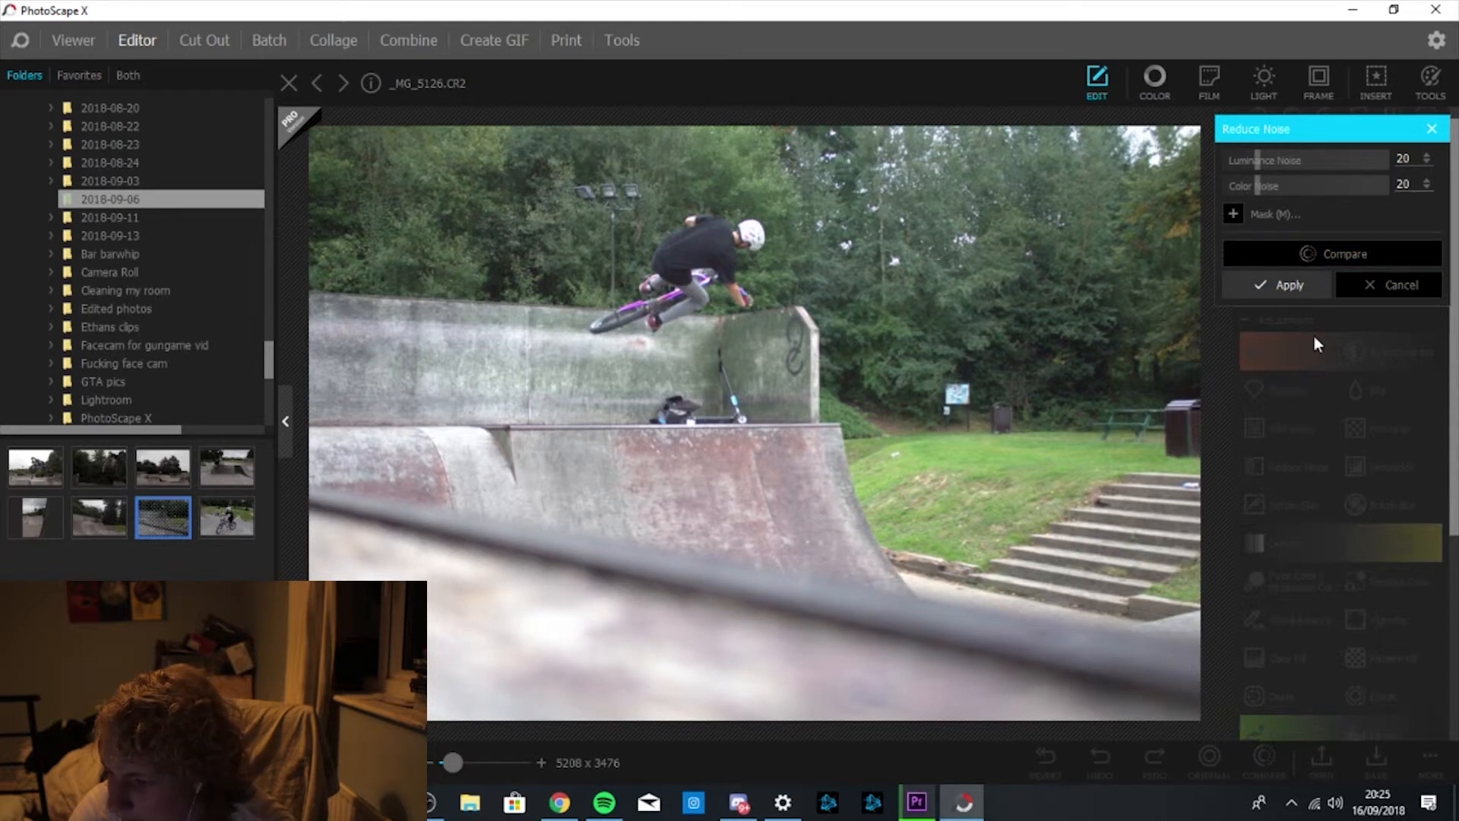
# Apply the noise reduction, then enter Sharpen Radius 12, Threshold 10 and Amount 60%.
pyautogui.click(1297, 293)
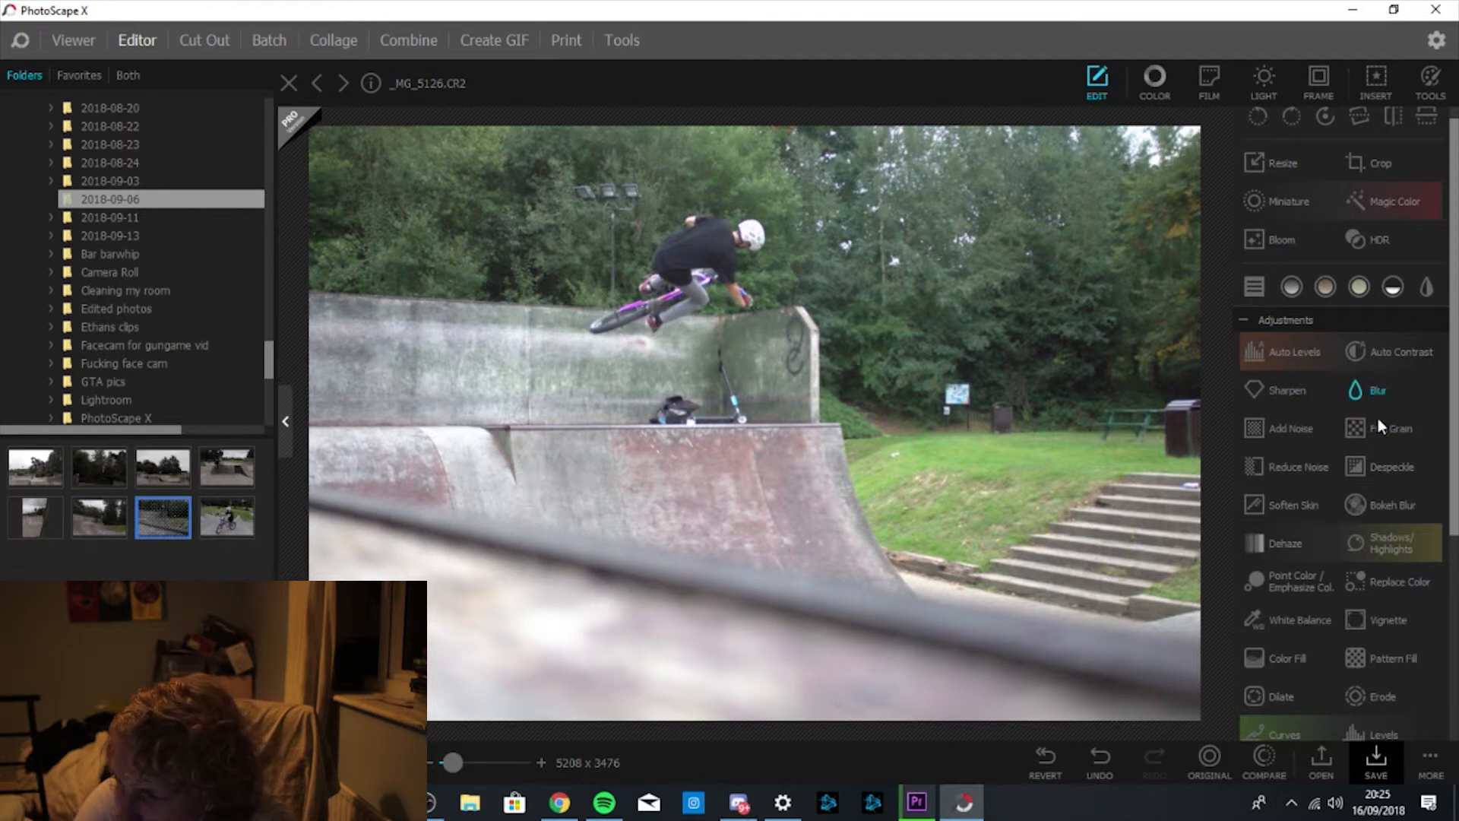
pyautogui.click(1292, 390)
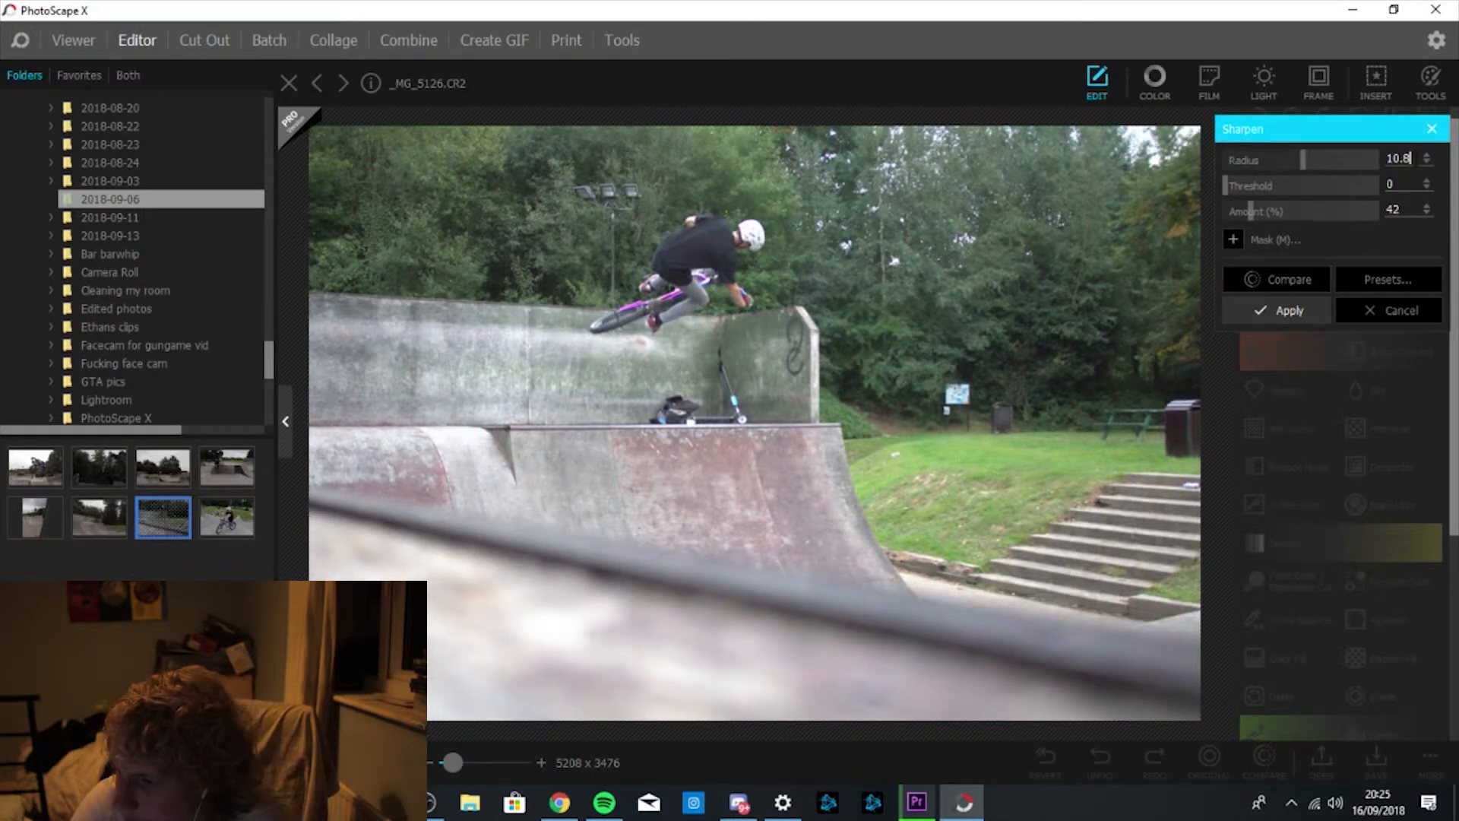
pyautogui.press('BackSpace')
pyautogui.press('BackSpace')
pyautogui.press('BackSpace')
pyautogui.press('BackSpace')
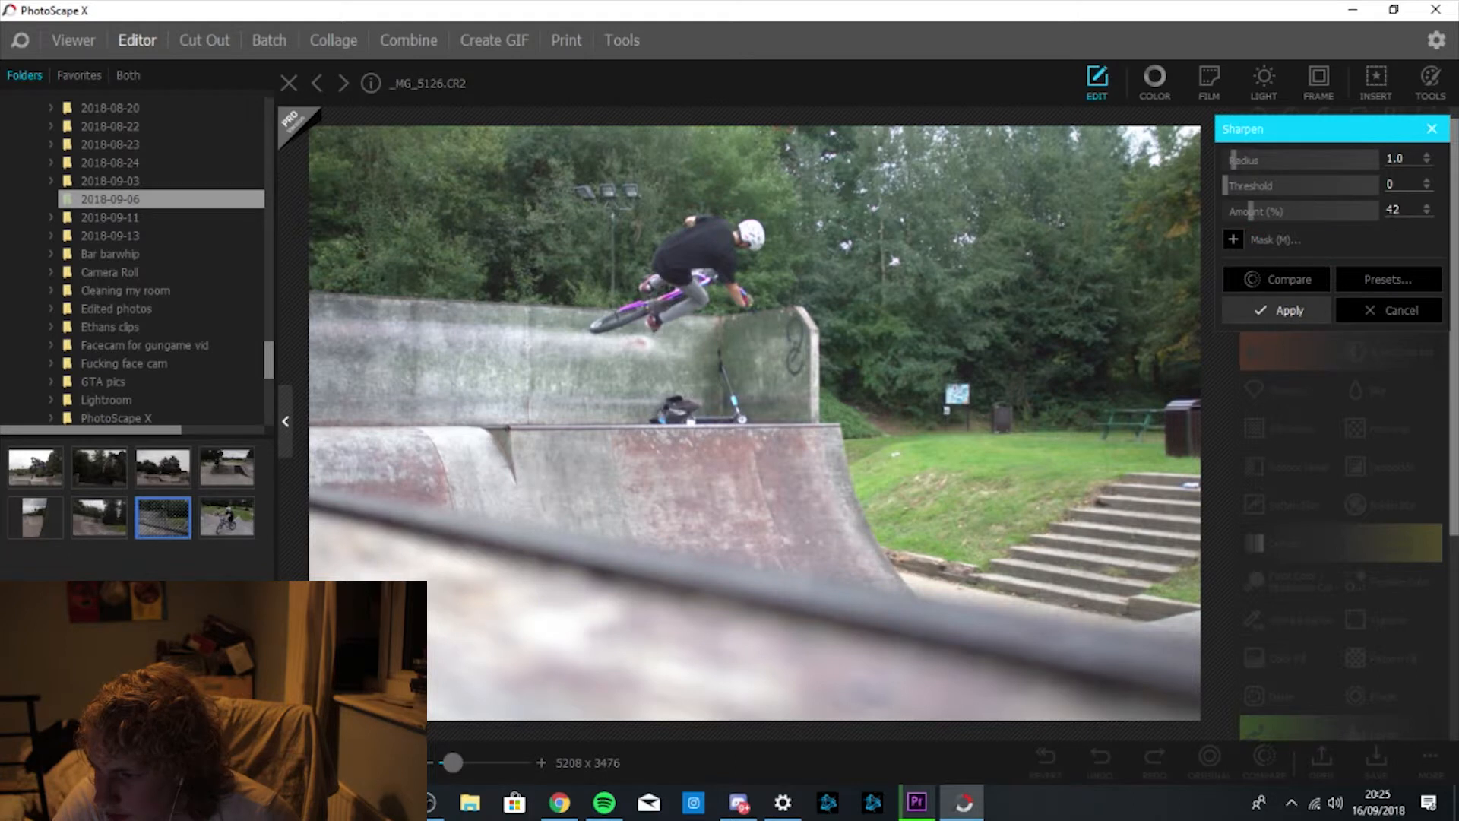
pyautogui.write('2')
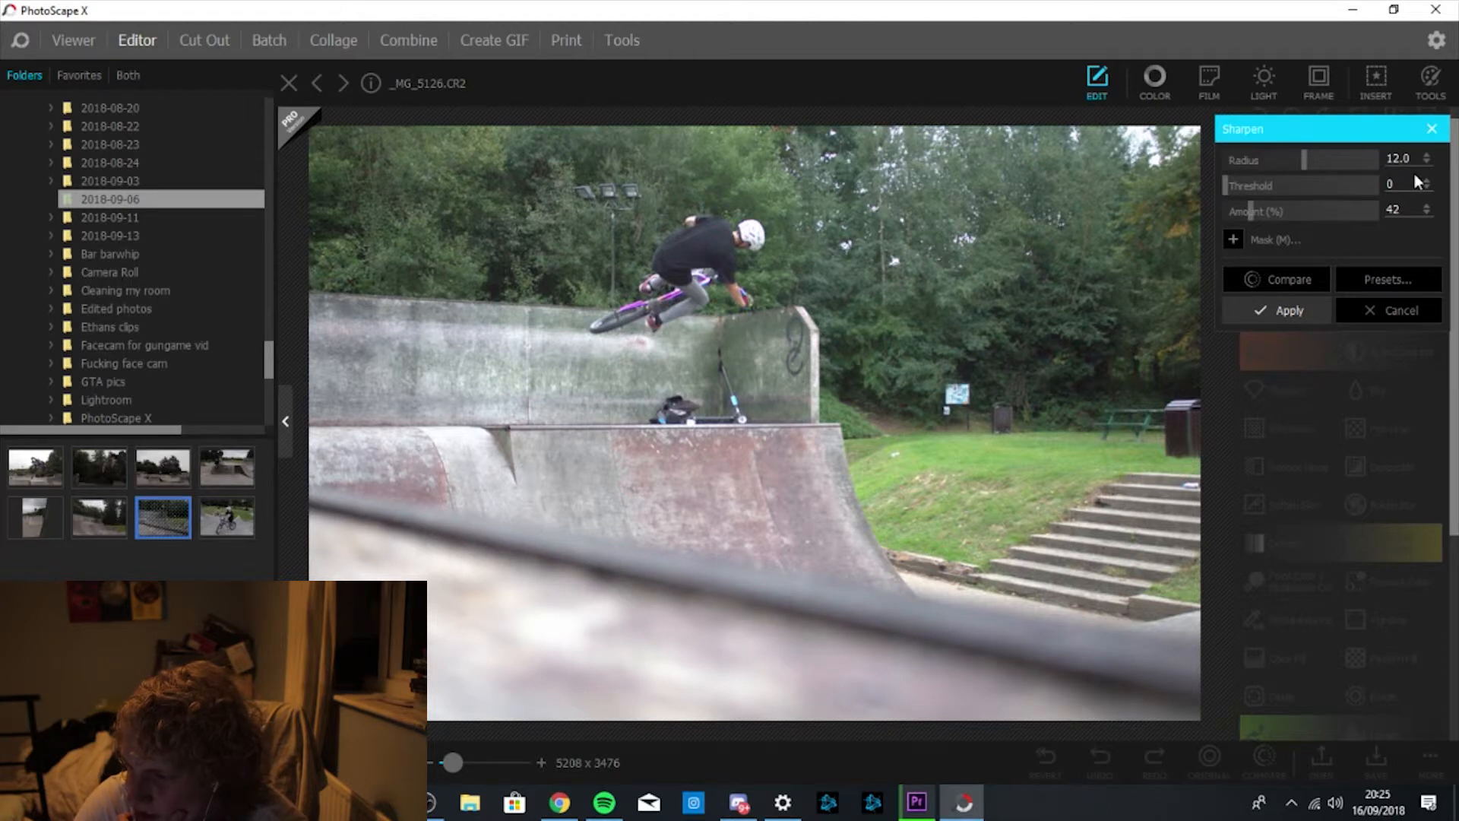
pyautogui.write('10')
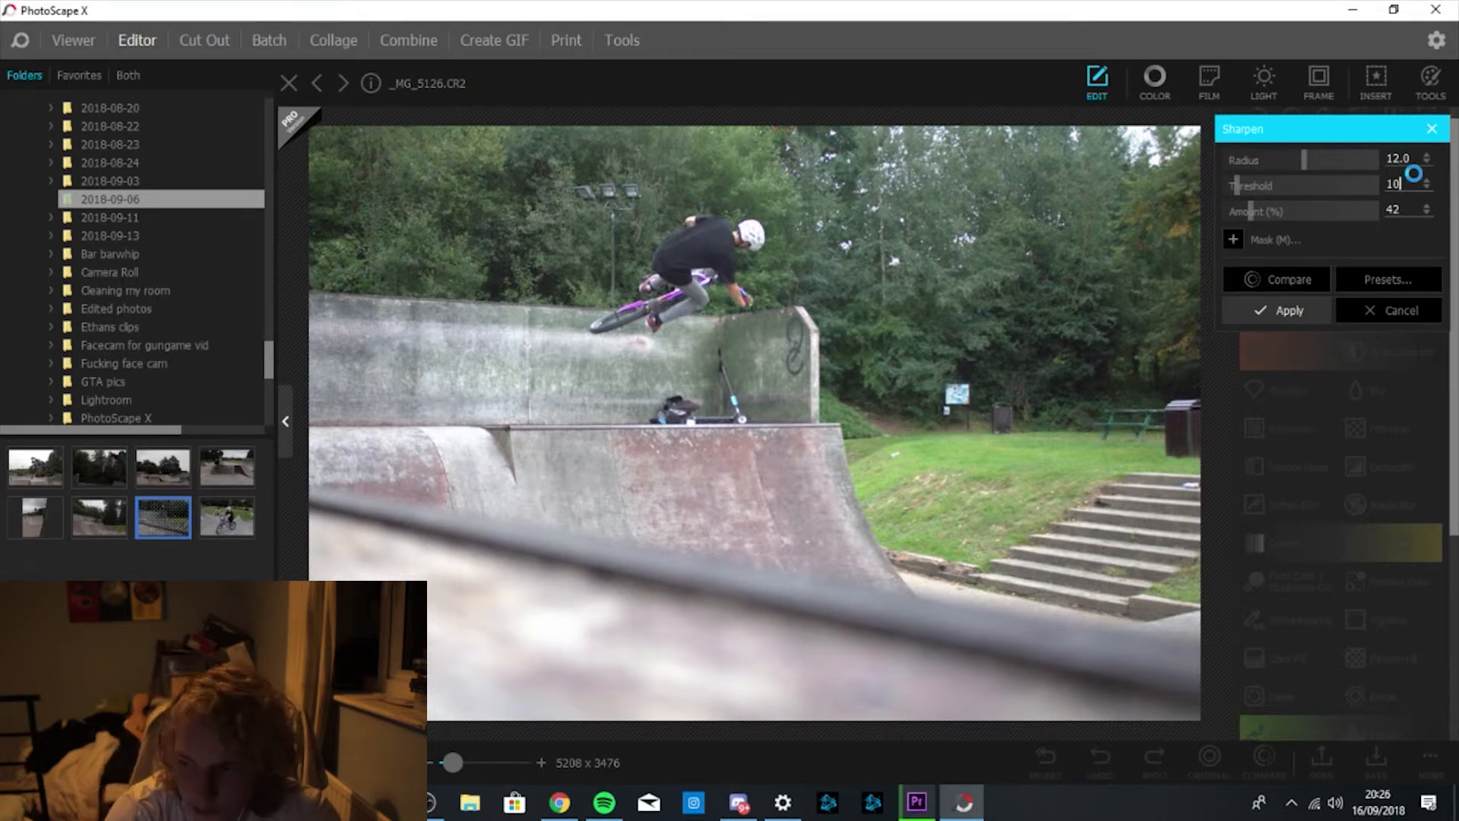
pyautogui.press('Tab')
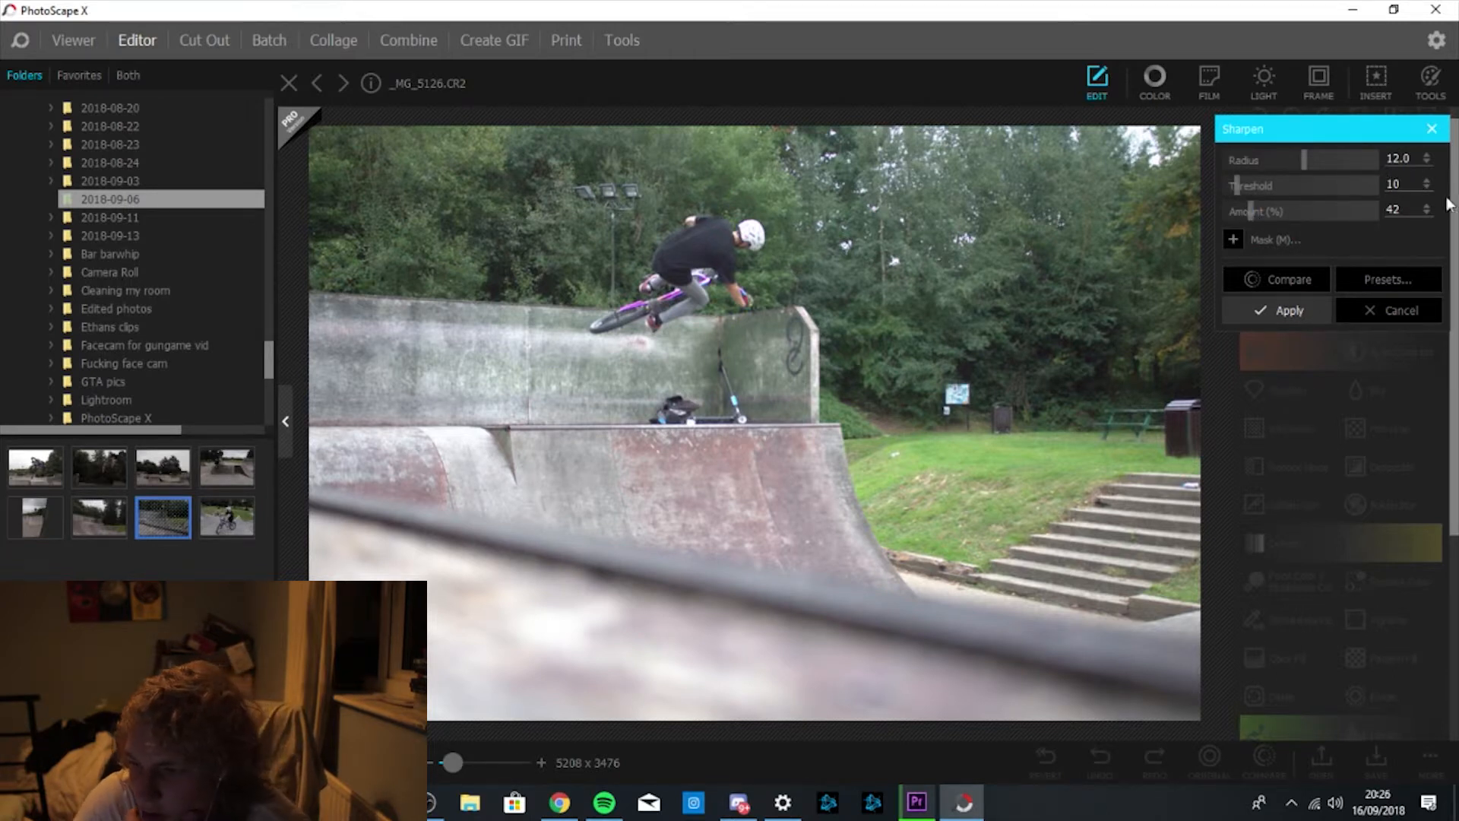
pyautogui.press('BackSpace')
pyautogui.write('60')
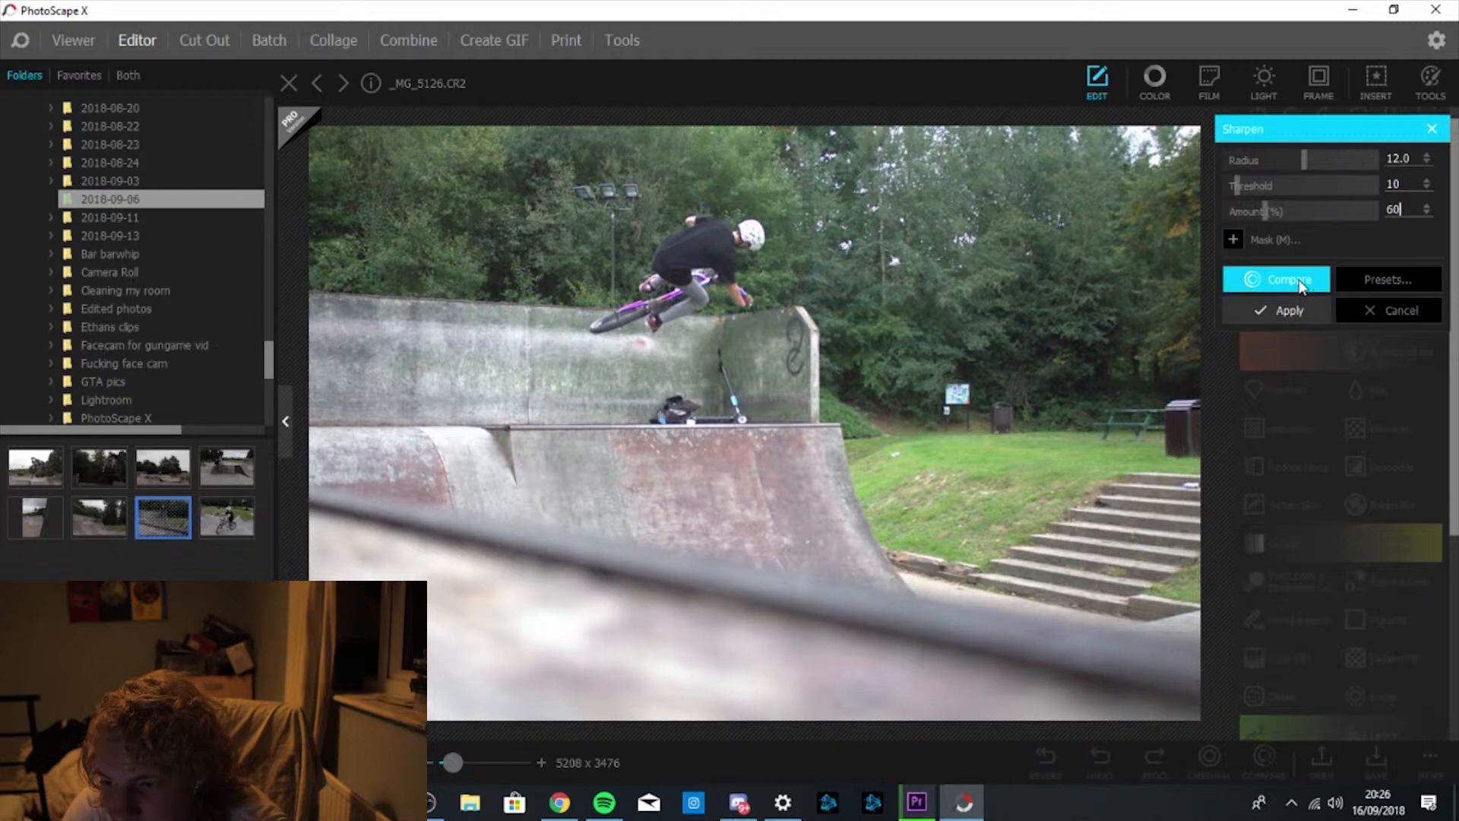
# Compare the sharpened photo with the original and apply the sharpening.
pyautogui.click(1300, 285)
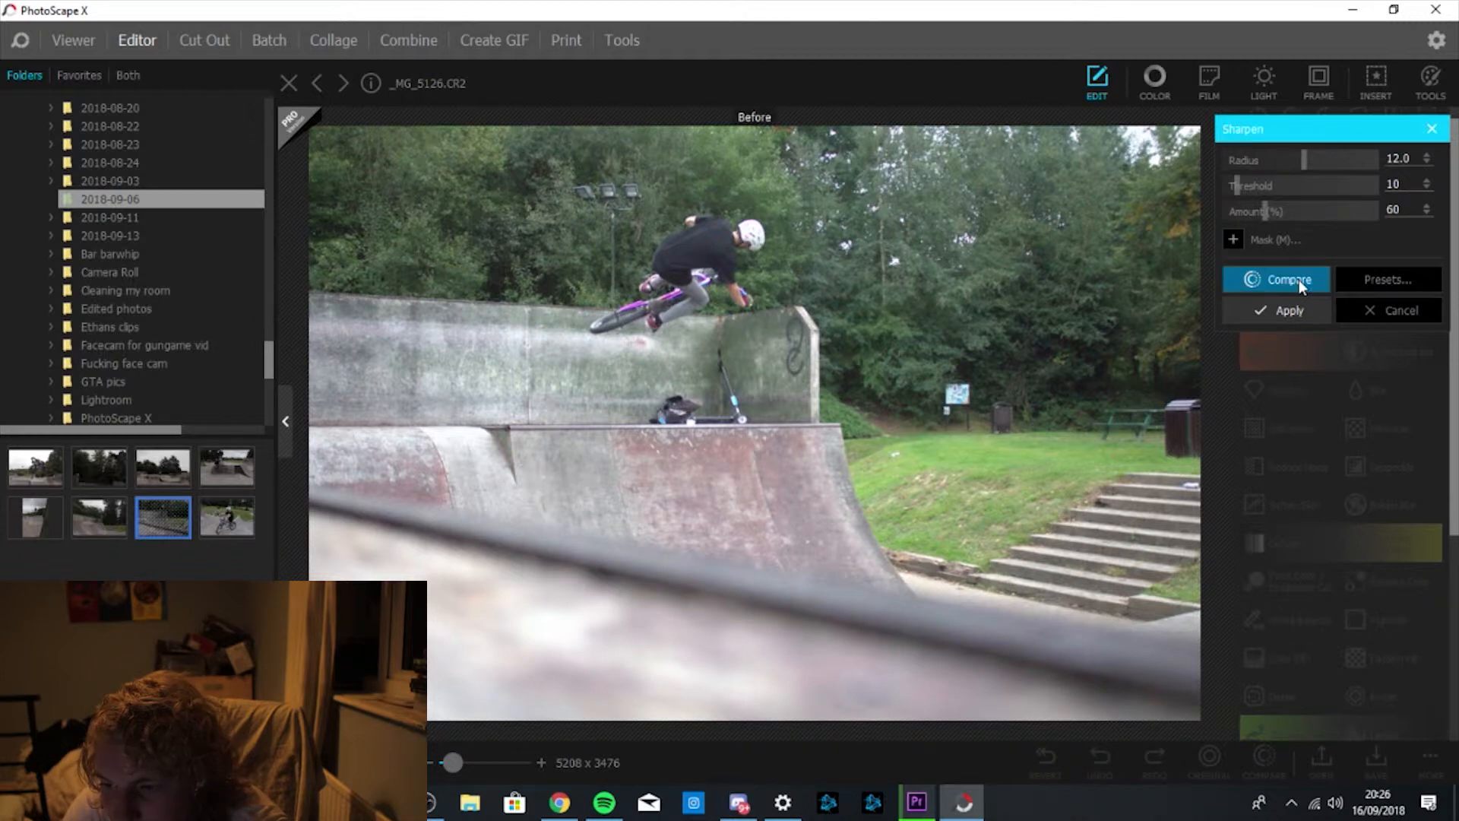
pyautogui.click(1299, 284)
pyautogui.click(1300, 283)
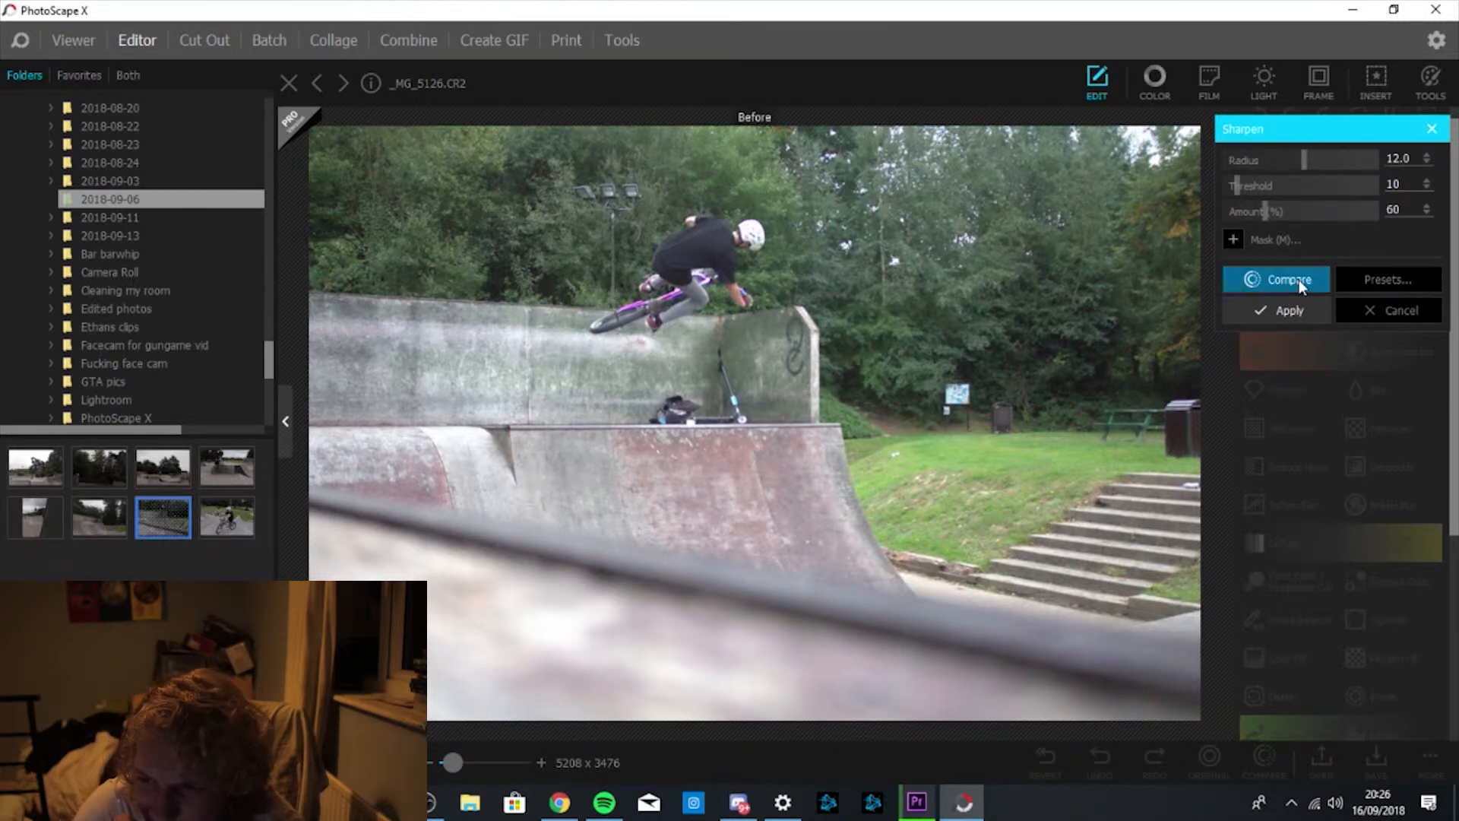
pyautogui.click(1301, 282)
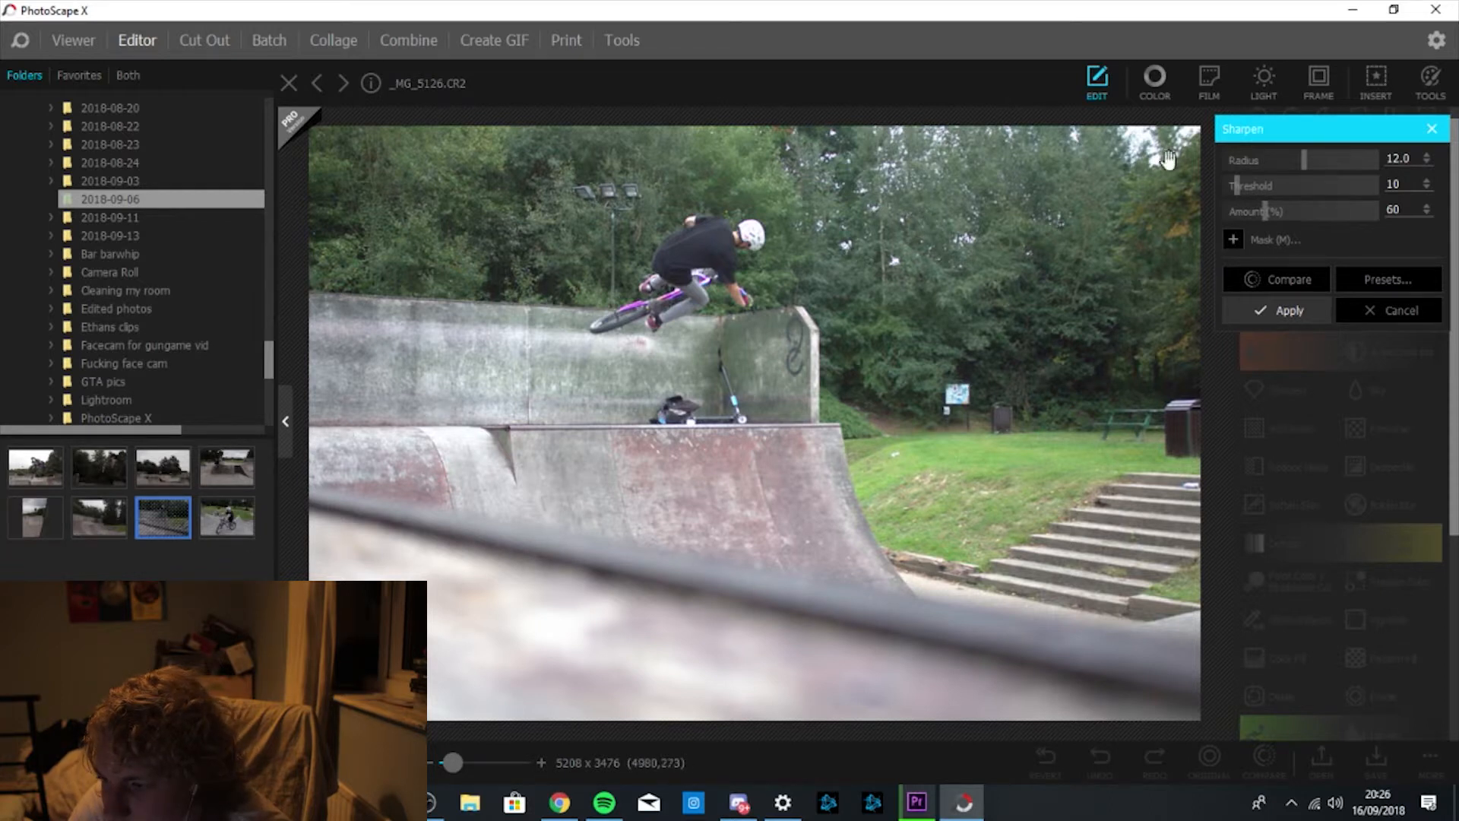
pyautogui.click(1306, 281)
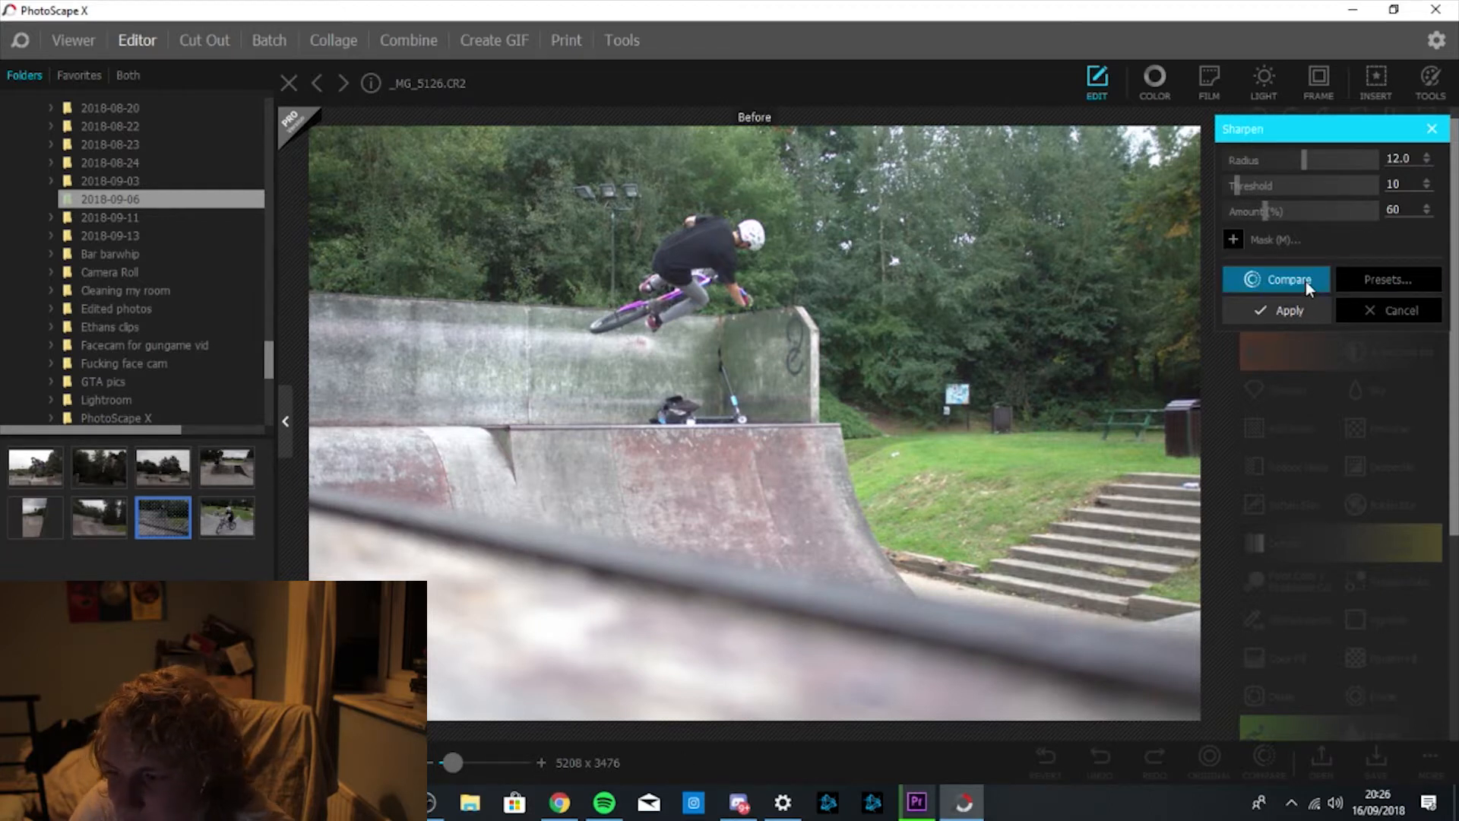
pyautogui.click(1306, 281)
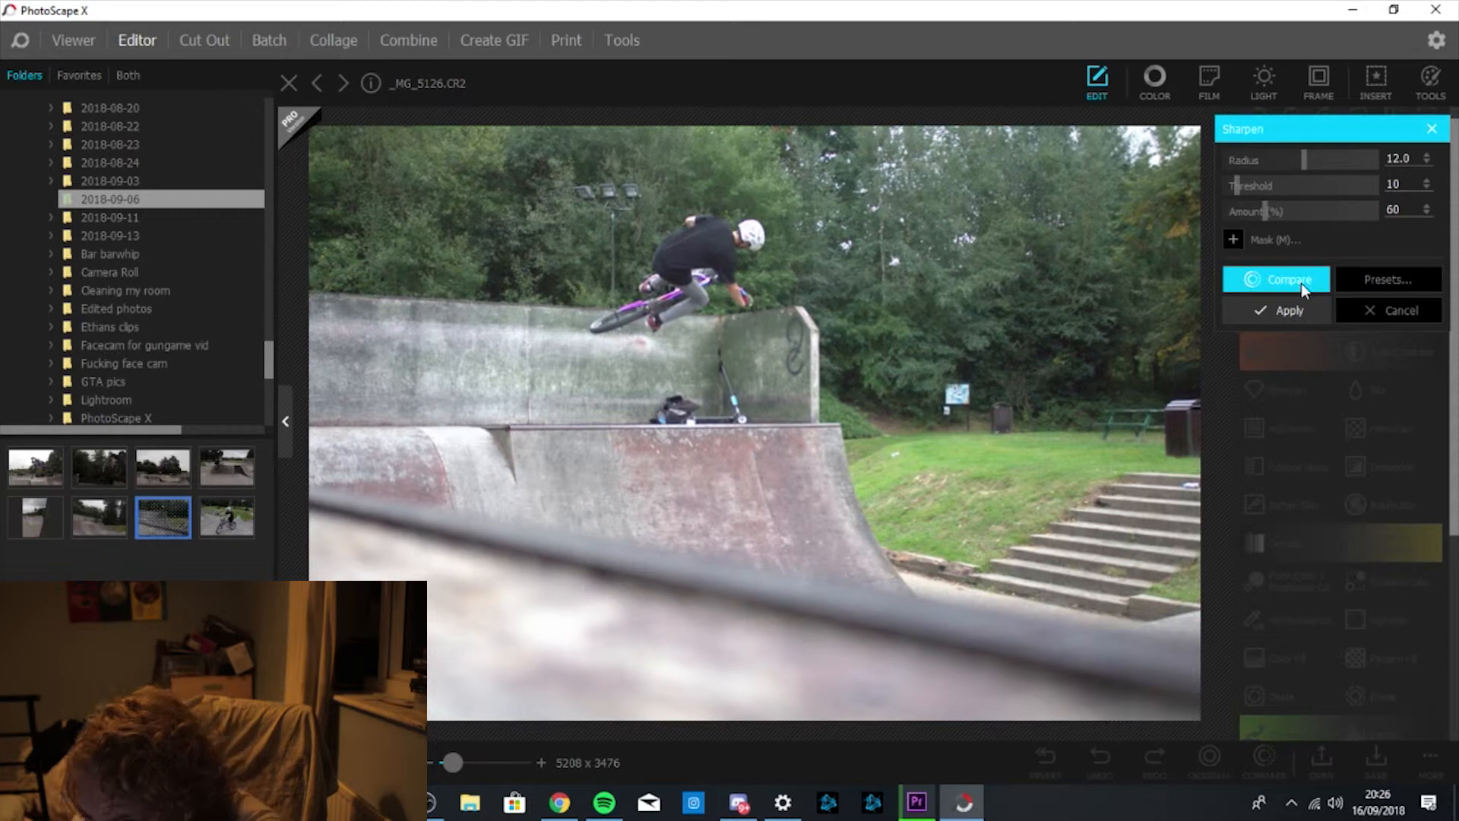
pyautogui.click(1284, 281)
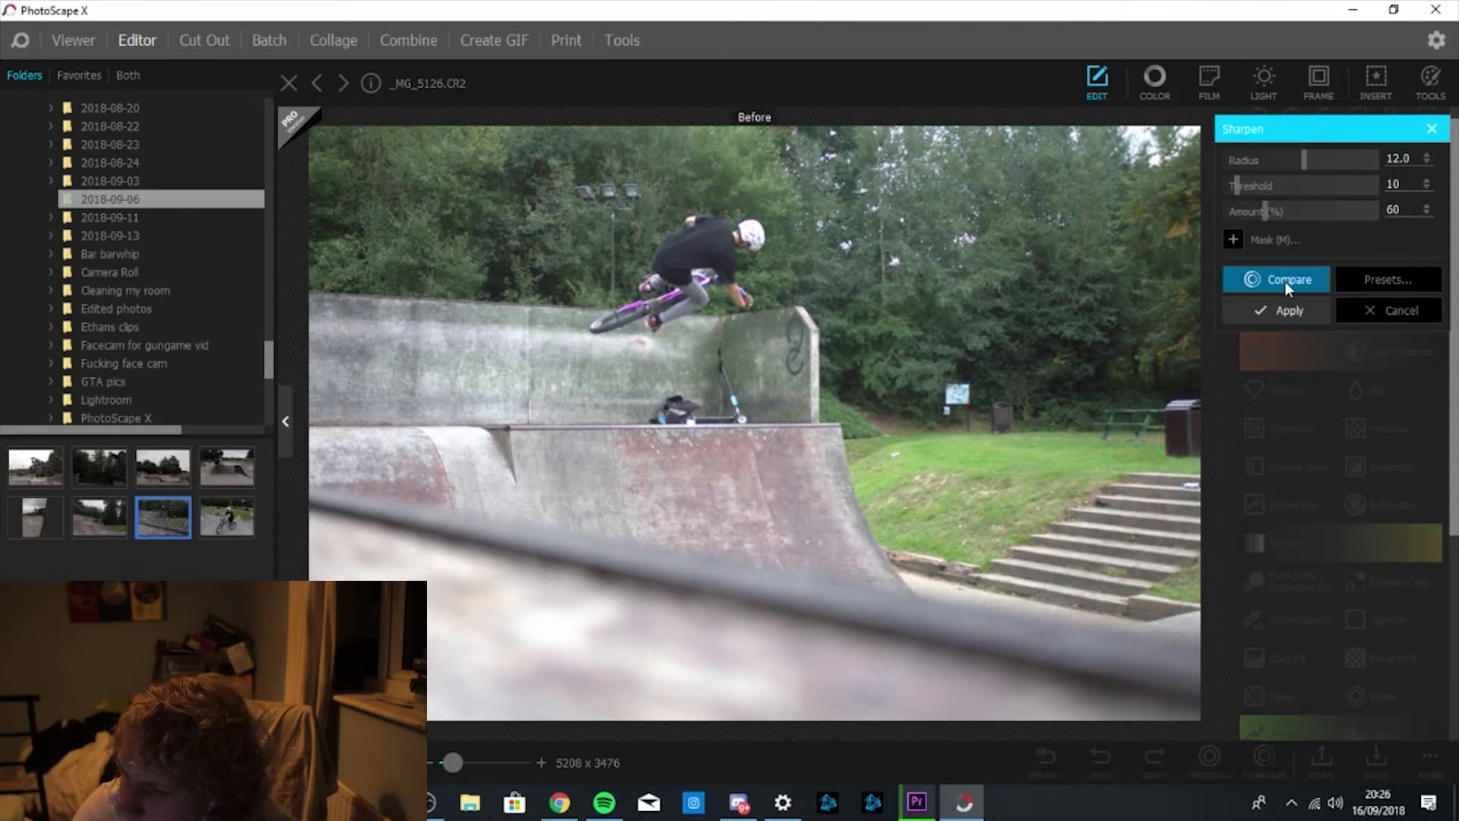
pyautogui.click(1284, 281)
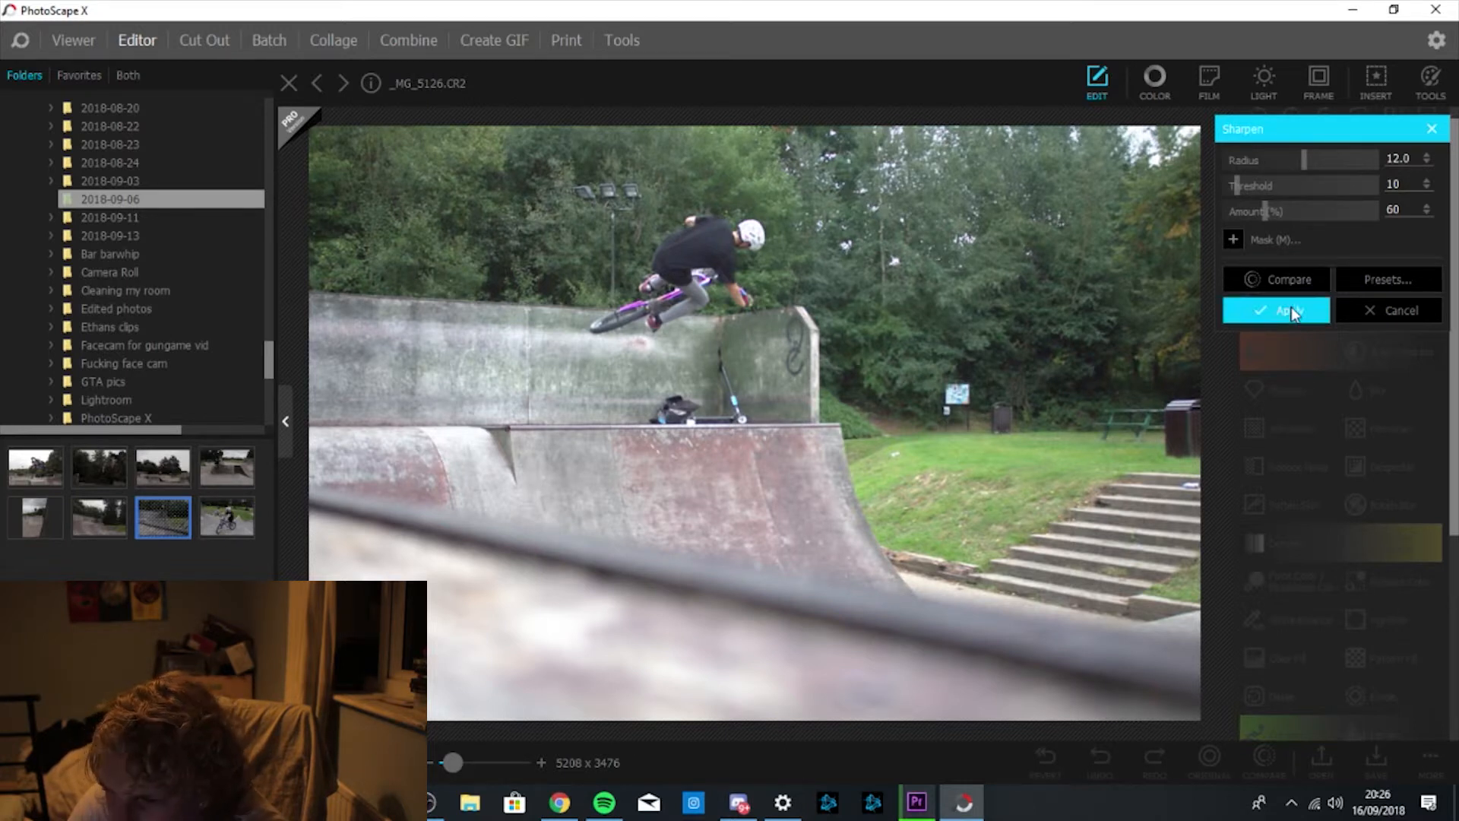
pyautogui.click(1292, 312)
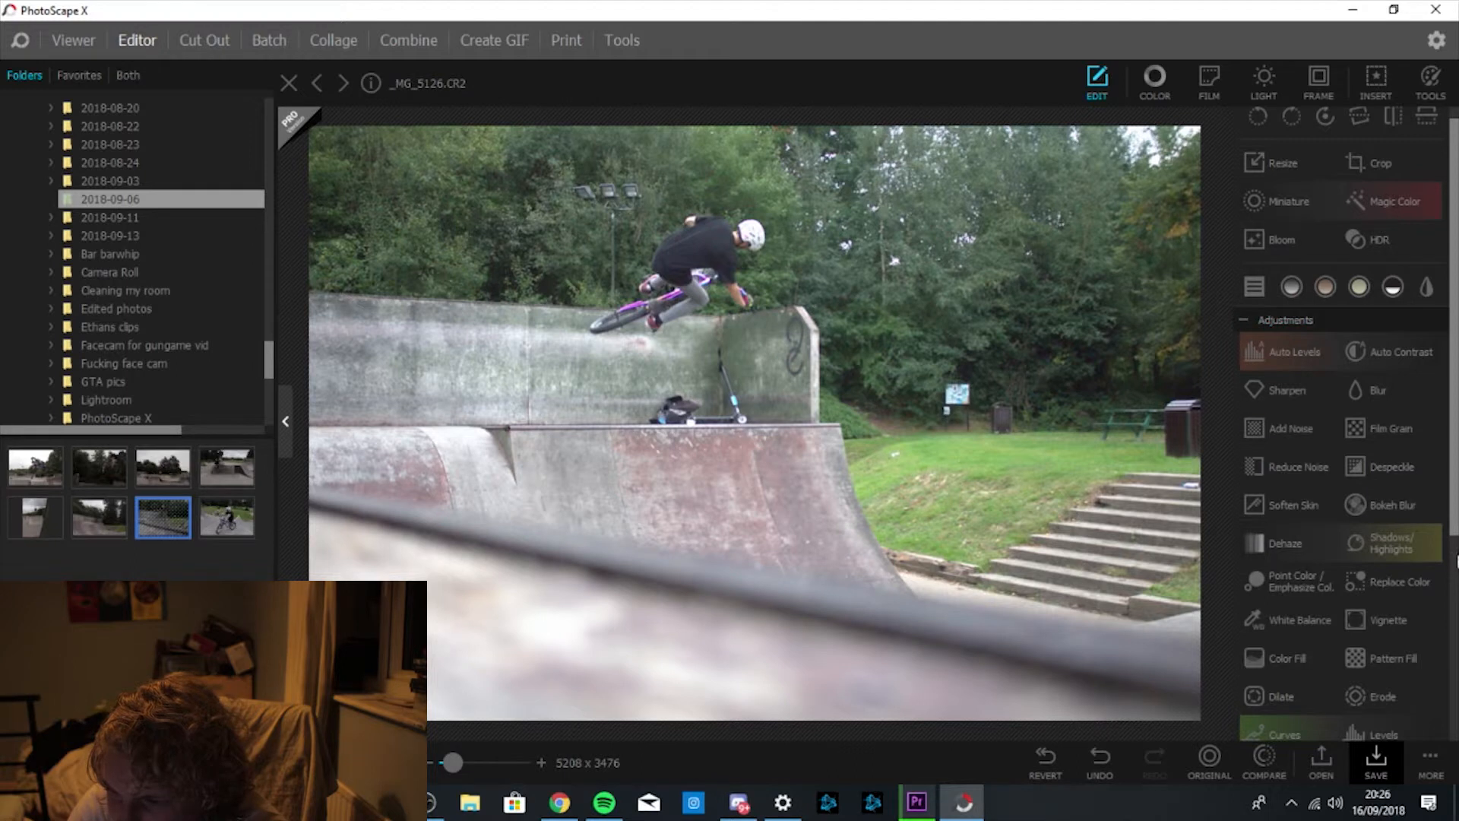
# Apply White Balance sampled from the rider's white helmet after comparing with the original.
pyautogui.click(1285, 354)
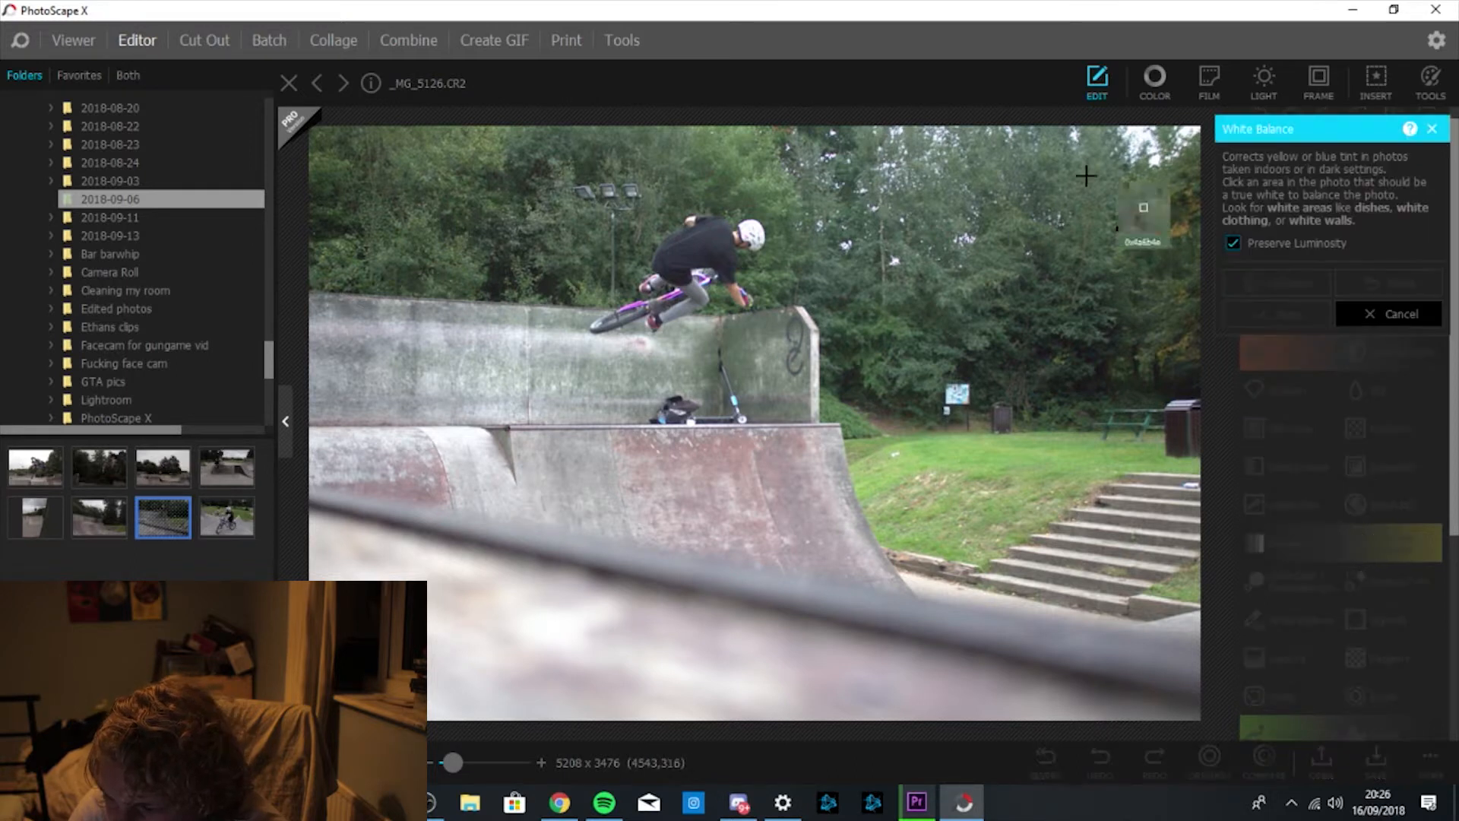
pyautogui.click(746, 232)
pyautogui.click(1286, 283)
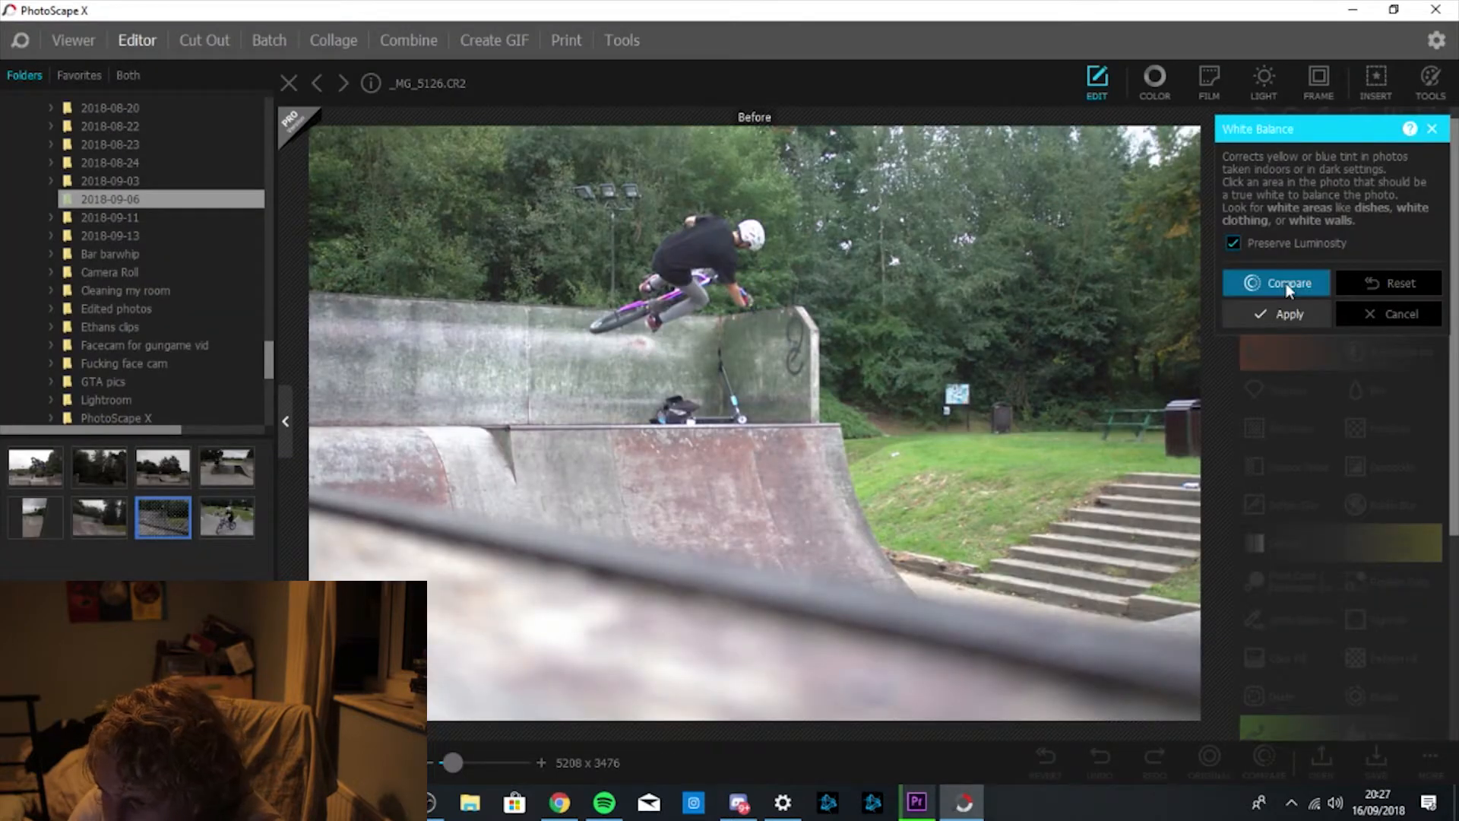
pyautogui.click(1286, 284)
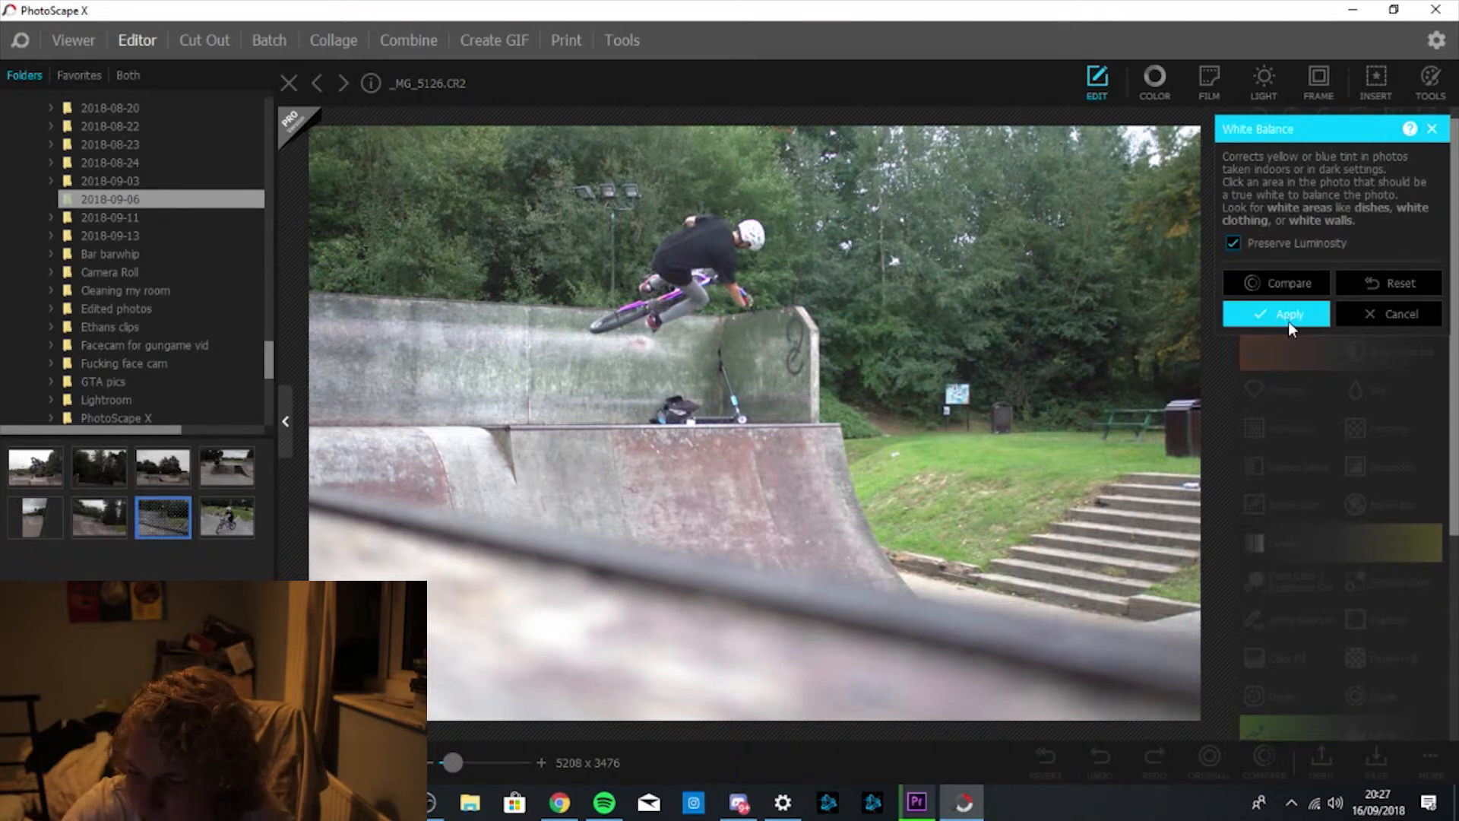
pyautogui.click(1290, 319)
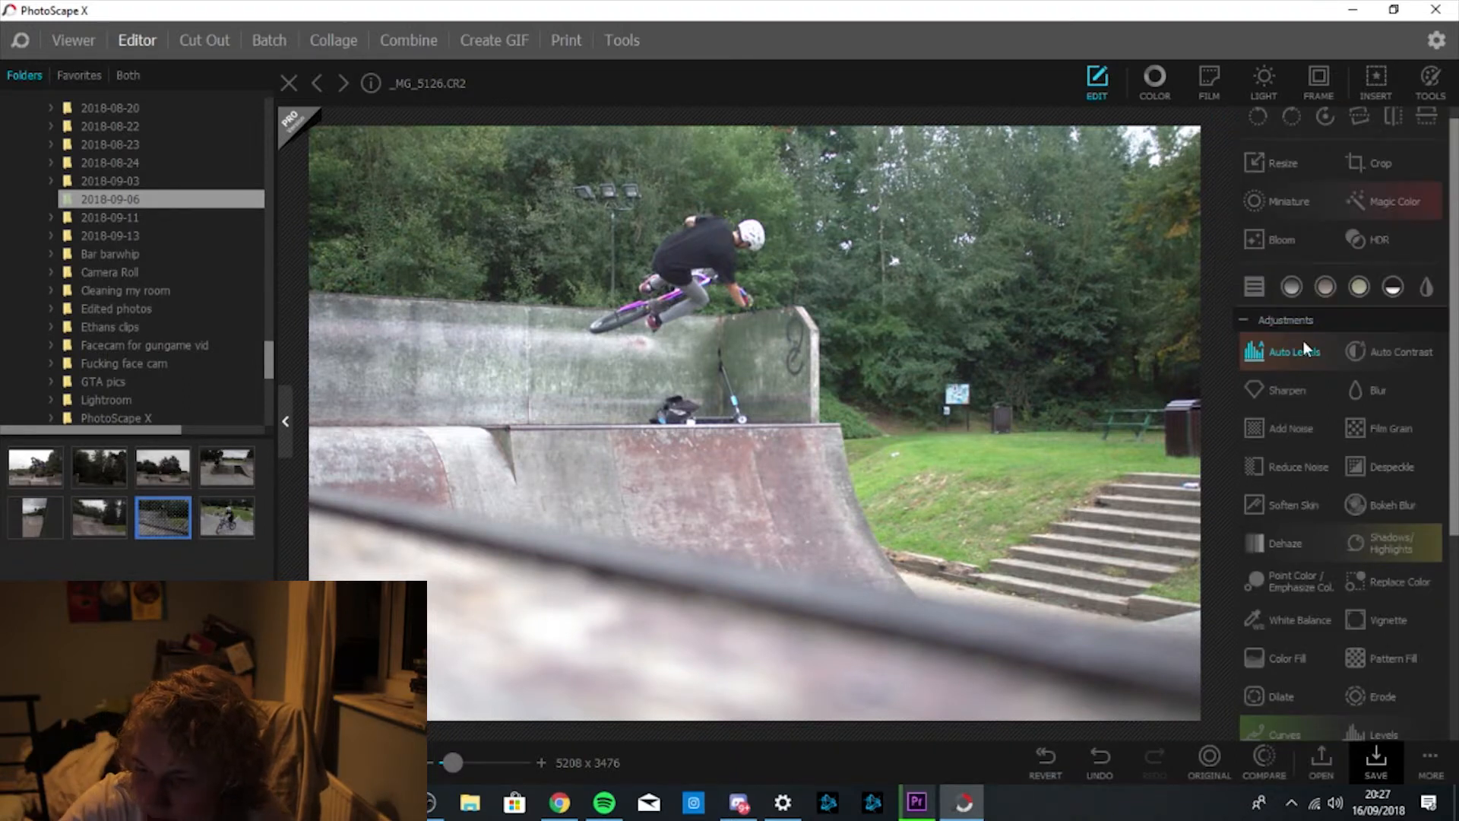
# Preview a dark vignette, then mark a free crop of about 4100 x 3460 around the rider.
pyautogui.click(1385, 618)
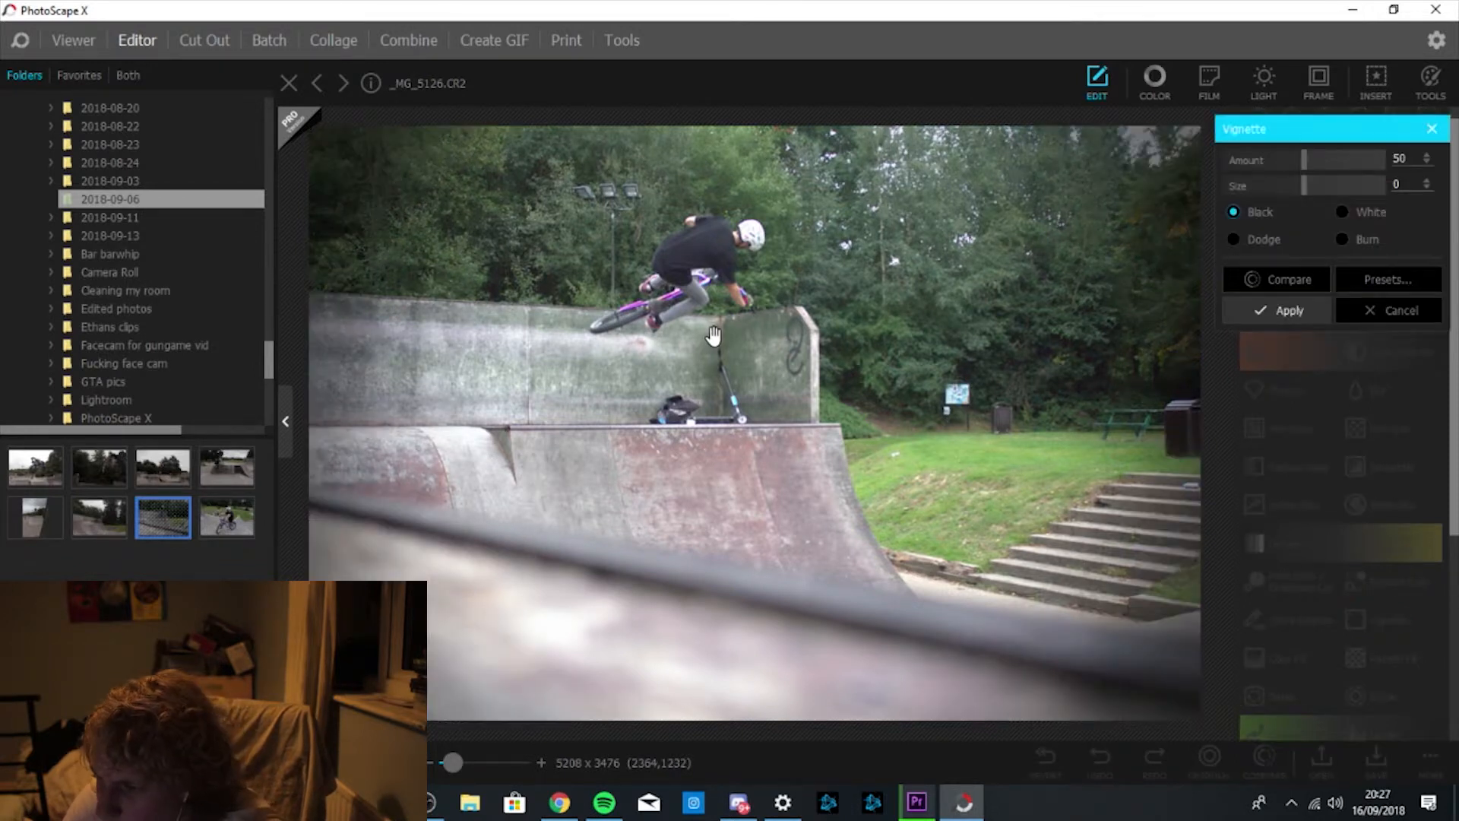
pyautogui.click(1277, 281)
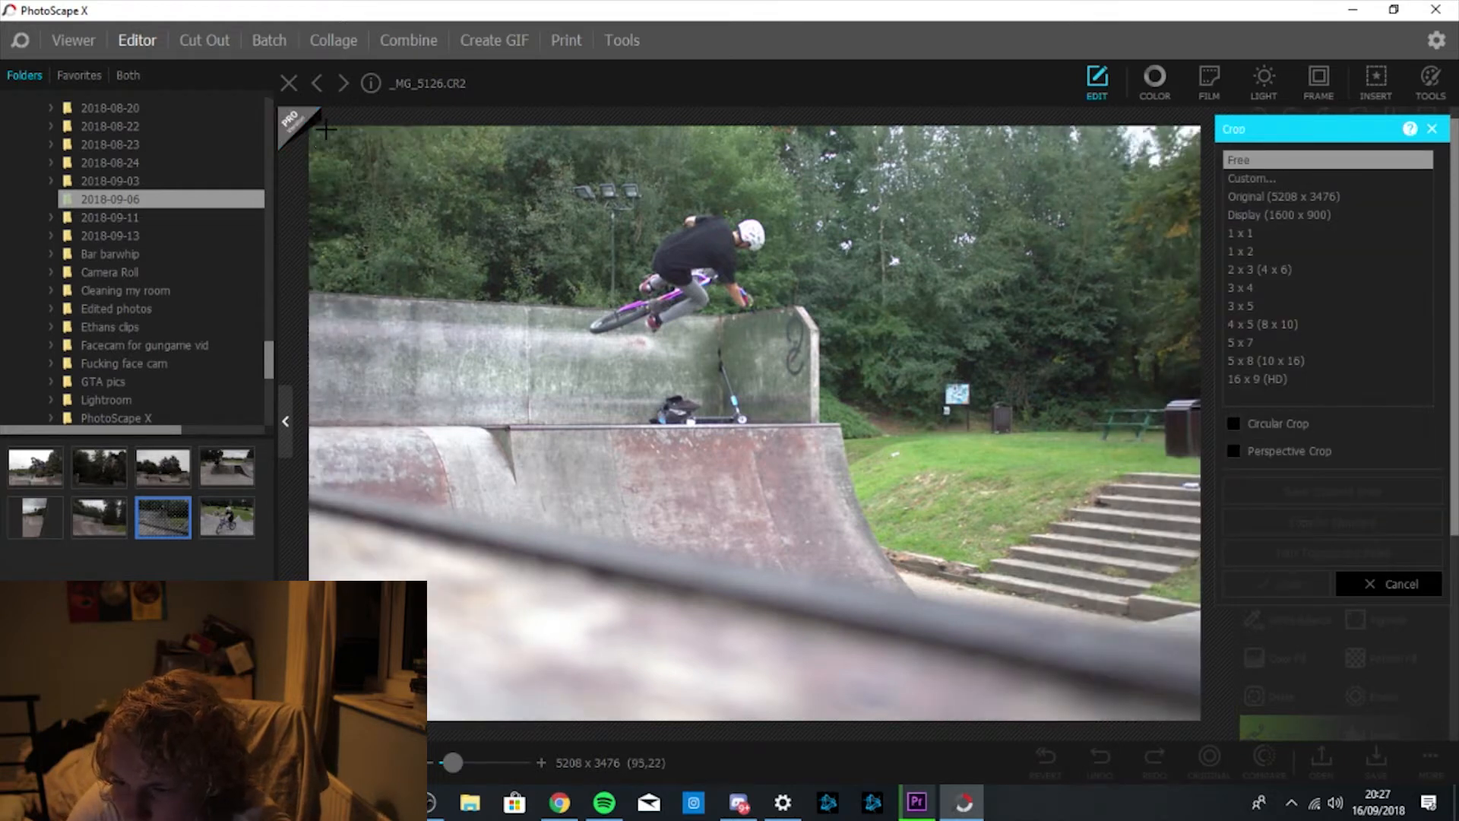
pyautogui.moveTo(327, 130); pyautogui.dragTo(1027, 721)
pyautogui.moveTo(749, 370); pyautogui.dragTo(757, 397)
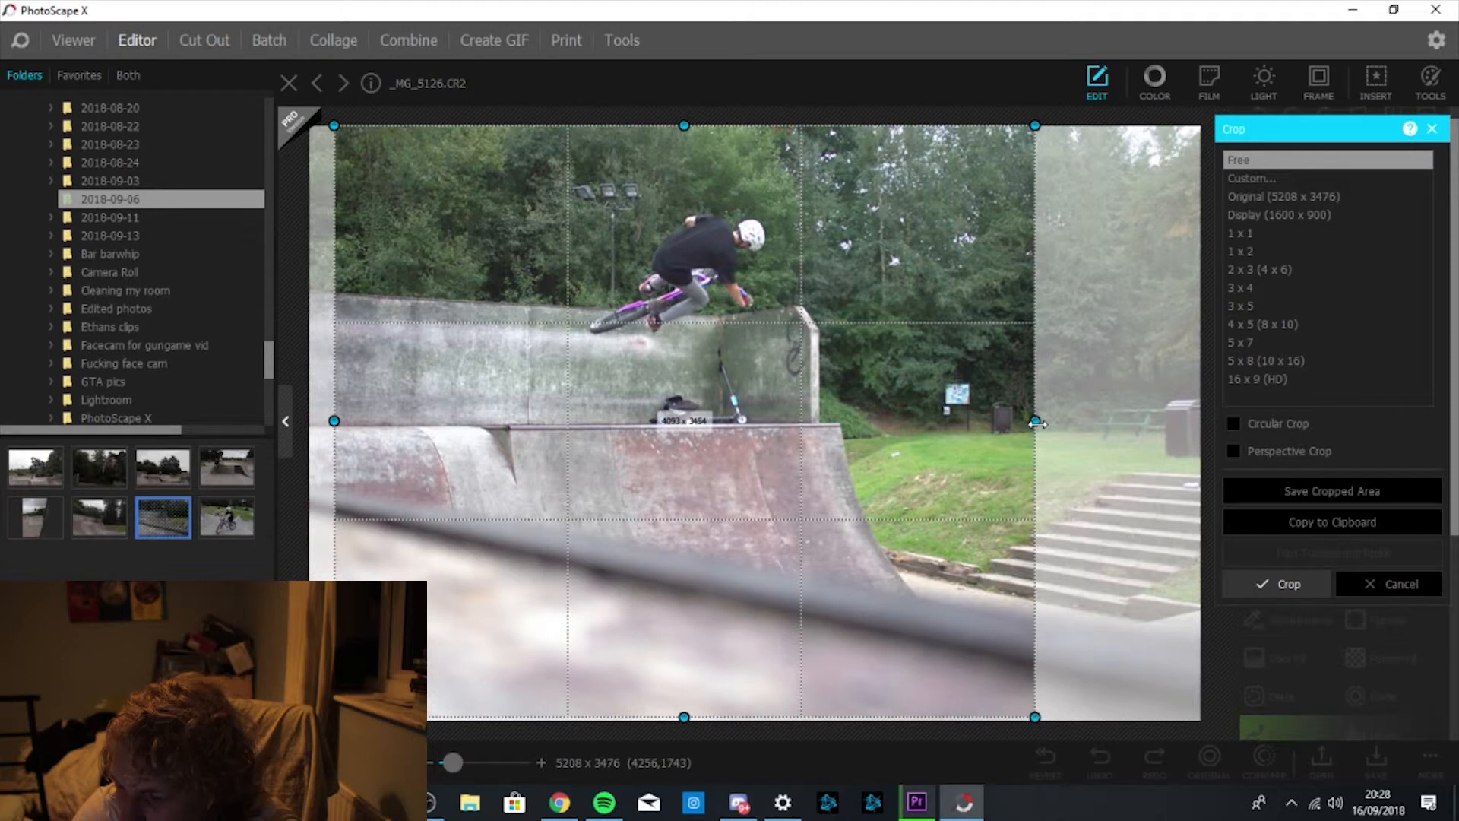
# Apply the crop to 4093 x 3454 and compare it with the original.
pyautogui.click(1309, 584)
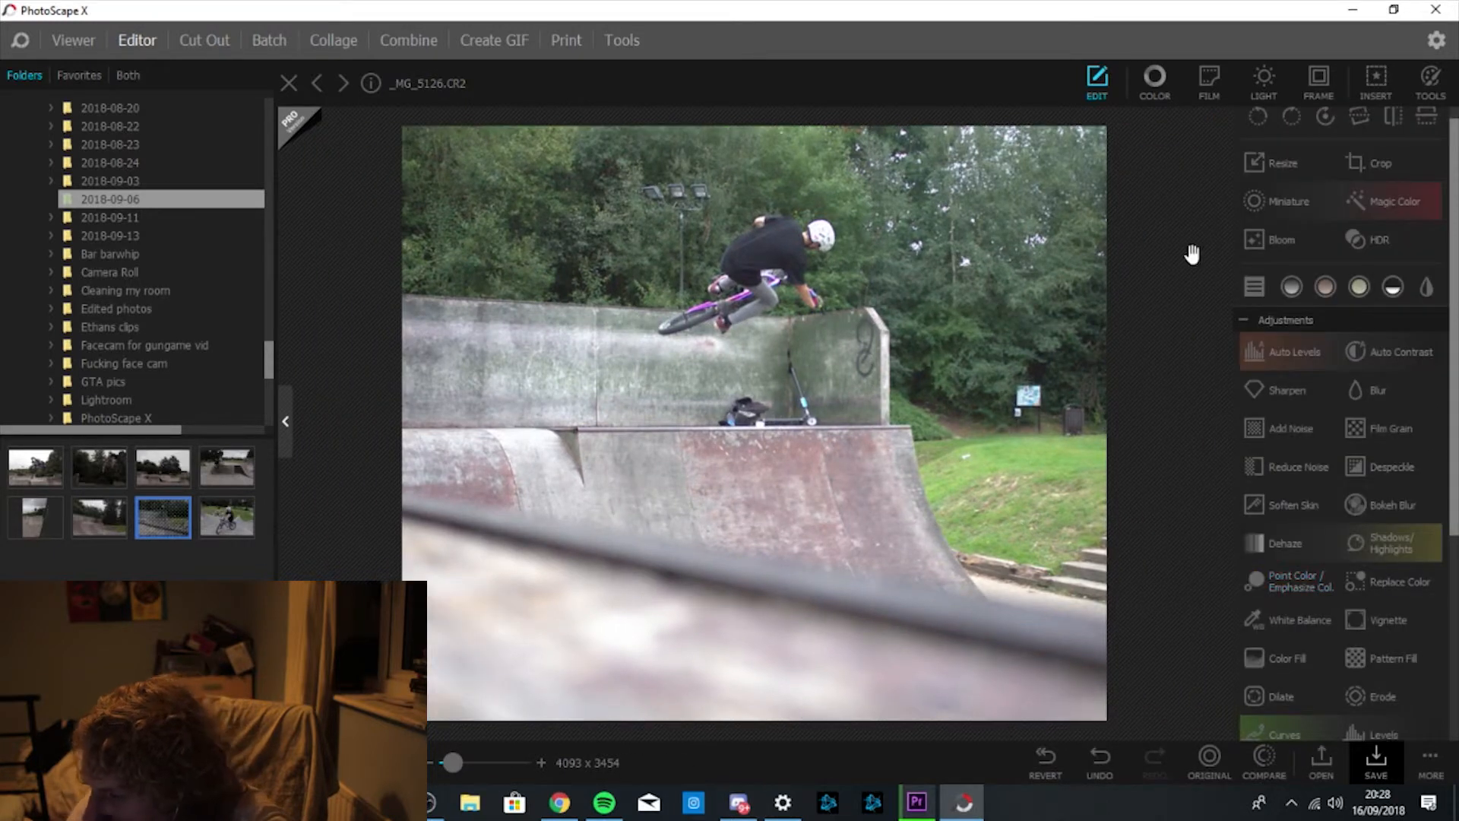
pyautogui.click(1261, 762)
pyautogui.click(1260, 762)
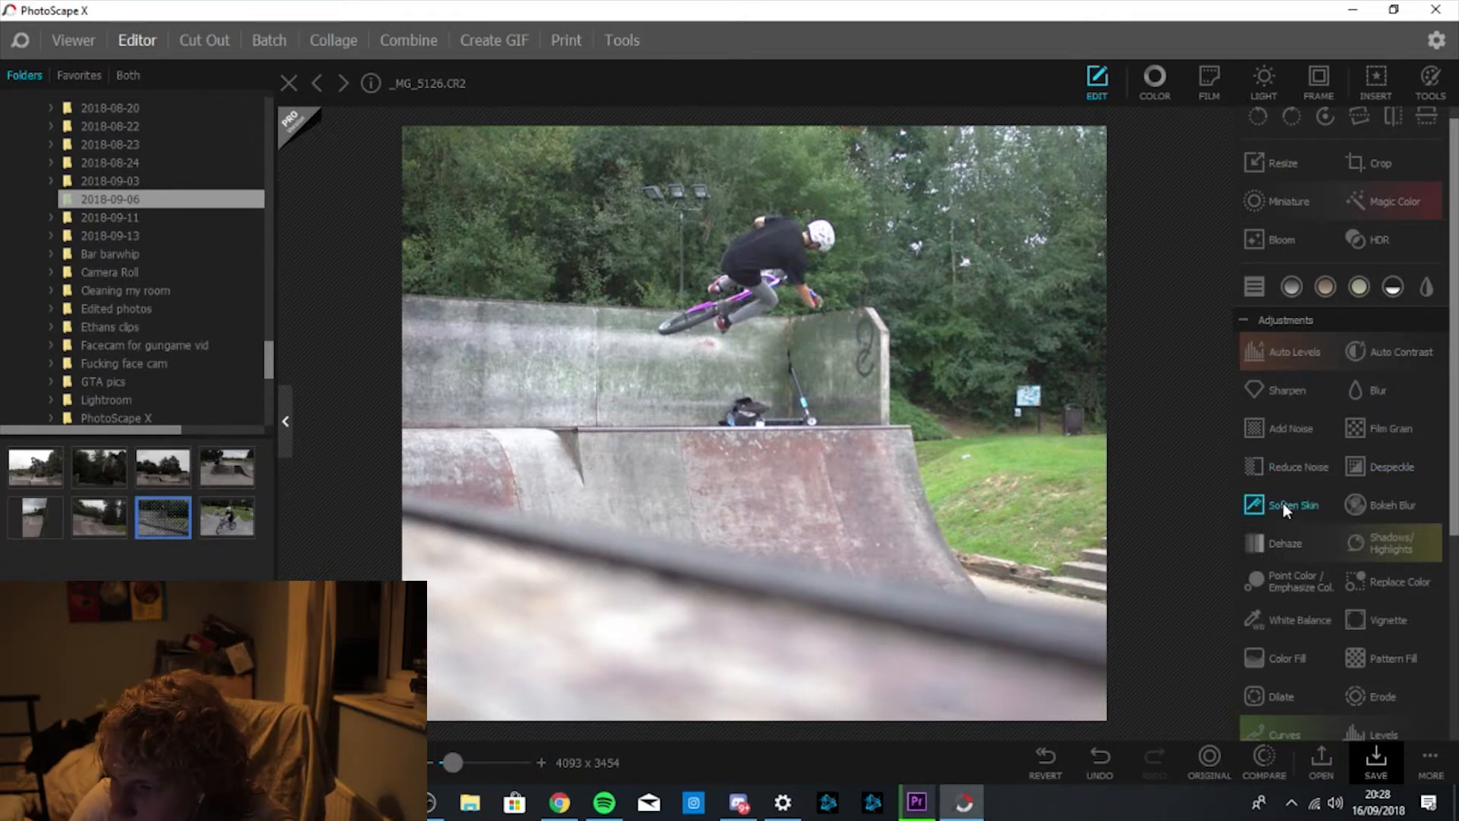
pyautogui.click(1157, 82)
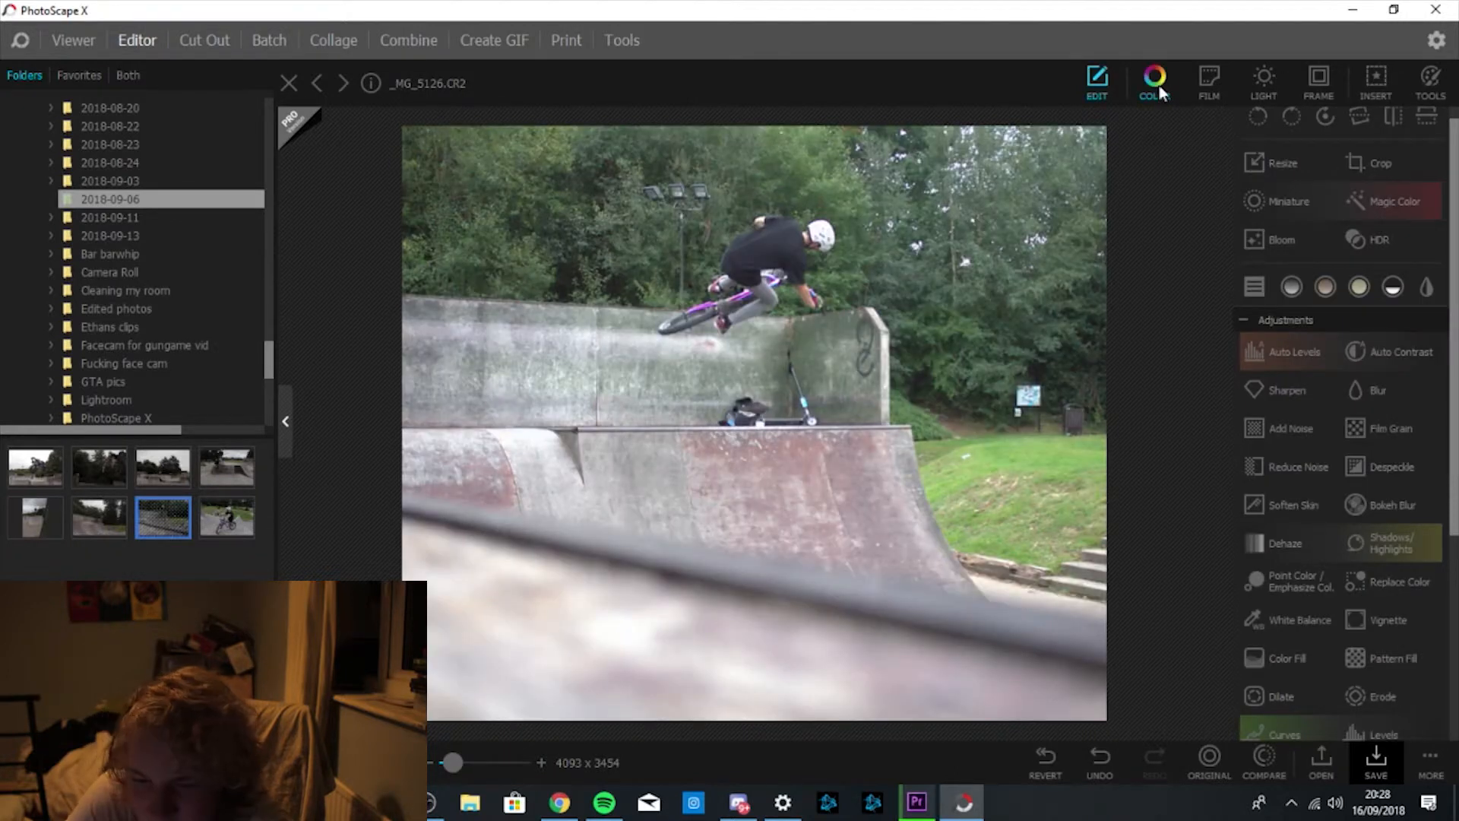
# Change Temperature from 5000 to 5500 and compare the warmer photo with the original.
pyautogui.click(1158, 86)
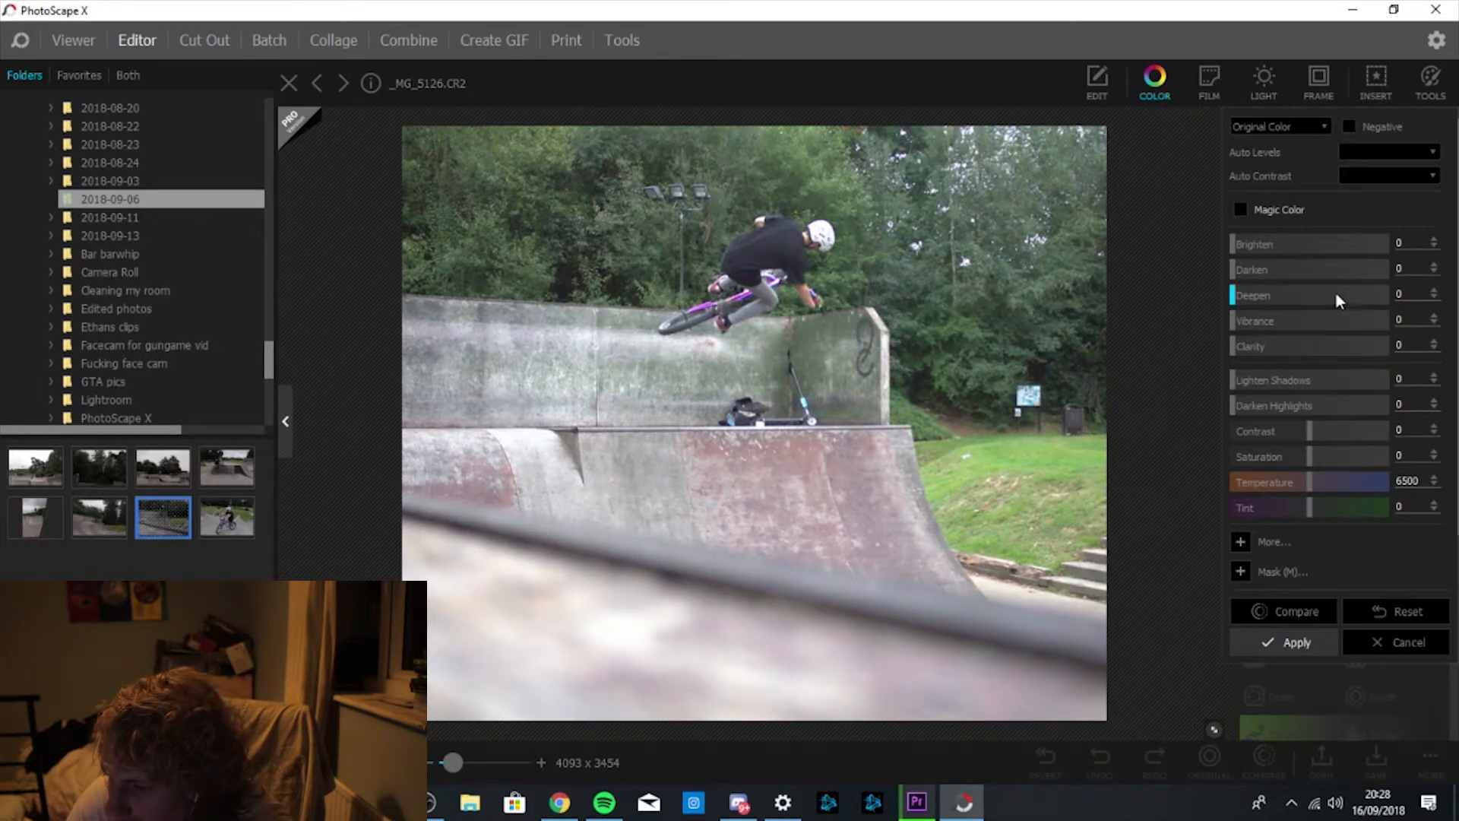
pyautogui.click(1250, 541)
pyautogui.scroll(-3, 1452, 410)
pyautogui.scroll(3, 1450, 402)
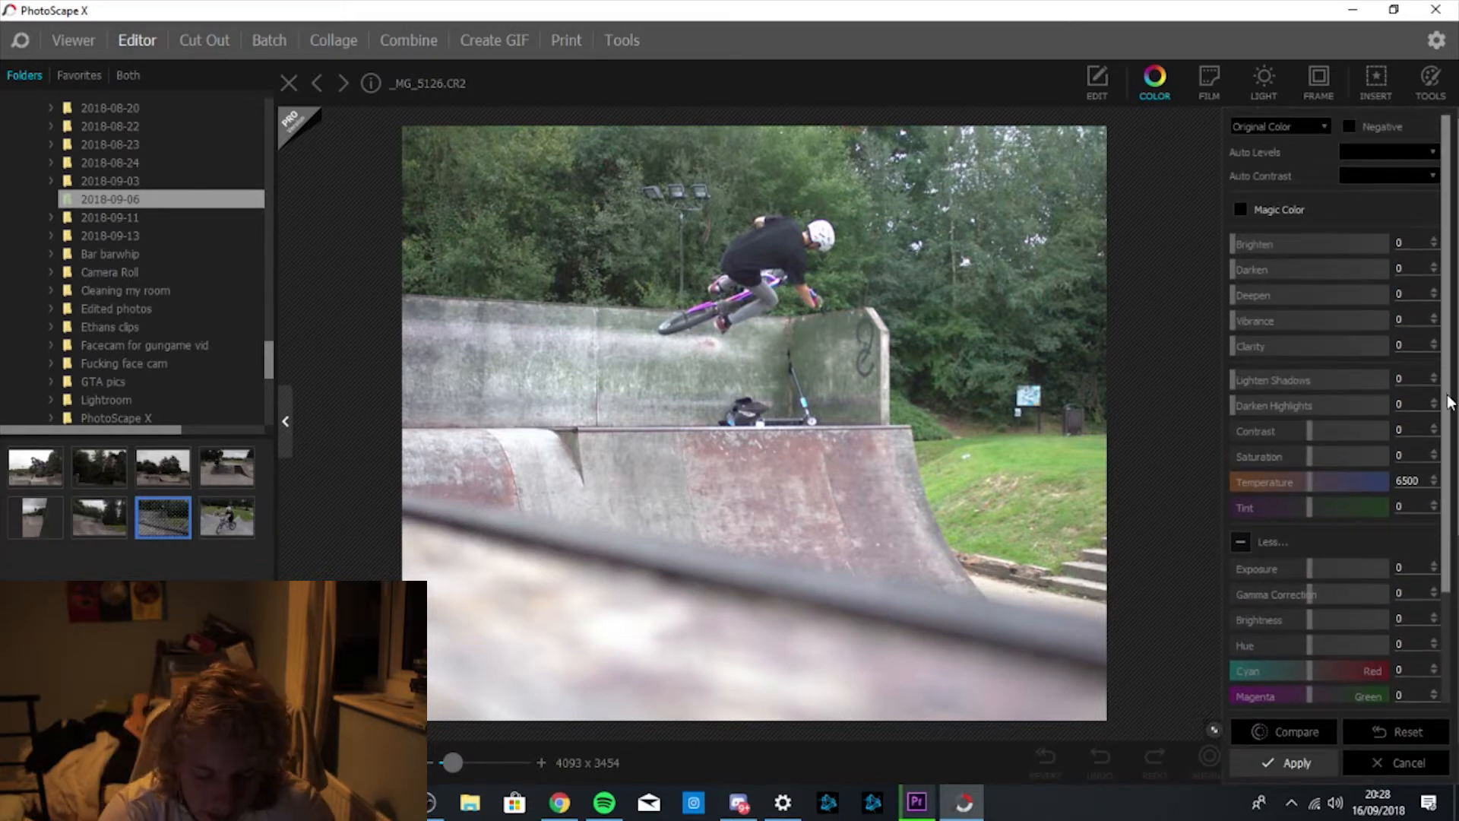
pyautogui.doubleClick(1409, 481)
pyautogui.write('5000')
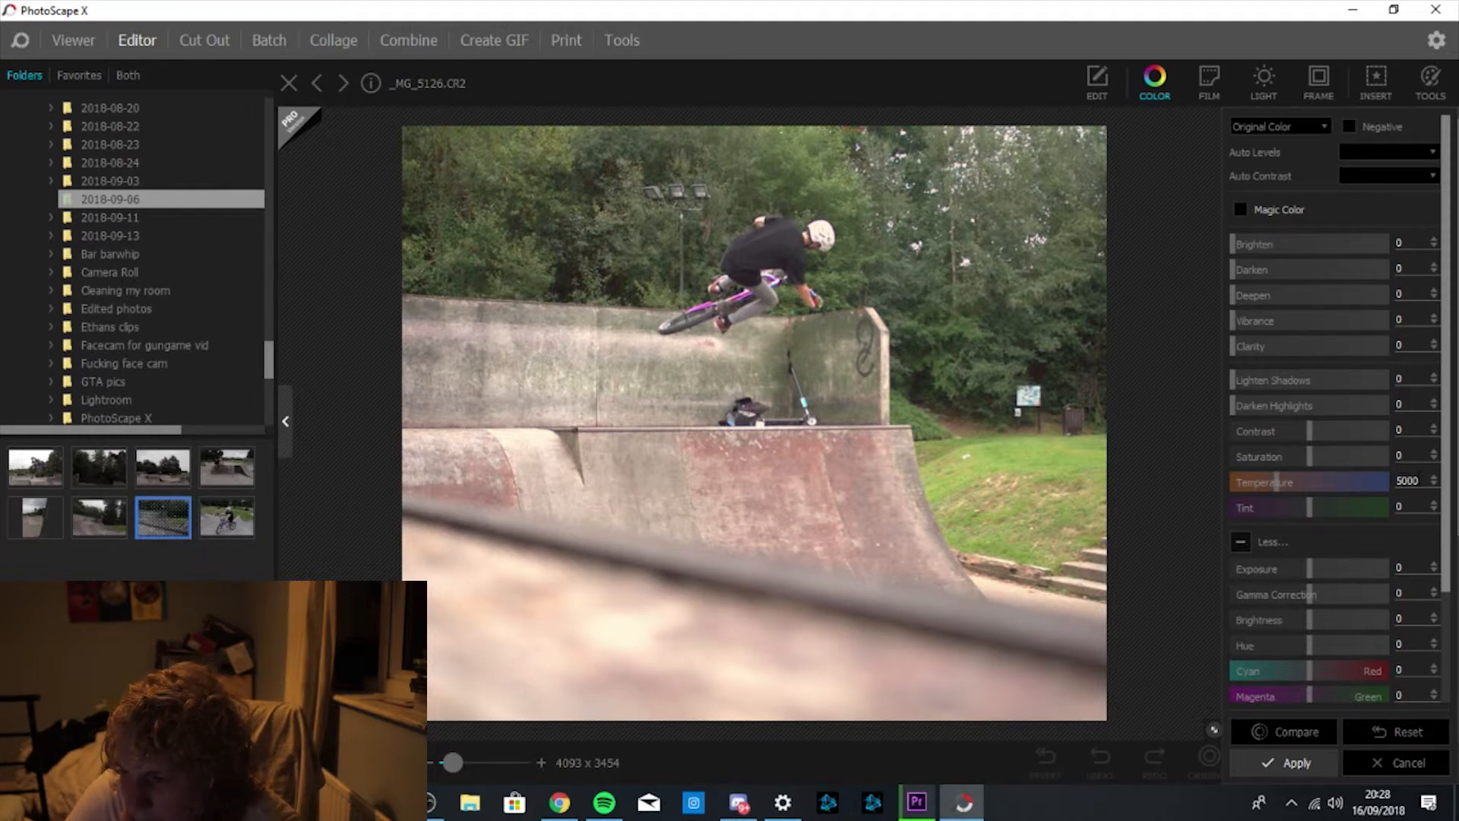
pyautogui.press('BackSpace')
pyautogui.press('BackSpace')
pyautogui.press('BackSpace')
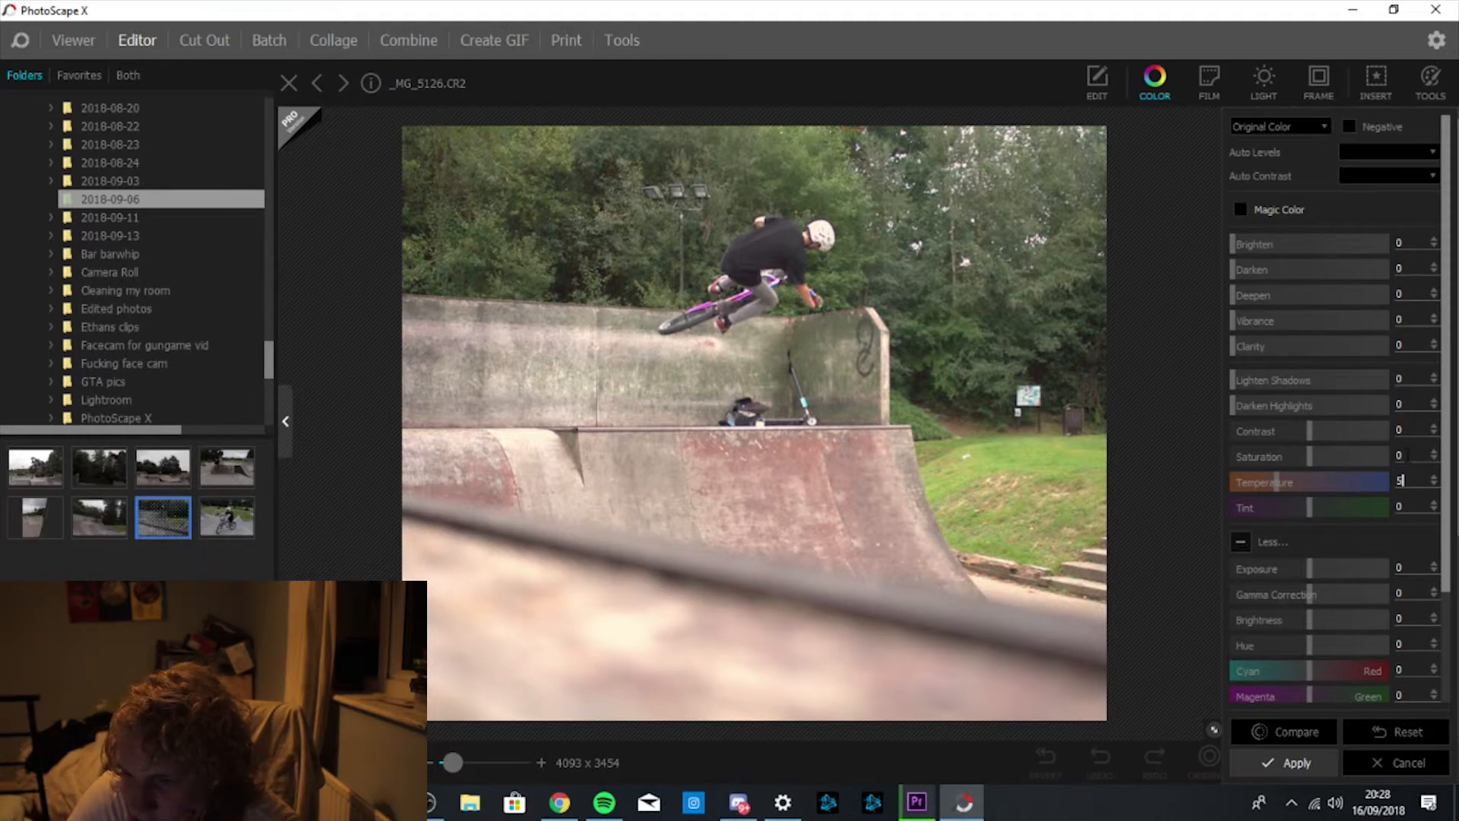
pyautogui.write('500')
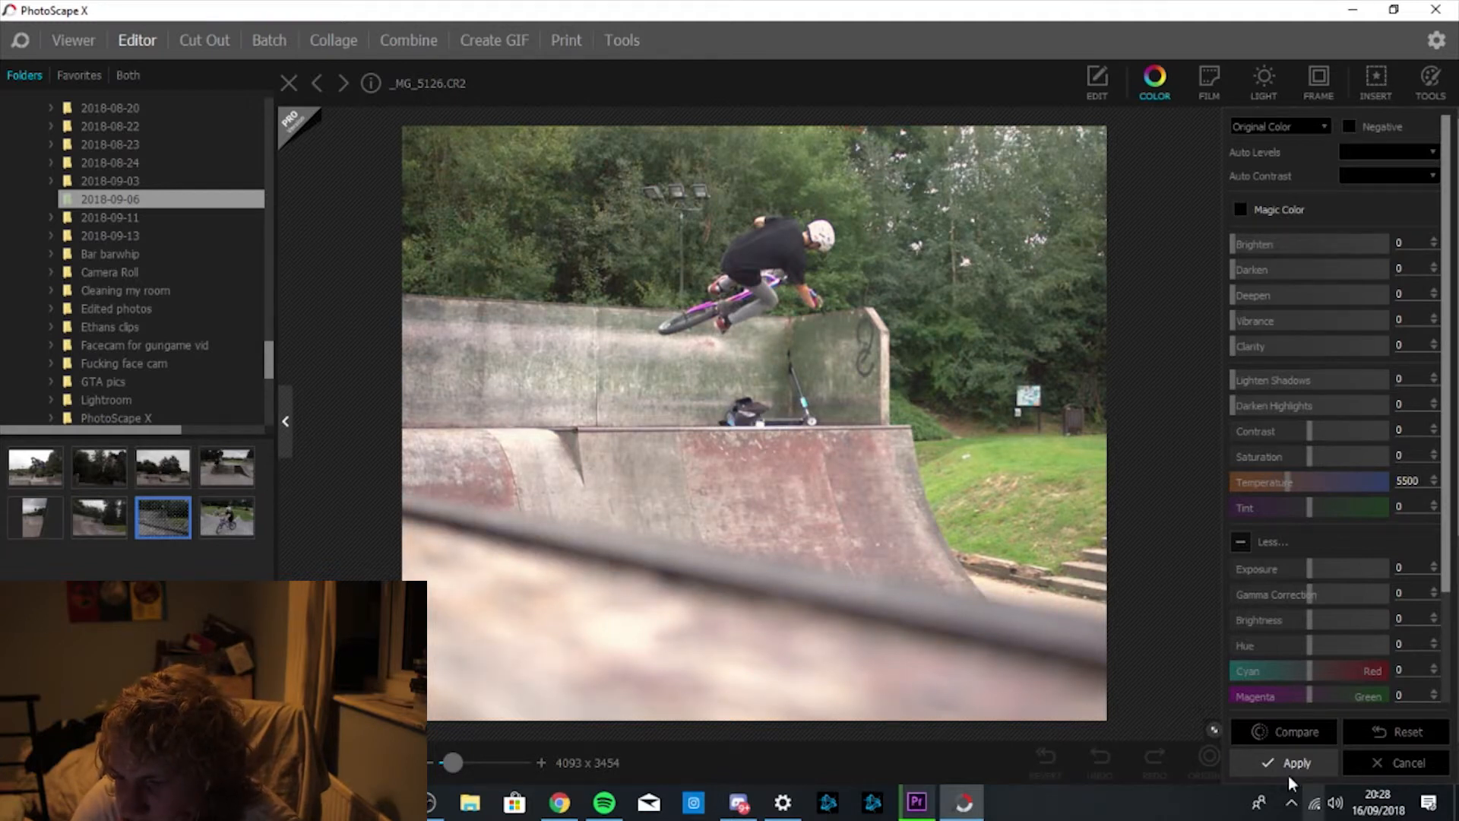
pyautogui.click(1302, 731)
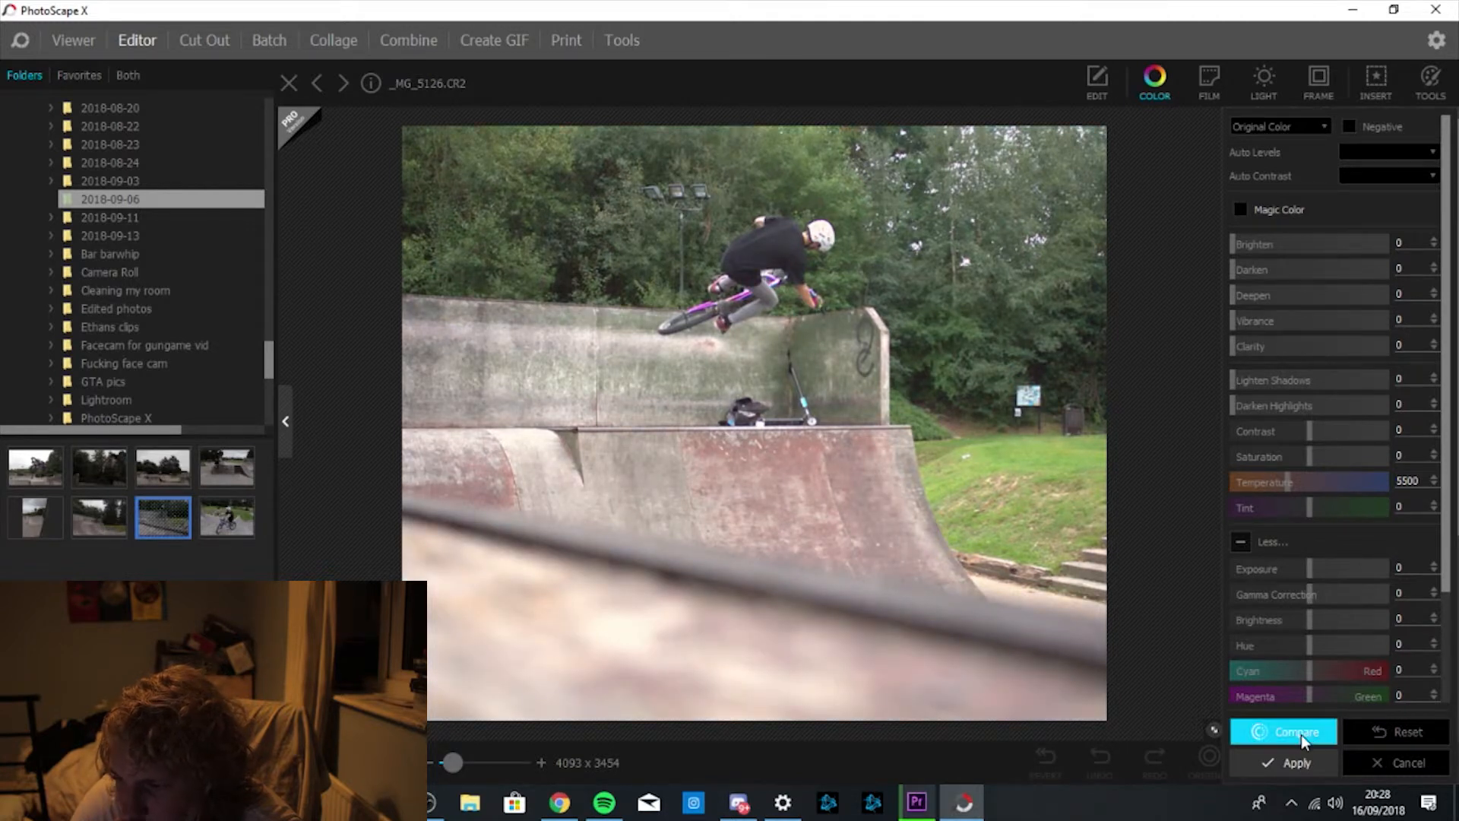
pyautogui.click(1301, 733)
pyautogui.click(1301, 733)
pyautogui.click(1301, 732)
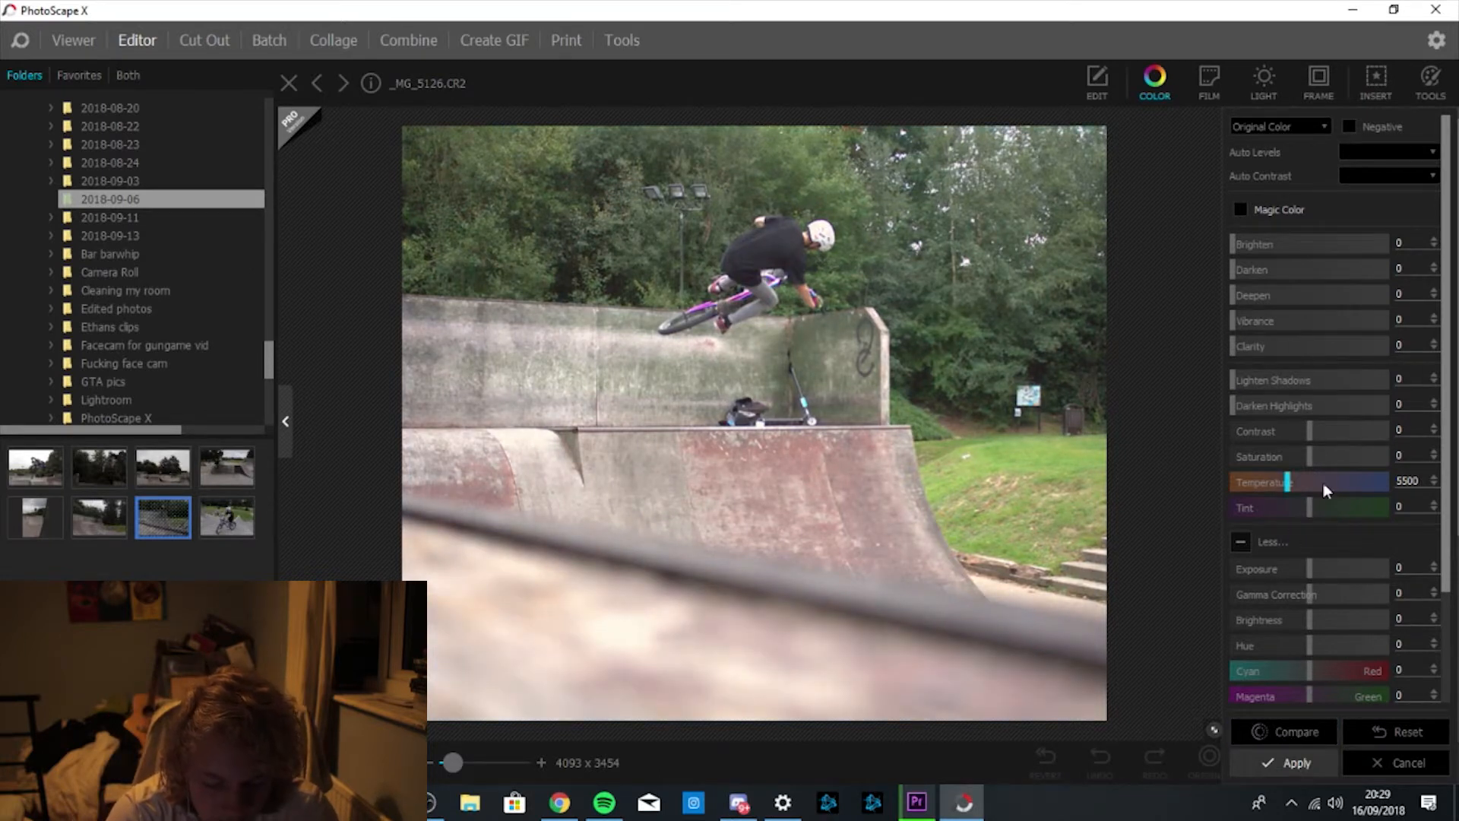
# Try Clarity 7, compare it, then reset Clarity to 0.
pyautogui.click(1416, 346)
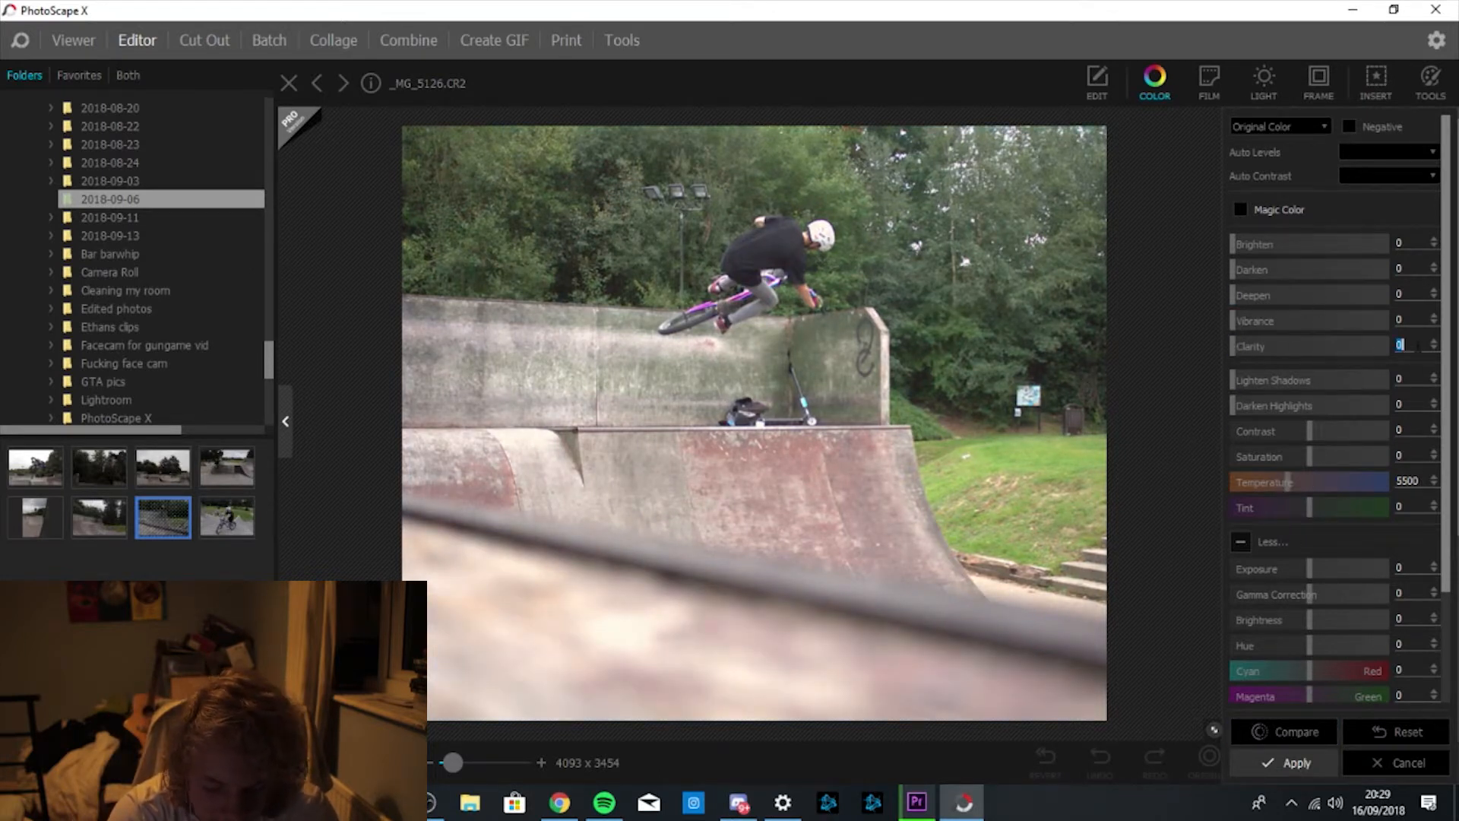
pyautogui.press('BackSpace')
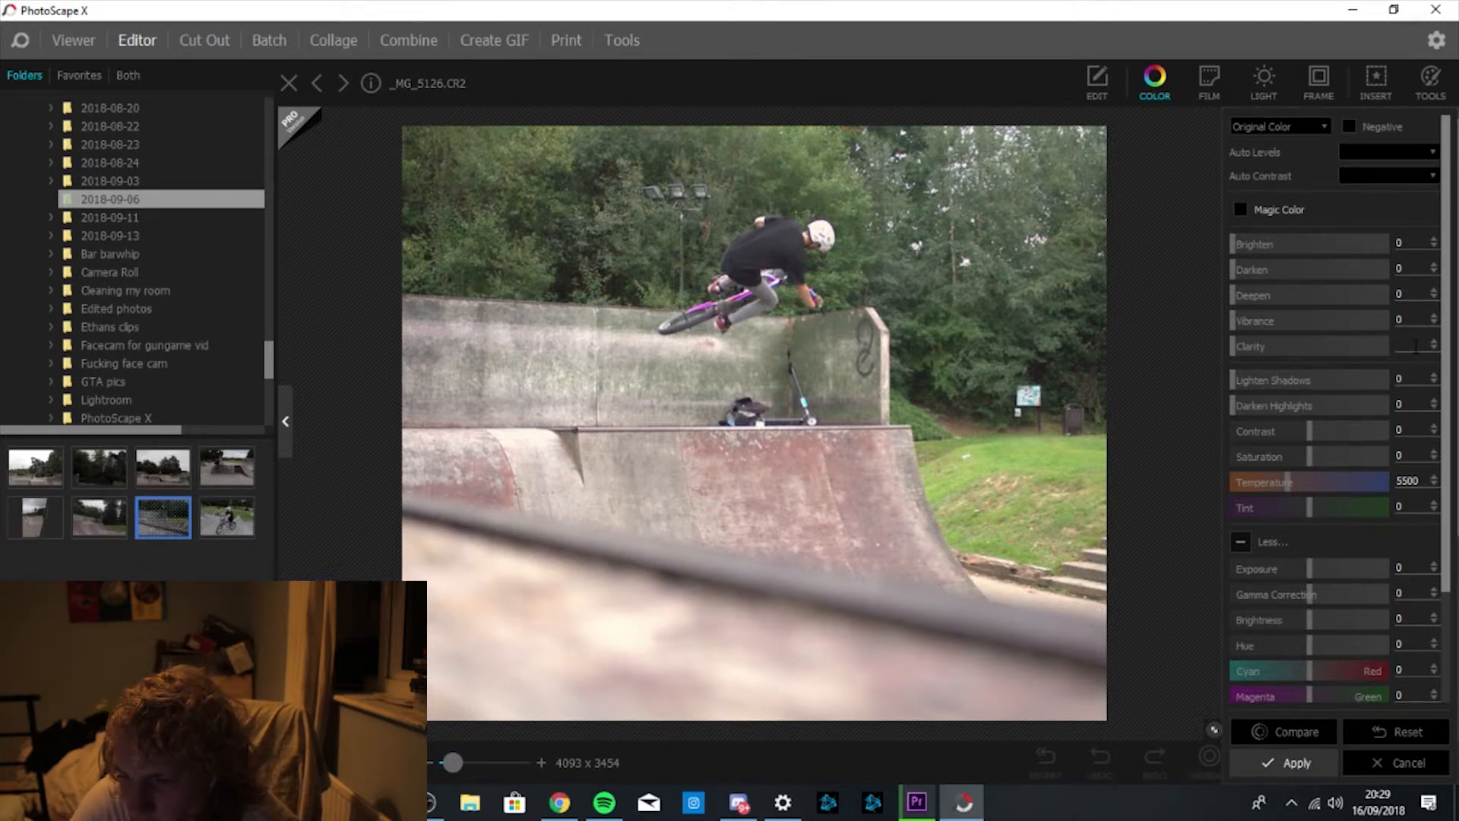
pyautogui.write('7')
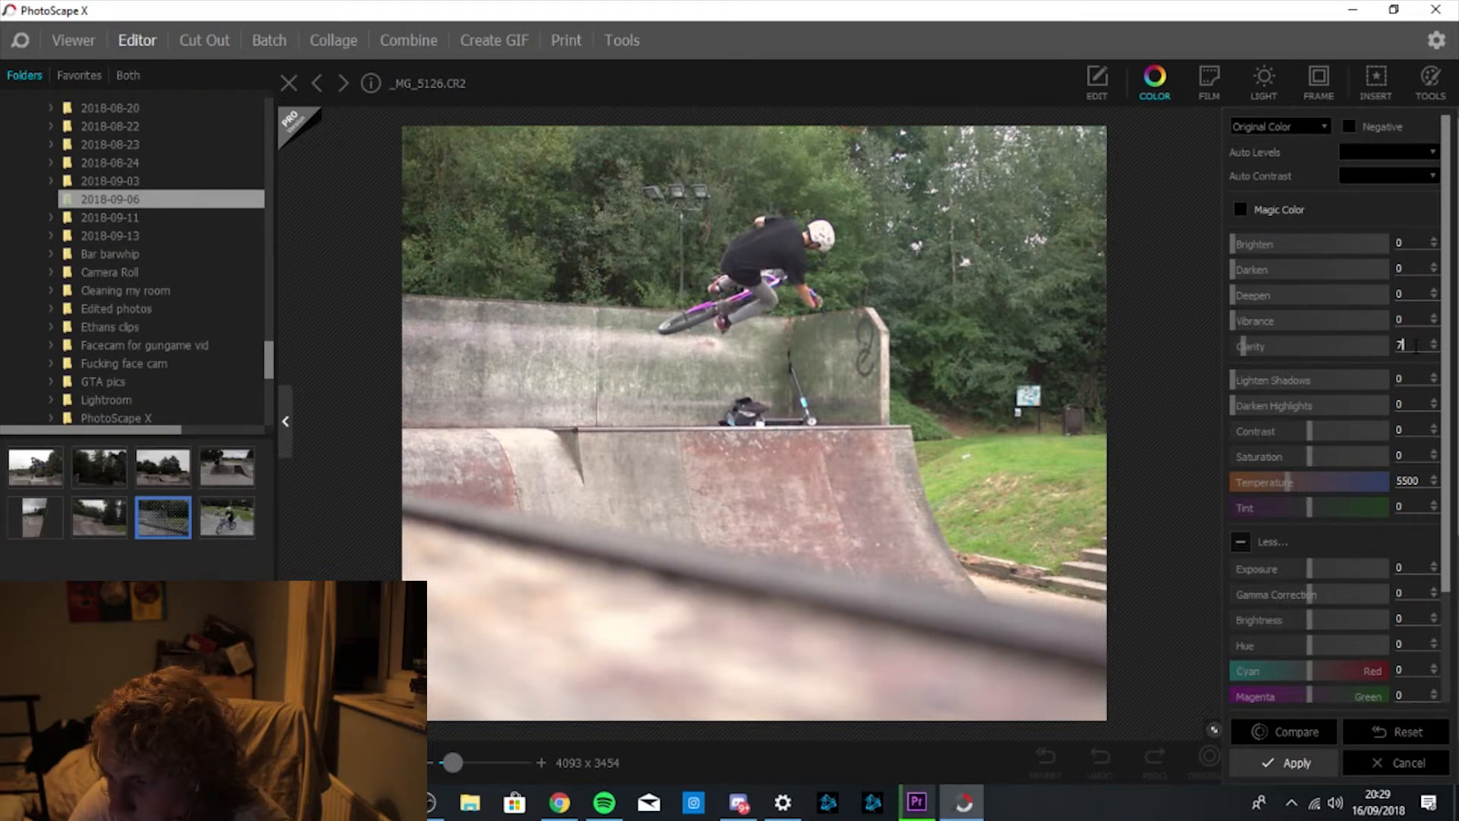
pyautogui.click(1292, 735)
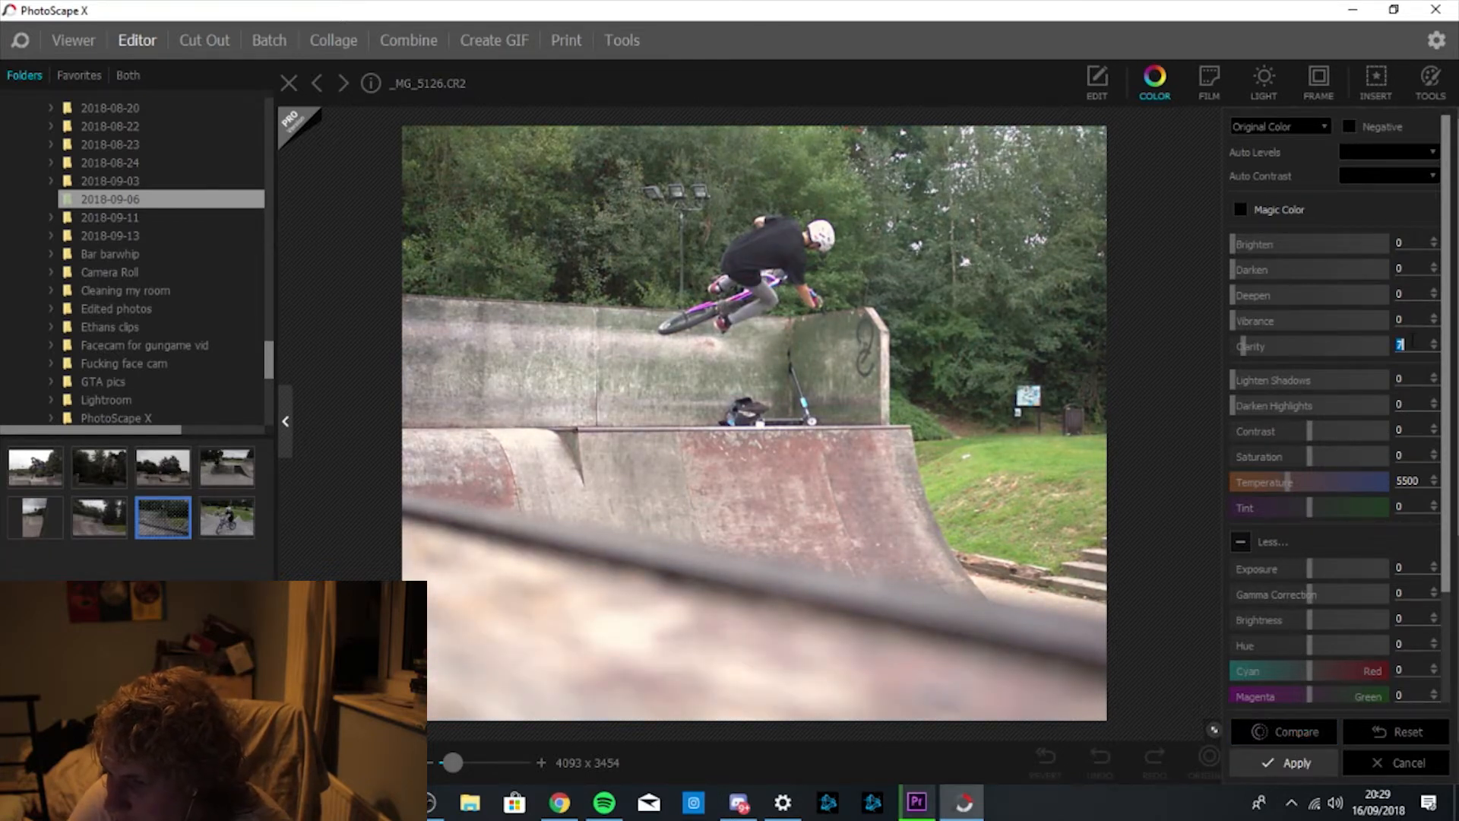
pyautogui.write('0')
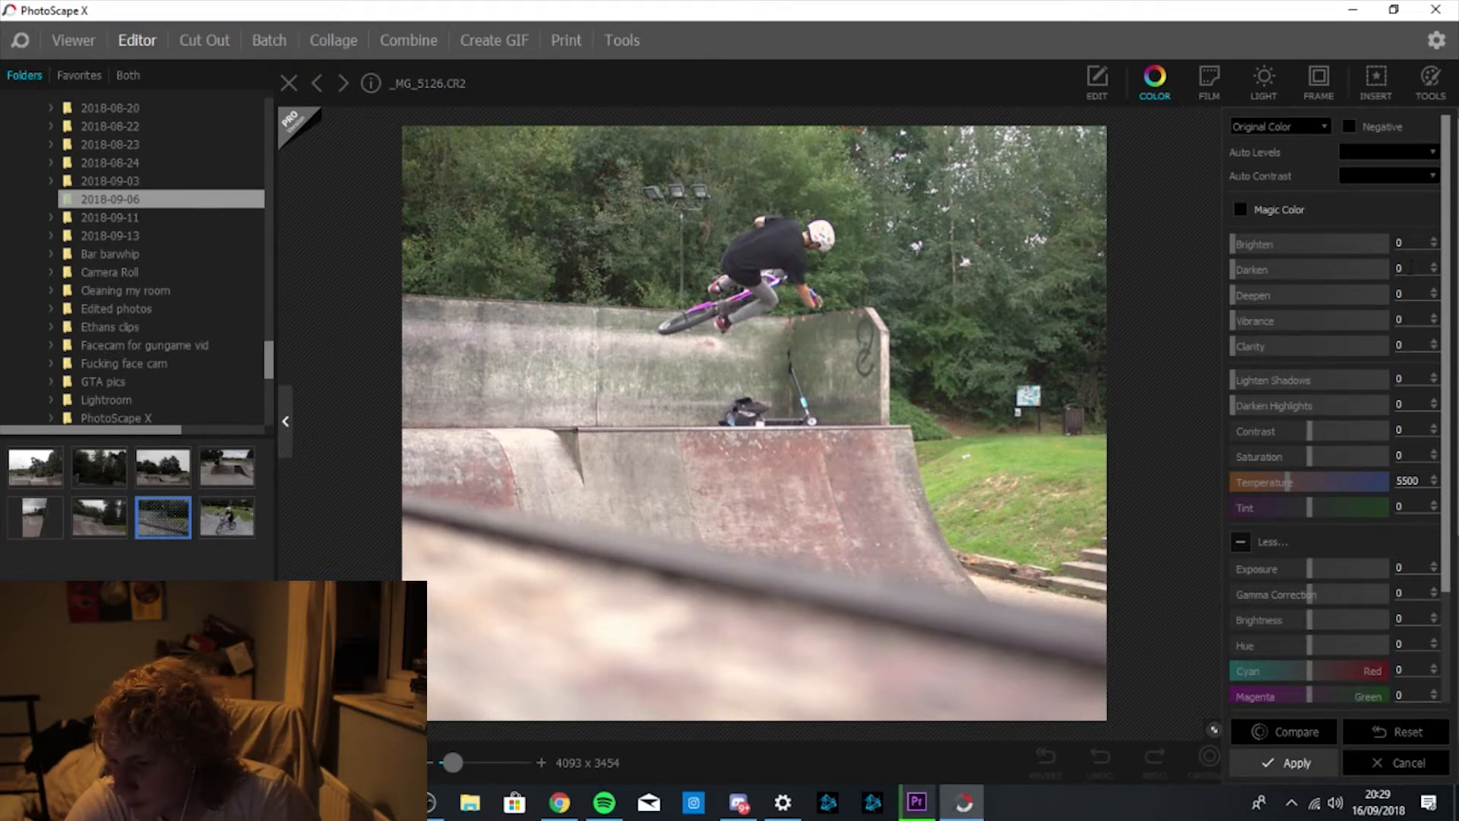
# Enter Darken 10, Deepen 20 and Vibrance 40, comparing each against the original.
pyautogui.click(1410, 268)
pyautogui.write('10')
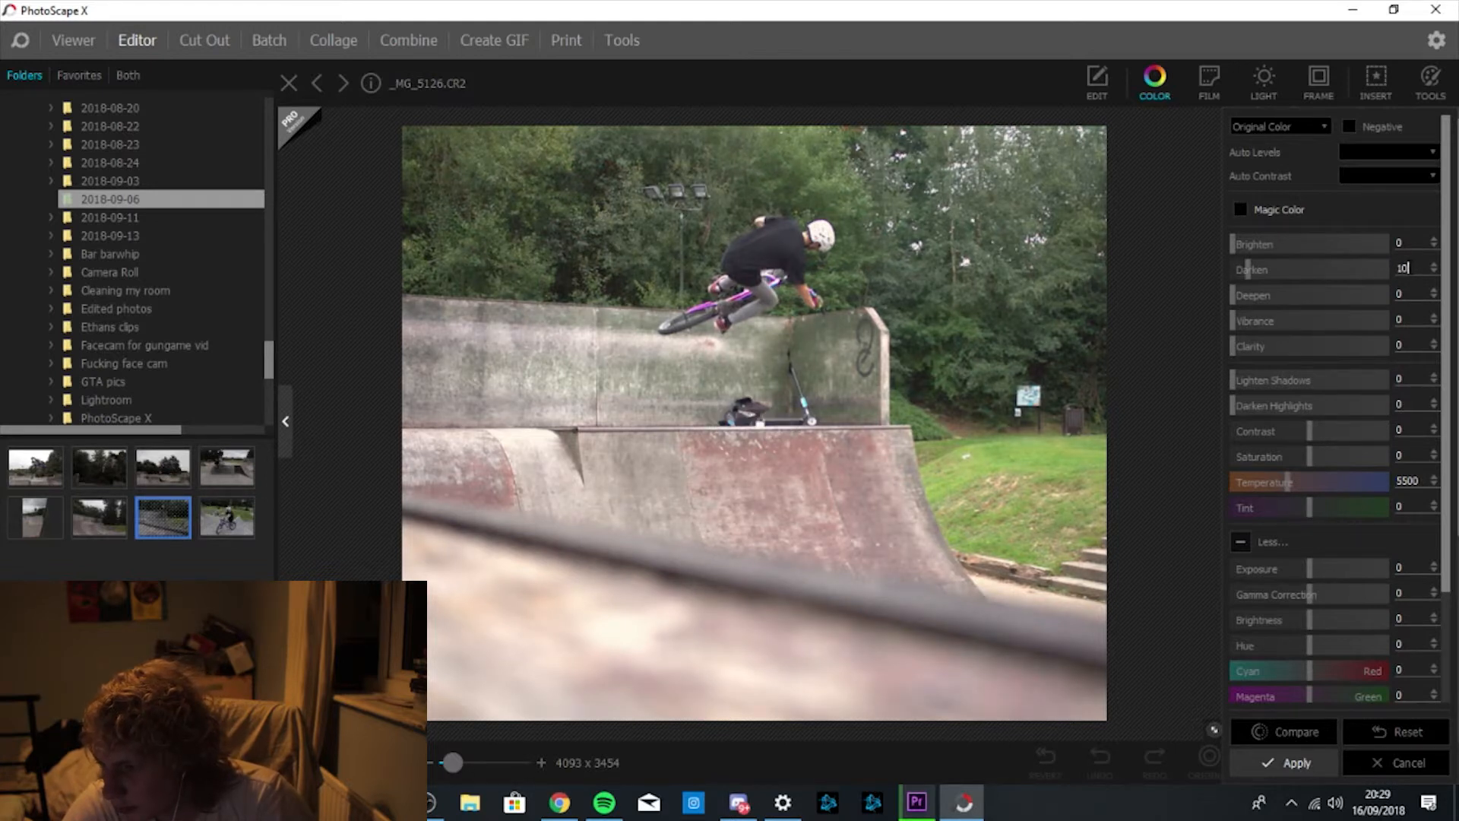
pyautogui.click(1286, 732)
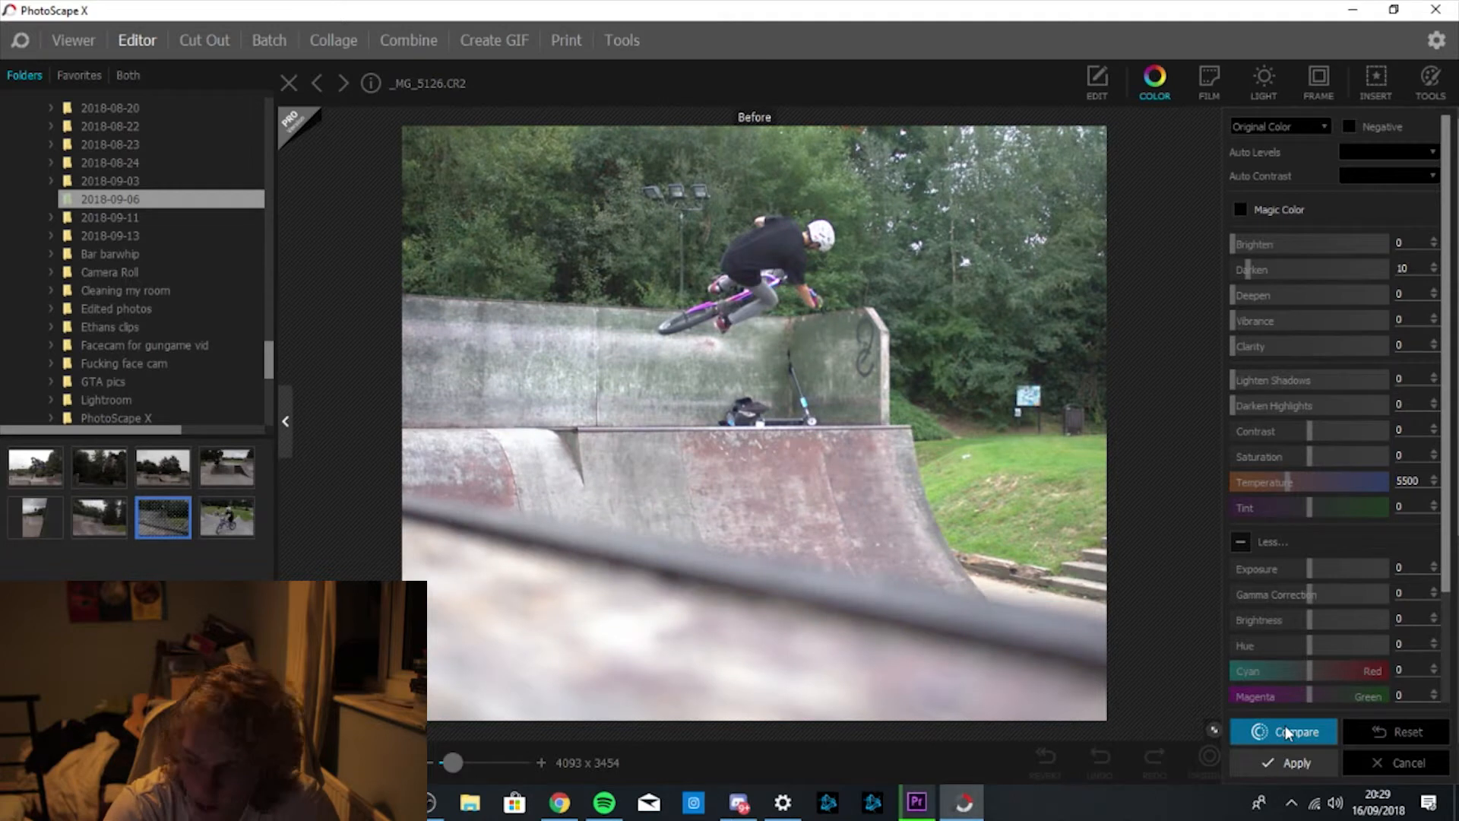
pyautogui.click(1286, 732)
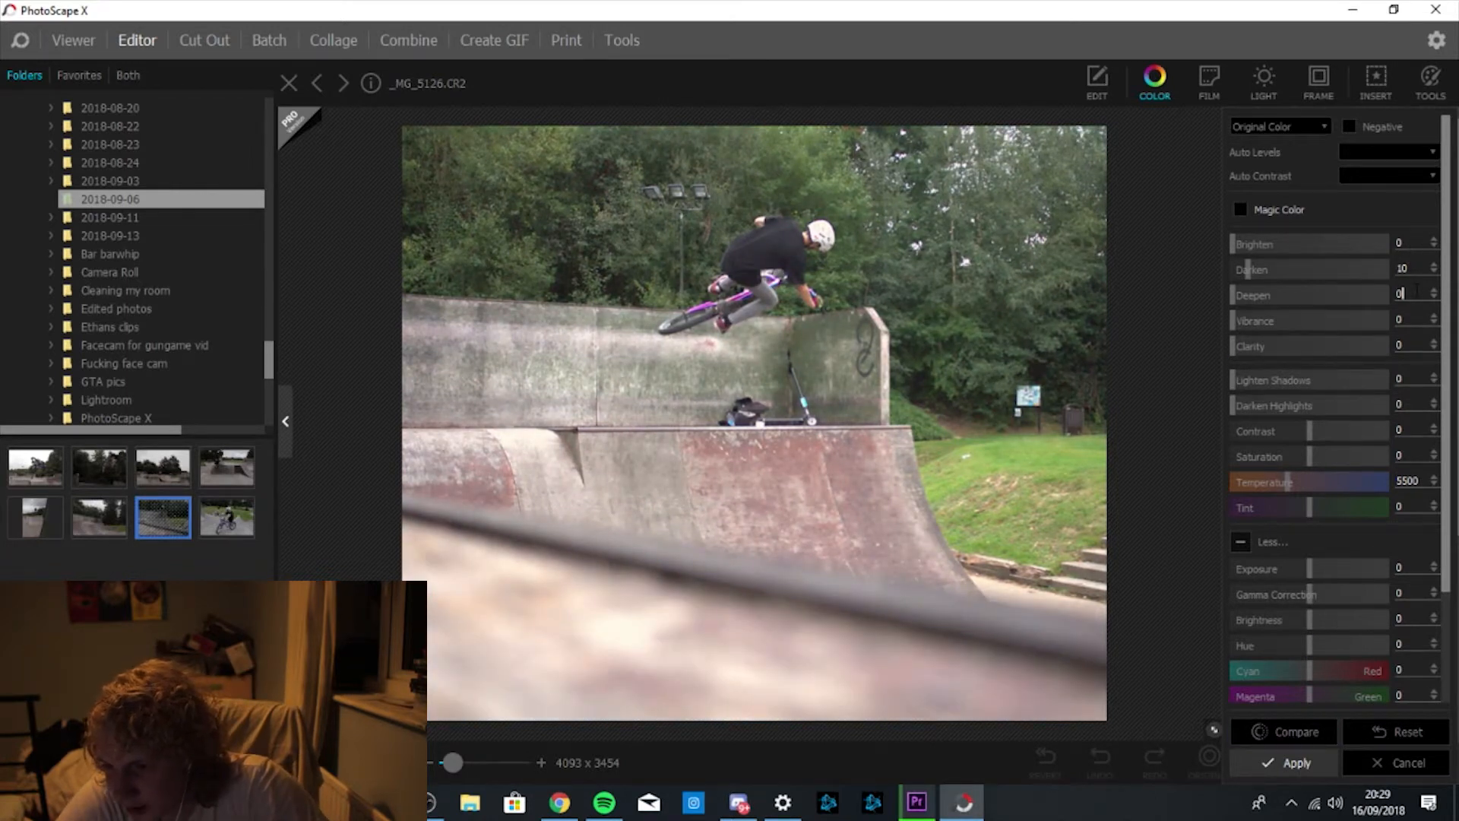
pyautogui.write('20')
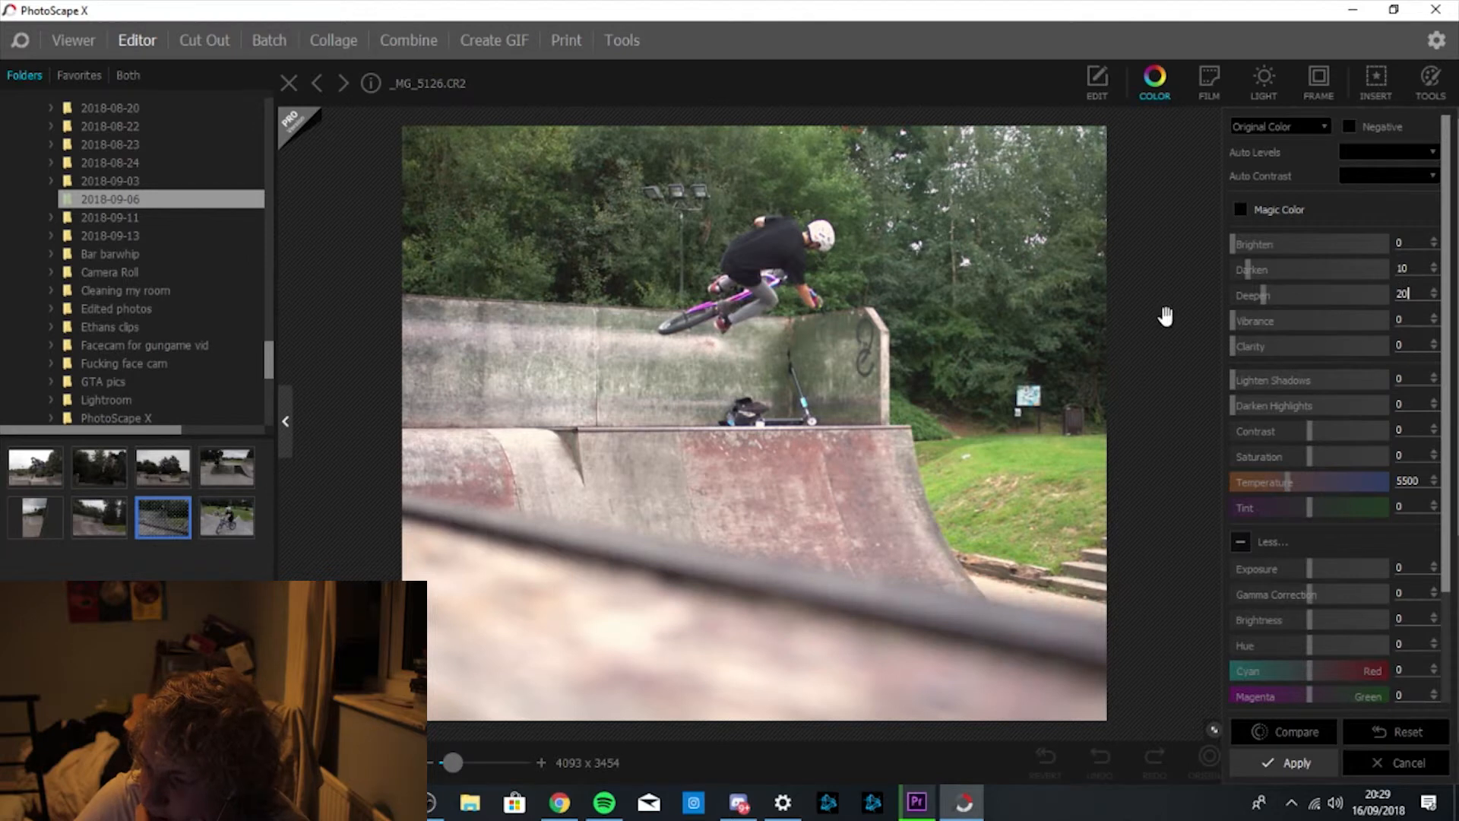
pyautogui.click(1301, 731)
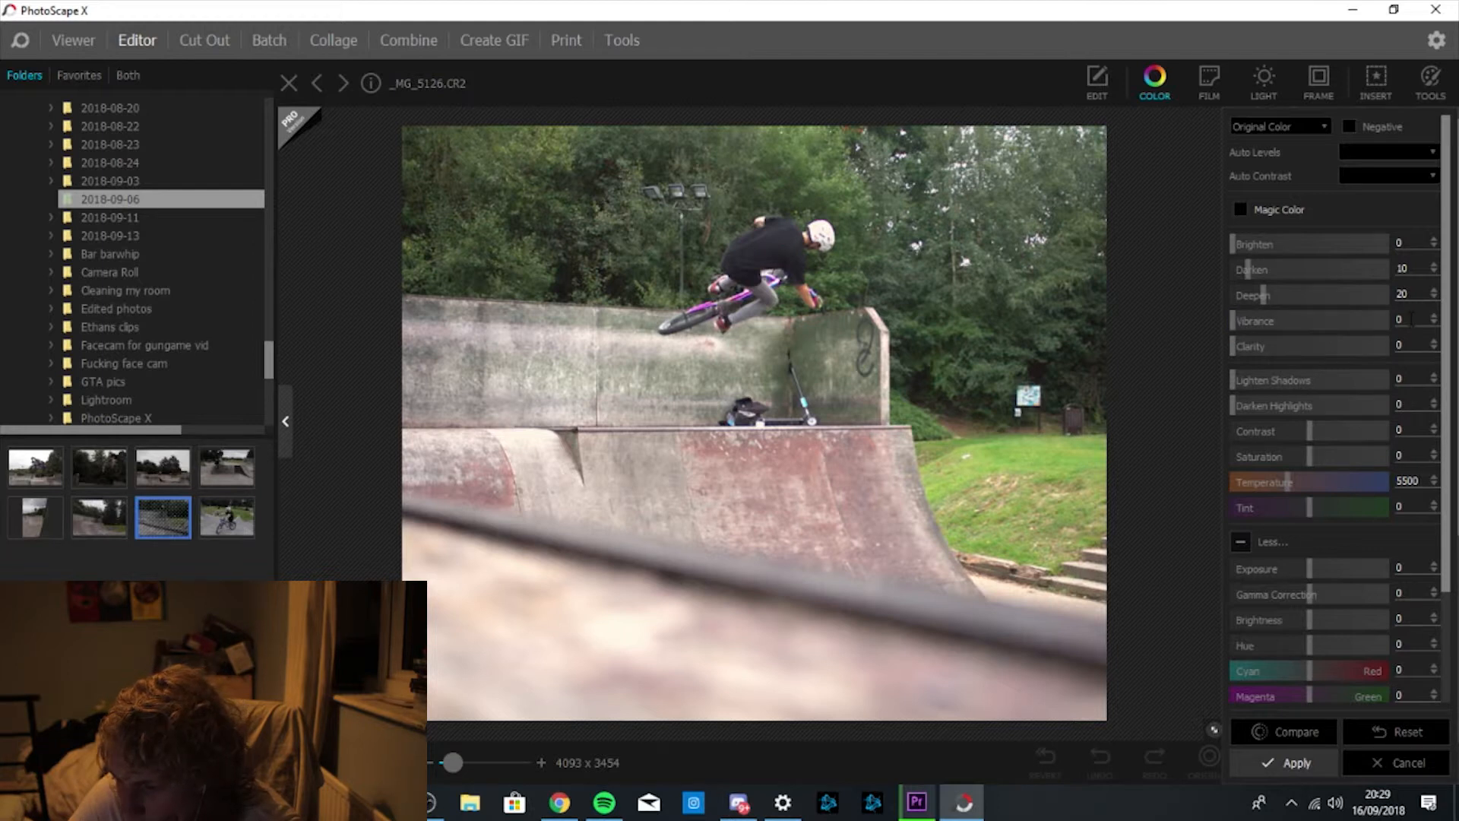
pyautogui.write('40')
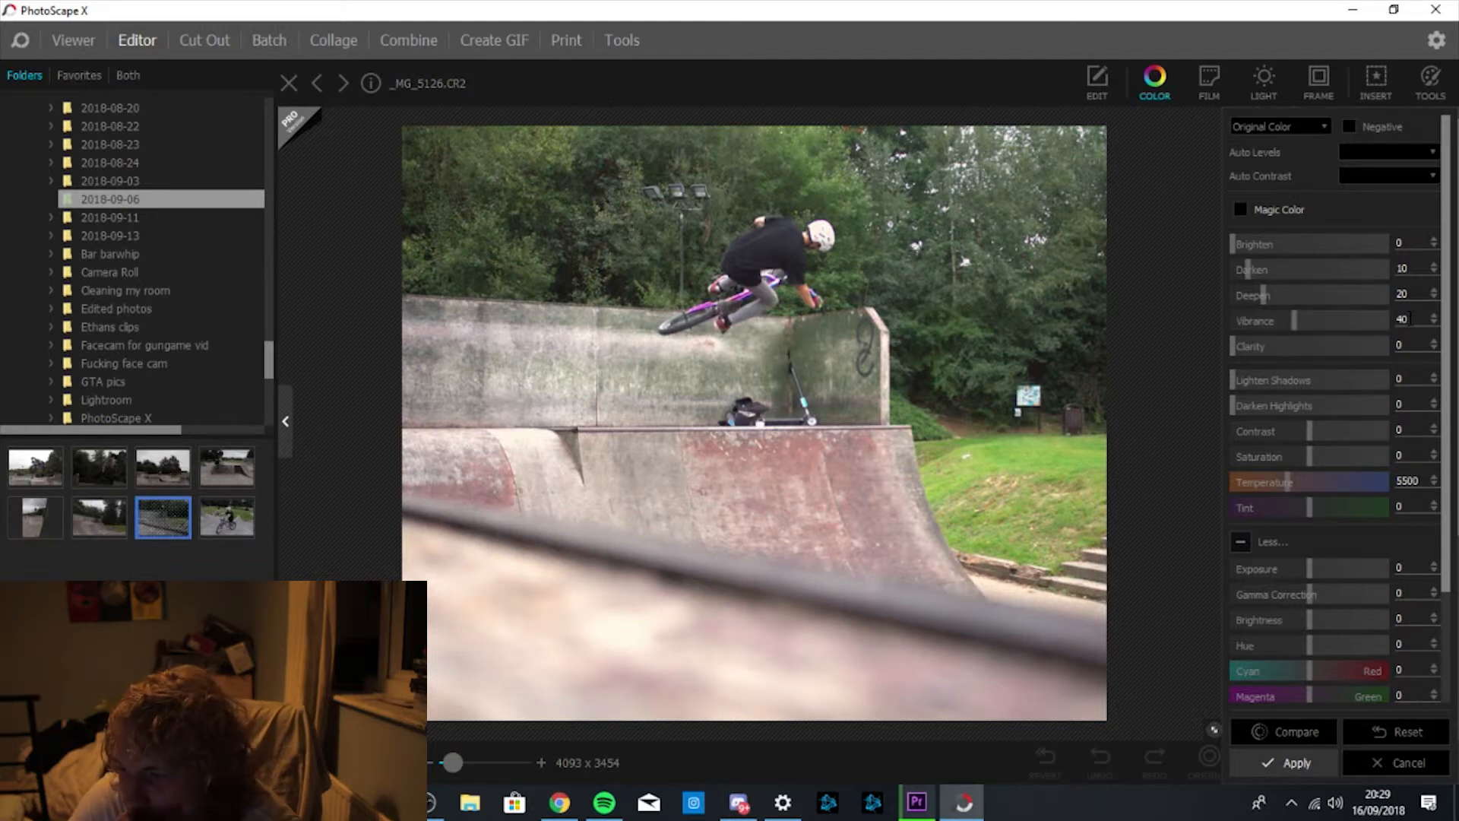
pyautogui.click(1279, 732)
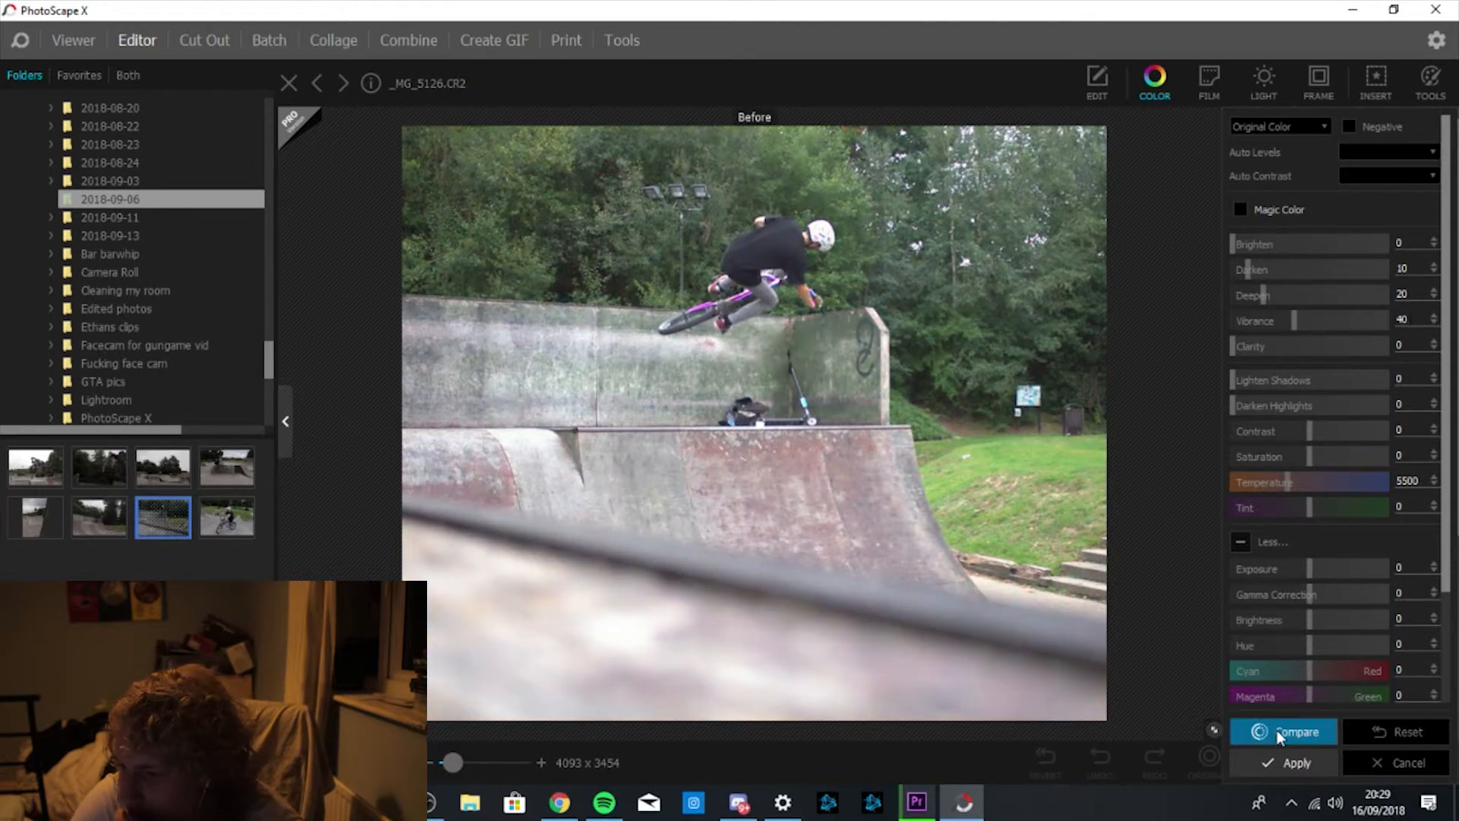
pyautogui.click(1279, 732)
pyautogui.click(1277, 731)
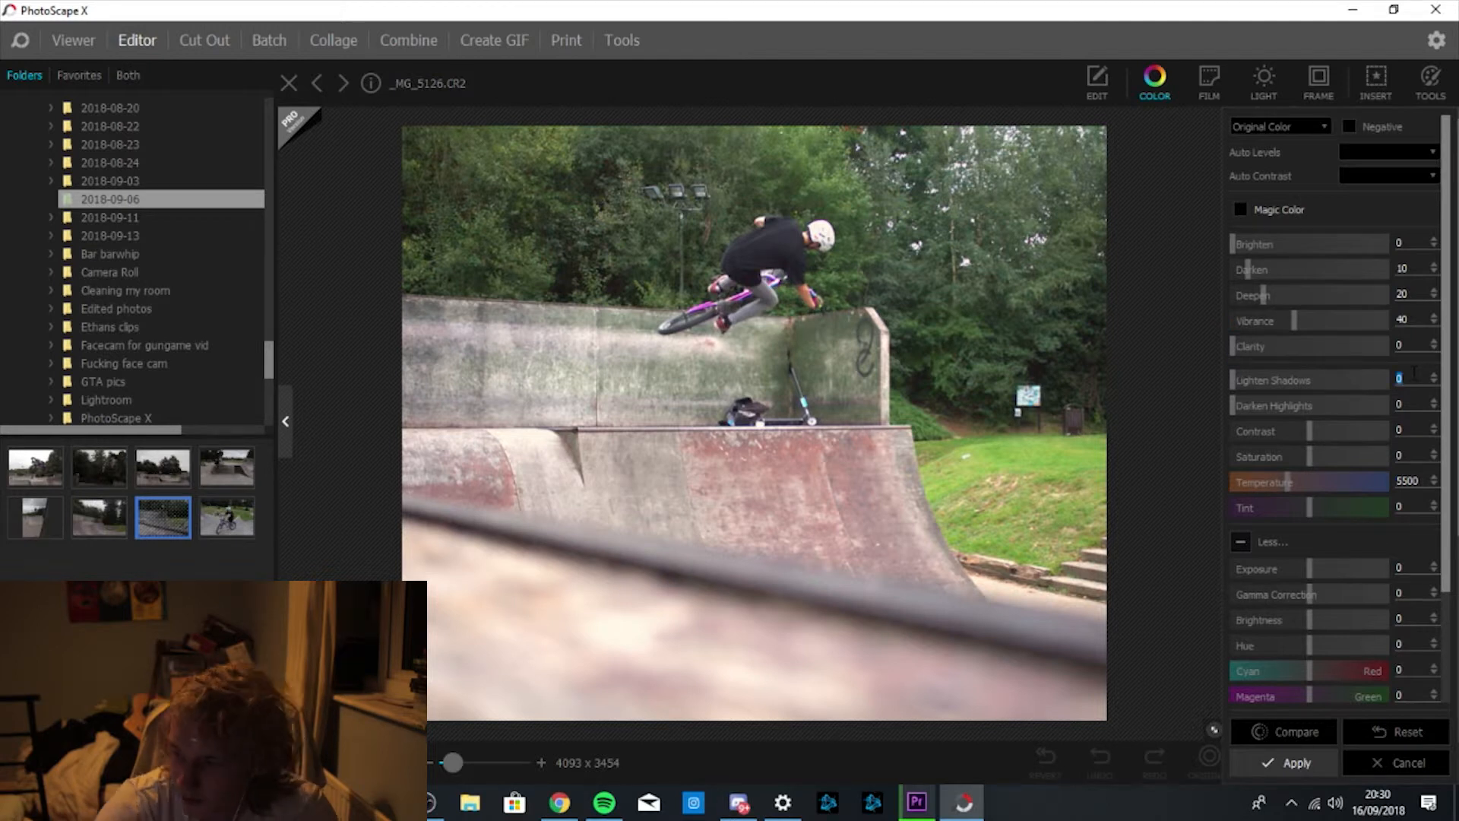
# Enter Lighten Shadows 25, Darken Highlights 10, Contrast 15 and Saturation 20 in the Color panel.
pyautogui.write('25')
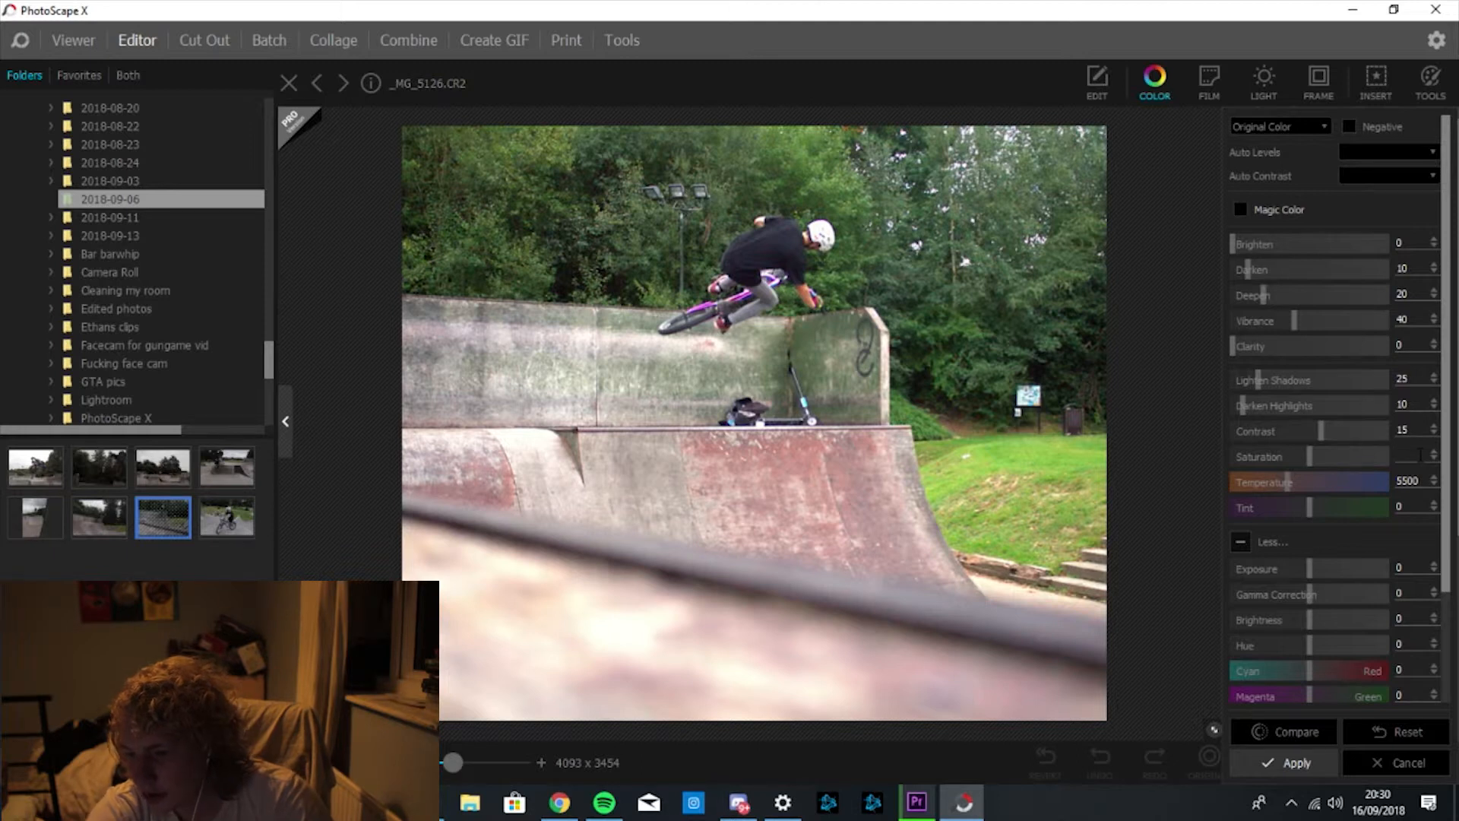
pyautogui.write('20')
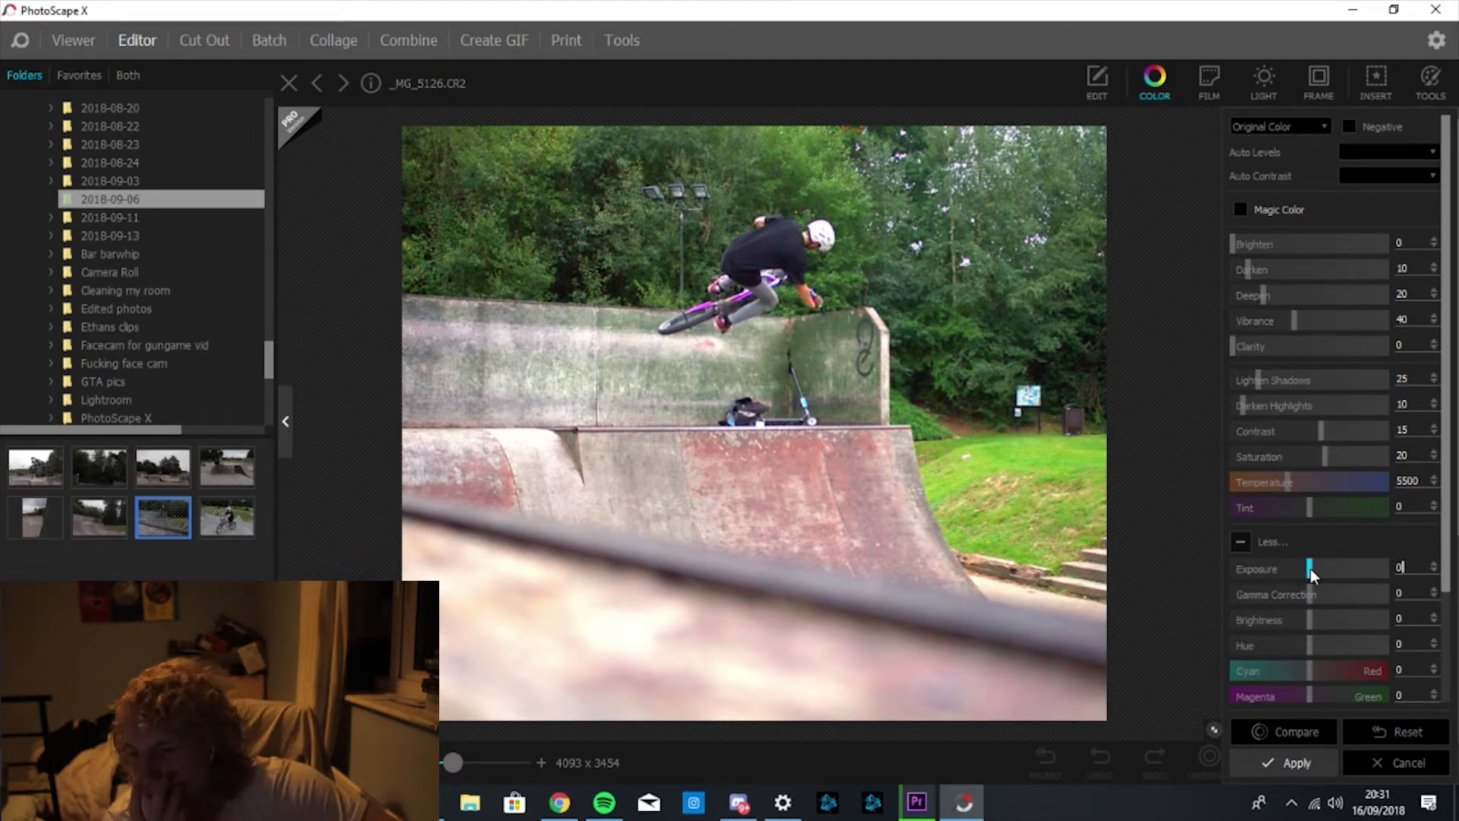
# Set Exposure to -3 and Gamma Correction to -5.
pyautogui.press('BackSpace')
pyautogui.write('-3')
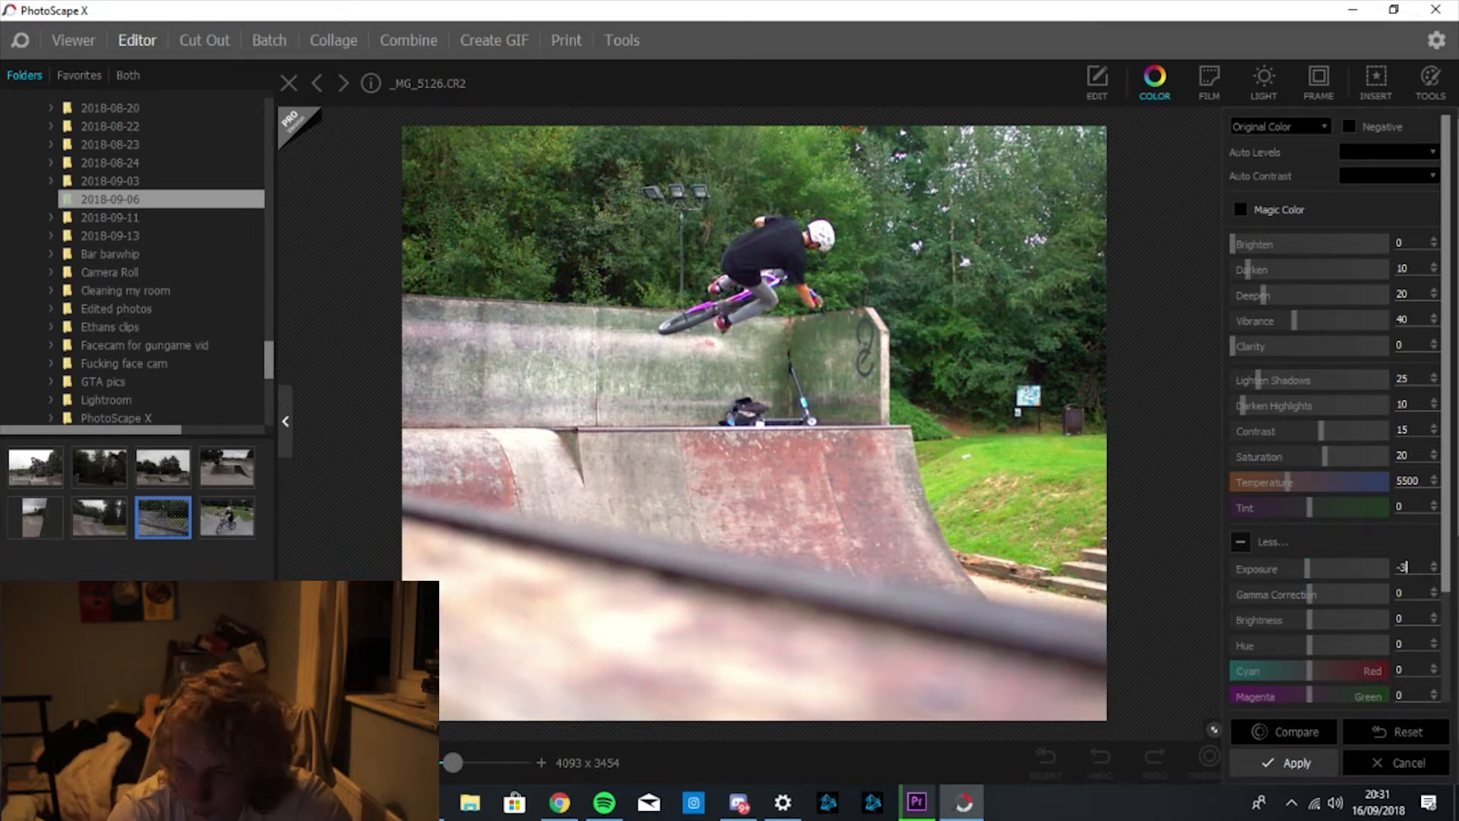
pyautogui.press('Tab')
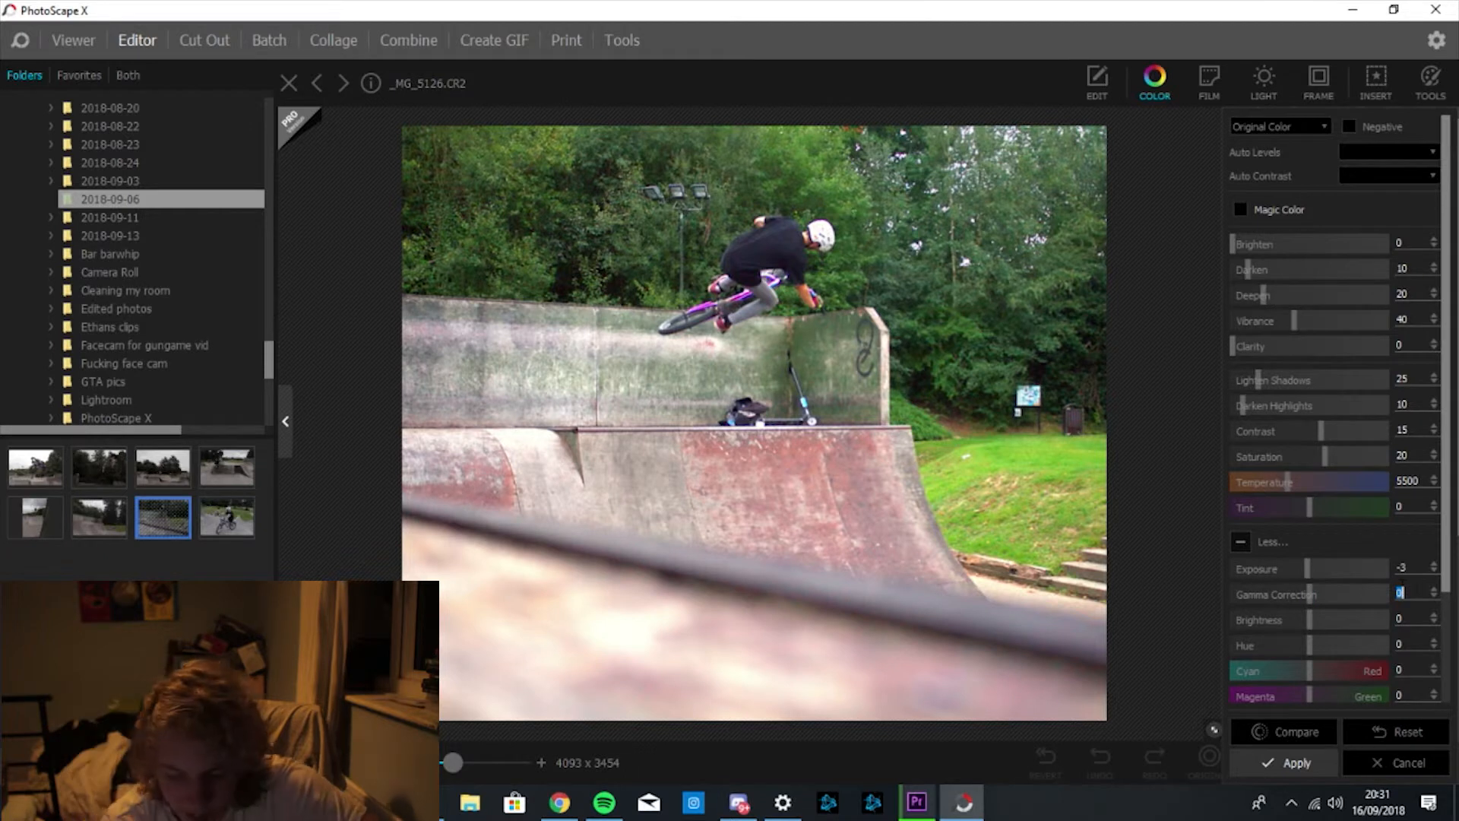
pyautogui.write('5')
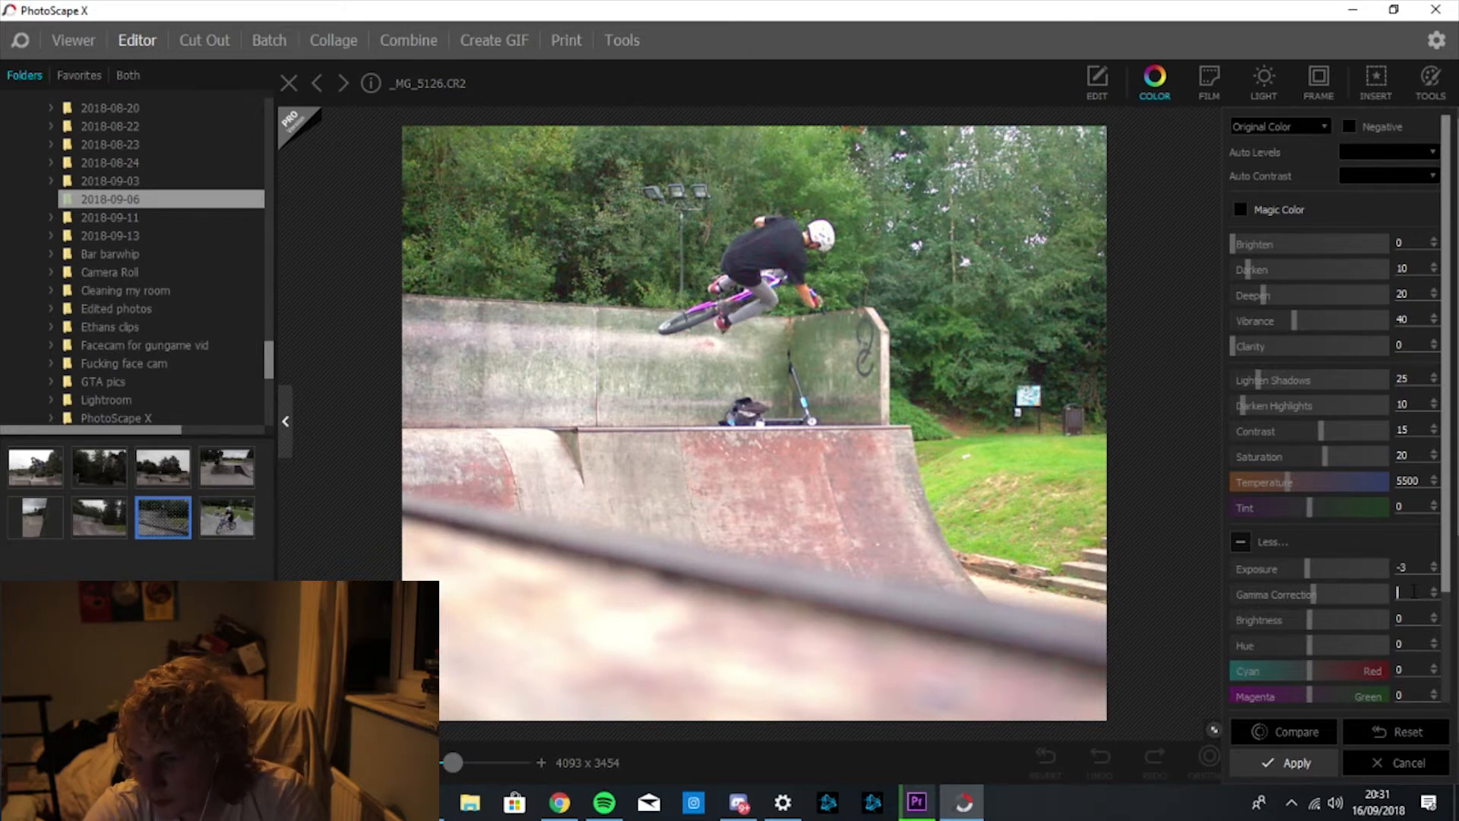
pyautogui.write('-5')
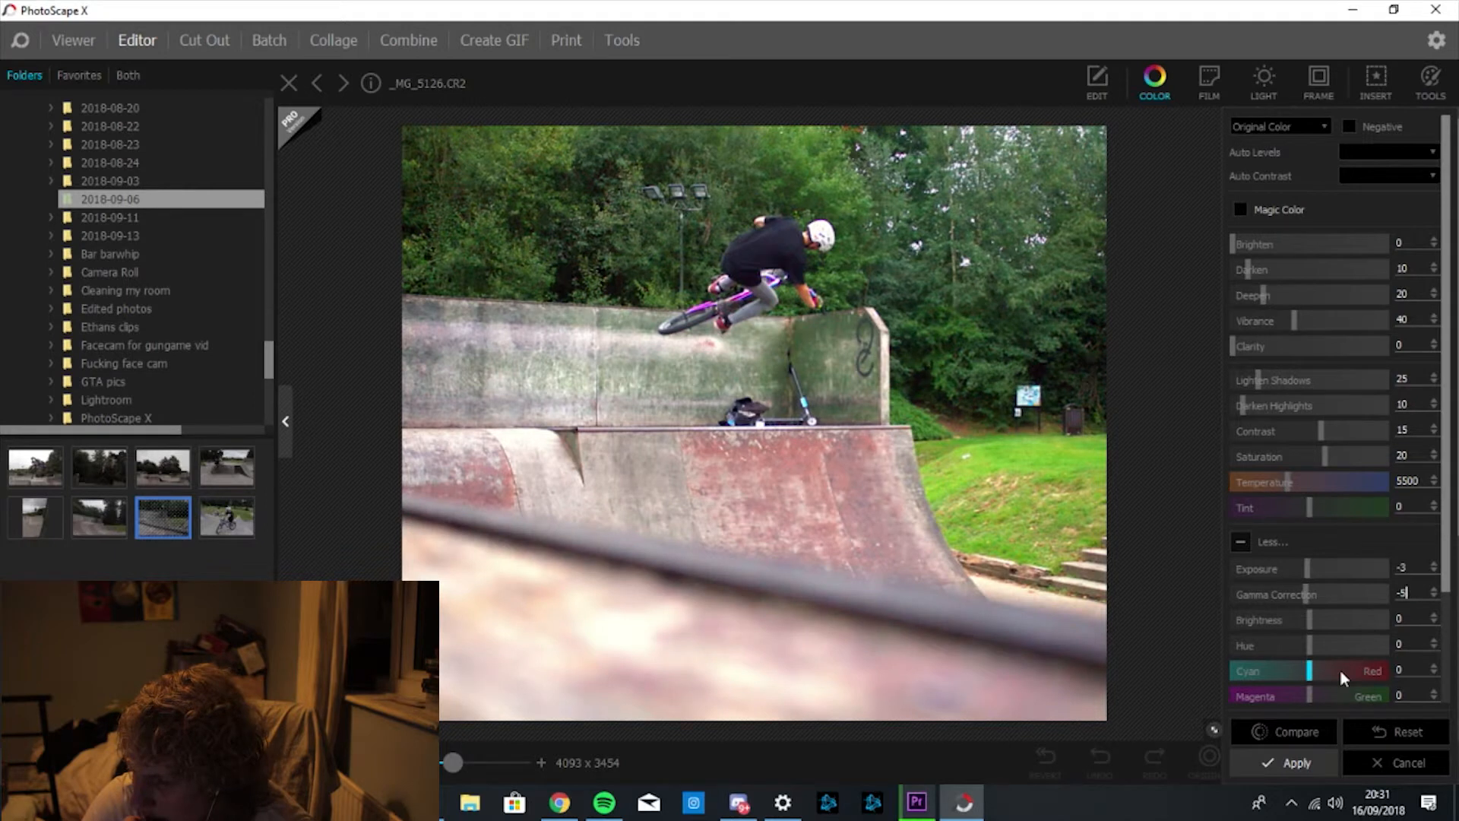
pyautogui.moveTo(1446, 565); pyautogui.dragTo(1449, 679)
# Change the Yellow/Blue value and compare the colour edits against the original photo.
pyautogui.click(1410, 587)
pyautogui.write('4')
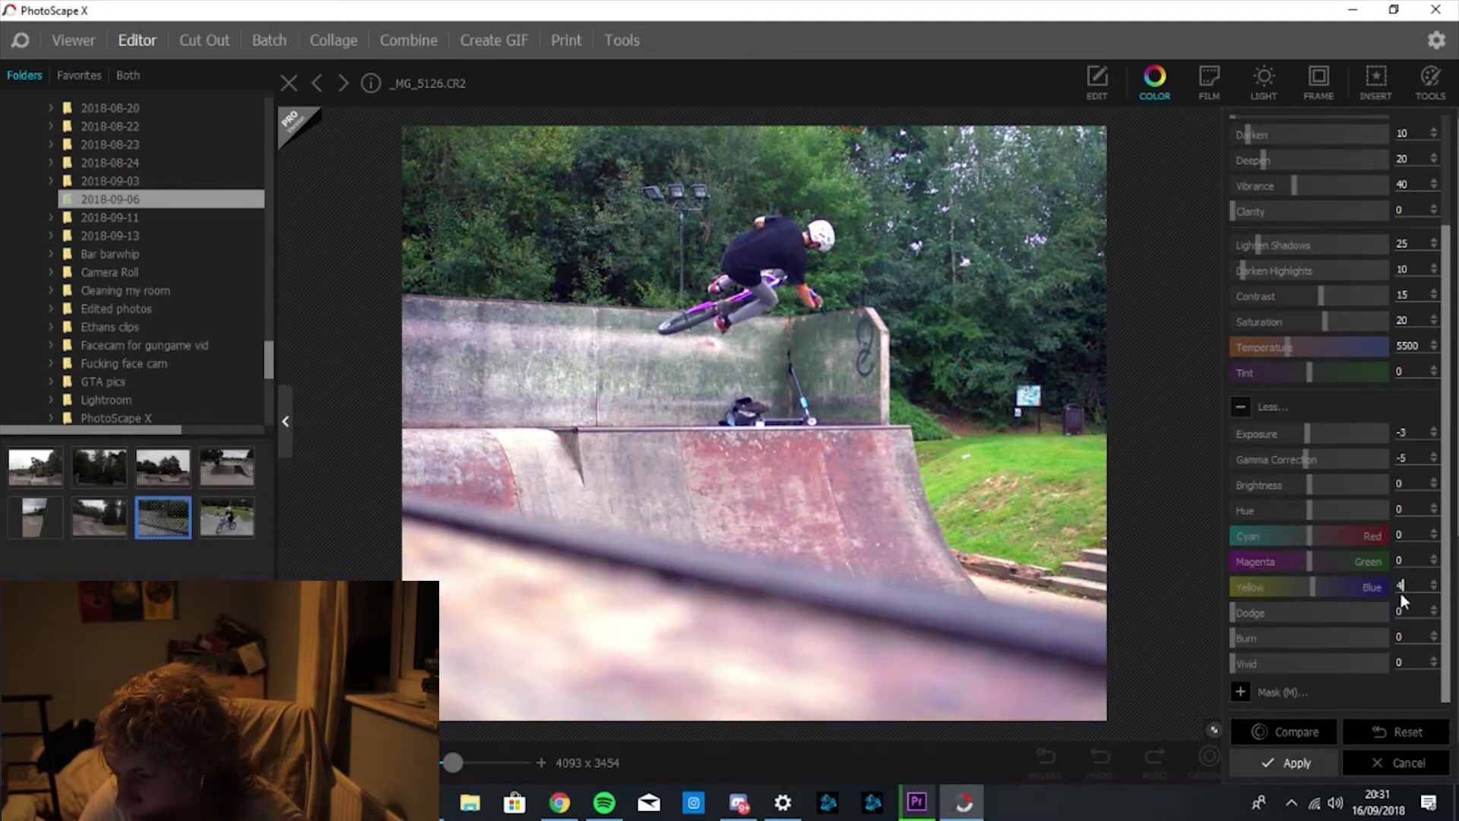
pyautogui.write('0')
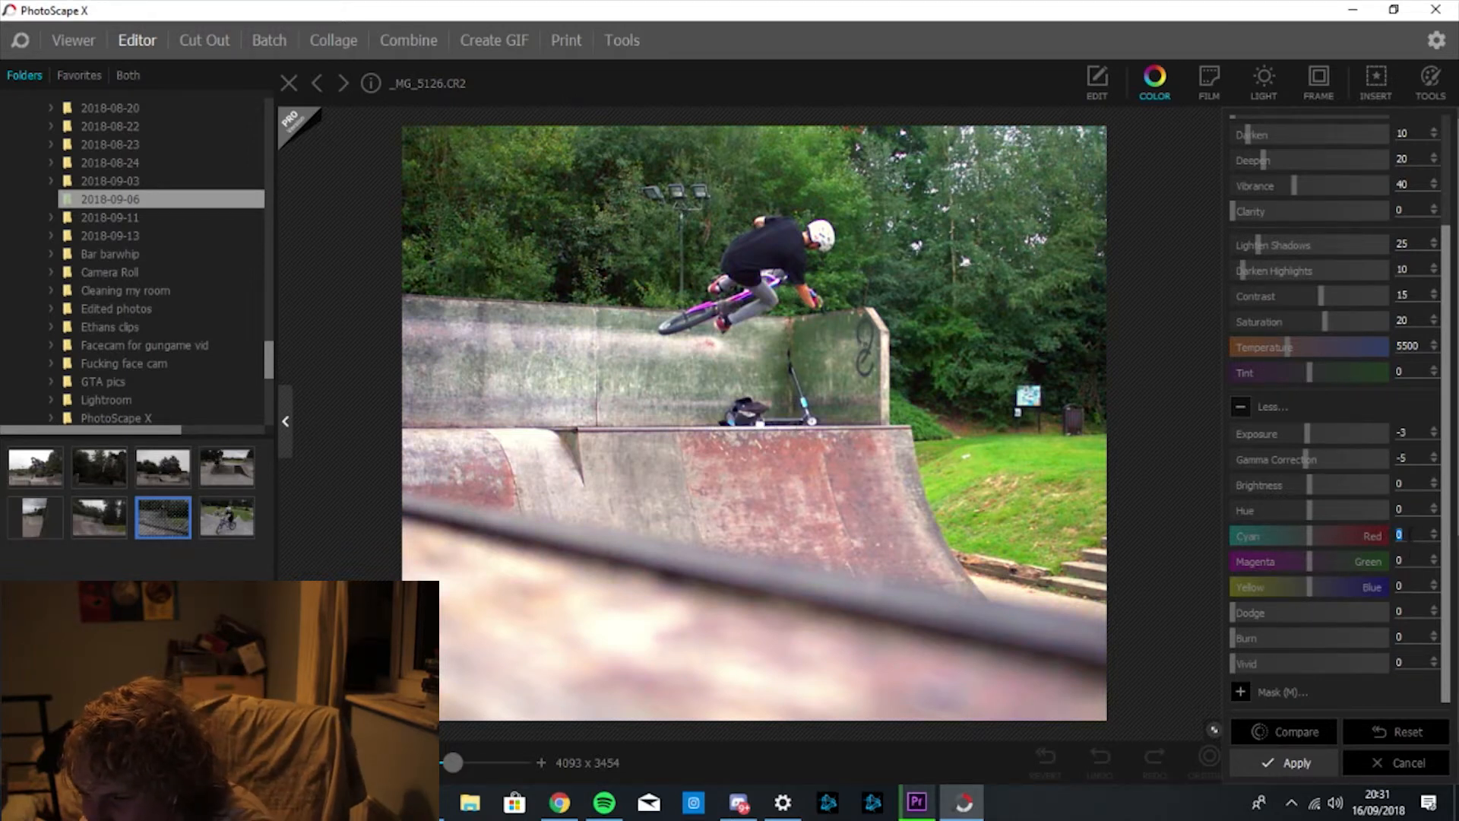
pyautogui.click(1303, 727)
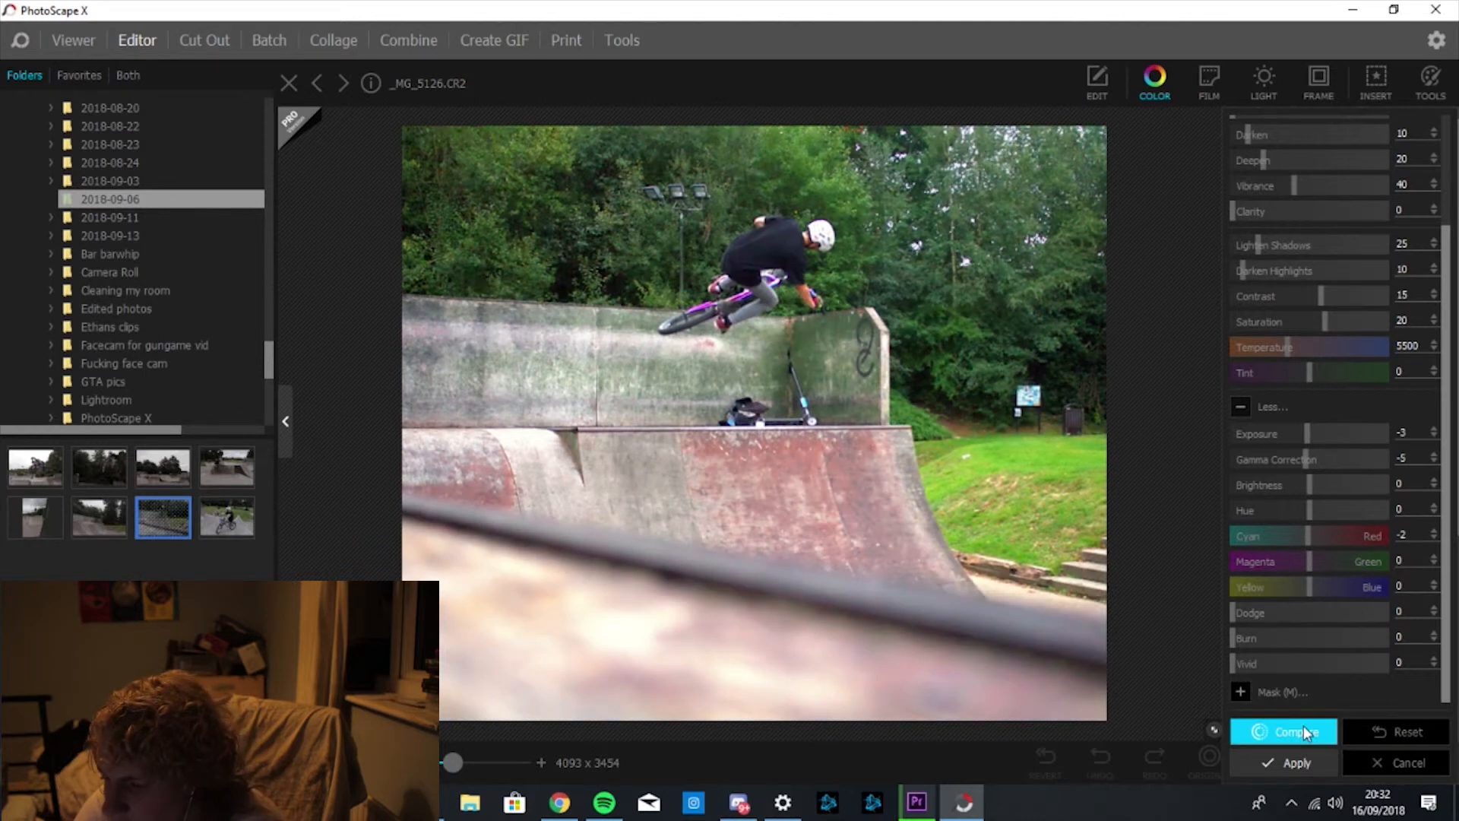
pyautogui.click(1305, 727)
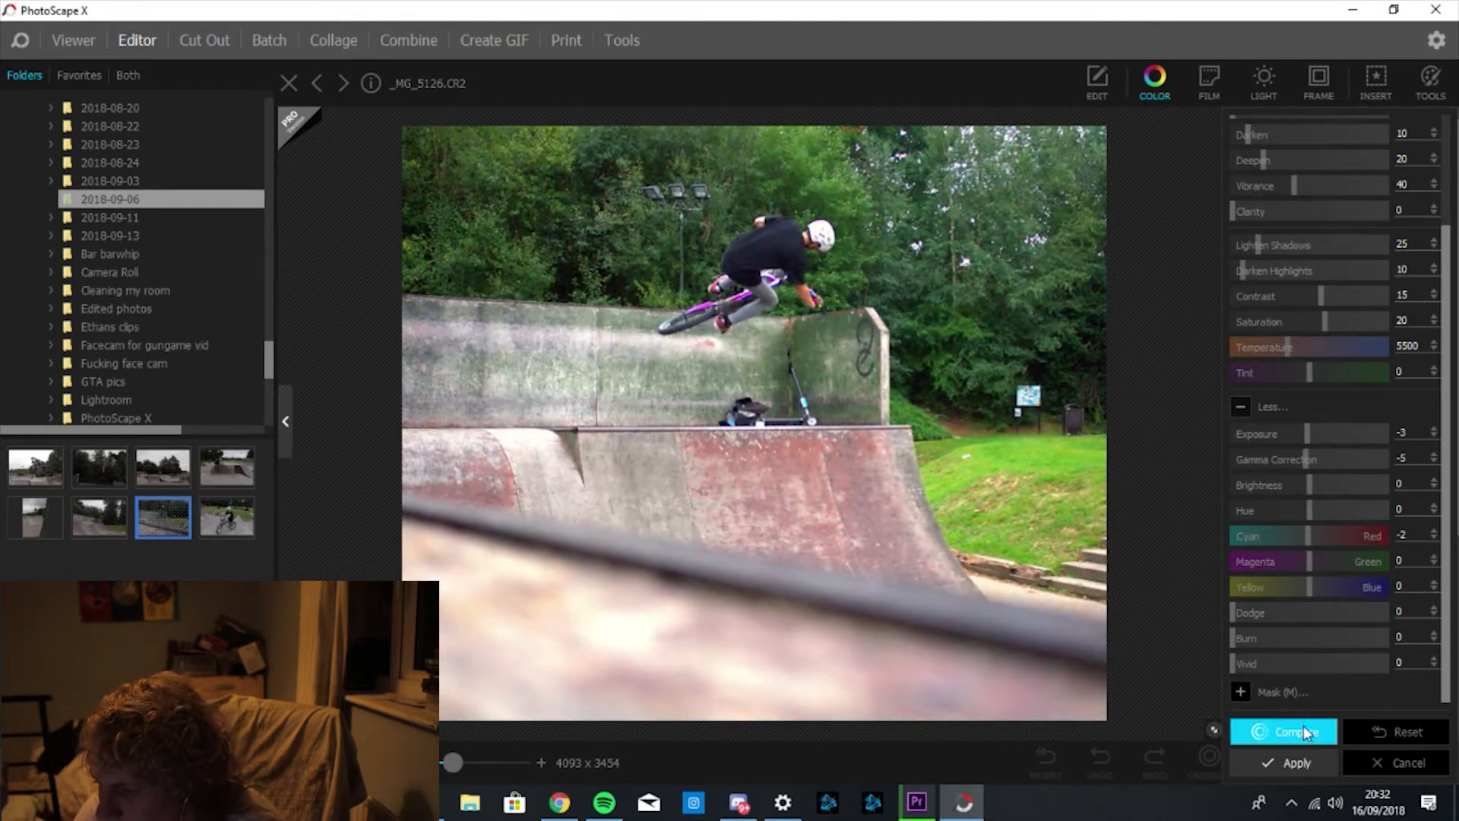
pyautogui.click(1315, 732)
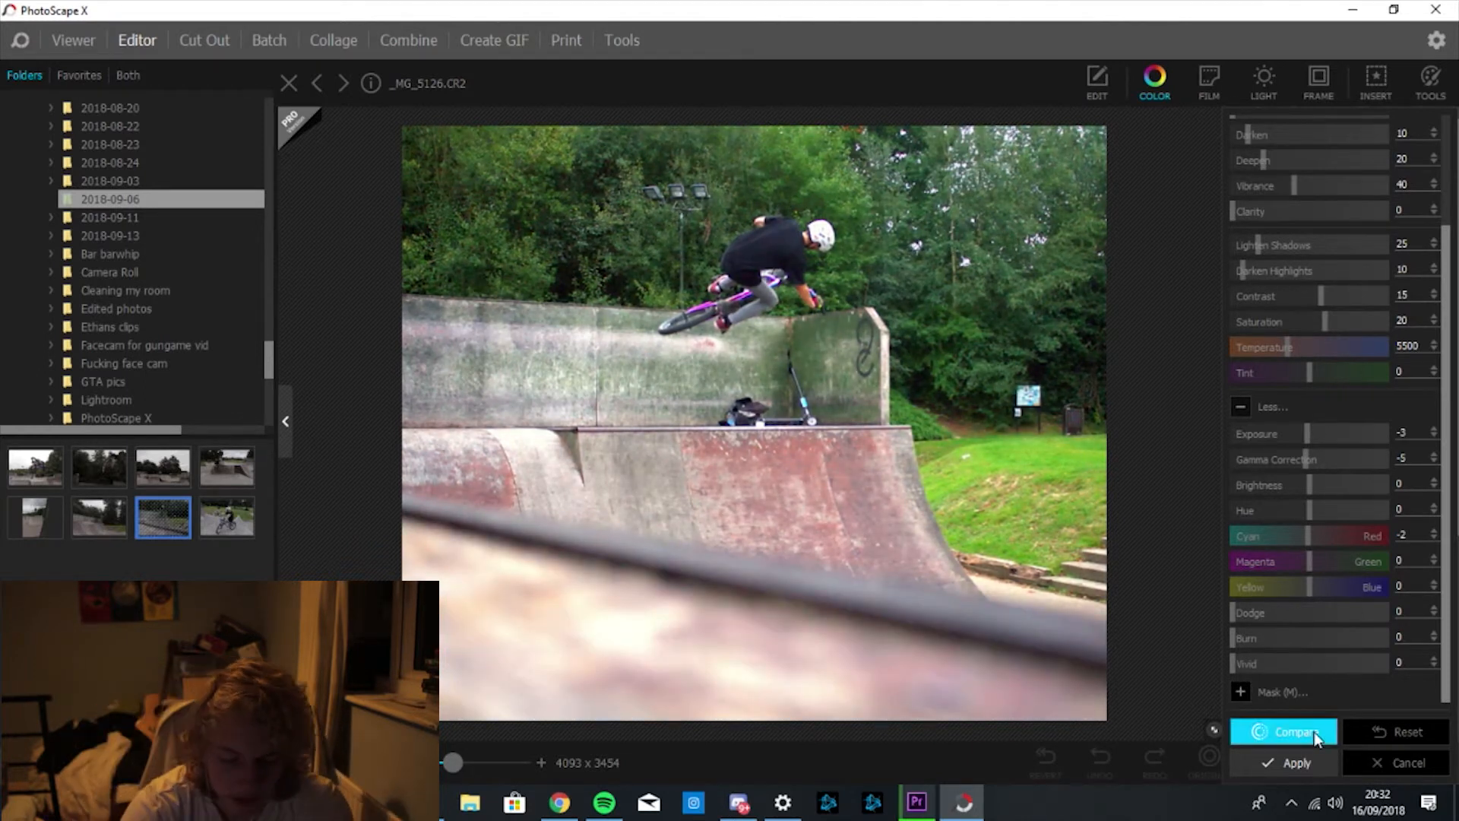
# Set Dodge to 10 and Burn to 5, then compare with the original.
pyautogui.click(1418, 610)
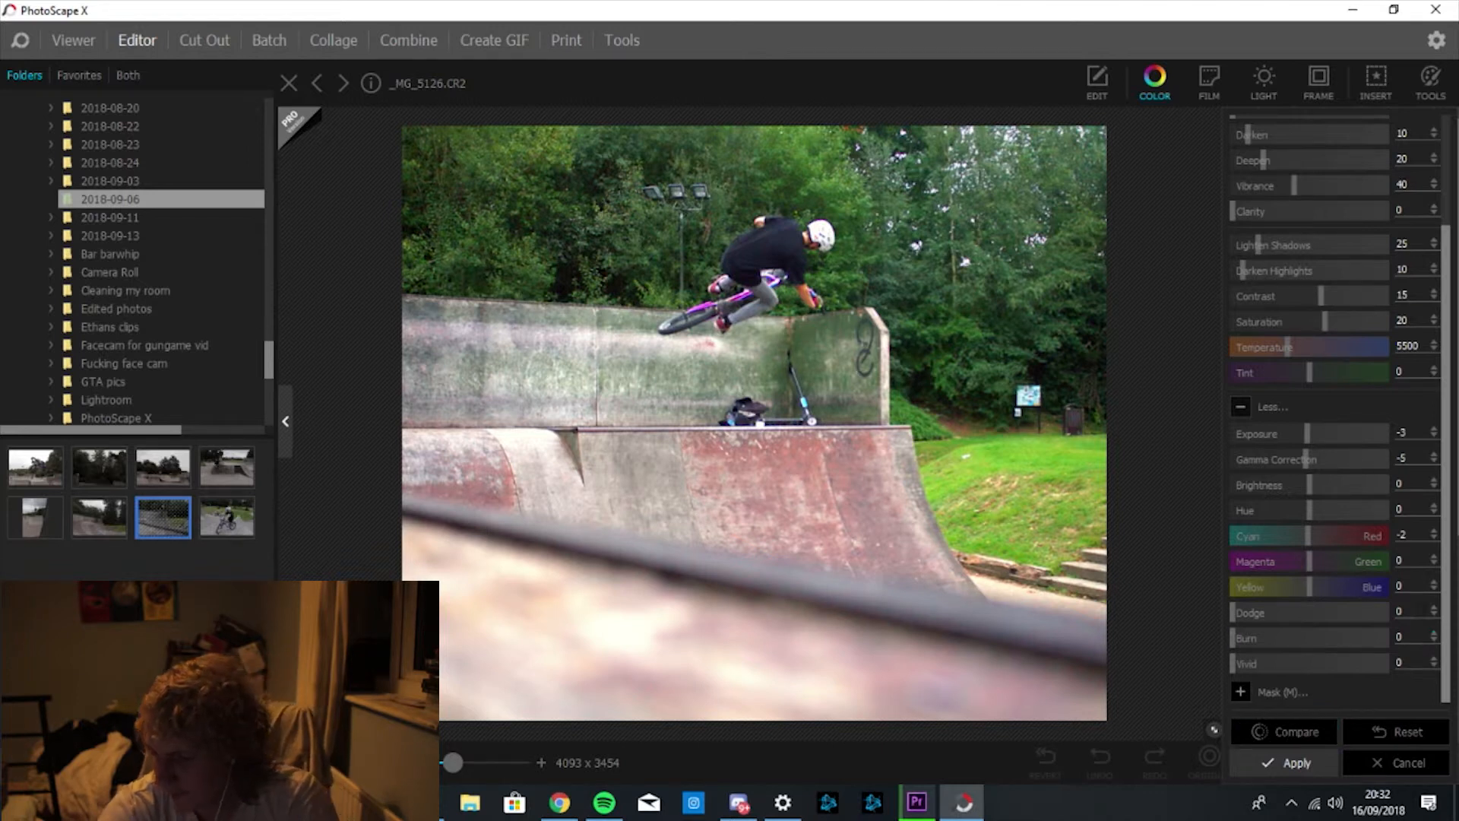
pyautogui.write('10')
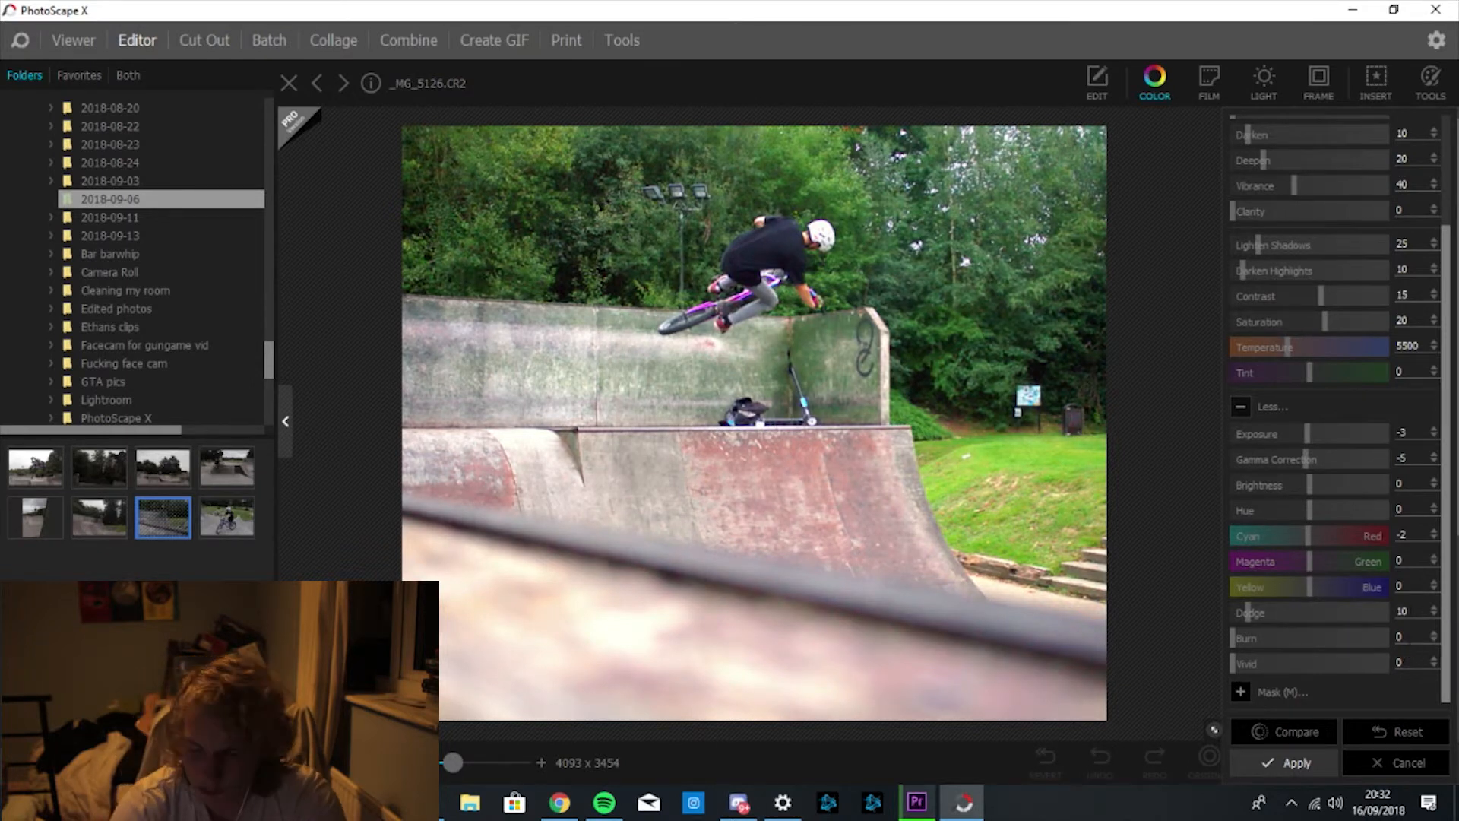
pyautogui.click(1402, 637)
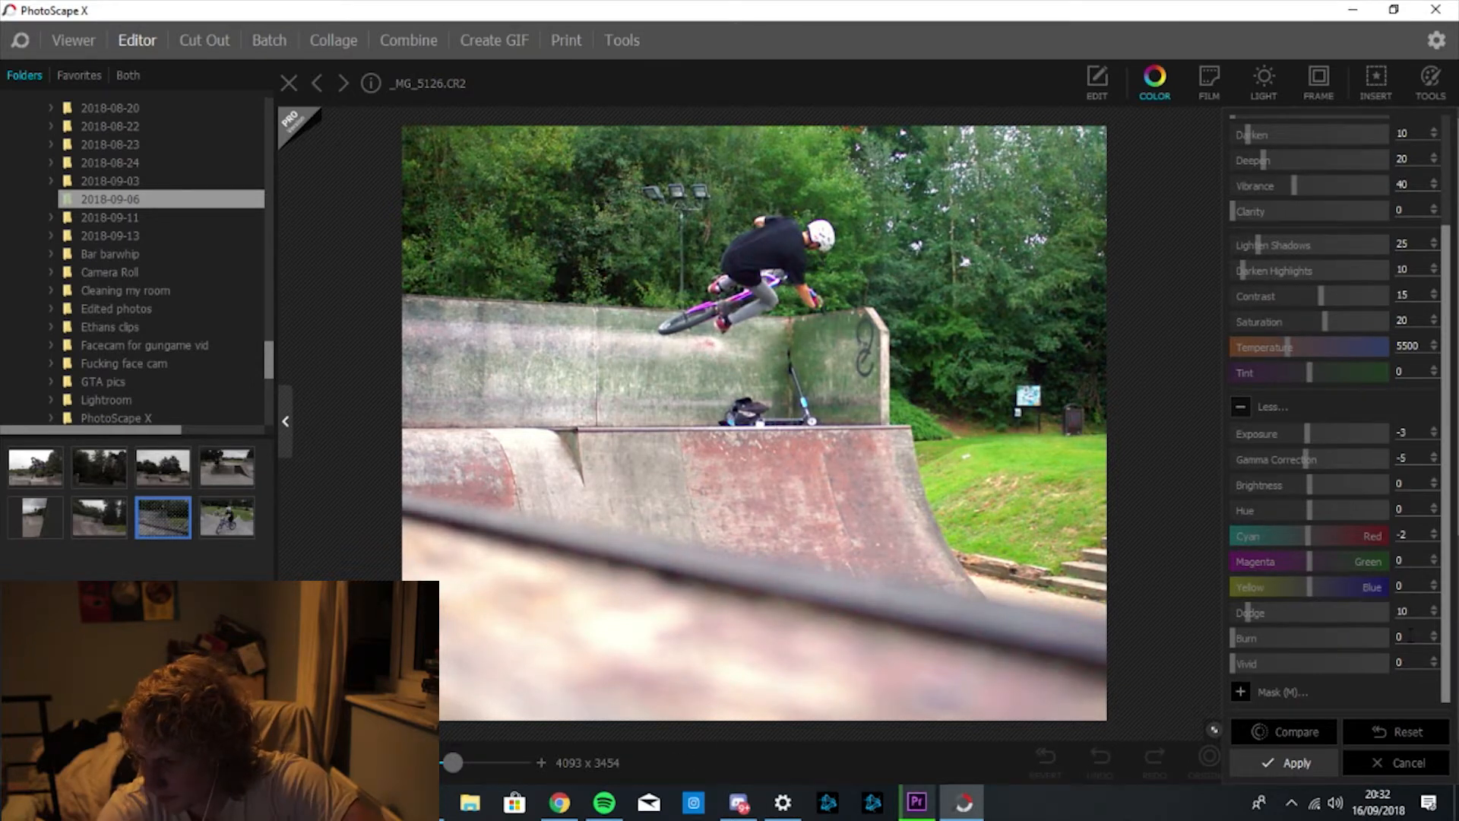
pyautogui.write('5')
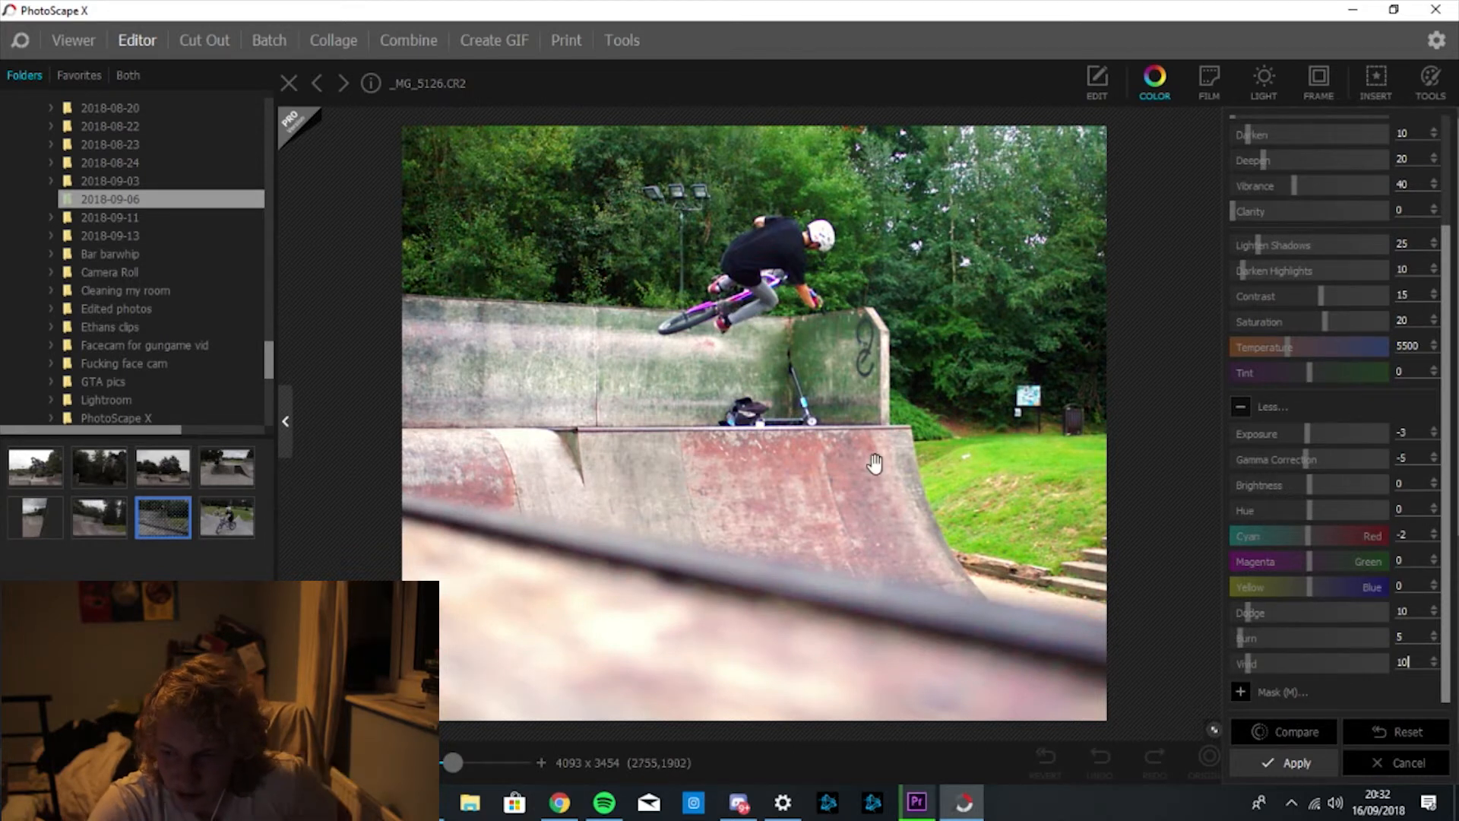
pyautogui.click(1289, 731)
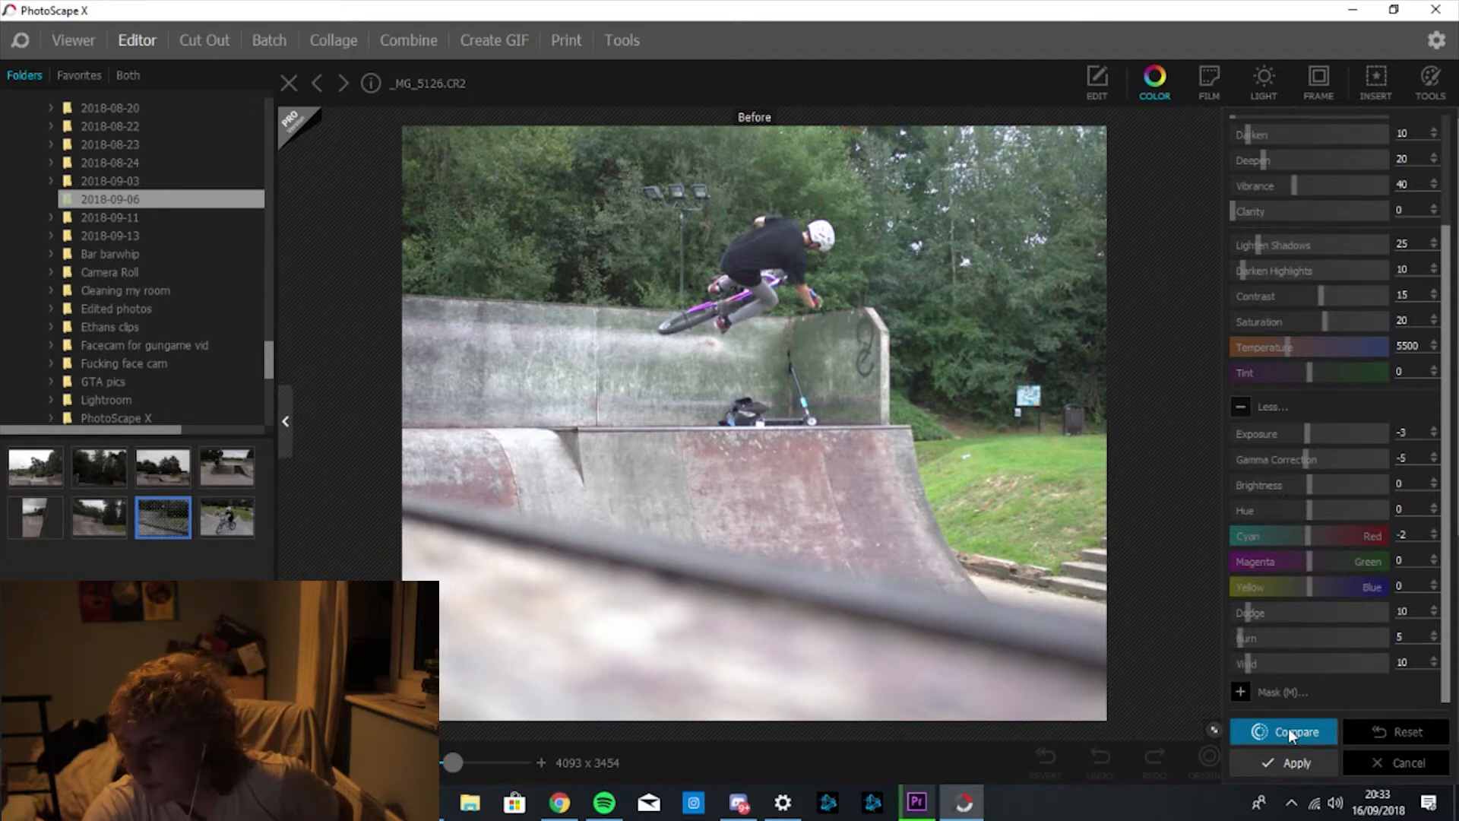
pyautogui.click(1288, 728)
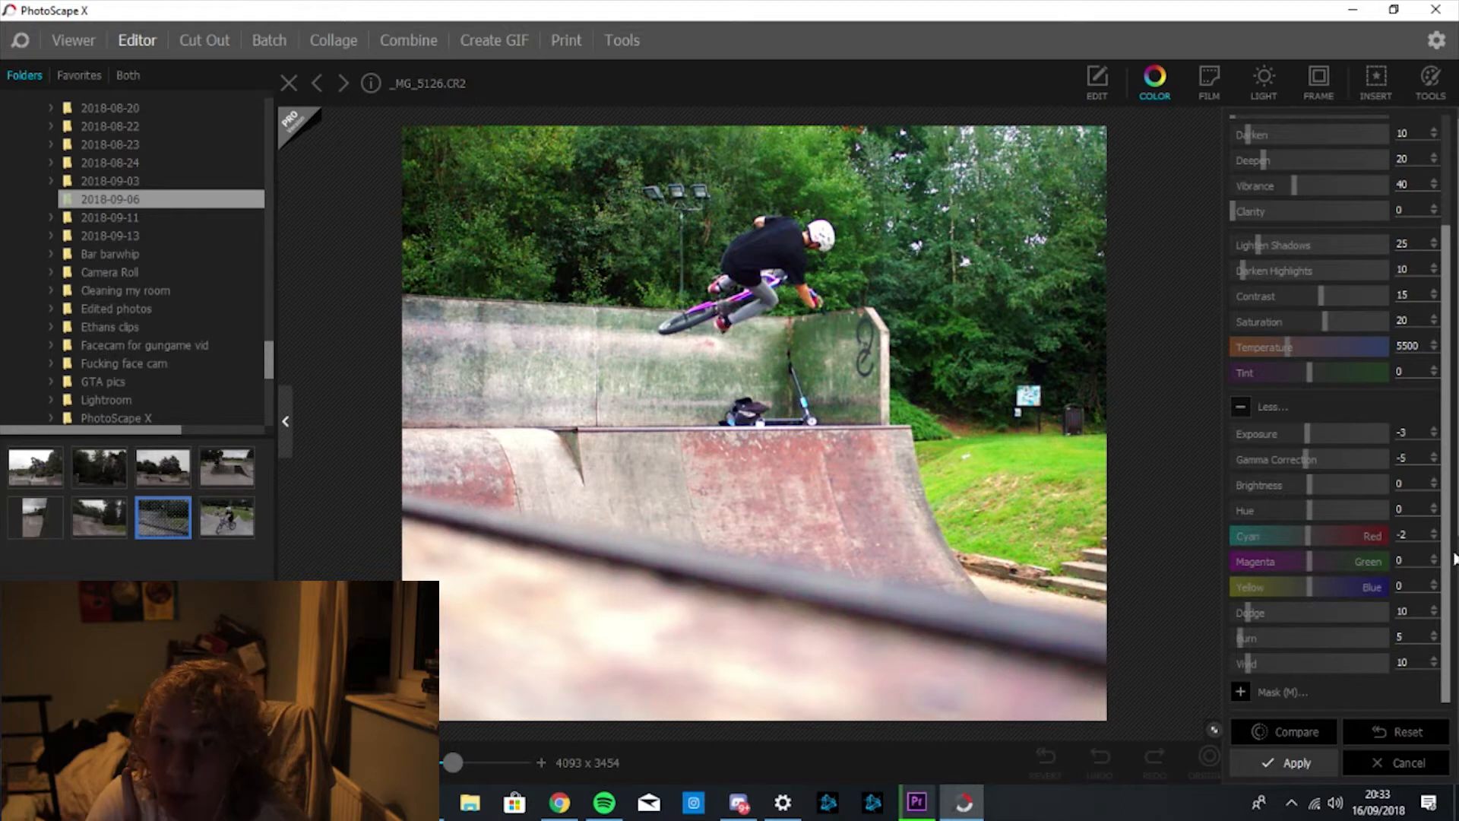
# Enable Magic Color at strength 20 with Magic Color (Brighten) at 5.
pyautogui.scroll(3, 1450, 555)
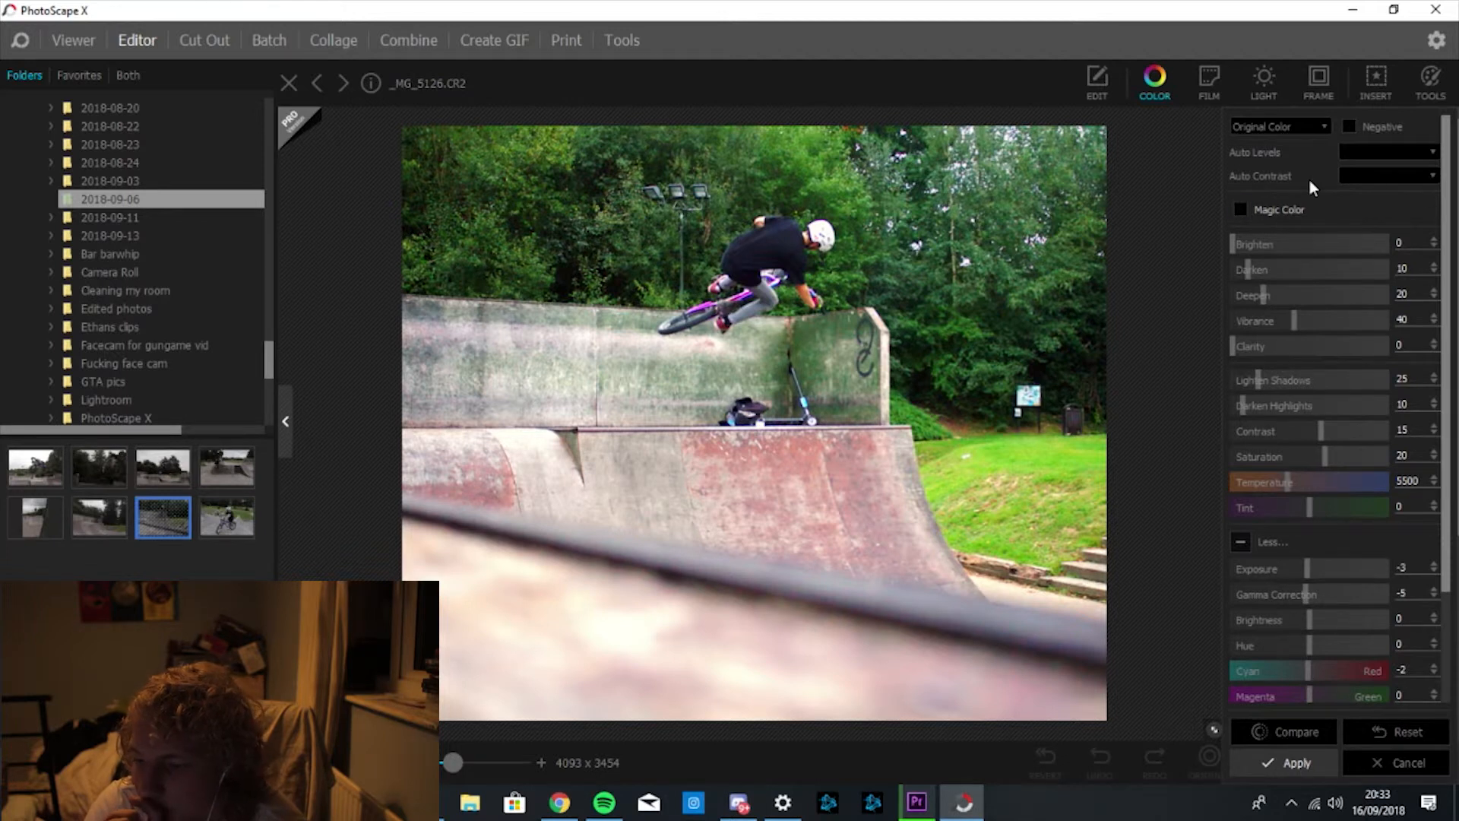
pyautogui.click(1244, 210)
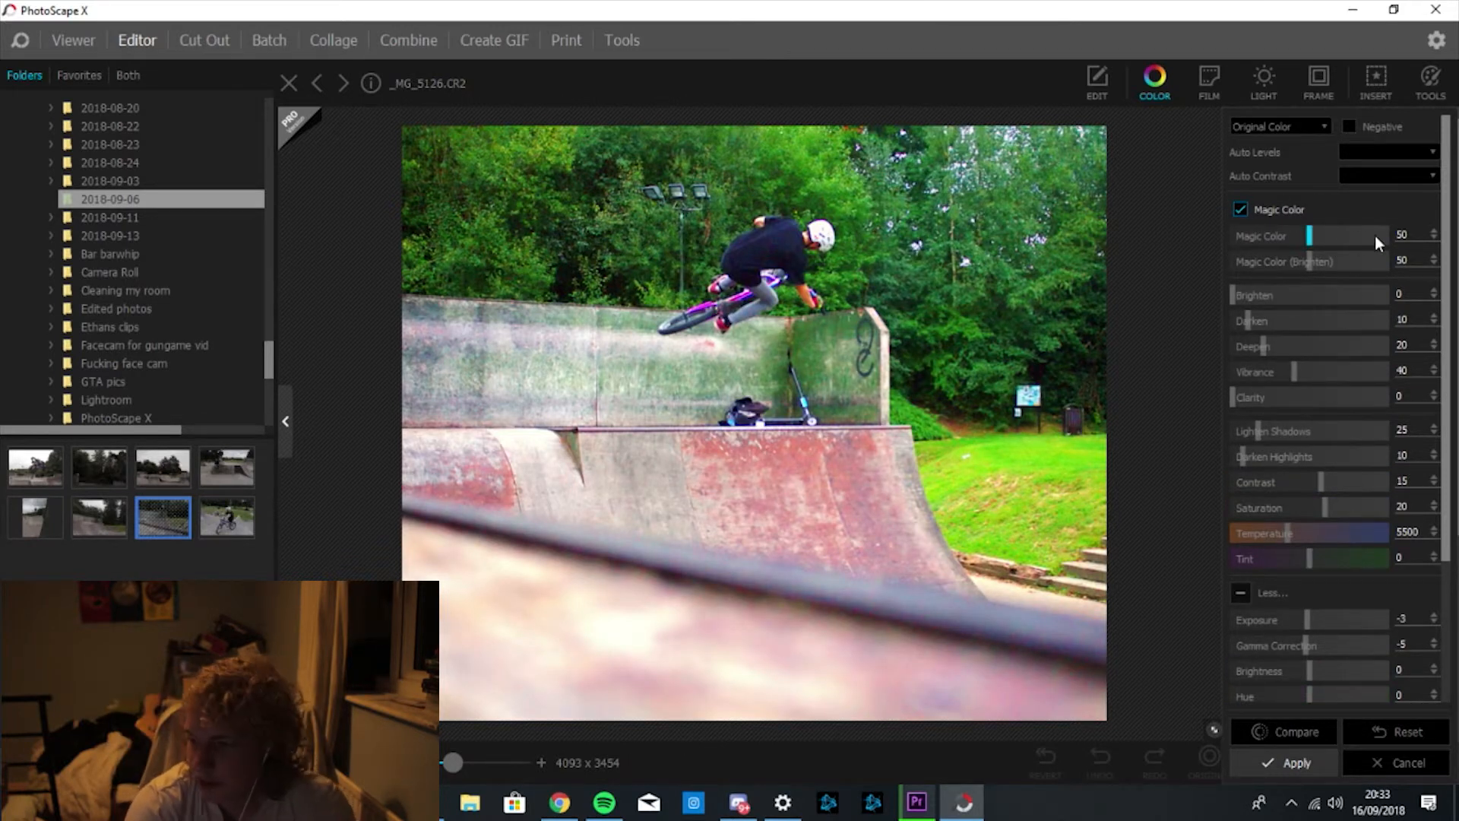
pyautogui.doubleClick(1402, 234)
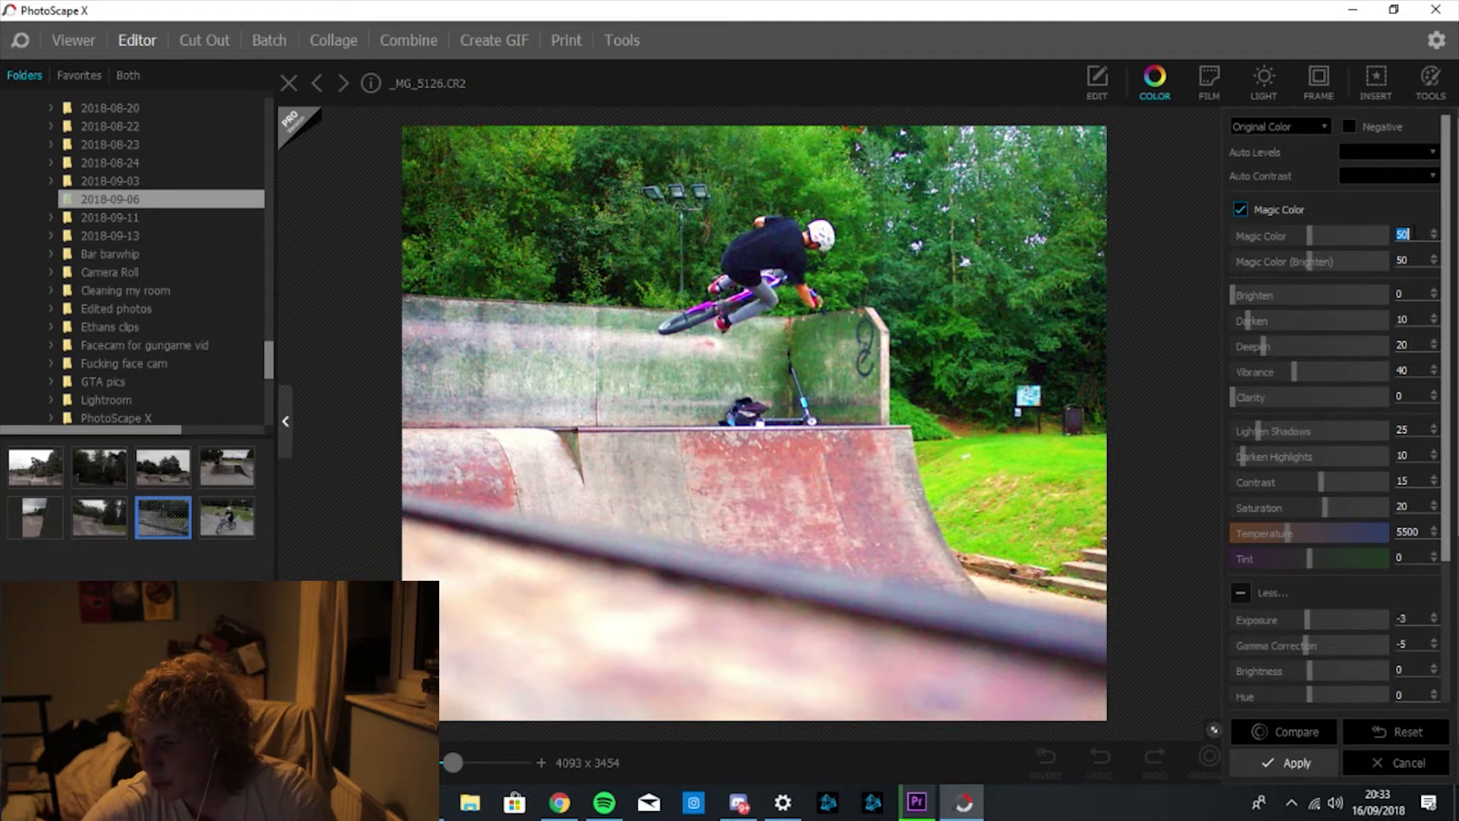
pyautogui.press('BackSpace')
pyautogui.write('20')
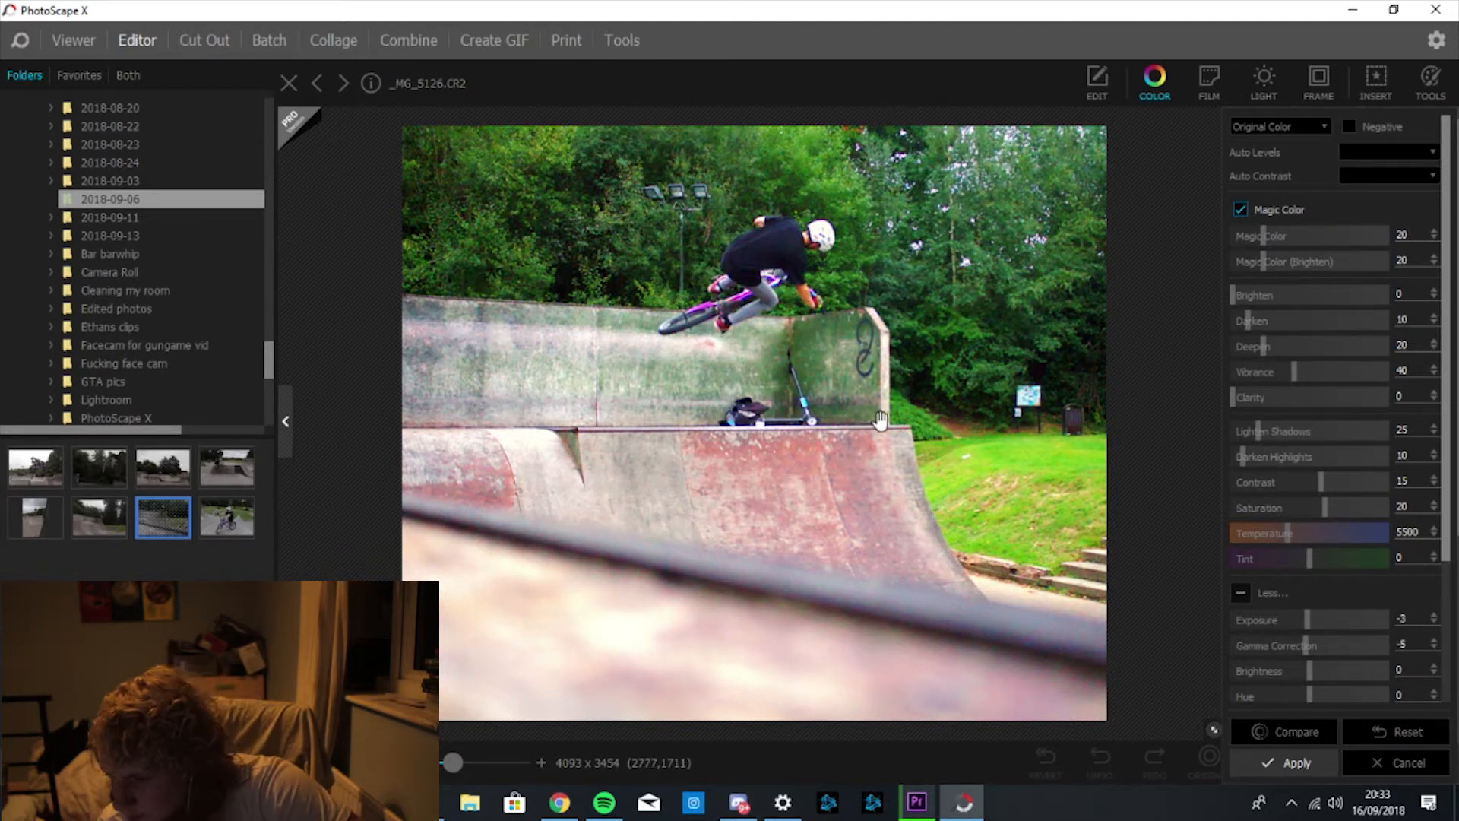
pyautogui.doubleClick(1411, 260)
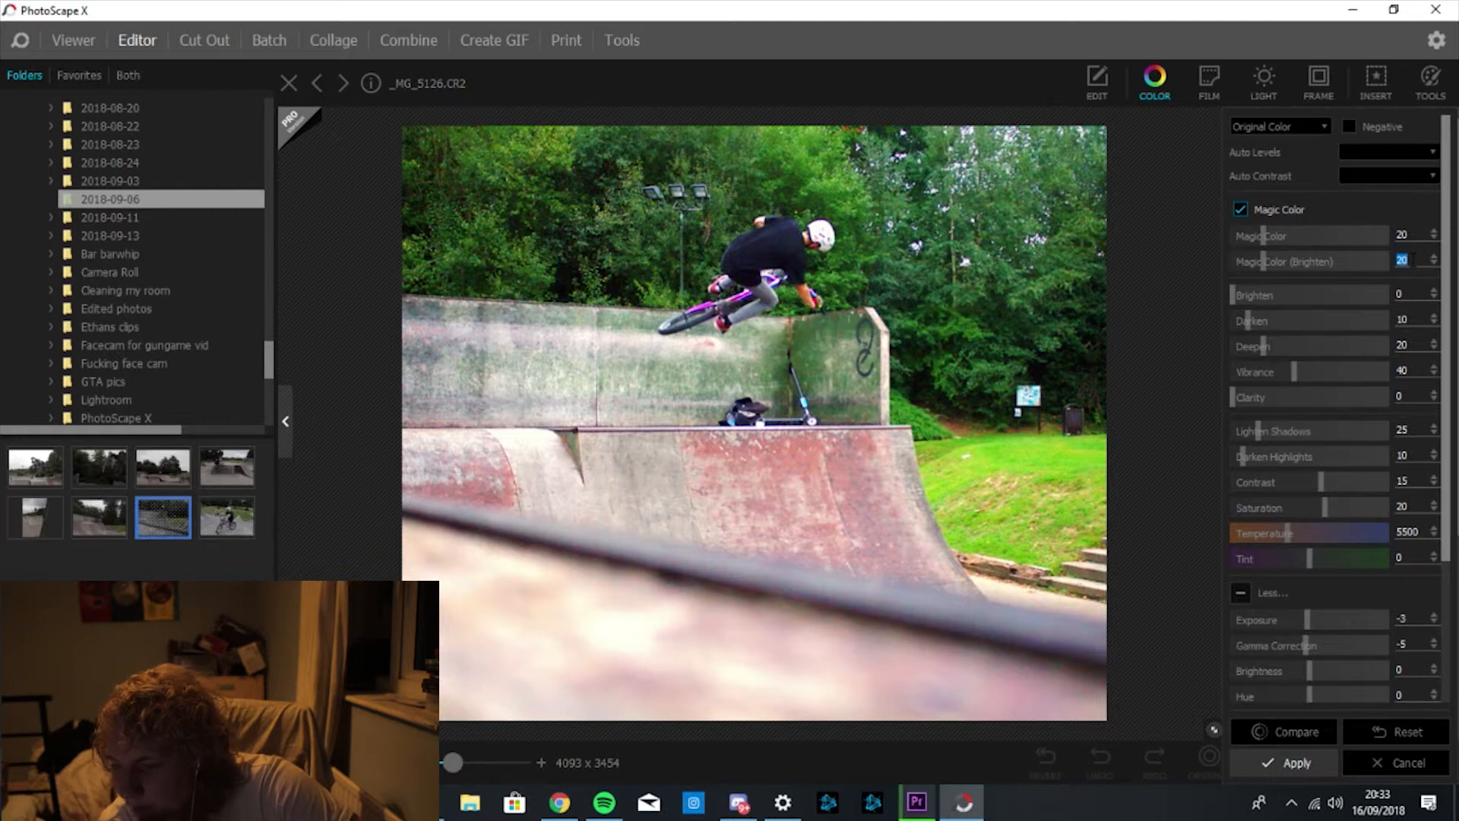
pyautogui.press('BackSpace')
pyautogui.write('5')
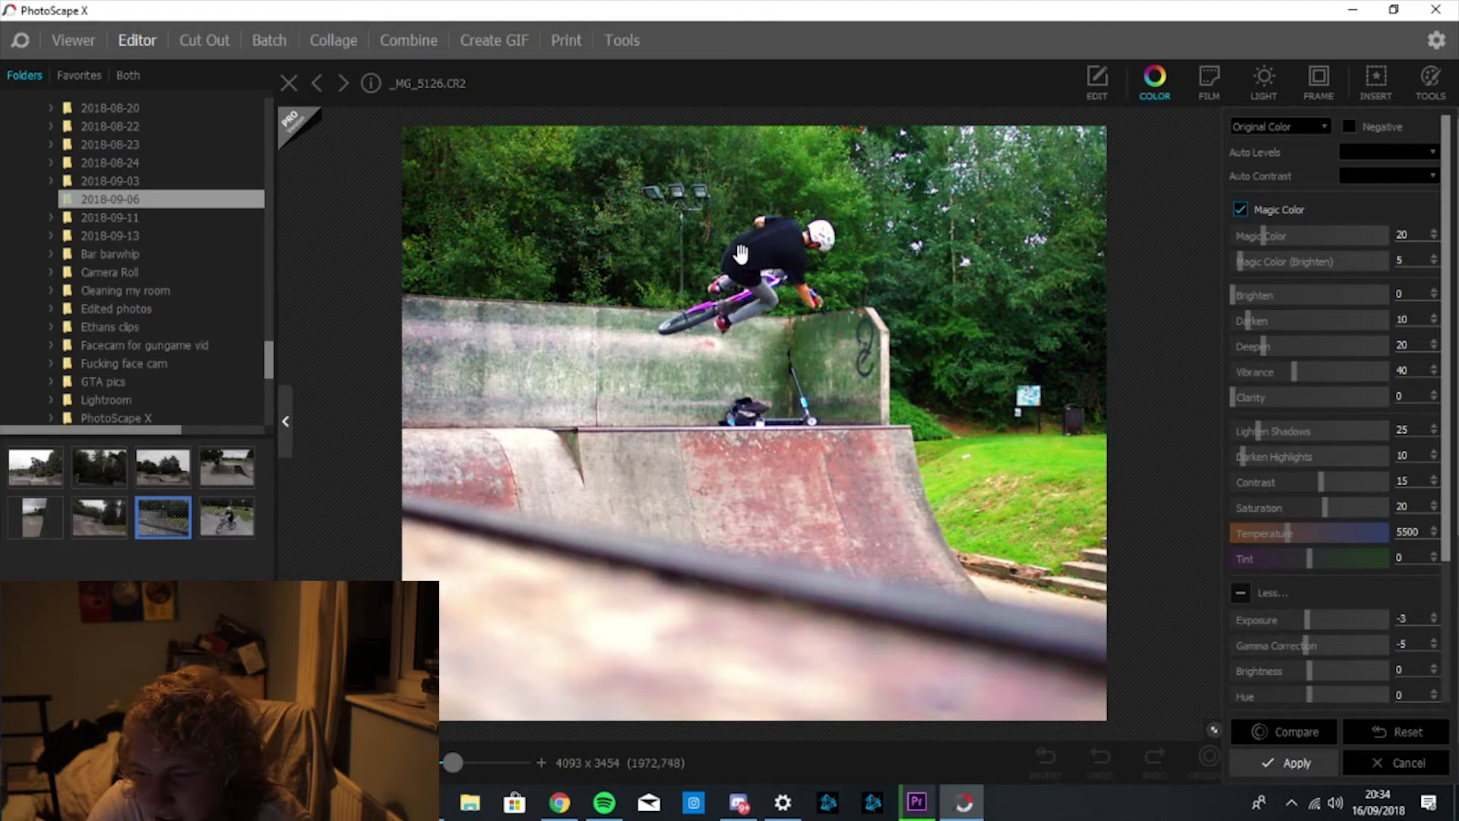
# Compare the colour edits with the original photo and apply them.
pyautogui.click(1308, 736)
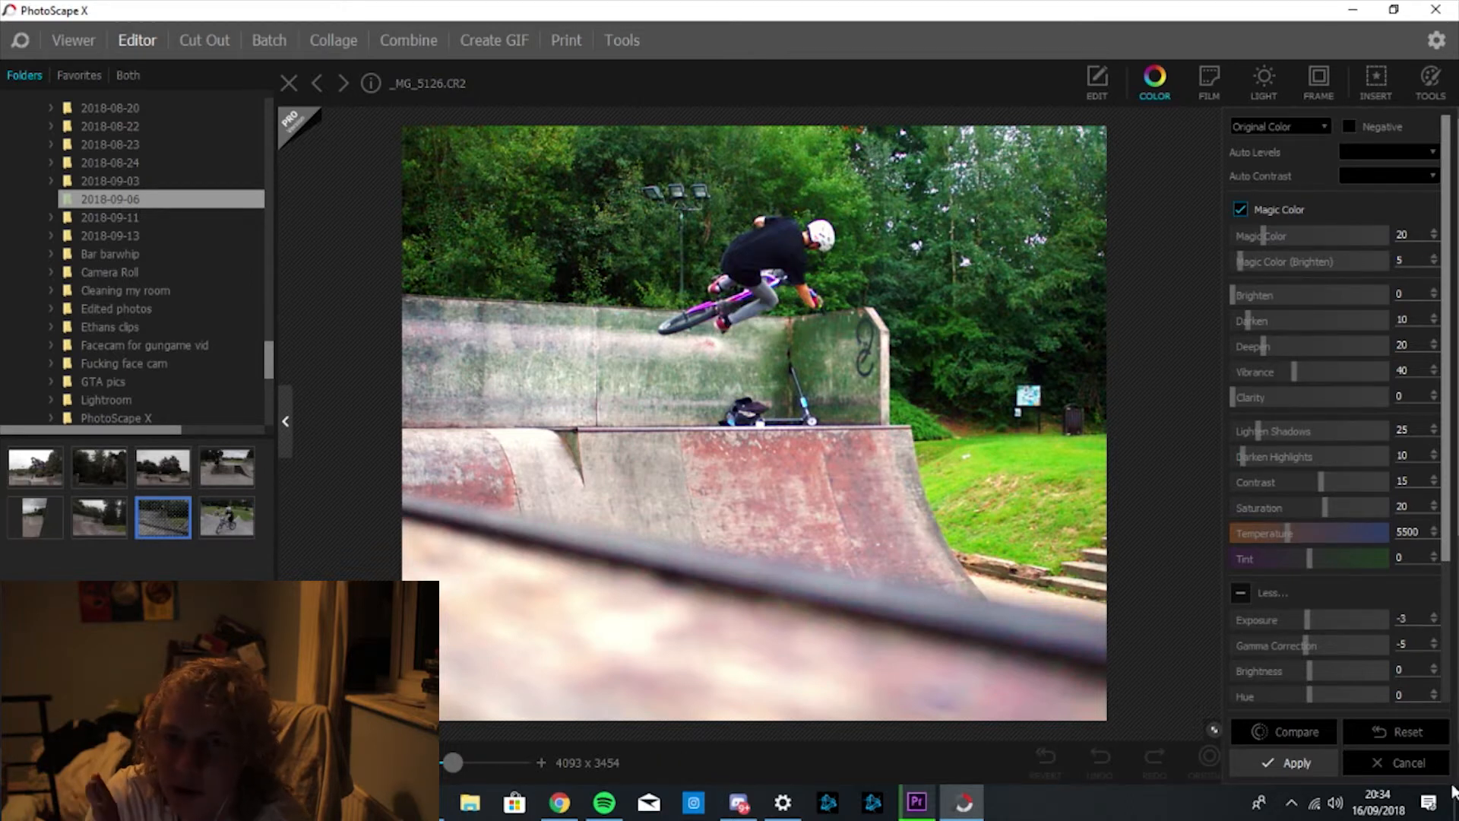
pyautogui.click(1306, 736)
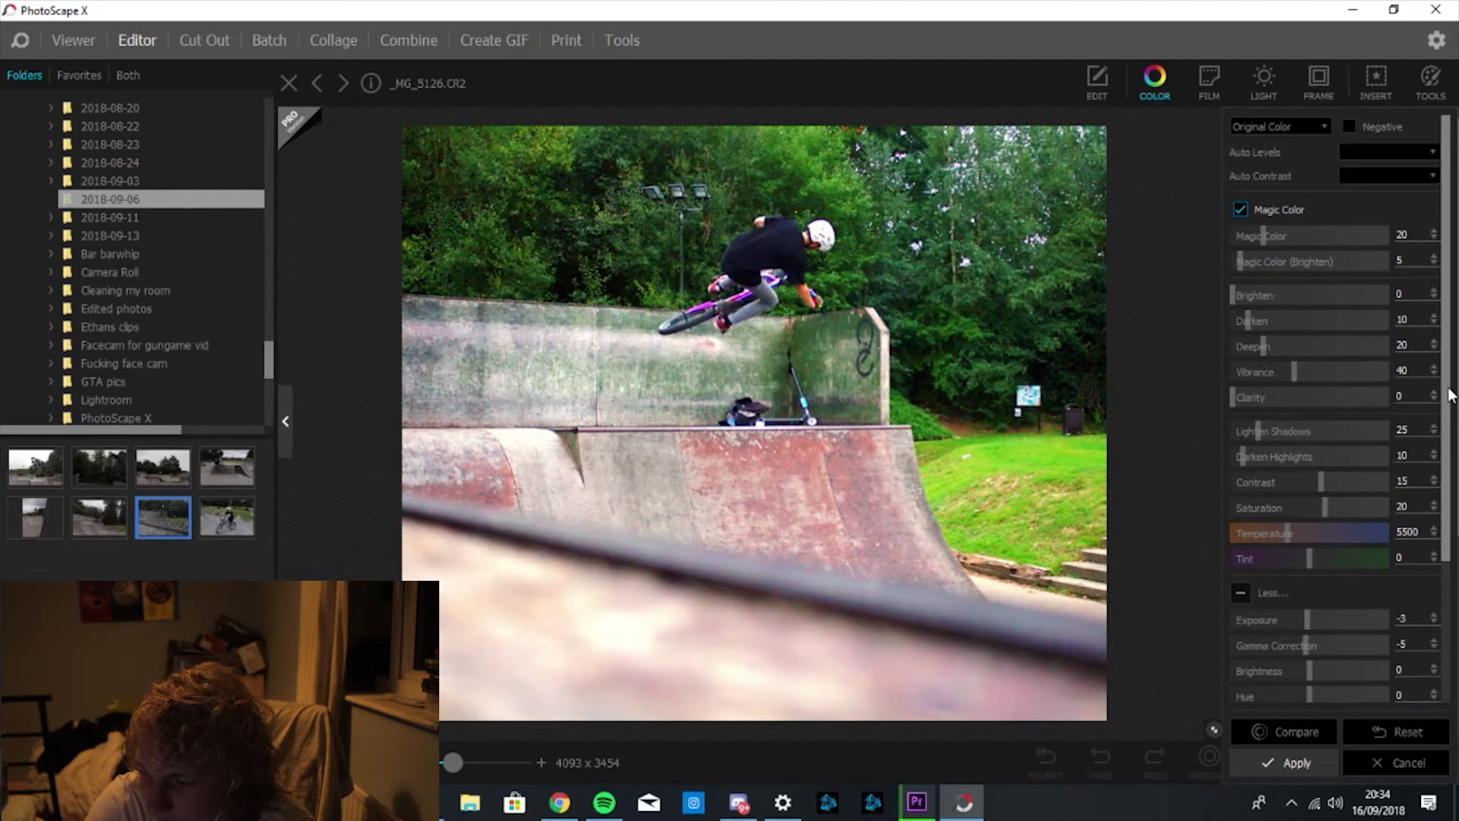
pyautogui.moveTo(1448, 395)
pyautogui.mouseDown()
pyautogui.moveTo(1456, 547)
pyautogui.moveTo(1456, 373)
pyautogui.mouseUp()
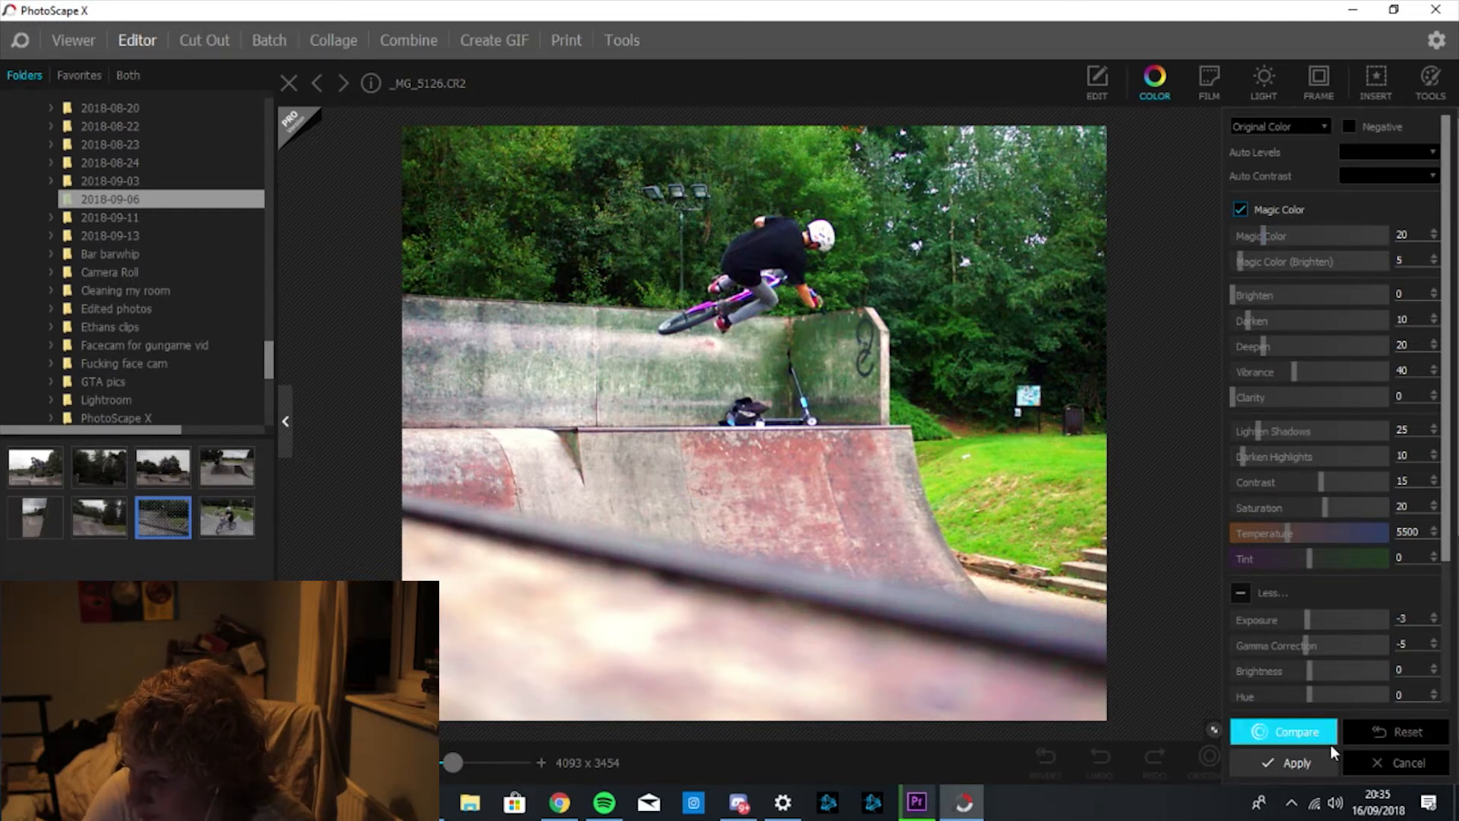
pyautogui.click(1297, 733)
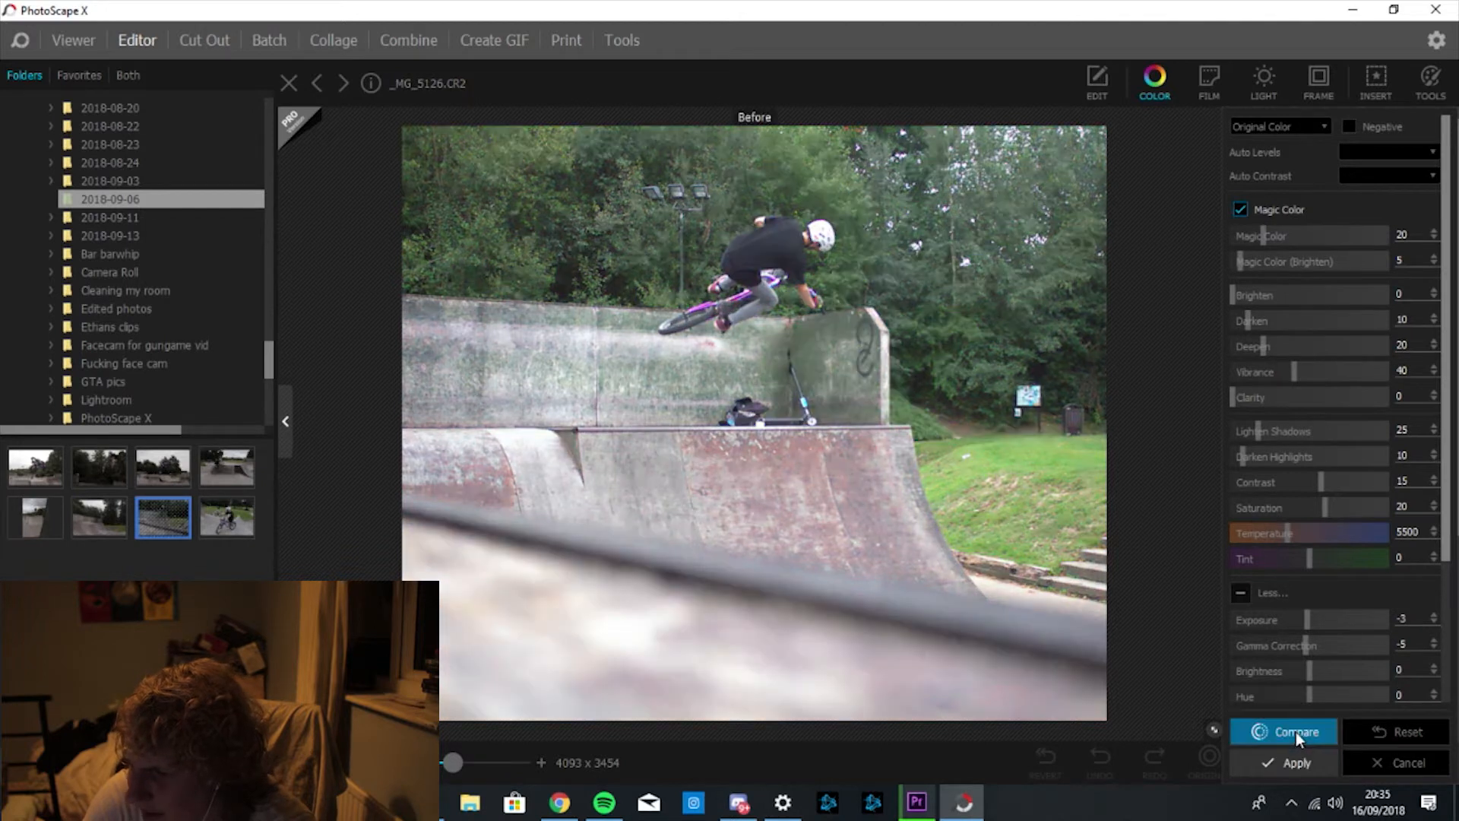
pyautogui.click(1306, 760)
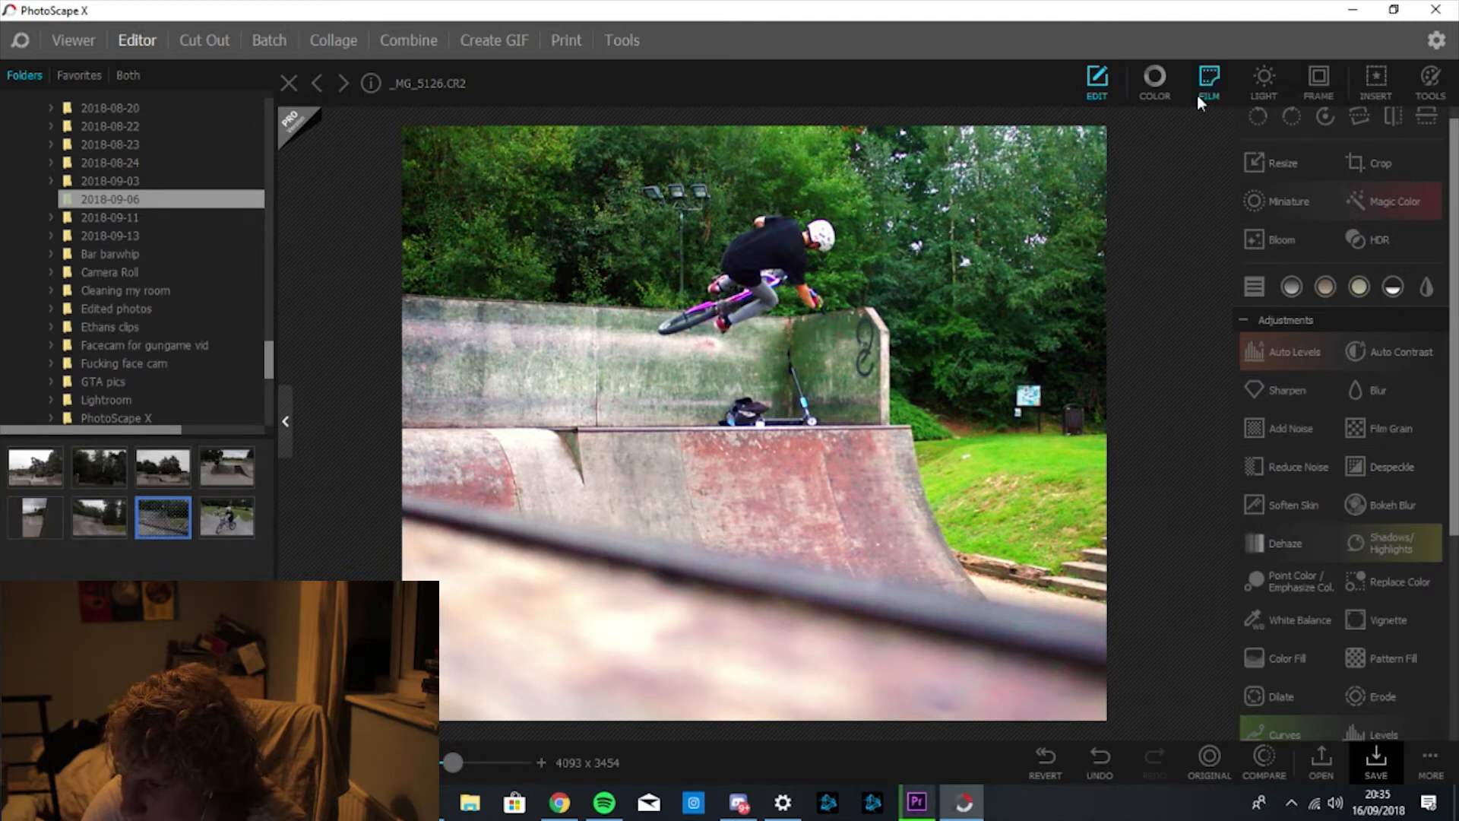
# Raise Reduce Noise colour noise to 60, compare with the original, and apply.
pyautogui.click(1307, 468)
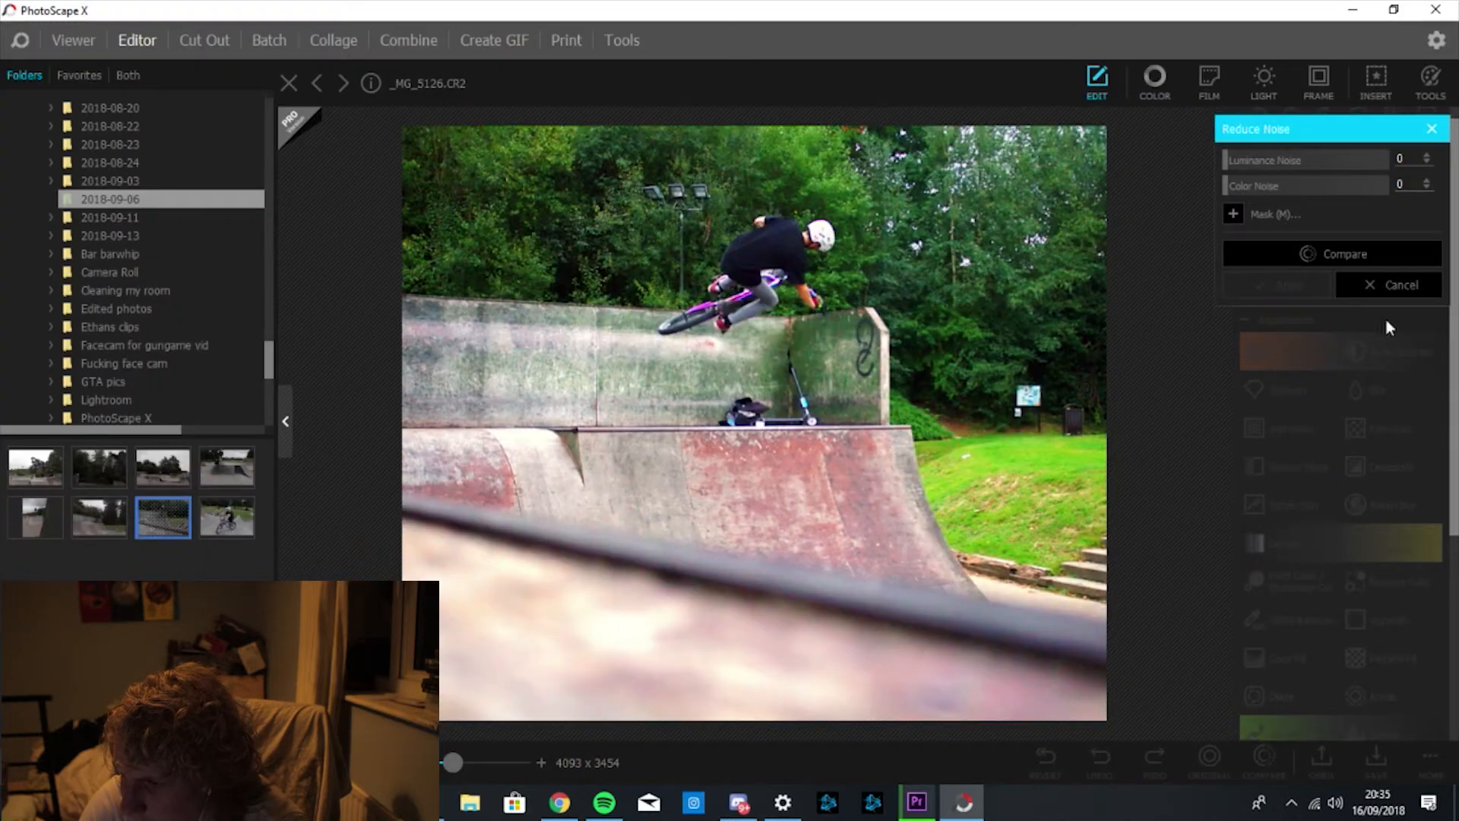
pyautogui.moveTo(1229, 190); pyautogui.dragTo(1281, 190)
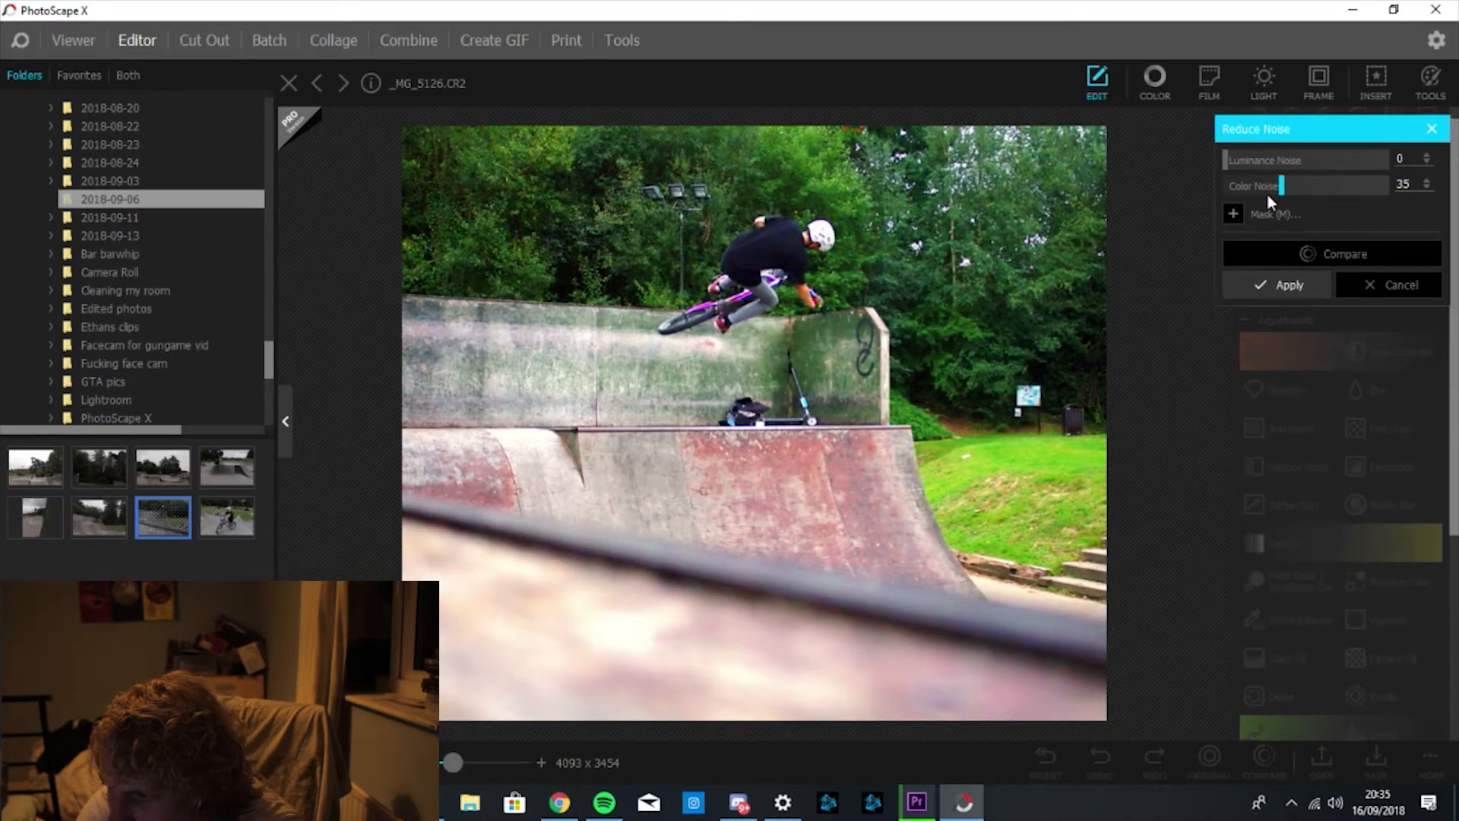
pyautogui.click(1292, 255)
pyautogui.click(1294, 255)
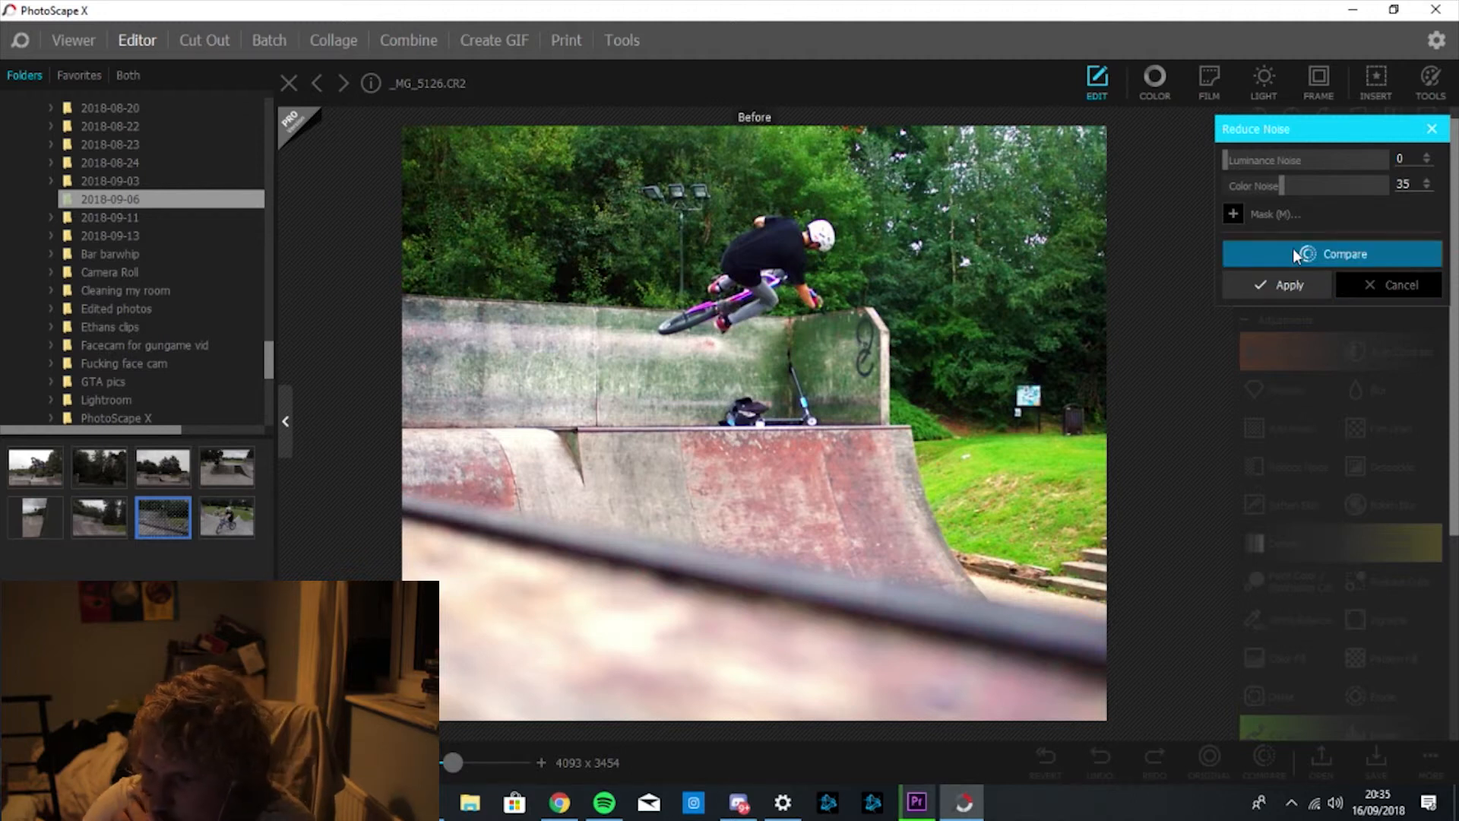
pyautogui.click(1294, 256)
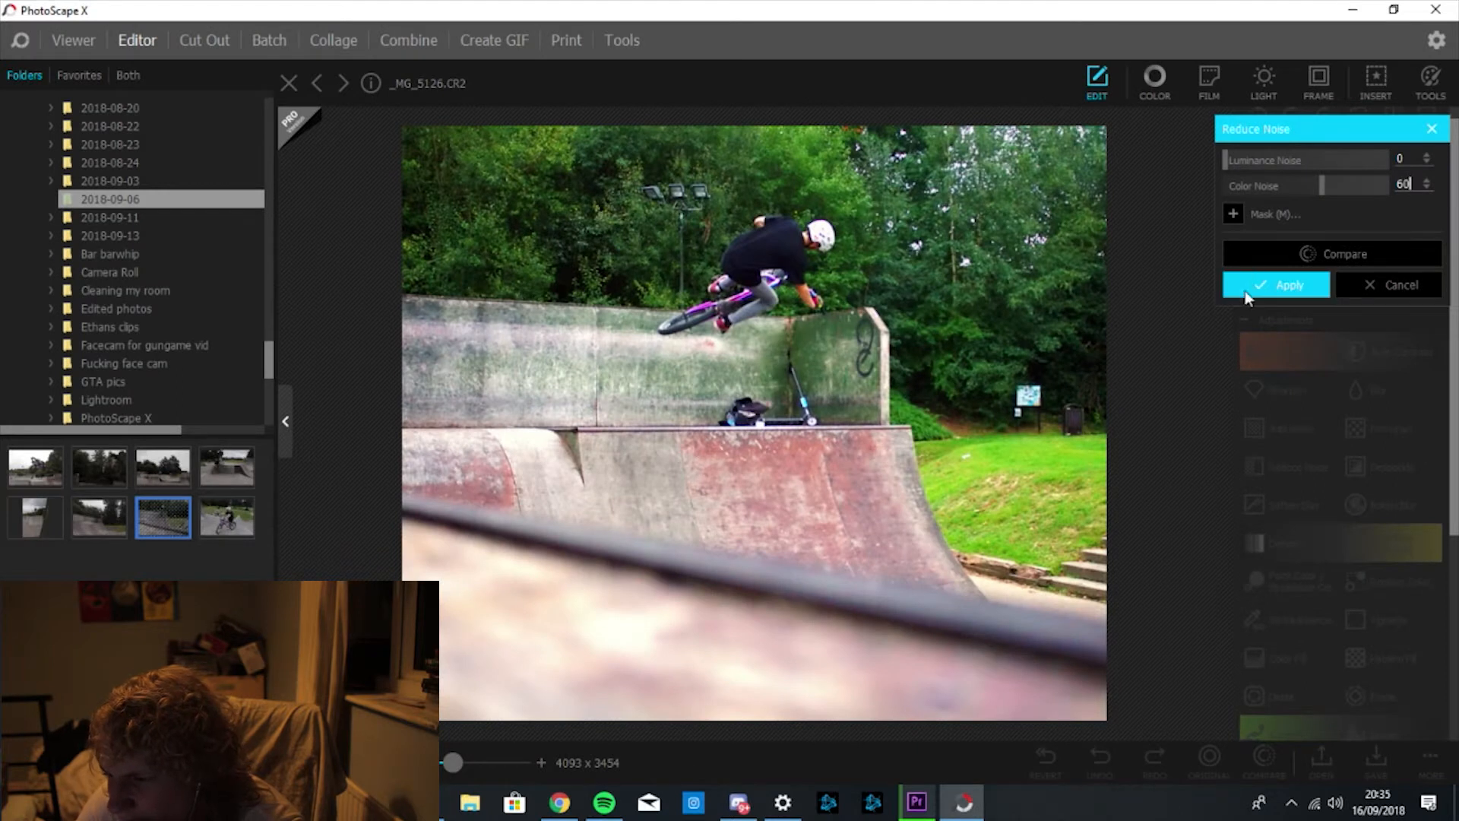
pyautogui.click(1279, 255)
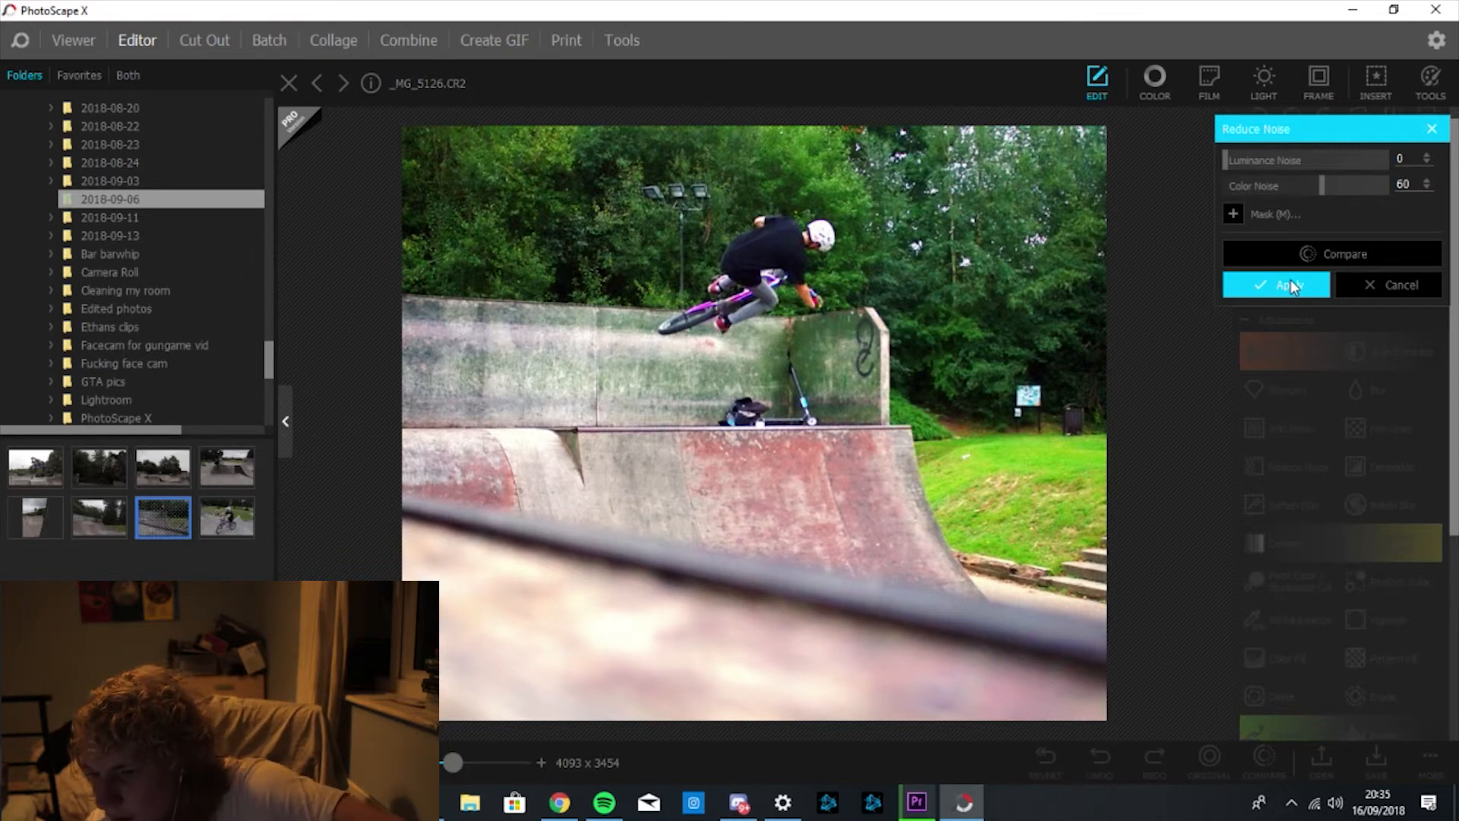
pyautogui.click(1291, 285)
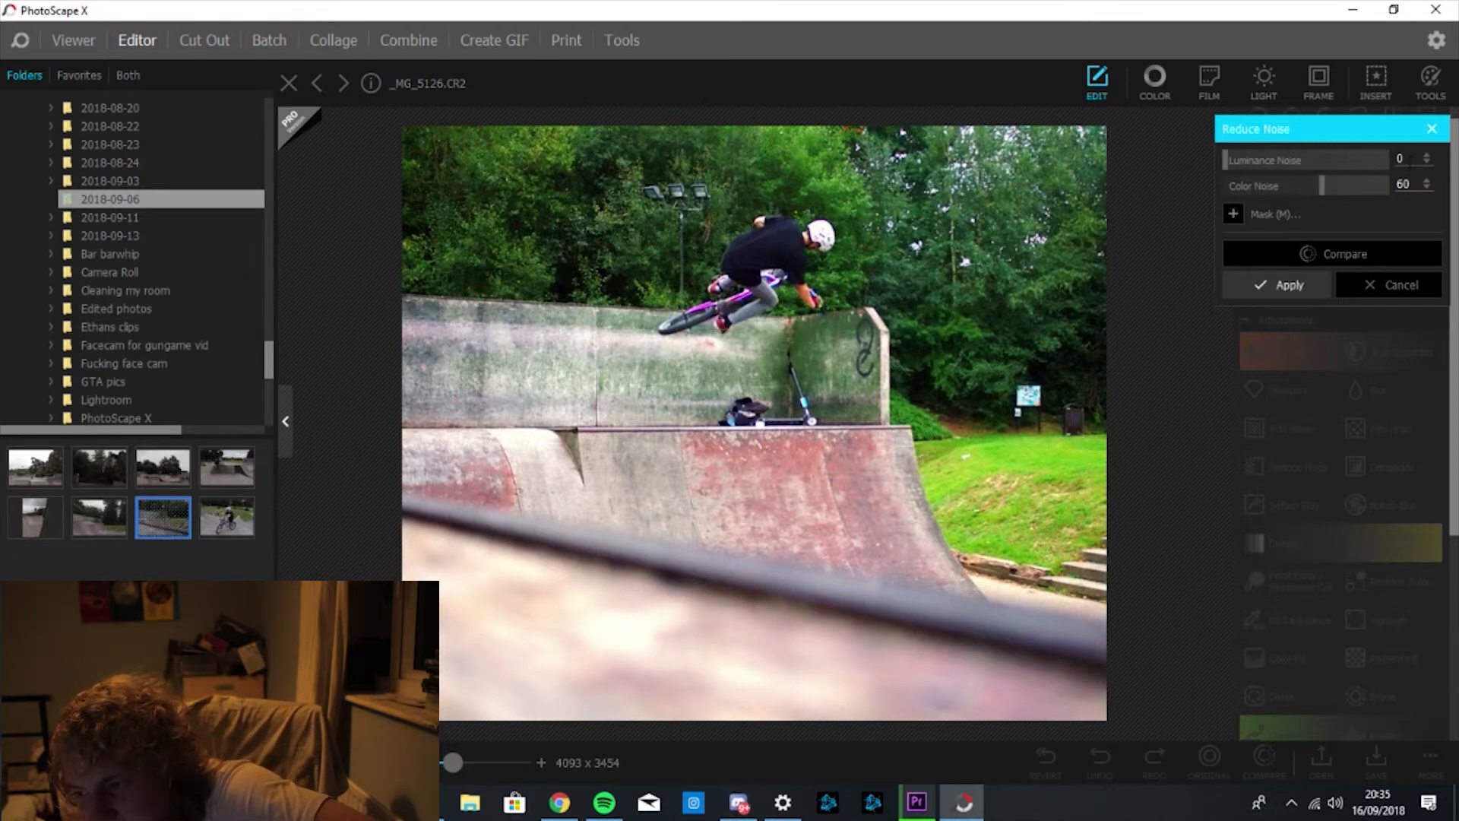
# Try Luminance Noise 20, revert it to 0, compare, and apply the second pass.
pyautogui.press('BackSpace')
pyautogui.write('20')
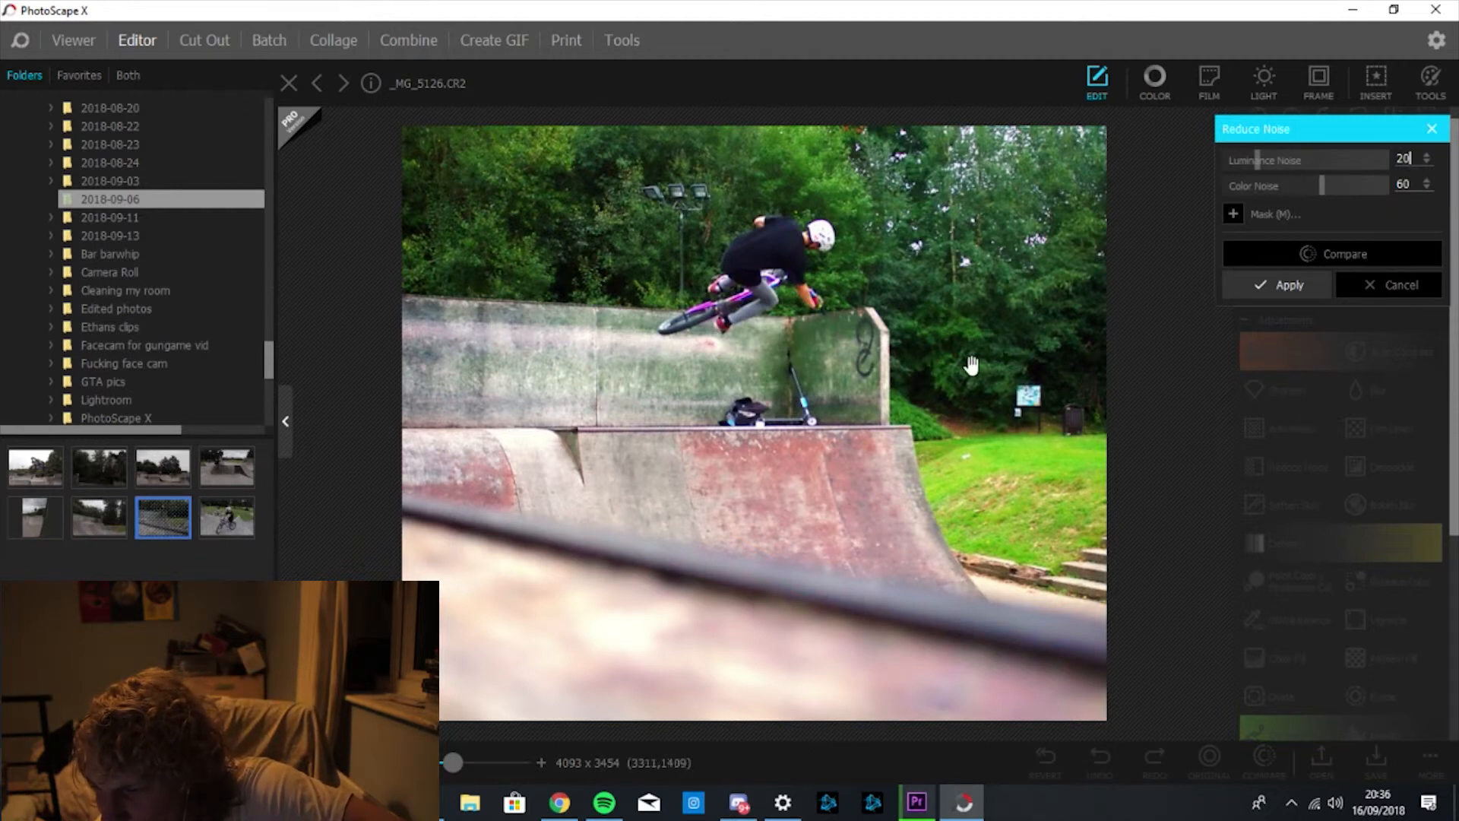
pyautogui.press('BackSpace')
pyautogui.press('BackSpace')
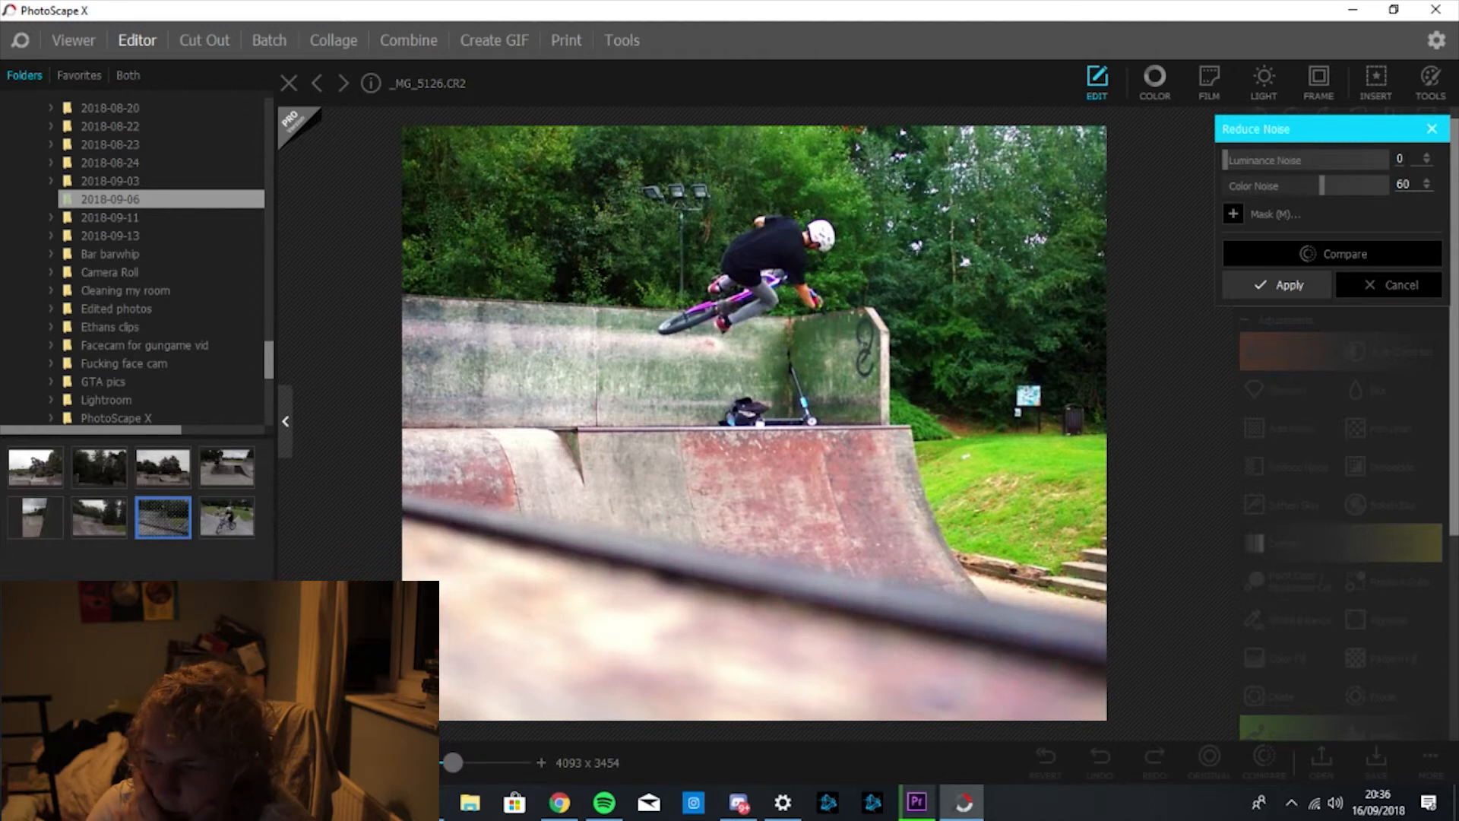
pyautogui.click(1365, 250)
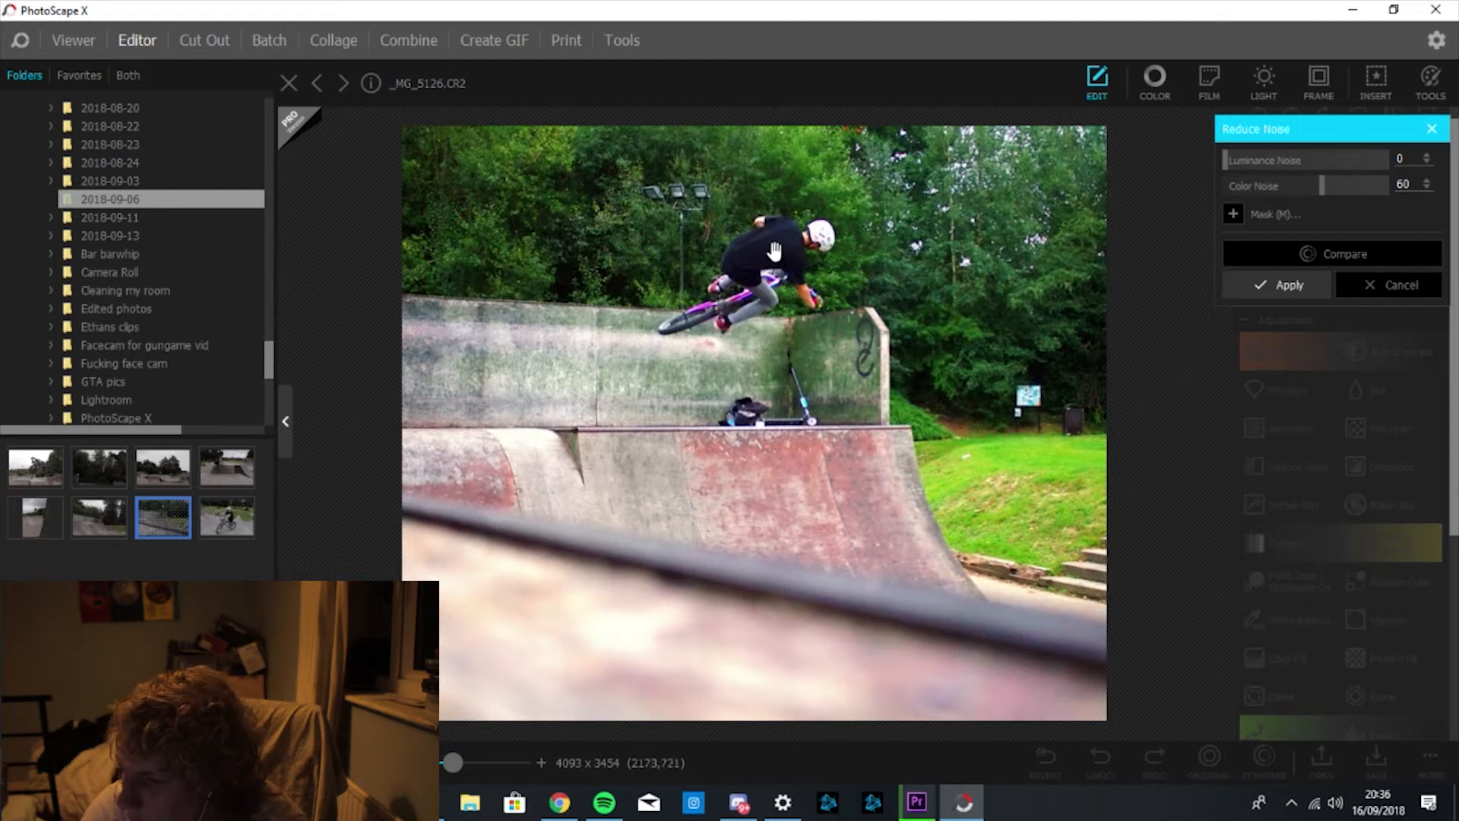
pyautogui.click(1290, 288)
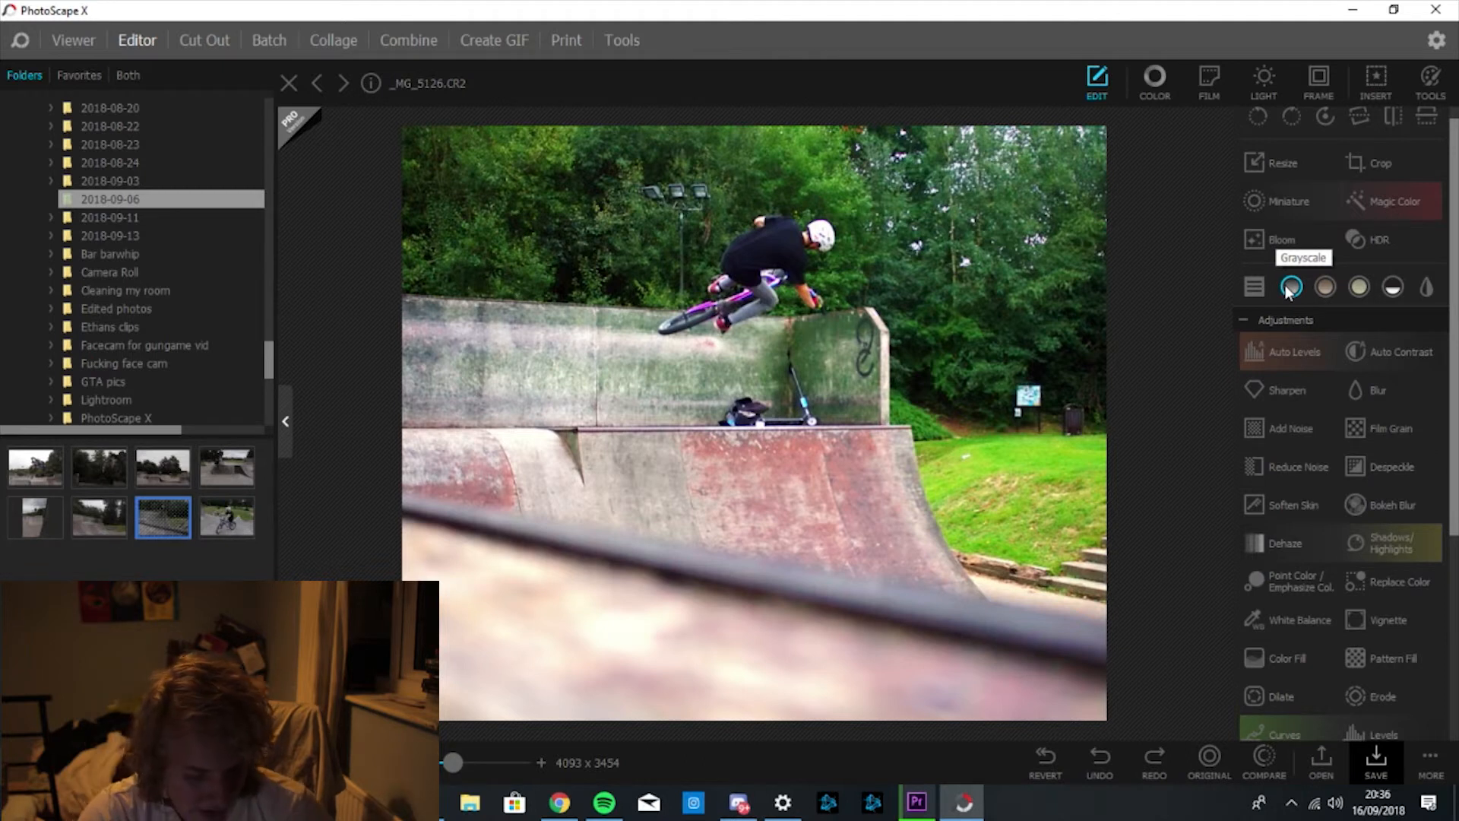
pyautogui.click(1289, 286)
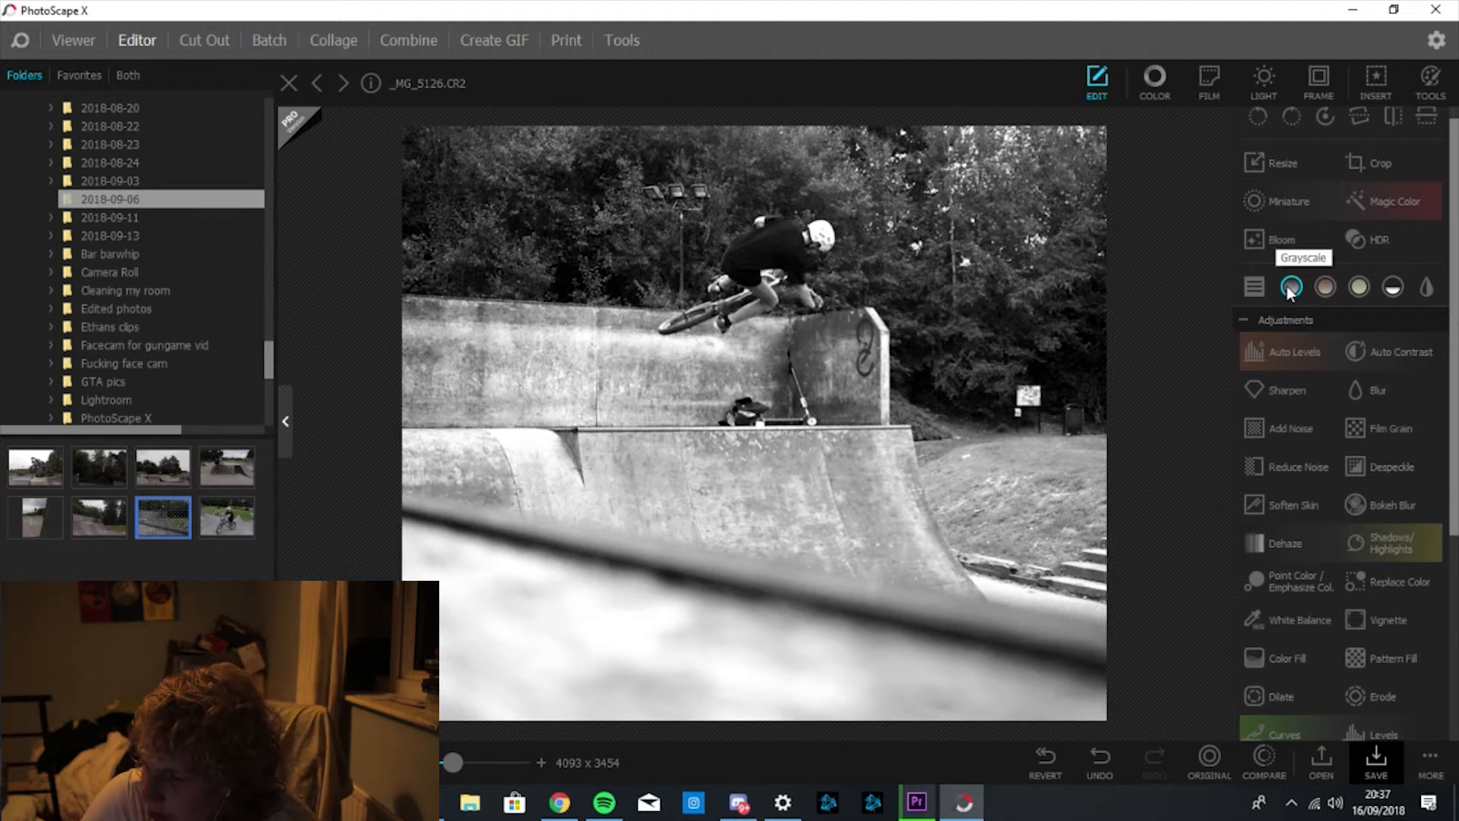
pyautogui.click(1289, 287)
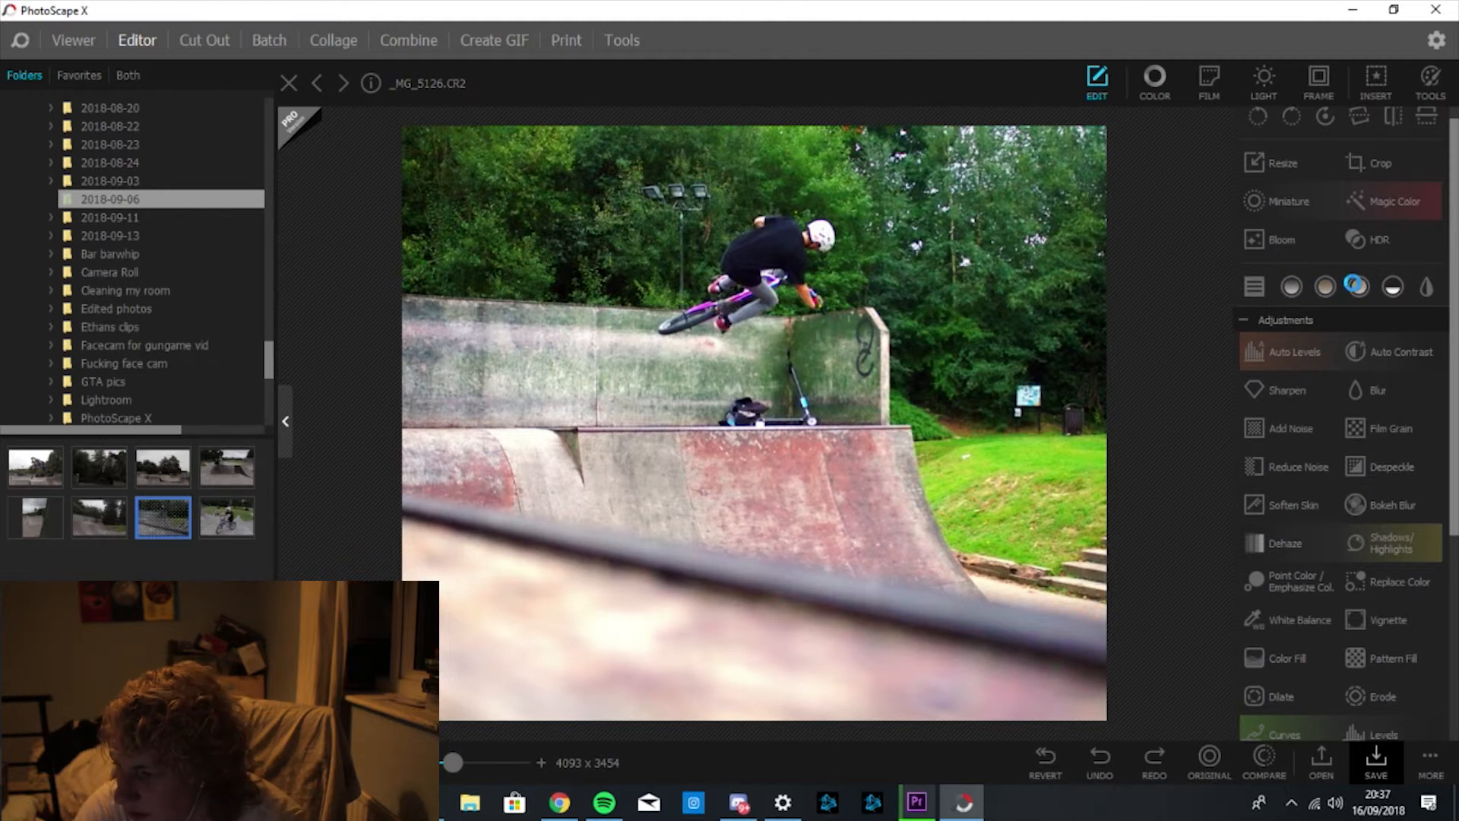
pyautogui.click(1358, 289)
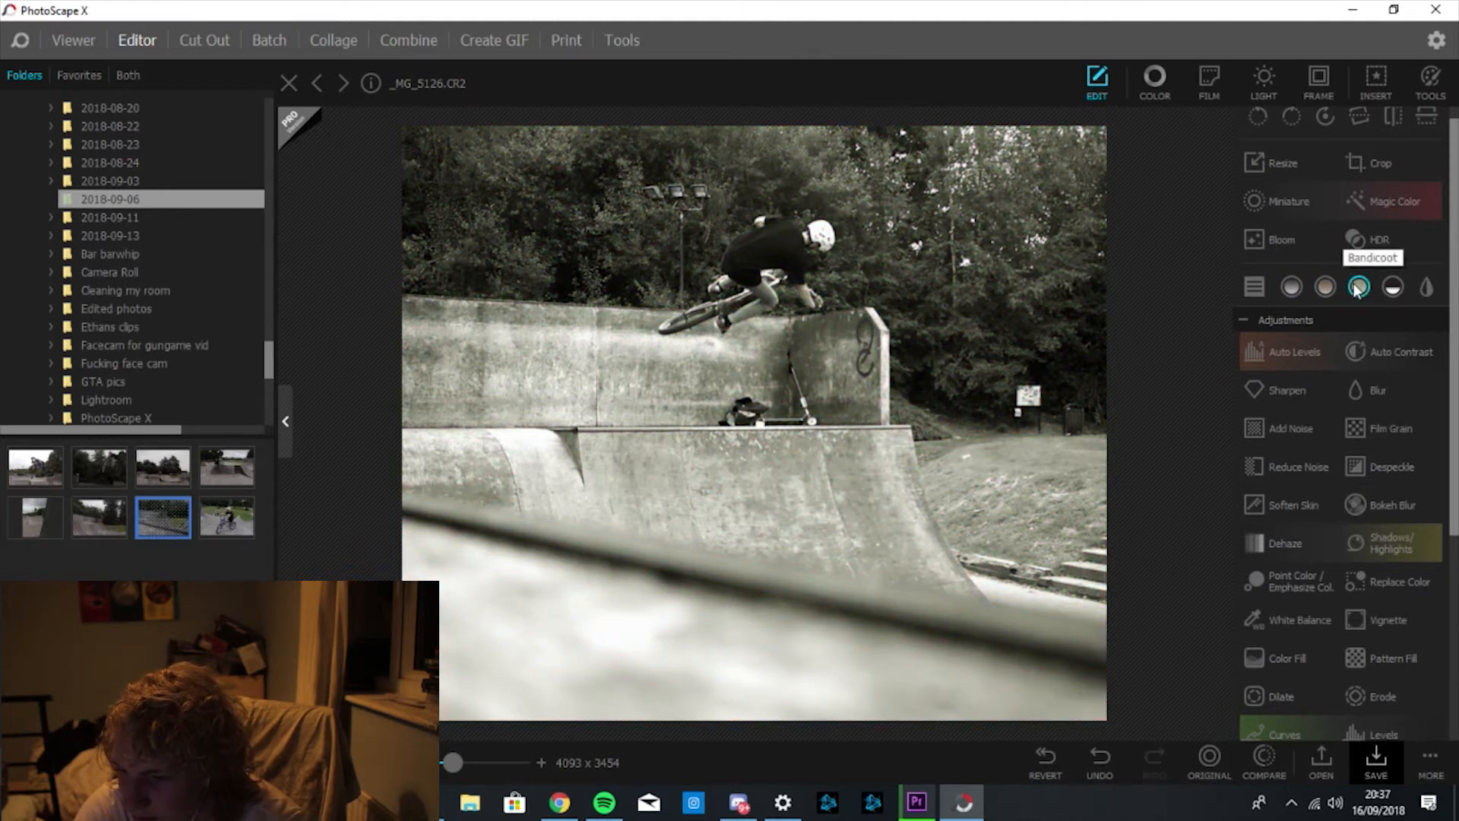
pyautogui.hotkey('ctrl', 'z')
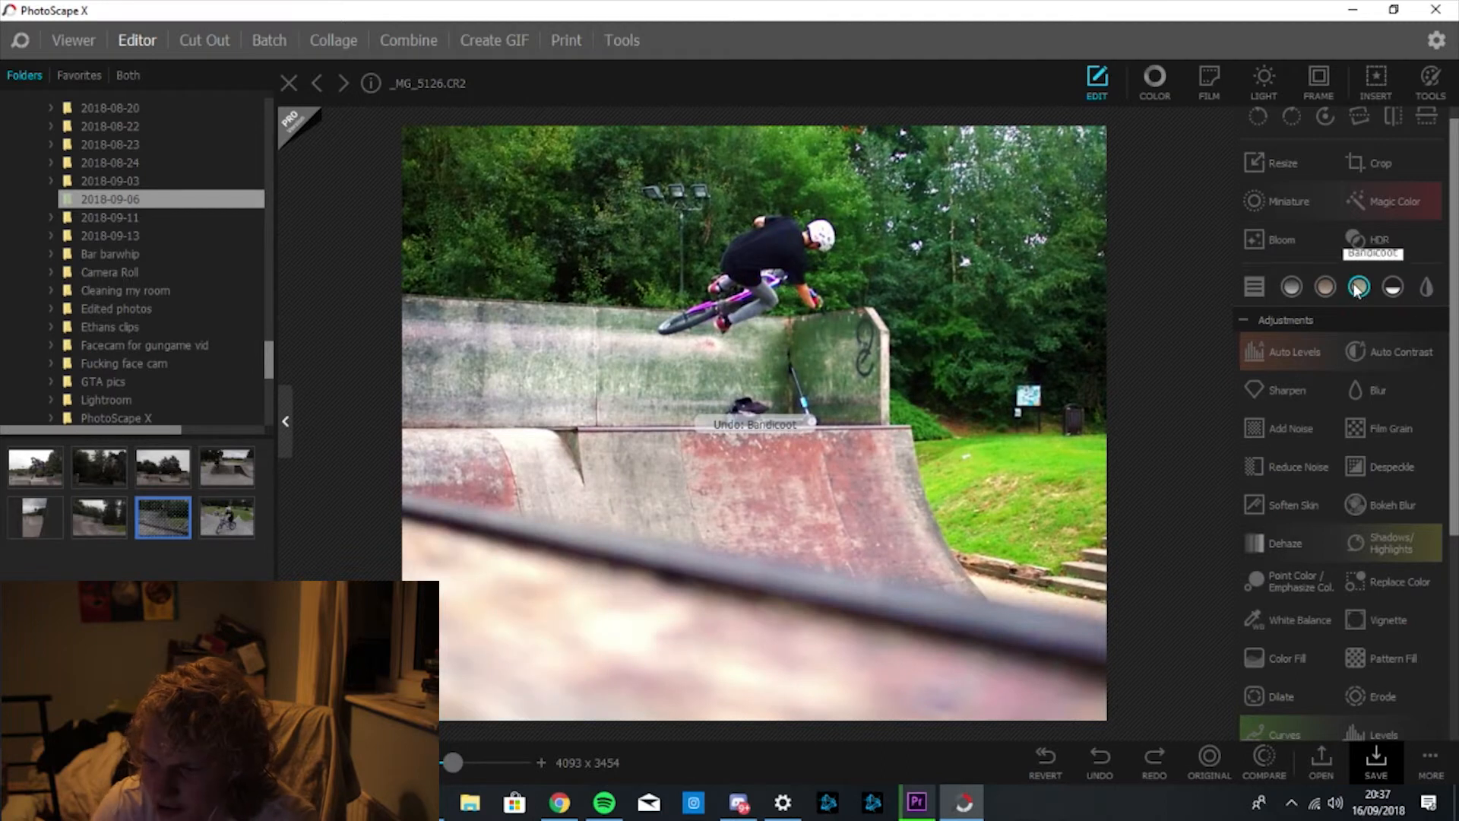
pyautogui.click(1437, 292)
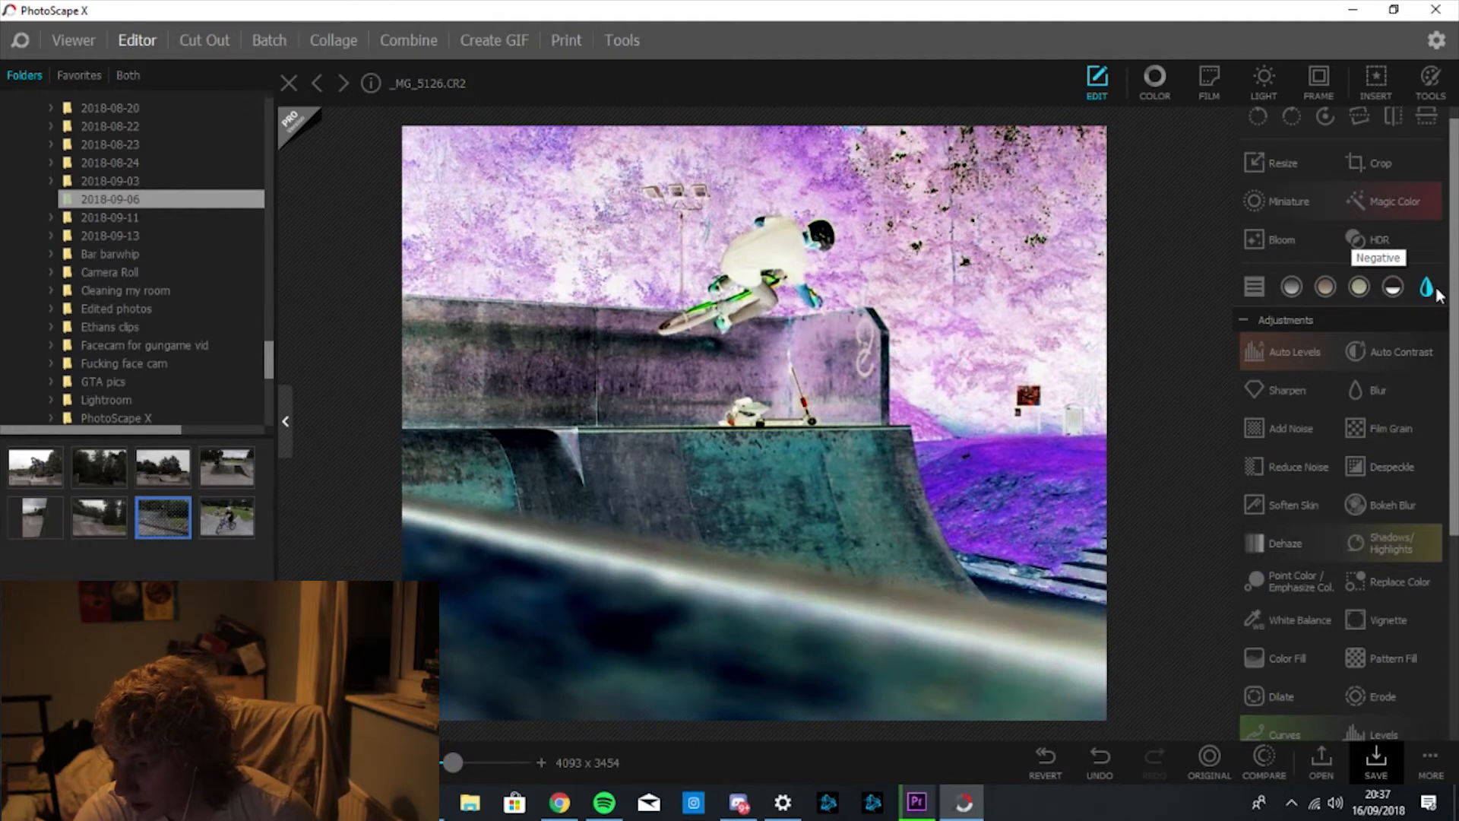
pyautogui.hotkey('ctrl', 'z')
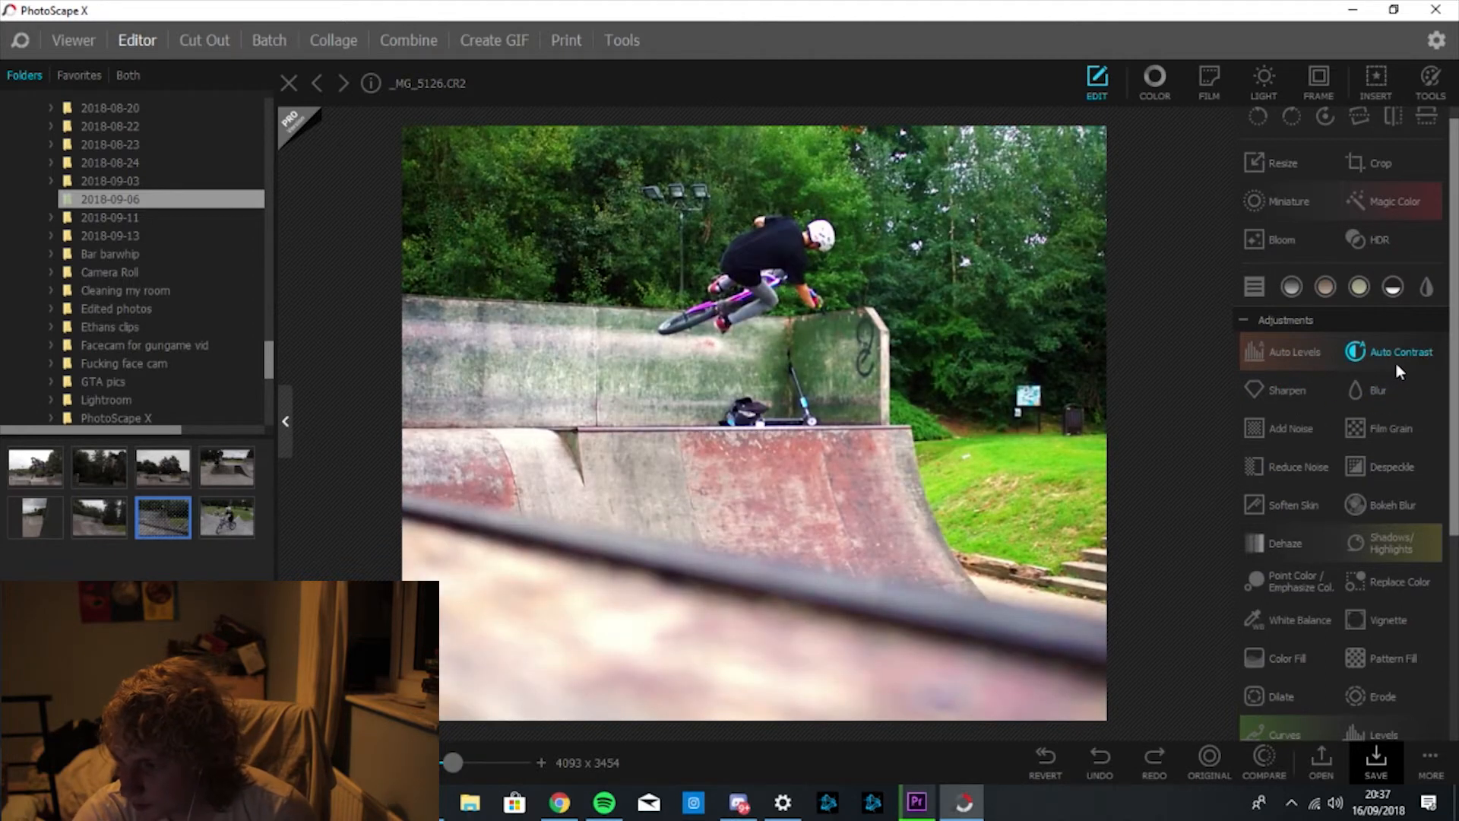
pyautogui.click(1395, 549)
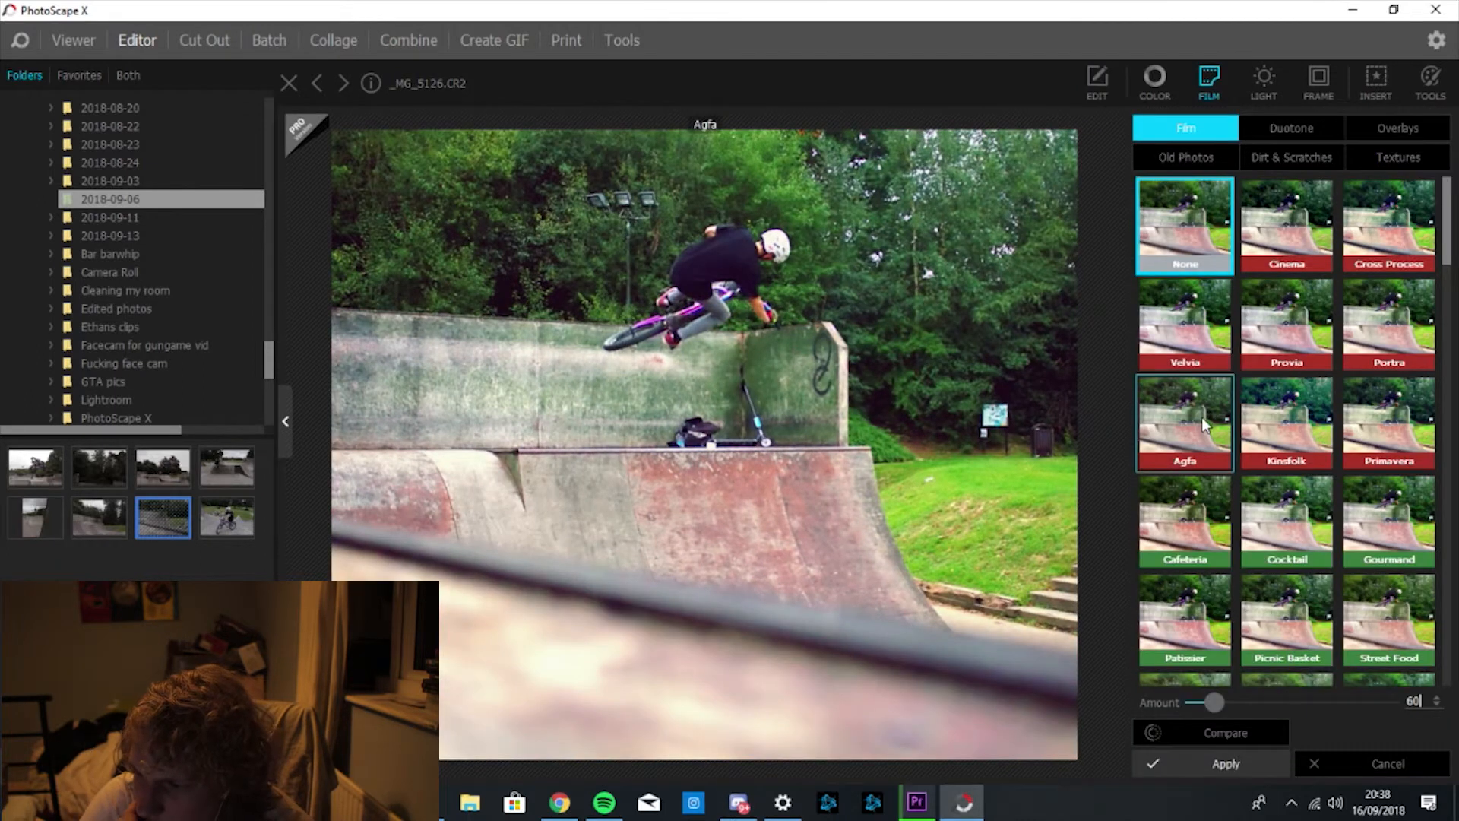
pyautogui.click(1411, 769)
pyautogui.click(1410, 768)
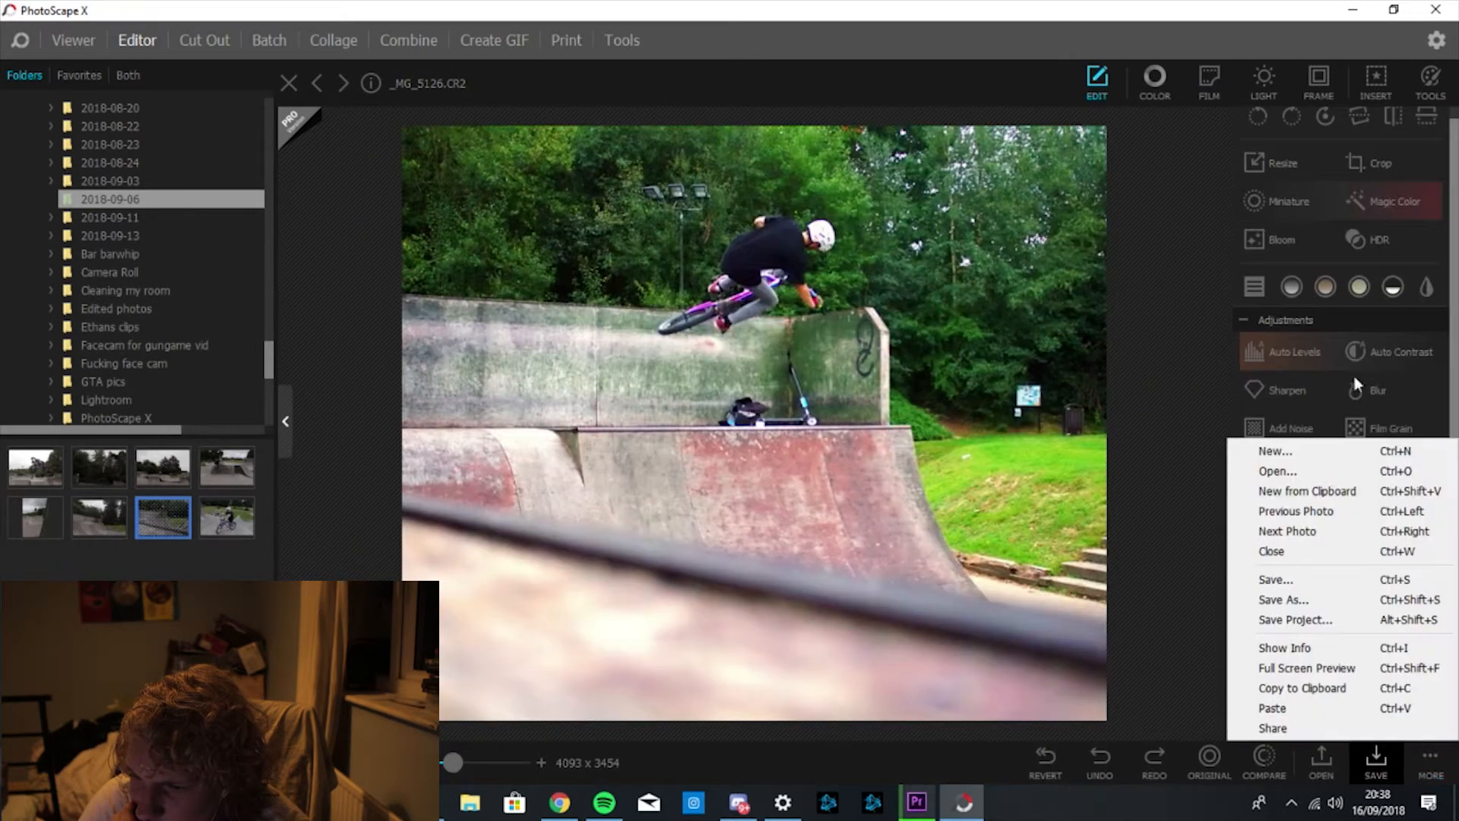
pyautogui.click(1264, 80)
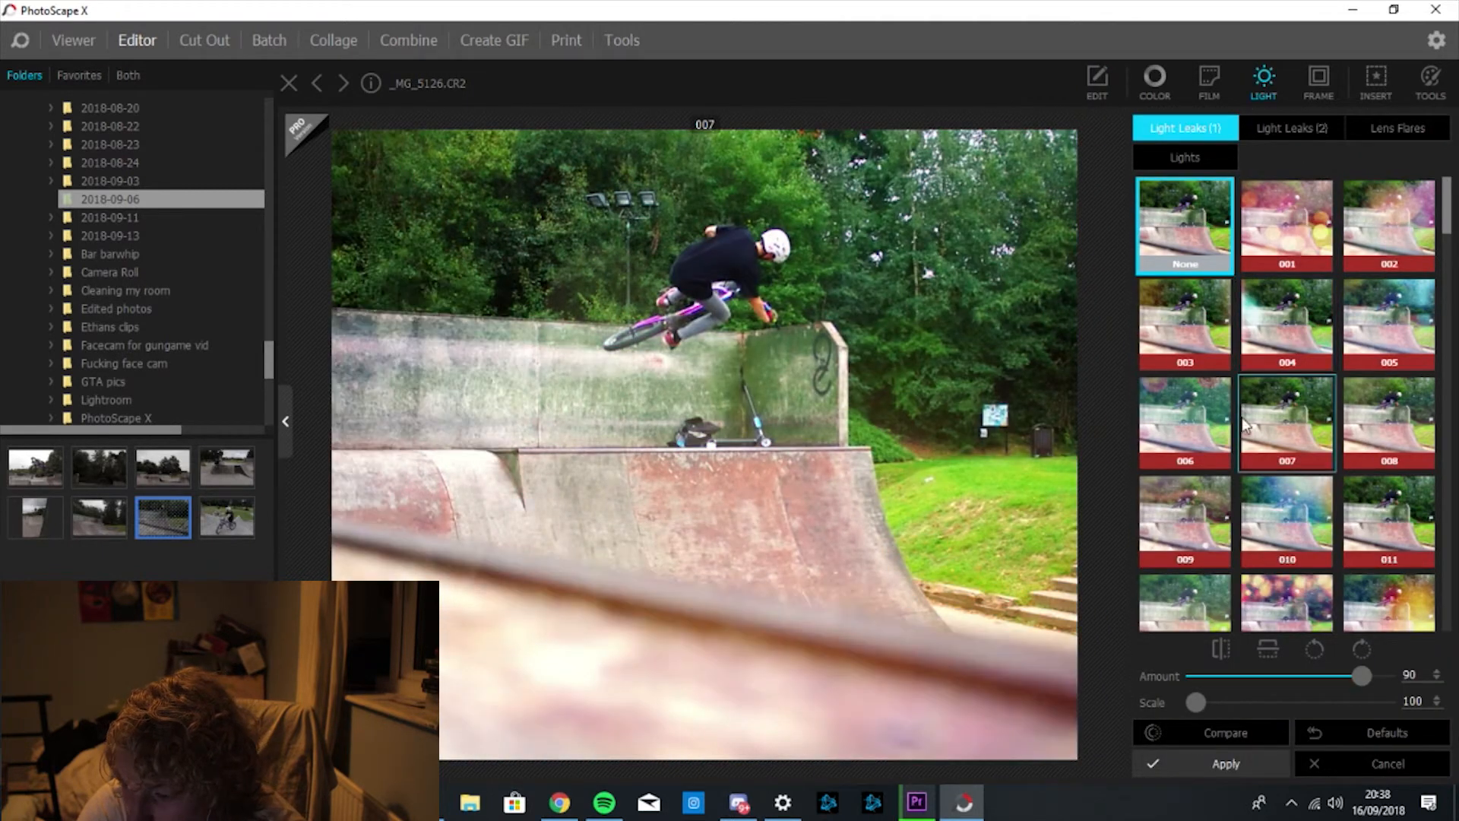
pyautogui.click(1178, 422)
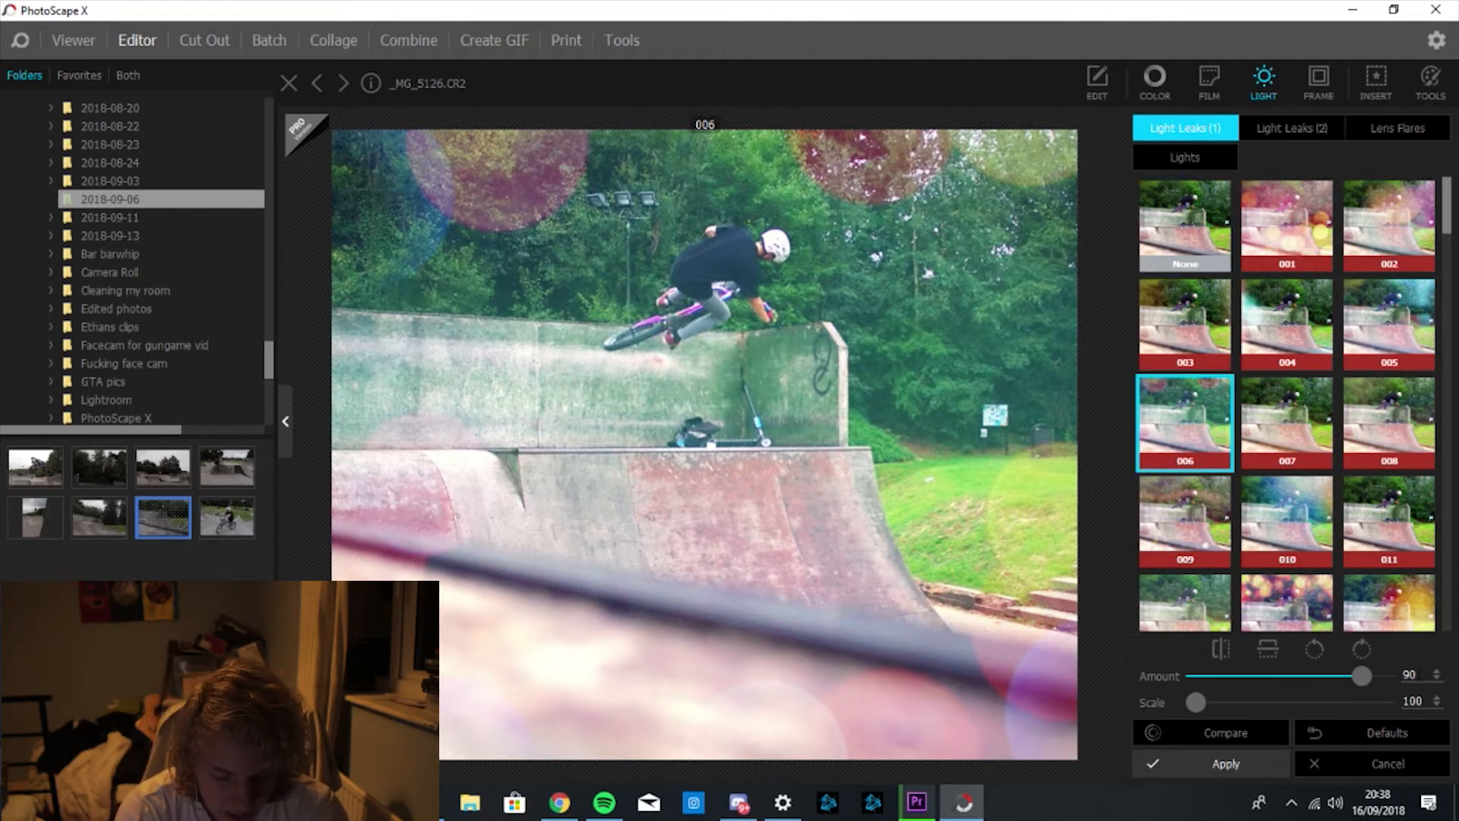
pyautogui.doubleClick(1409, 674)
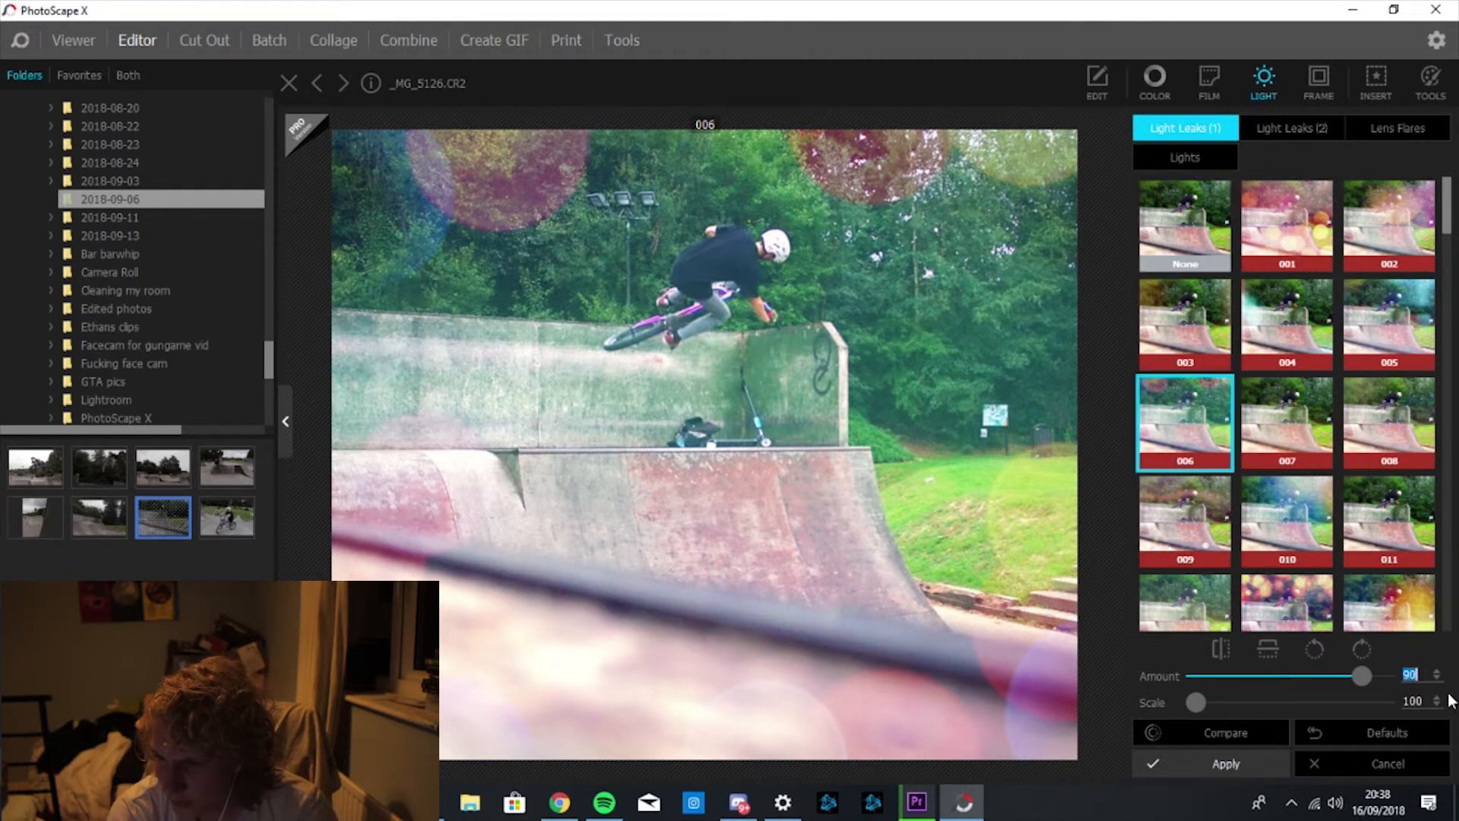
pyautogui.press('BackSpace')
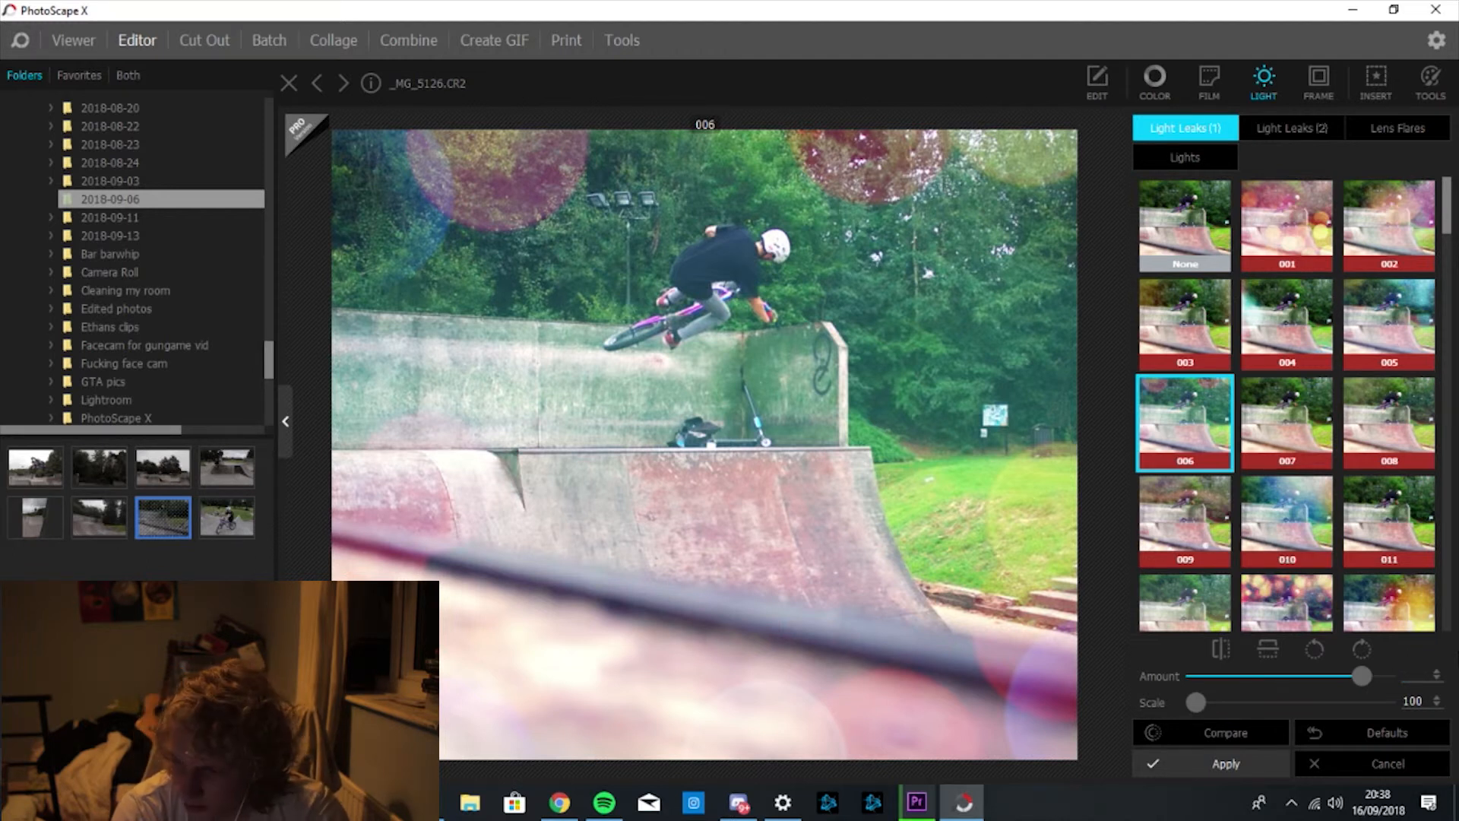
pyautogui.write('20')
pyautogui.press('Return')
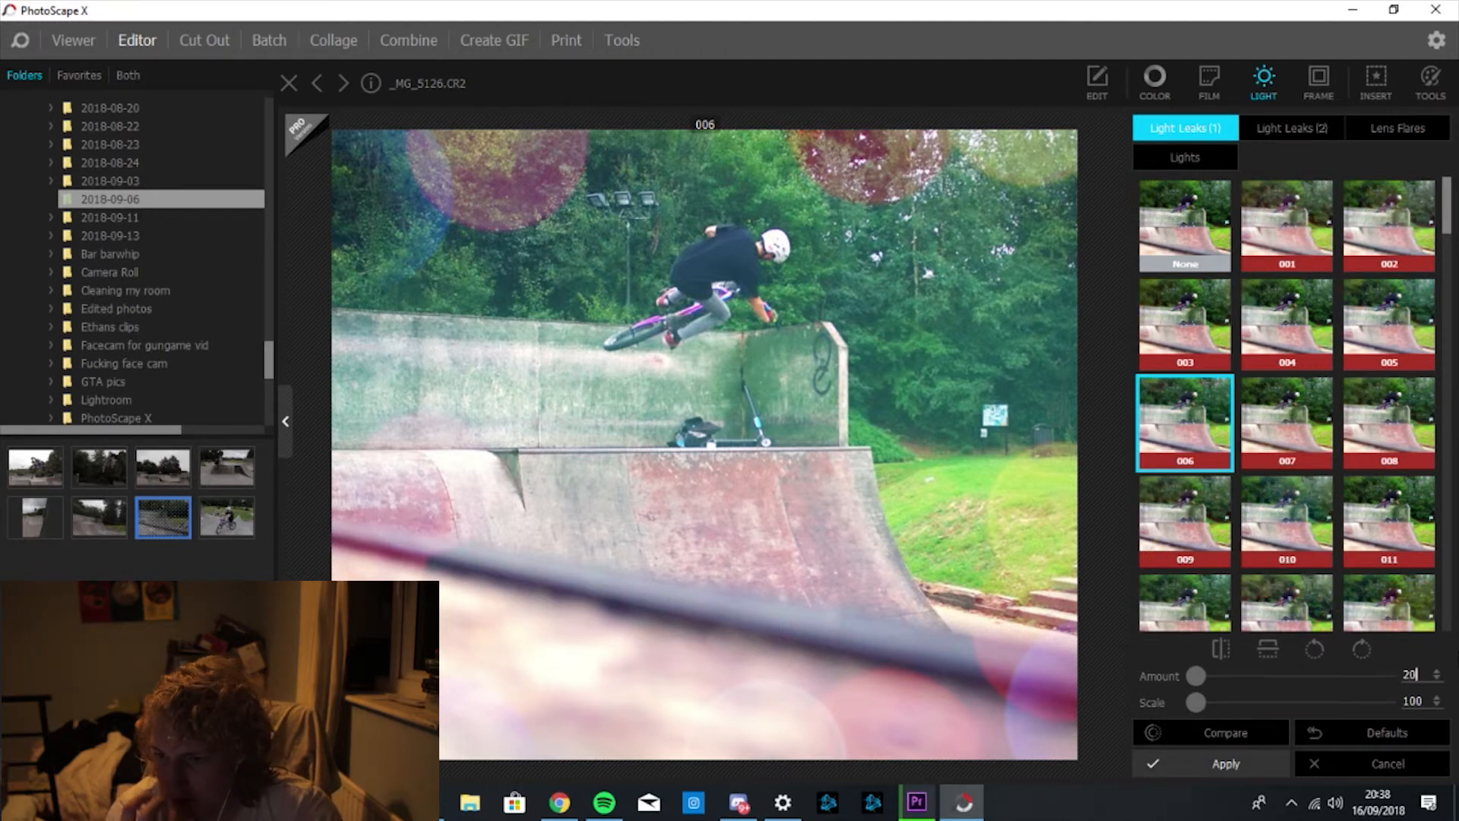
pyautogui.press('BackSpace')
pyautogui.press('BackSpace')
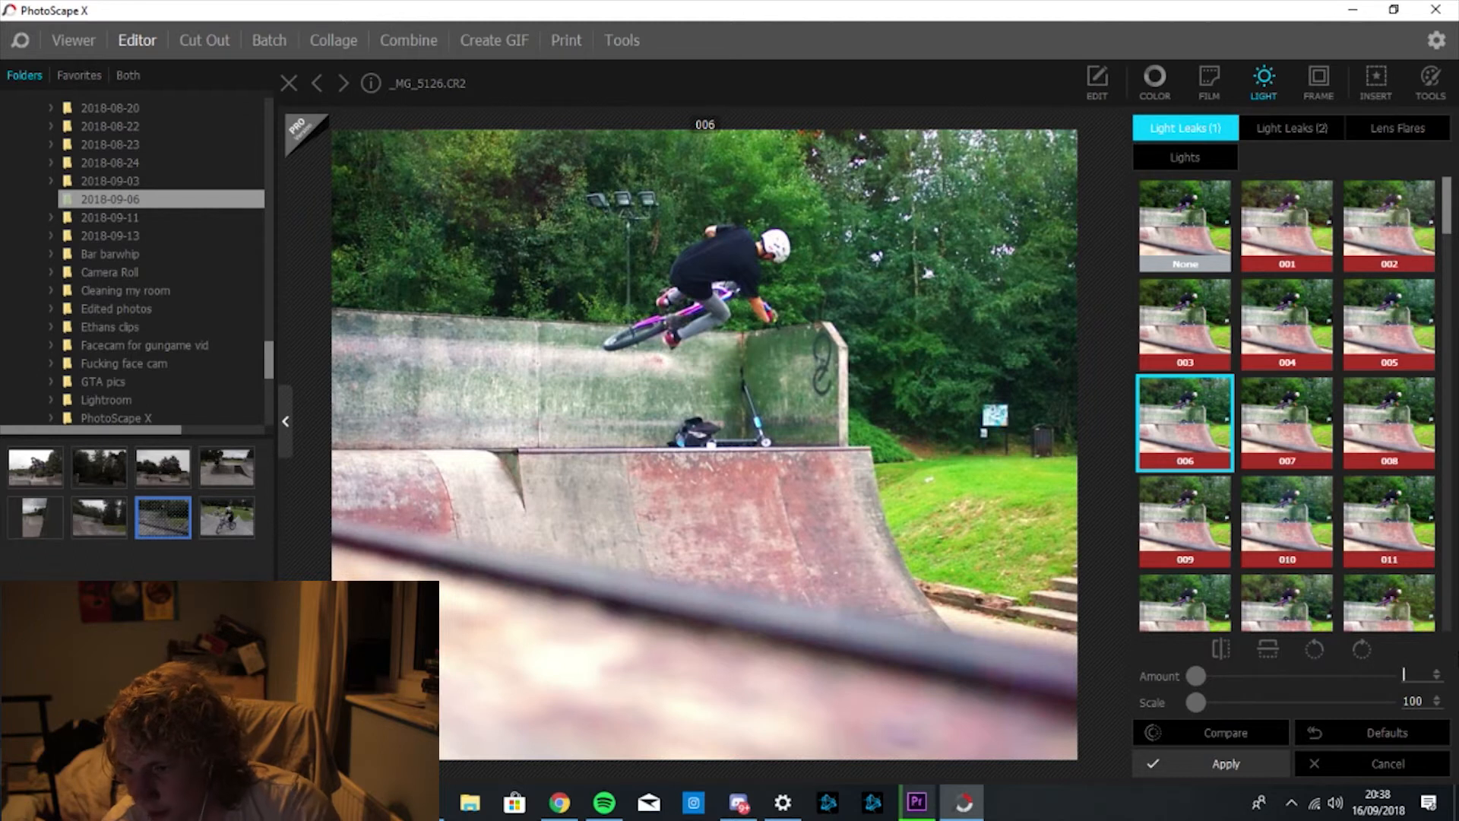
pyautogui.write('40')
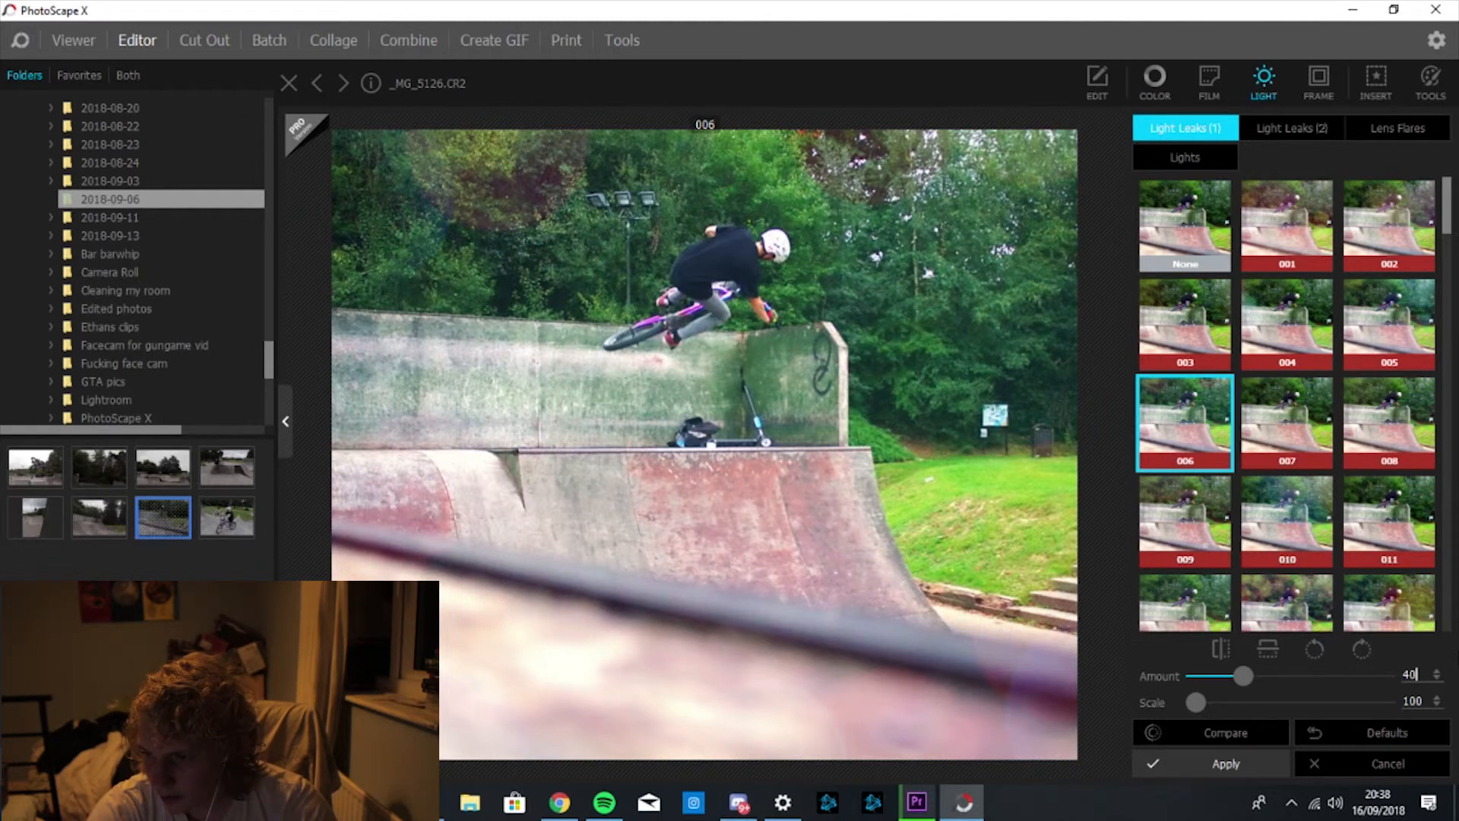
pyautogui.click(1384, 762)
pyautogui.click(1377, 760)
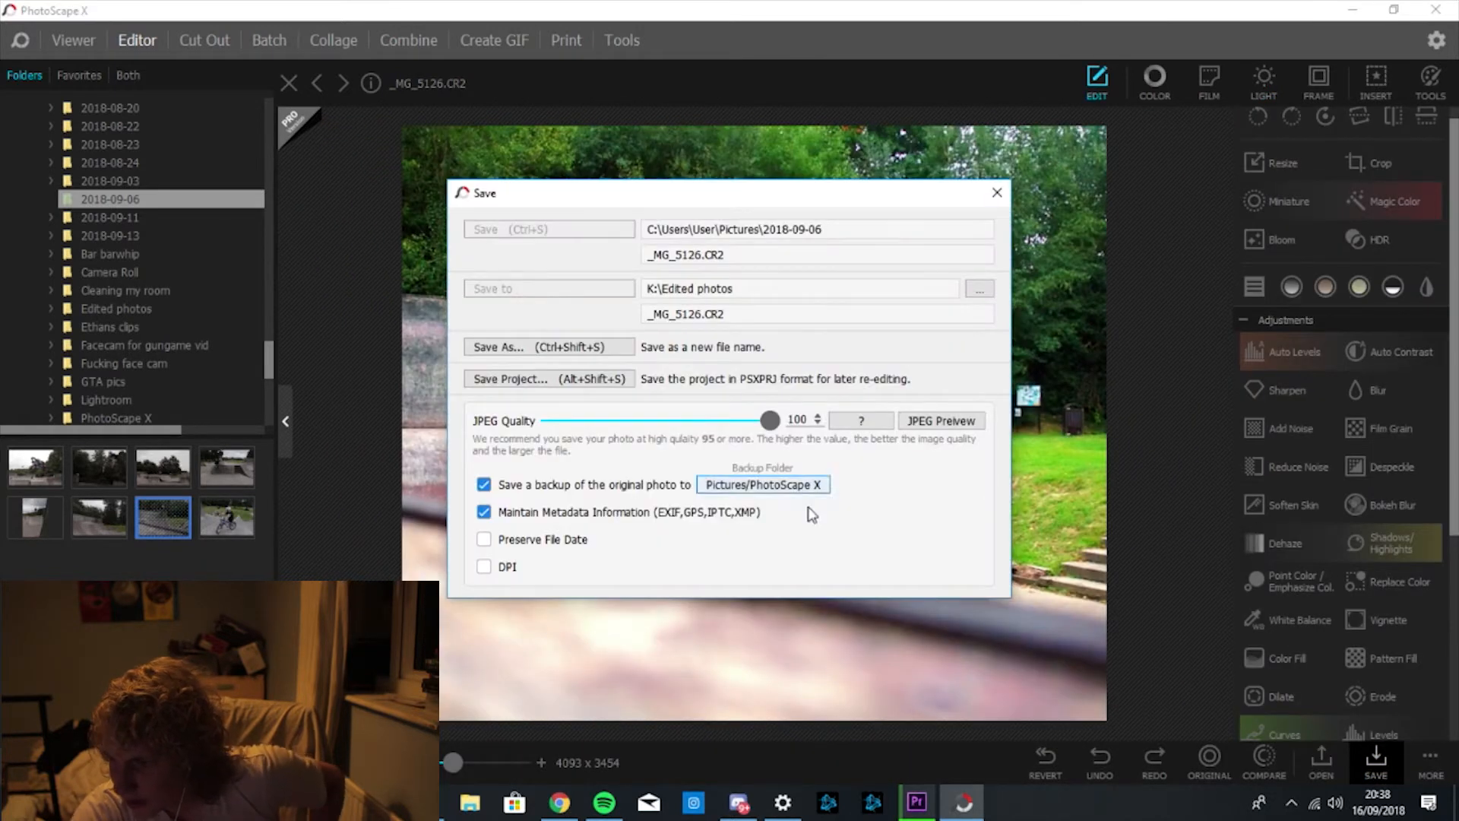
pyautogui.click(1005, 197)
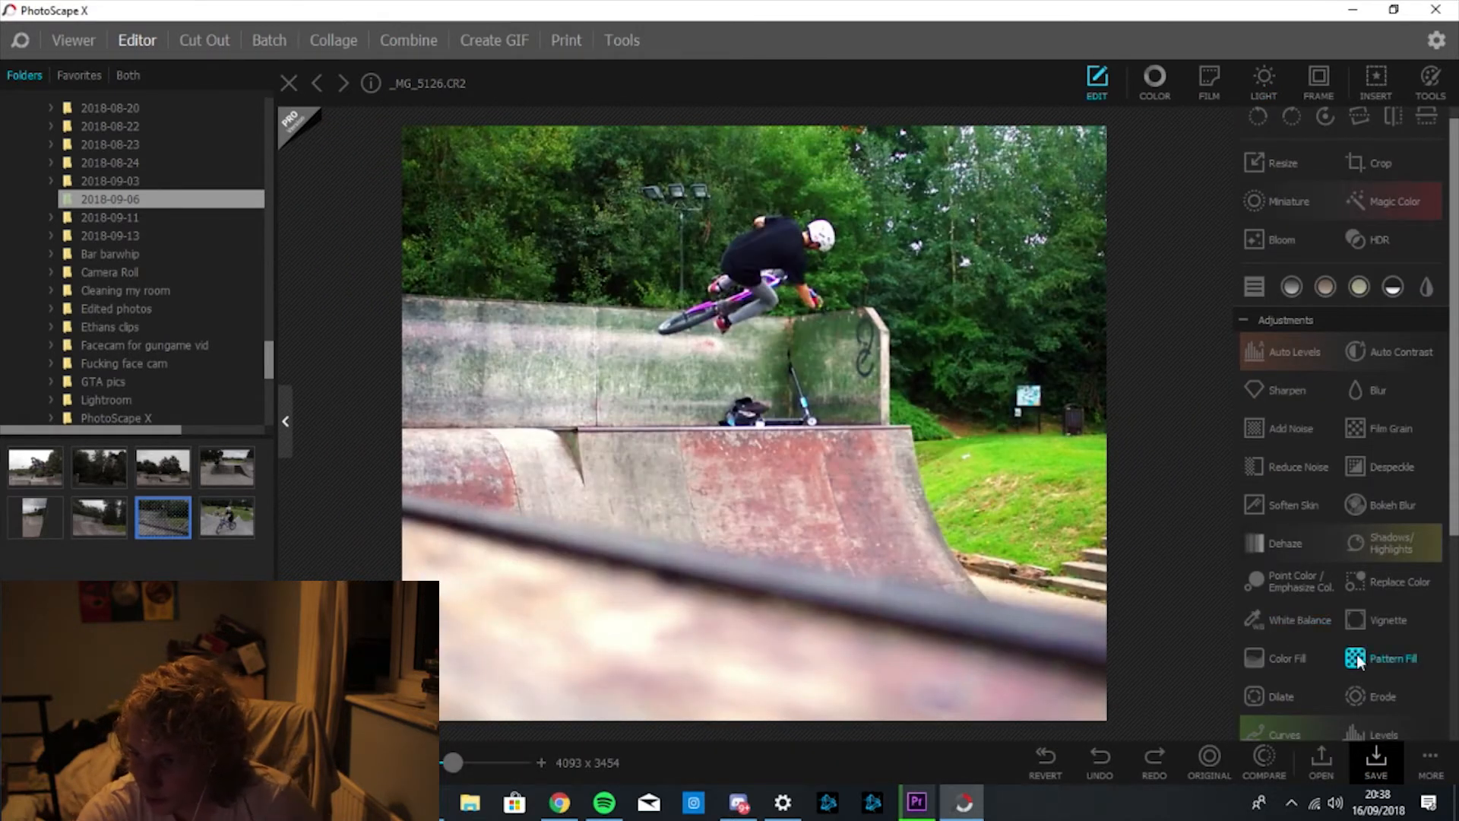
# Start a Color Fill and pick a teal-cyan fill colour (#0b96b2).
pyautogui.click(1286, 663)
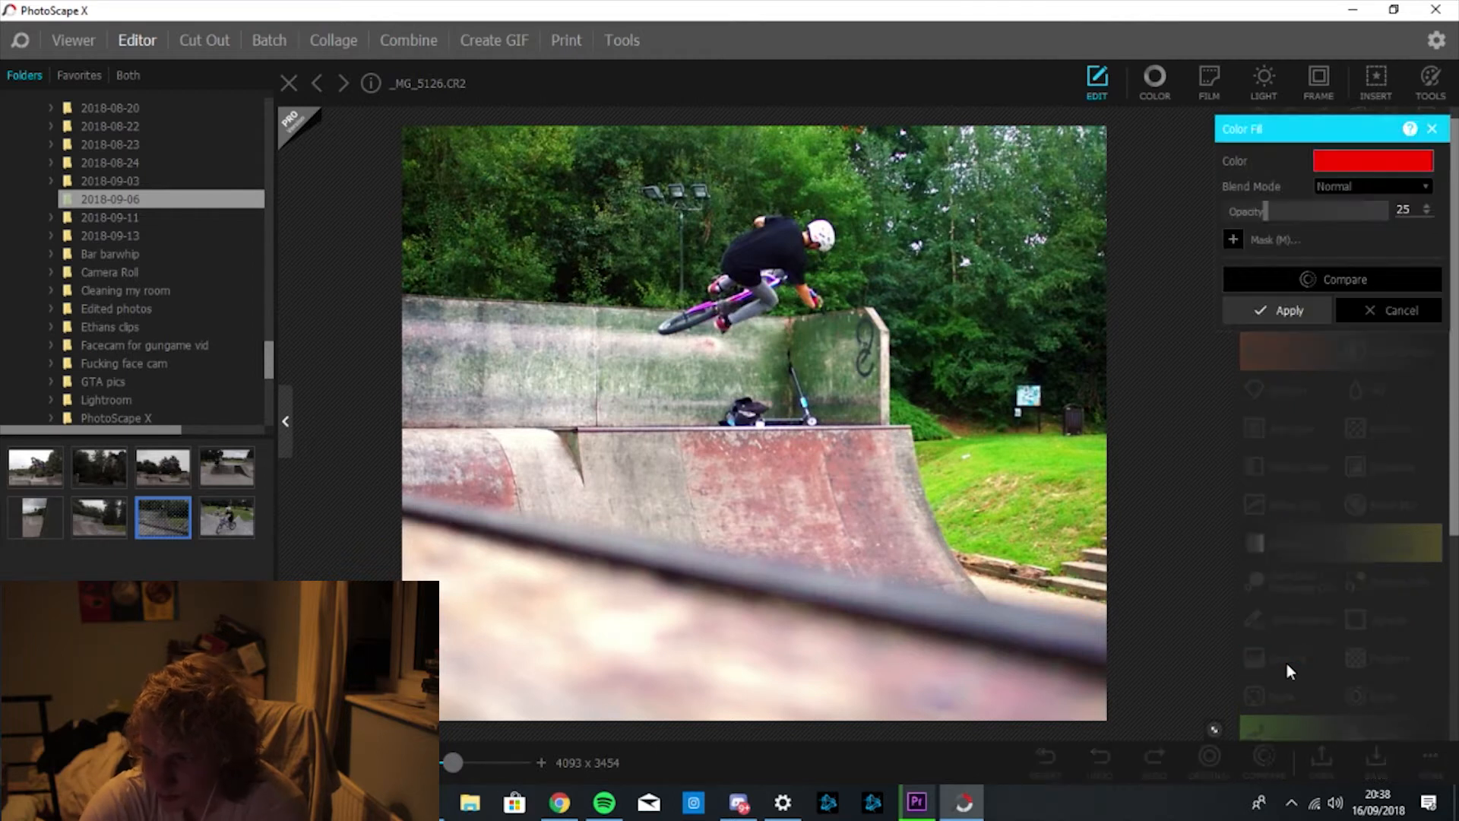
pyautogui.click(1388, 163)
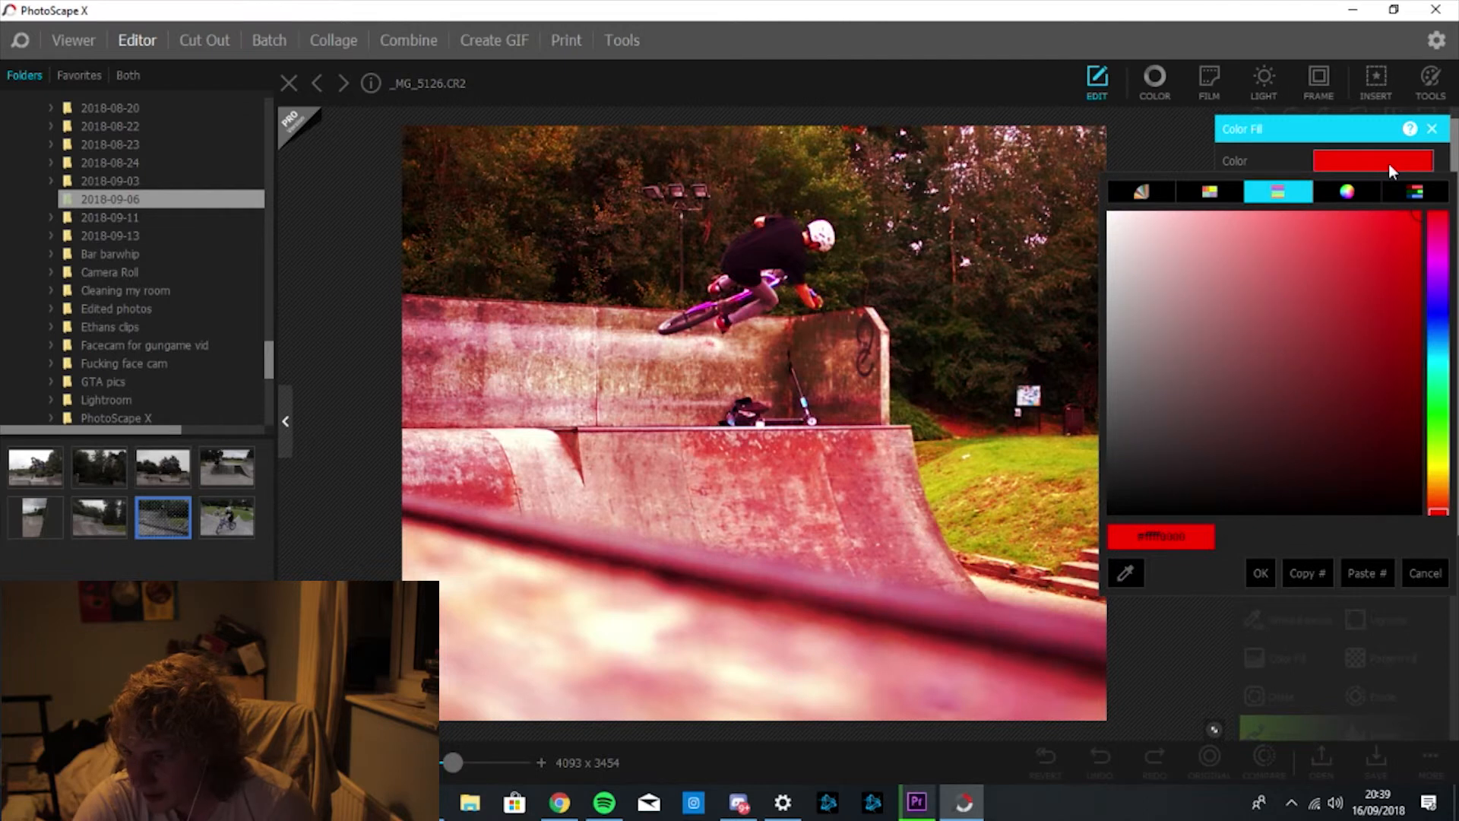
pyautogui.click(1442, 316)
pyautogui.click(1442, 333)
pyautogui.click(1440, 355)
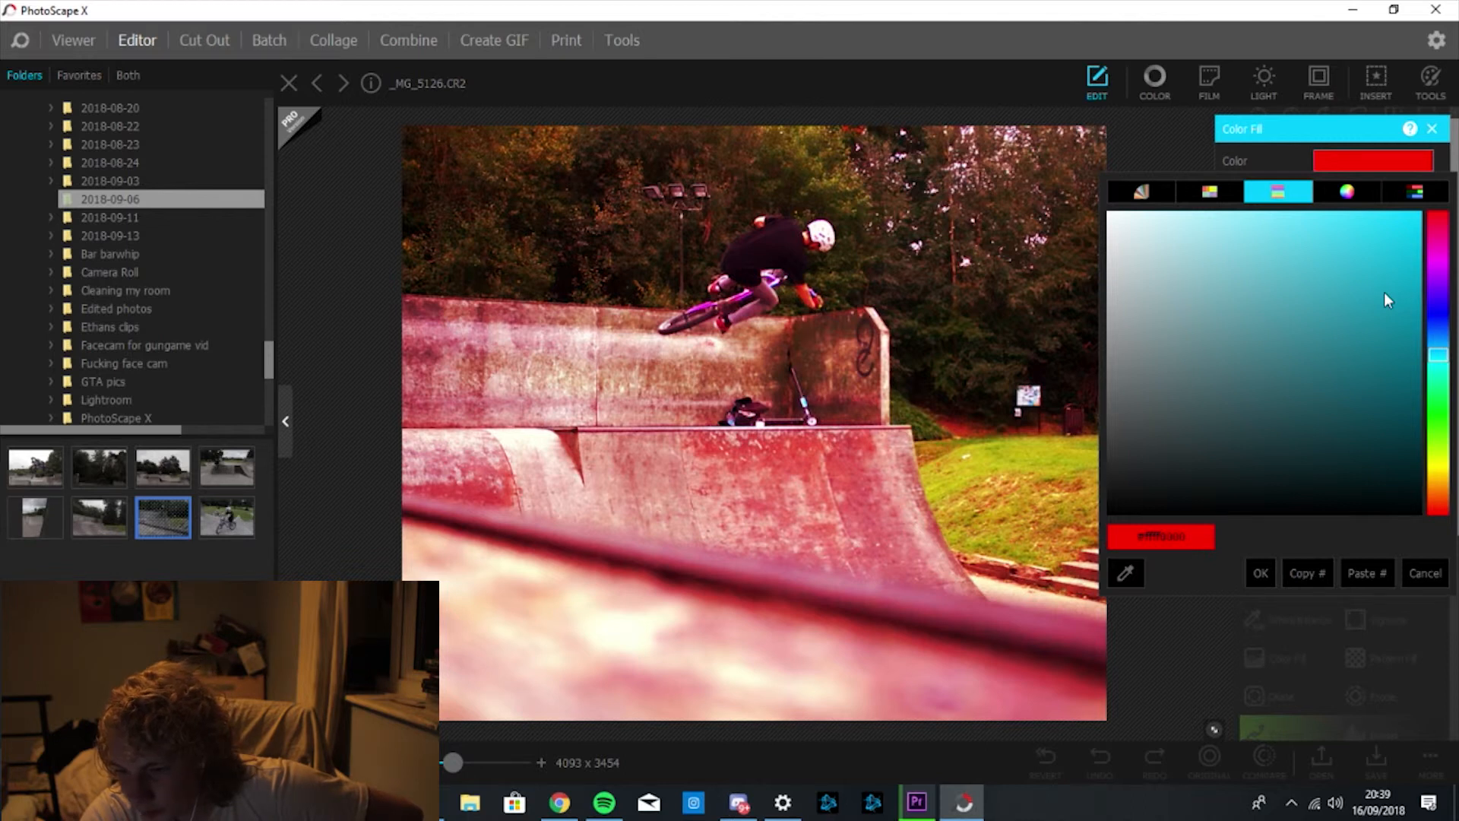
pyautogui.click(1391, 295)
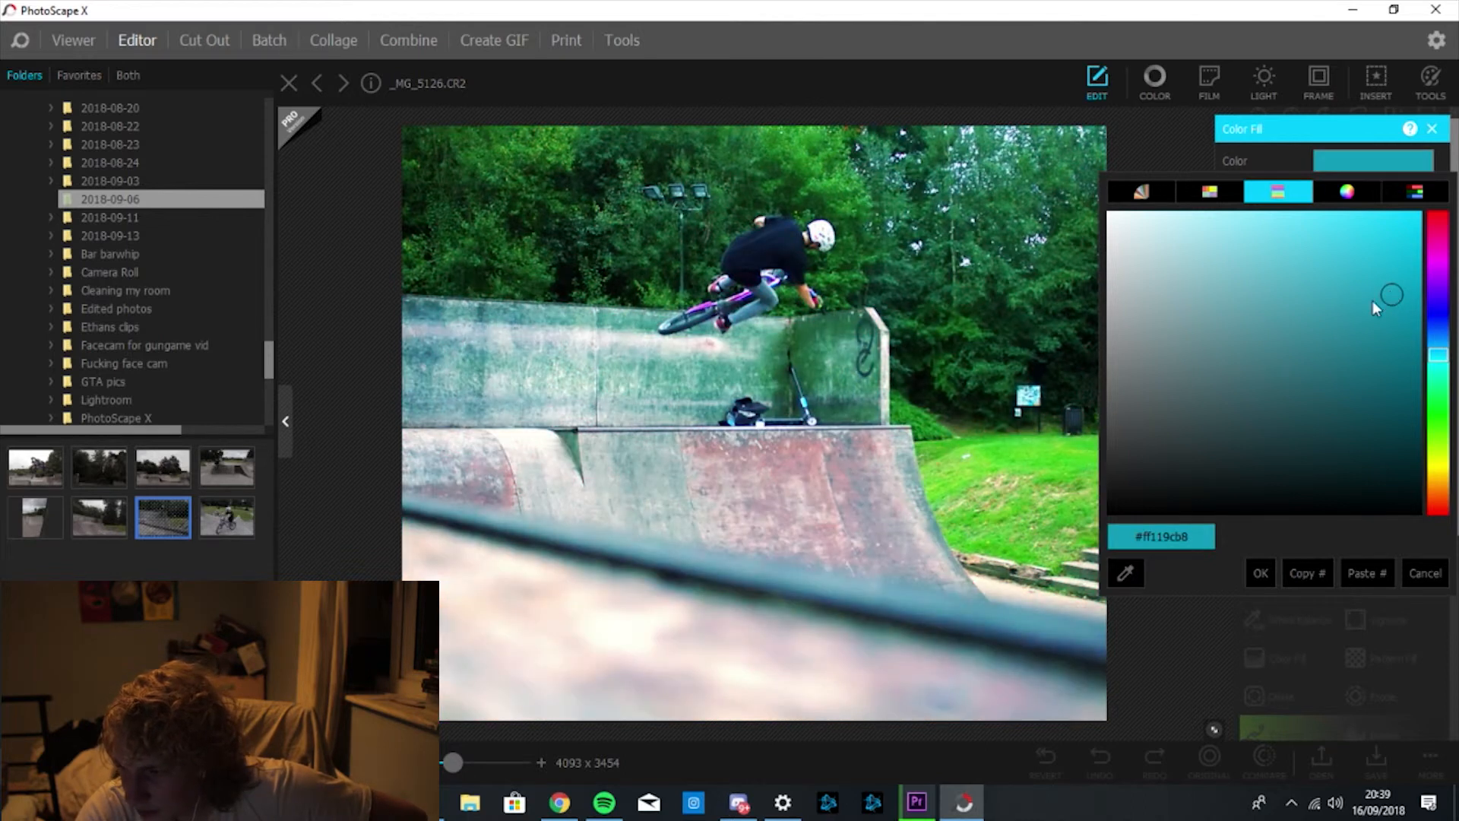
pyautogui.moveTo(1388, 292); pyautogui.dragTo(1403, 302)
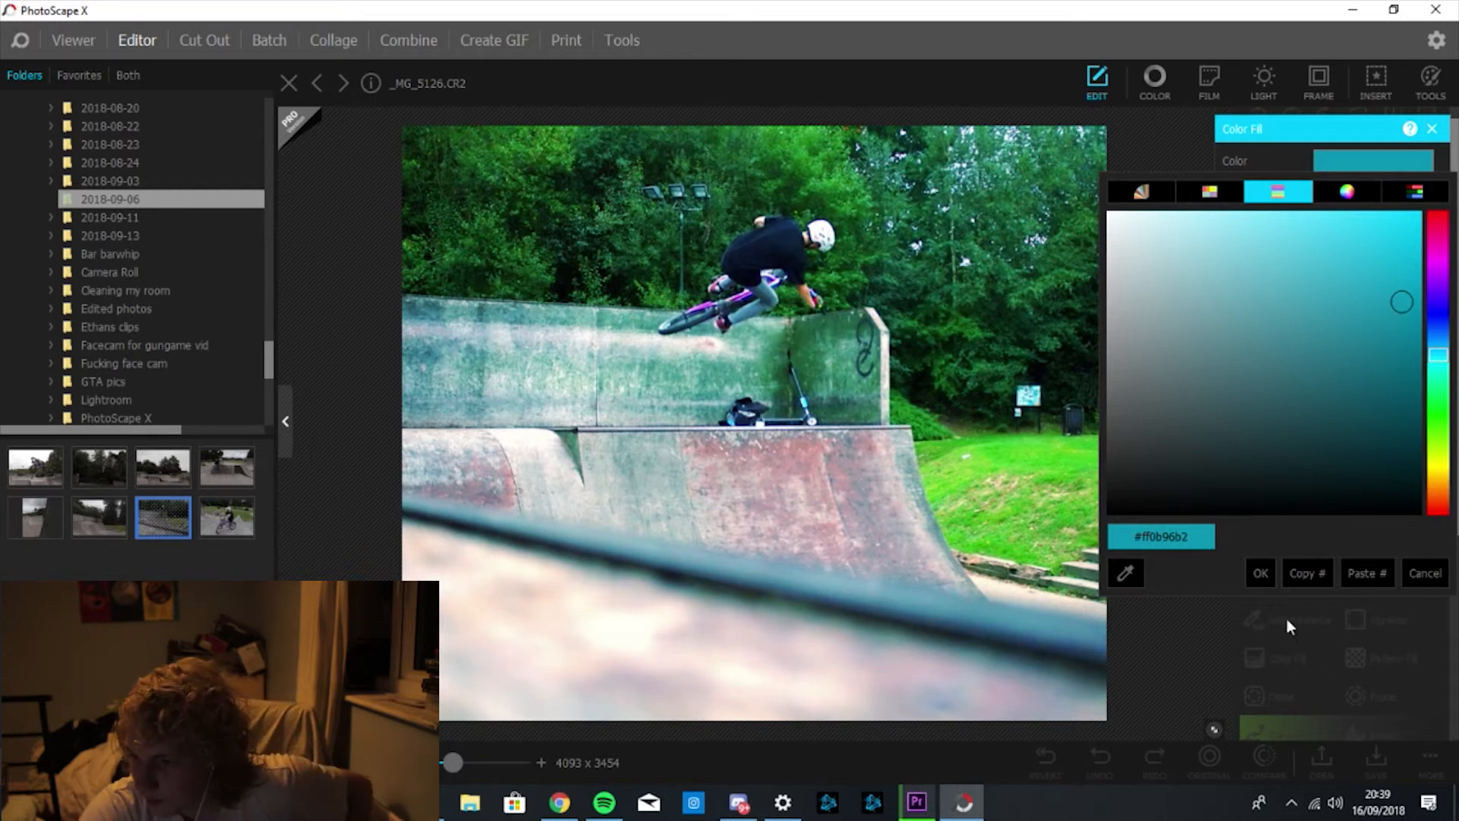
pyautogui.click(1261, 576)
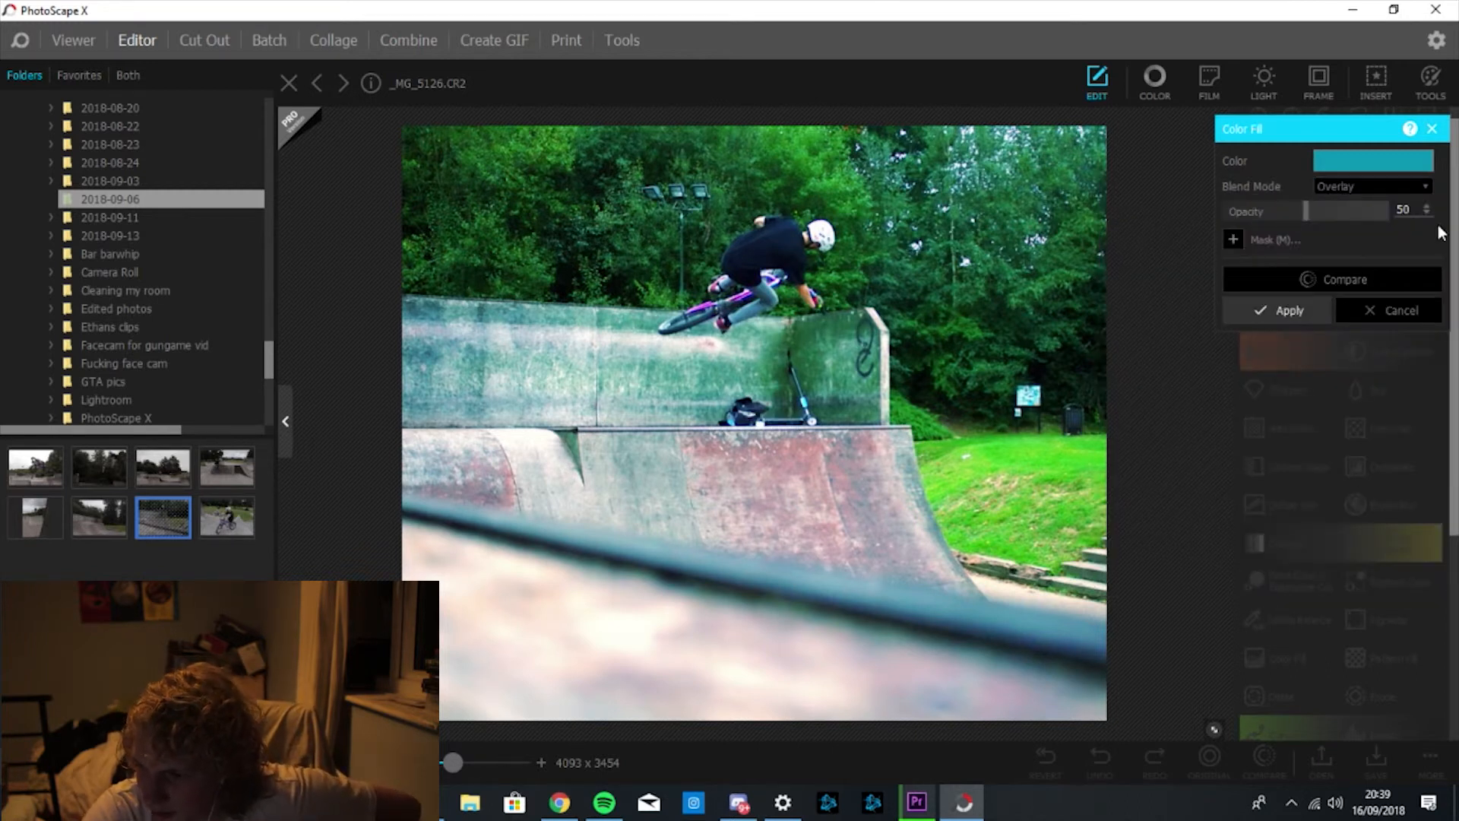
# Set the fill opacity to 25 in Overlay, compare with the original, and apply.
pyautogui.doubleClick(1405, 210)
pyautogui.write('25')
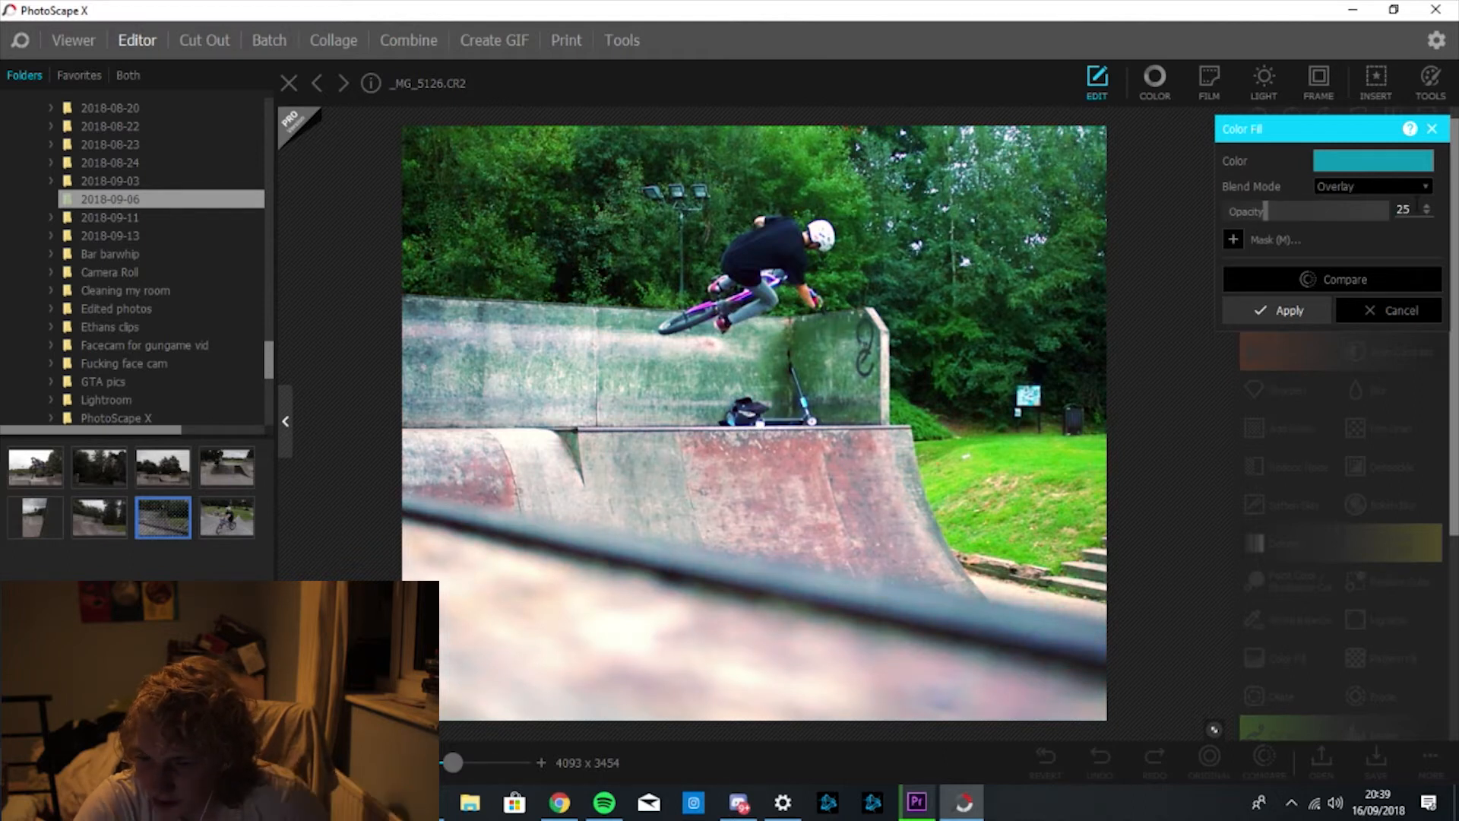
pyautogui.click(1310, 277)
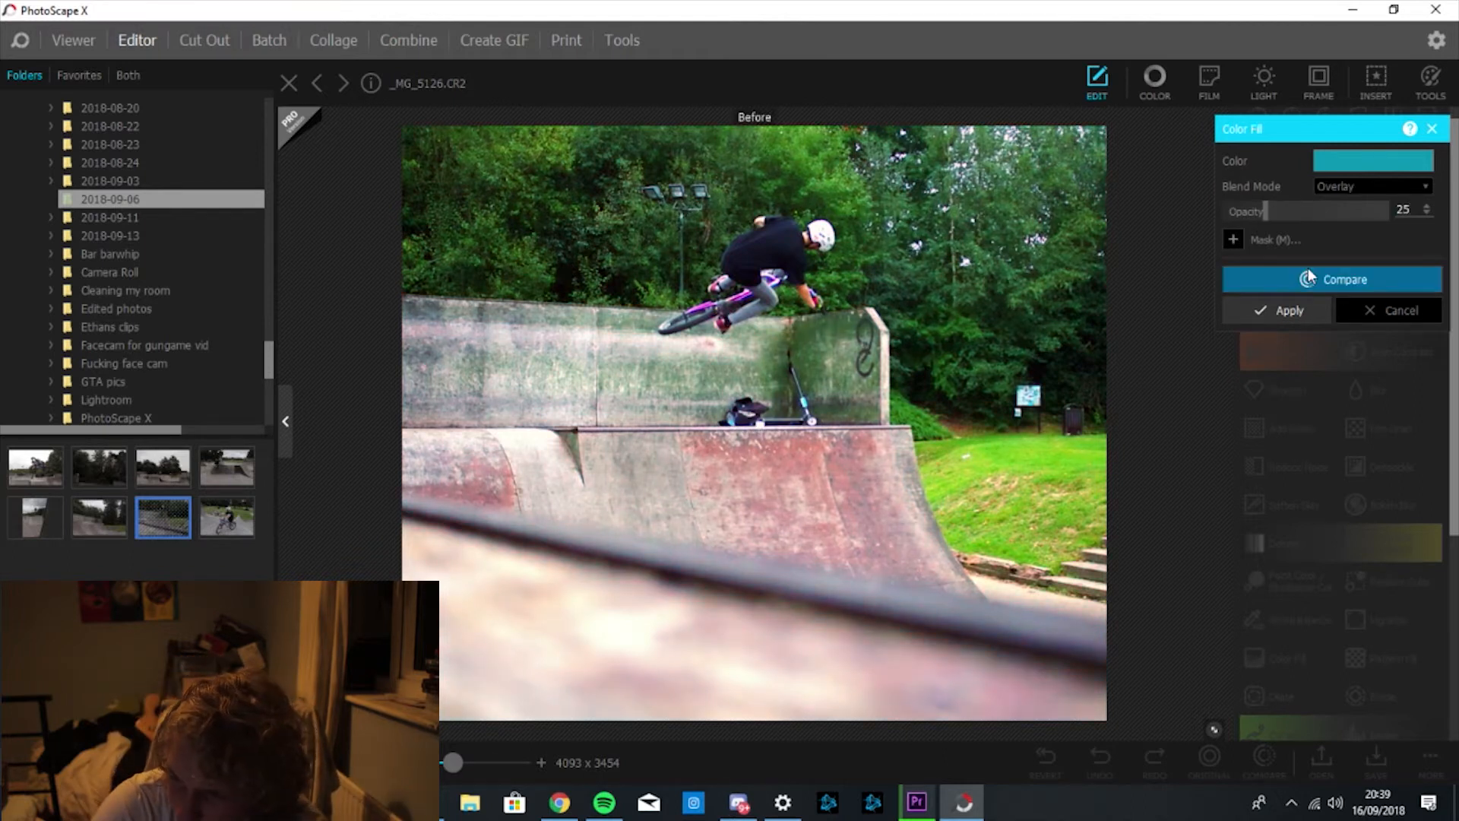
pyautogui.click(1341, 282)
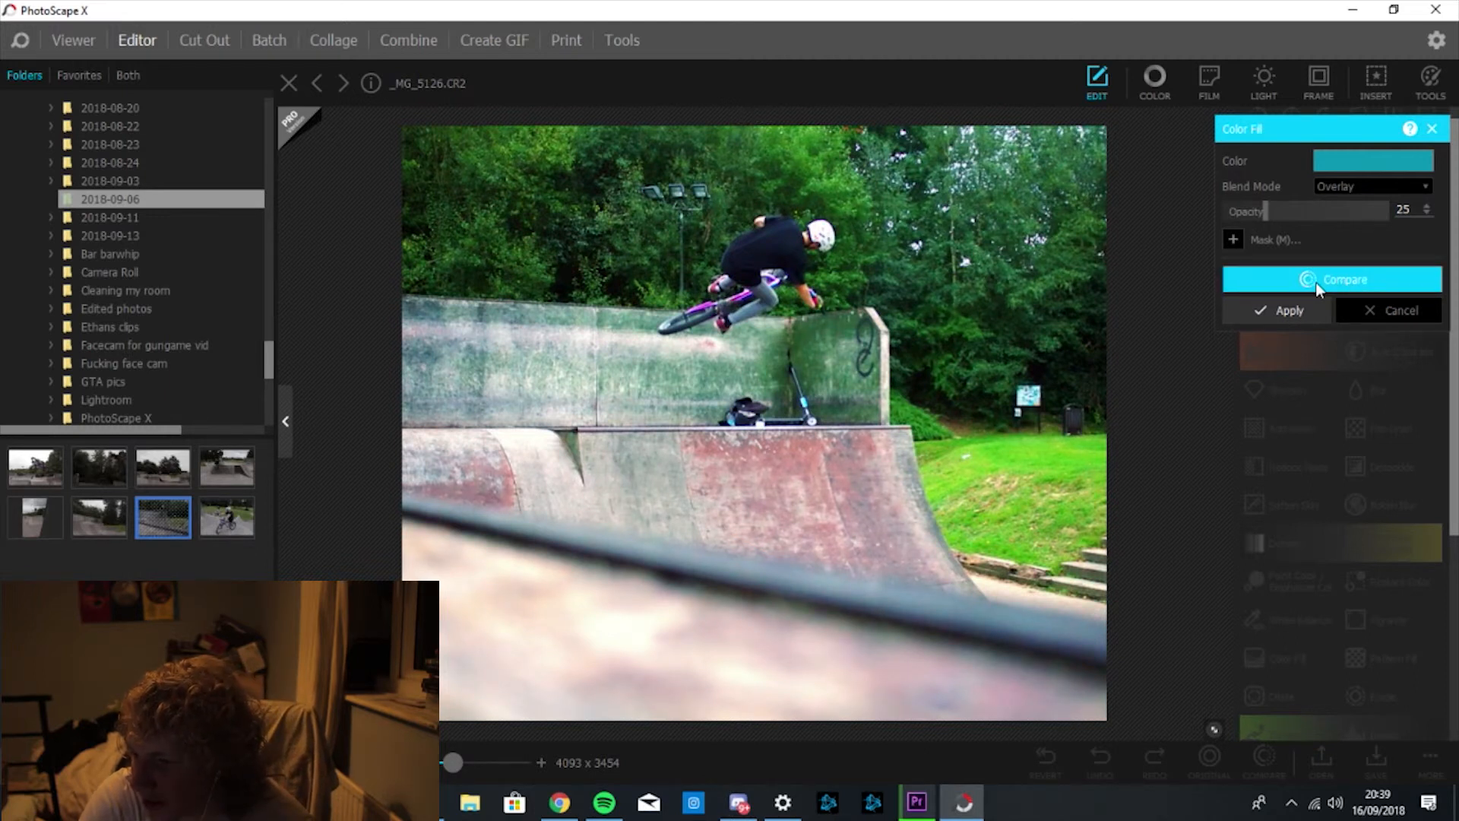
pyautogui.click(1307, 304)
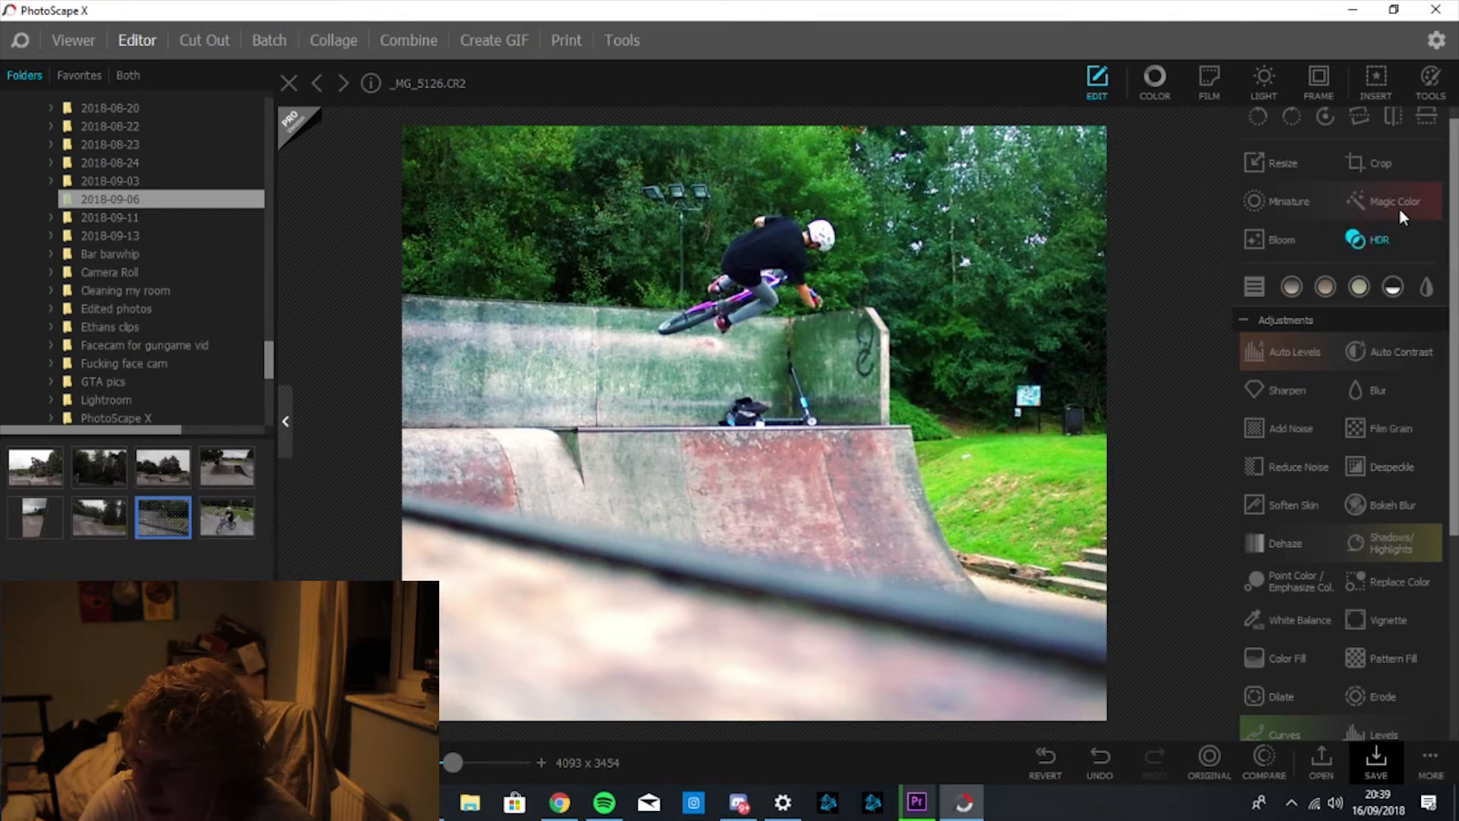
pyautogui.click(1372, 240)
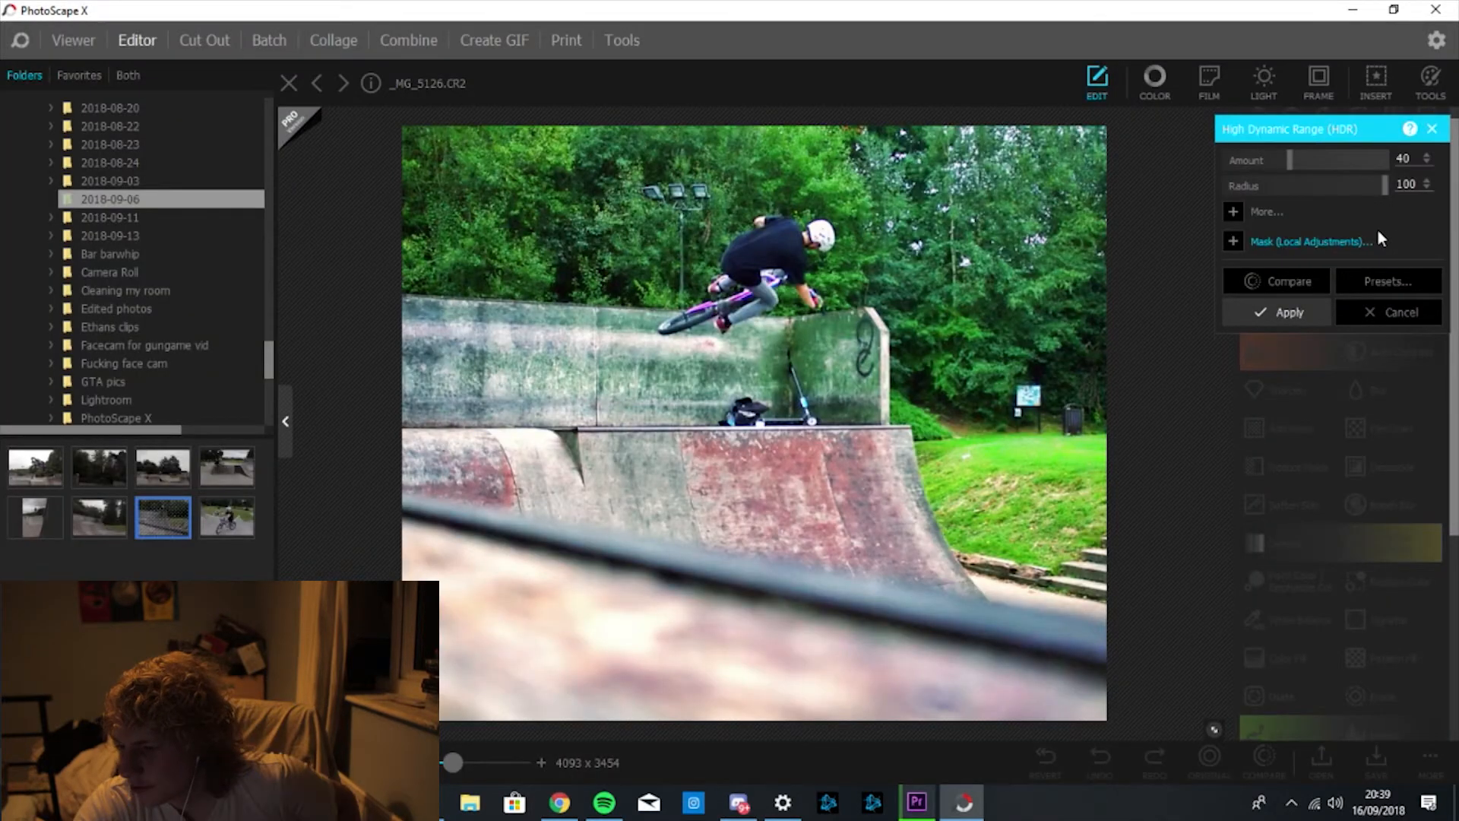
pyautogui.click(1397, 312)
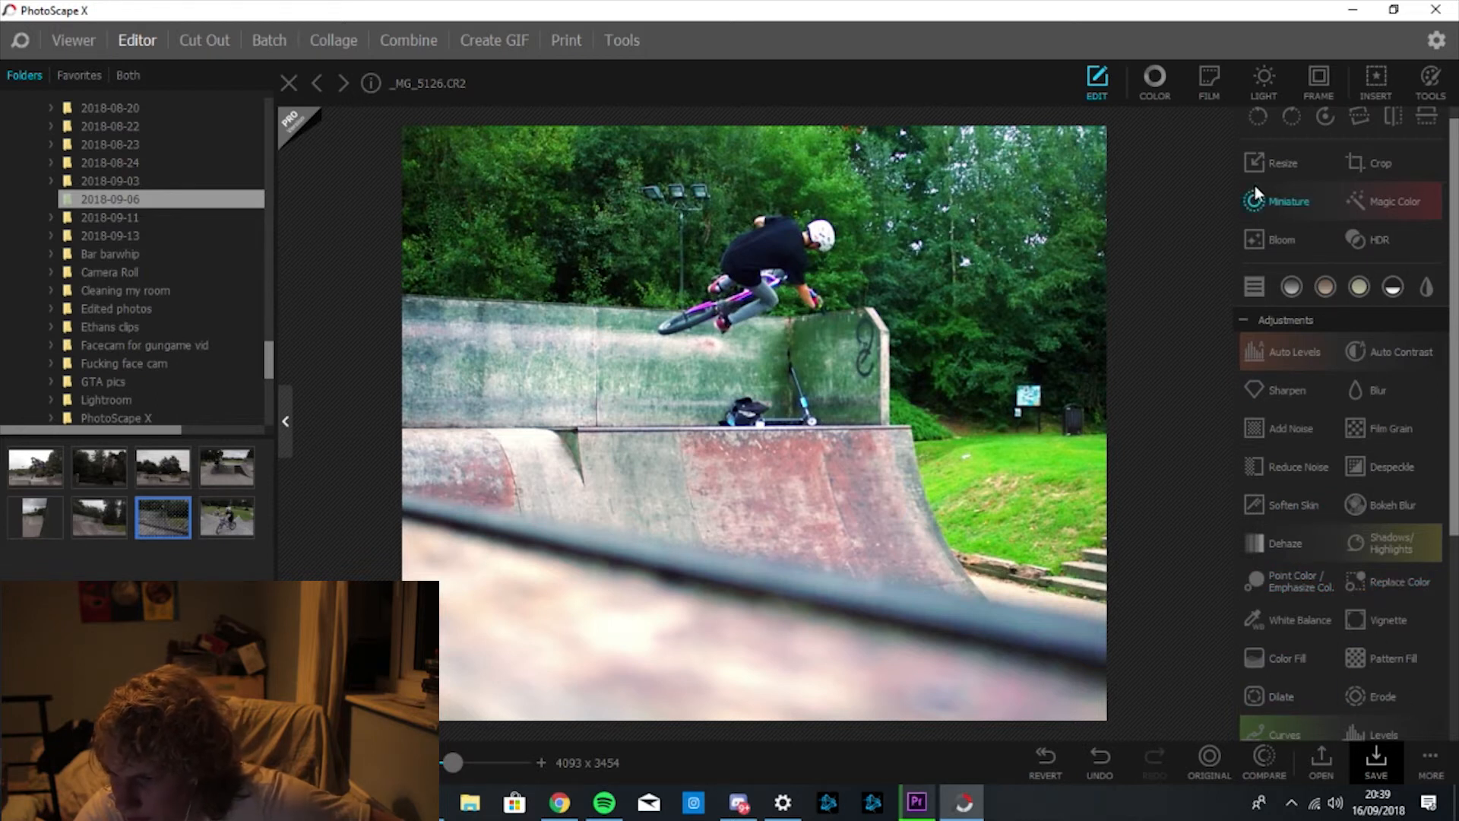
pyautogui.click(1264, 84)
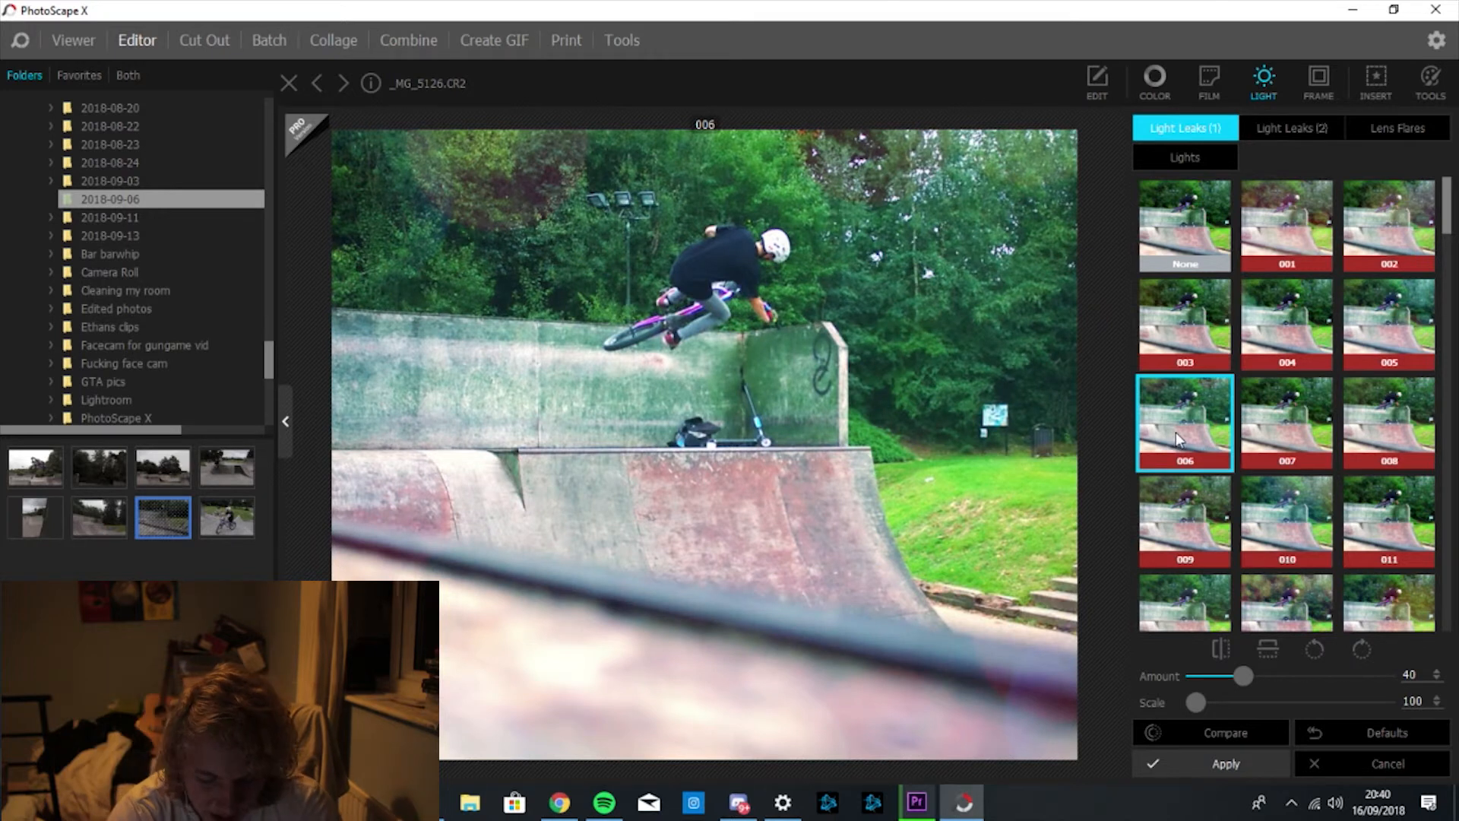
# Adjust the light leak 006 scale, trying 20 and 40 before settling on 100.
pyautogui.moveTo(1196, 702); pyautogui.dragTo(1209, 701)
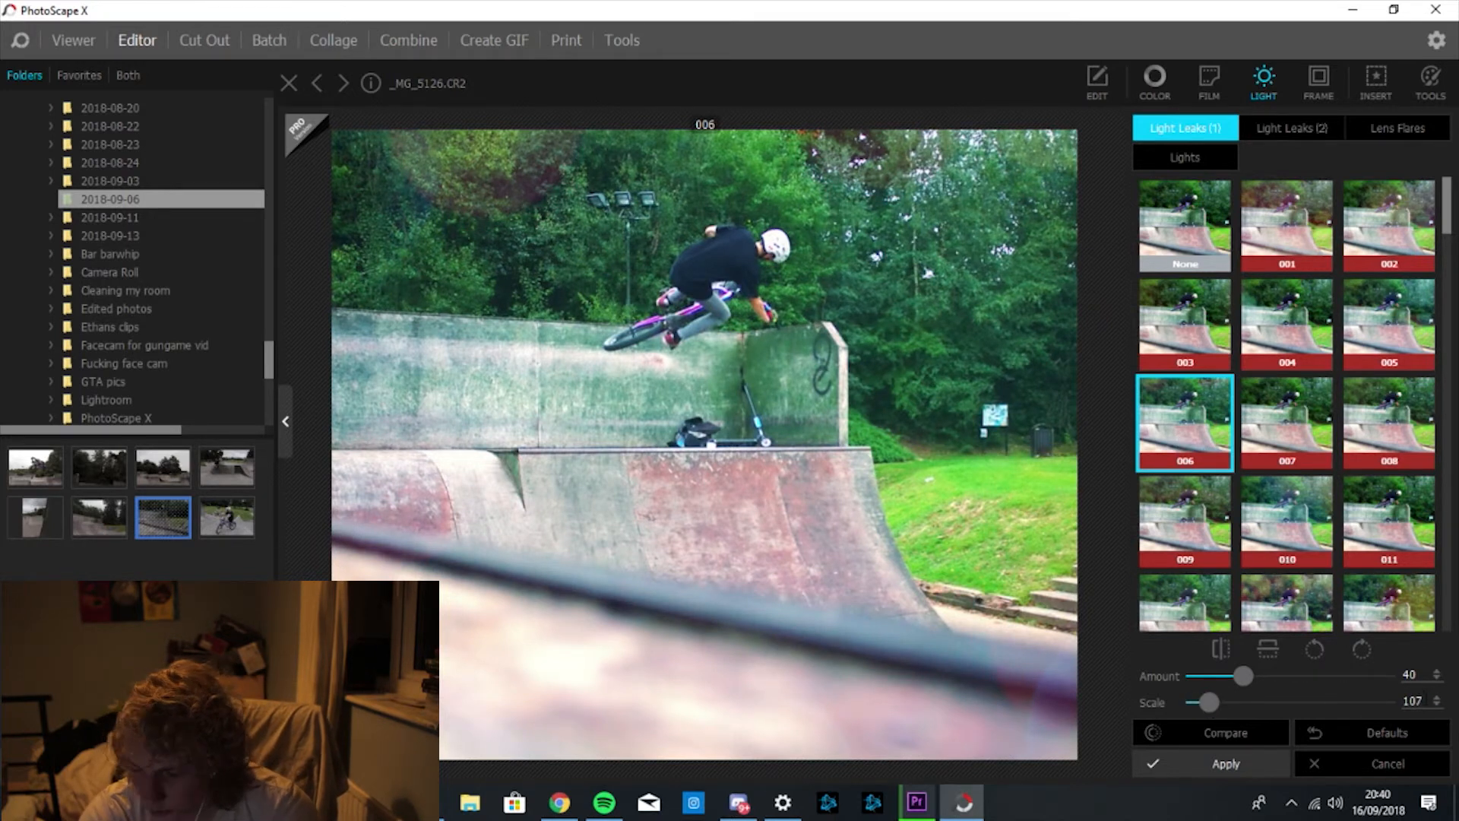
pyautogui.click(1423, 700)
pyautogui.press('BackSpace')
pyautogui.press('BackSpace')
pyautogui.write('20')
pyautogui.press('BackSpace')
pyautogui.press('BackSpace')
pyautogui.write('40')
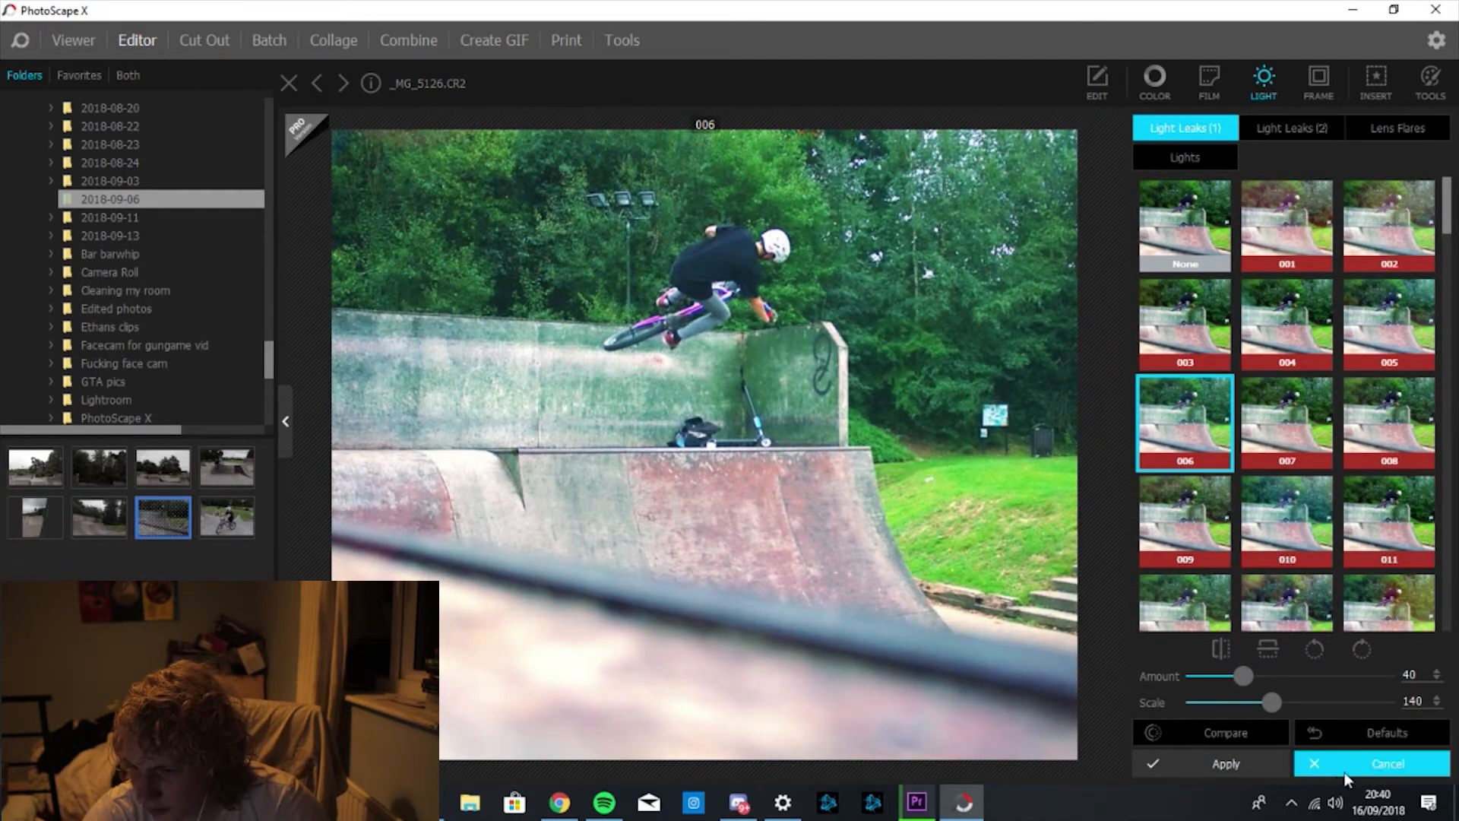
pyautogui.press('BackSpace')
pyautogui.press('BackSpace')
pyautogui.write('00')
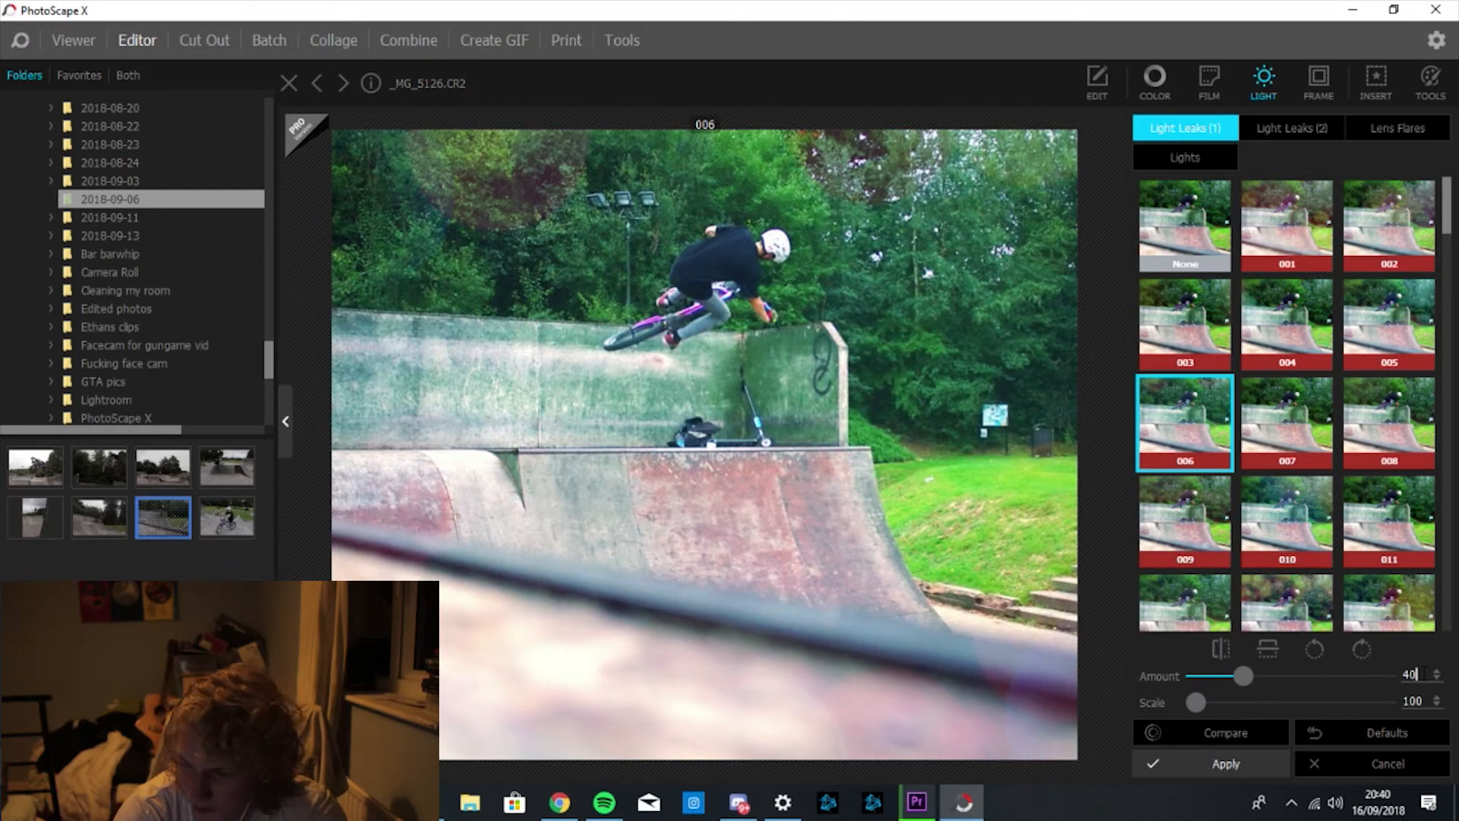
# Set the light-leak Amount to 45 after trying 60 and 55, compare, and apply.
pyautogui.press('BackSpace')
pyautogui.press('BackSpace')
pyautogui.write('60')
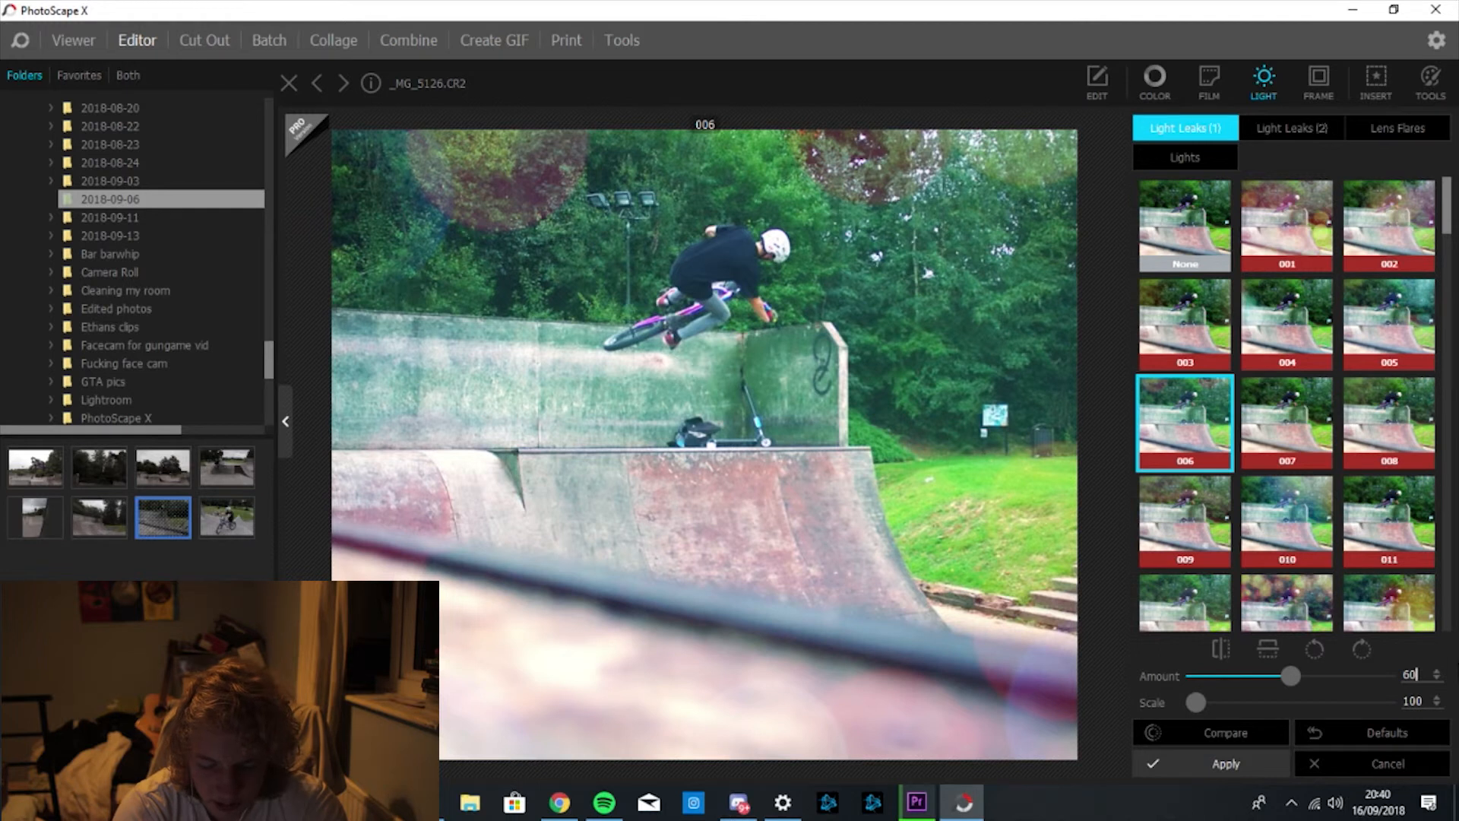
pyautogui.press('BackSpace')
pyautogui.press('BackSpace')
pyautogui.write('55')
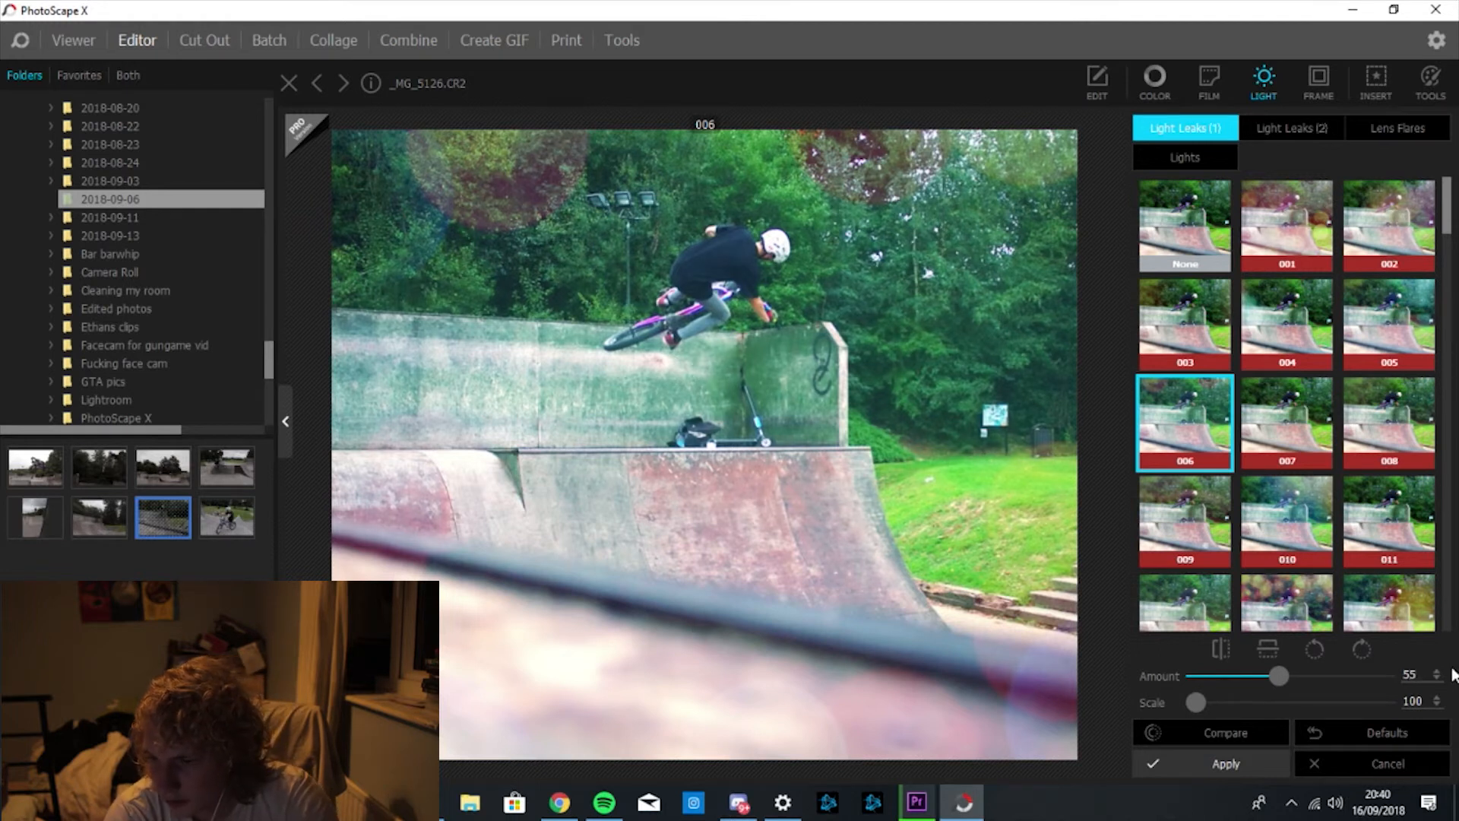
pyautogui.press('BackSpace')
pyautogui.press('BackSpace')
pyautogui.write('45')
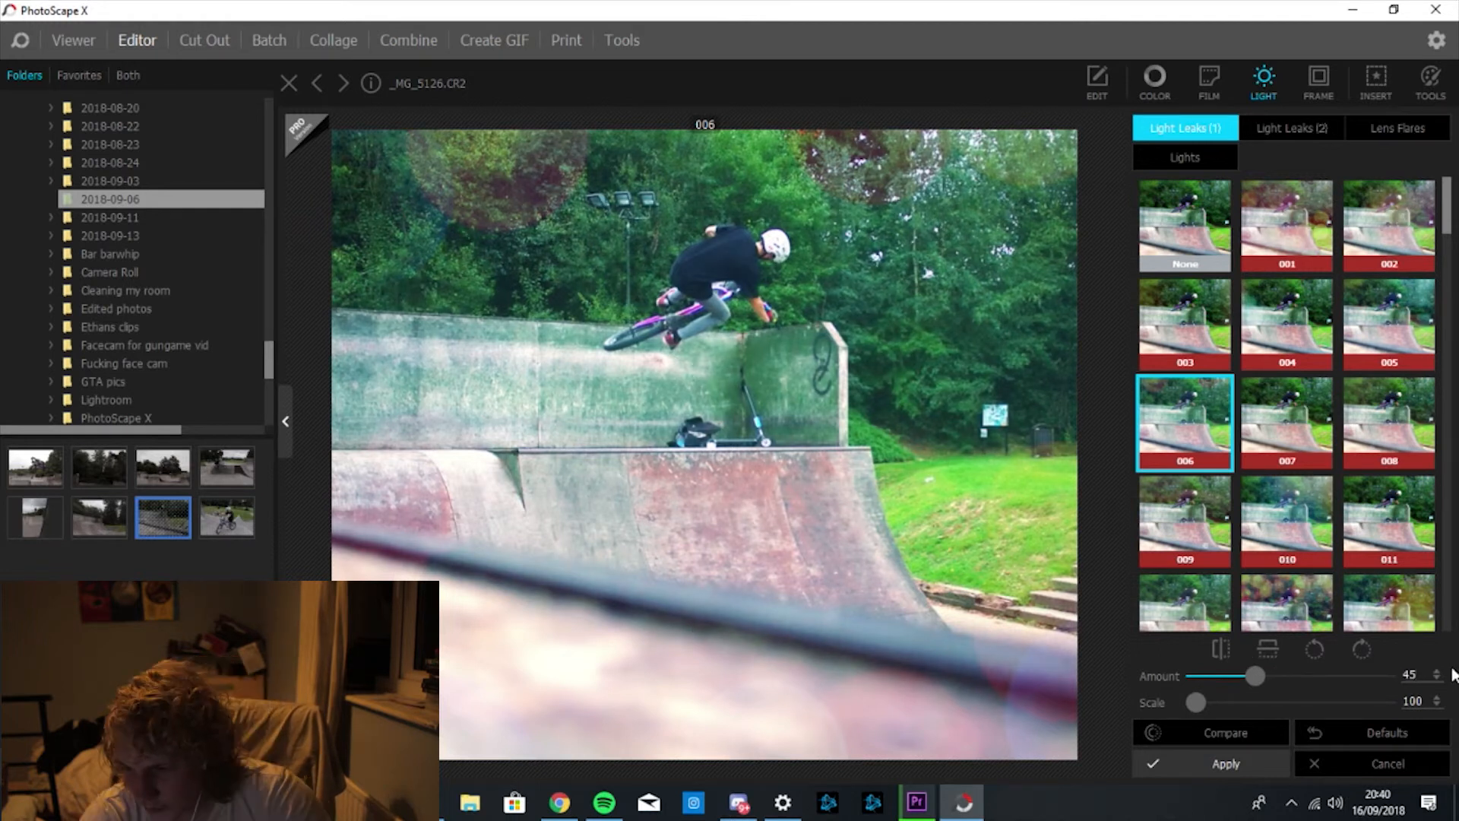
pyautogui.click(1263, 743)
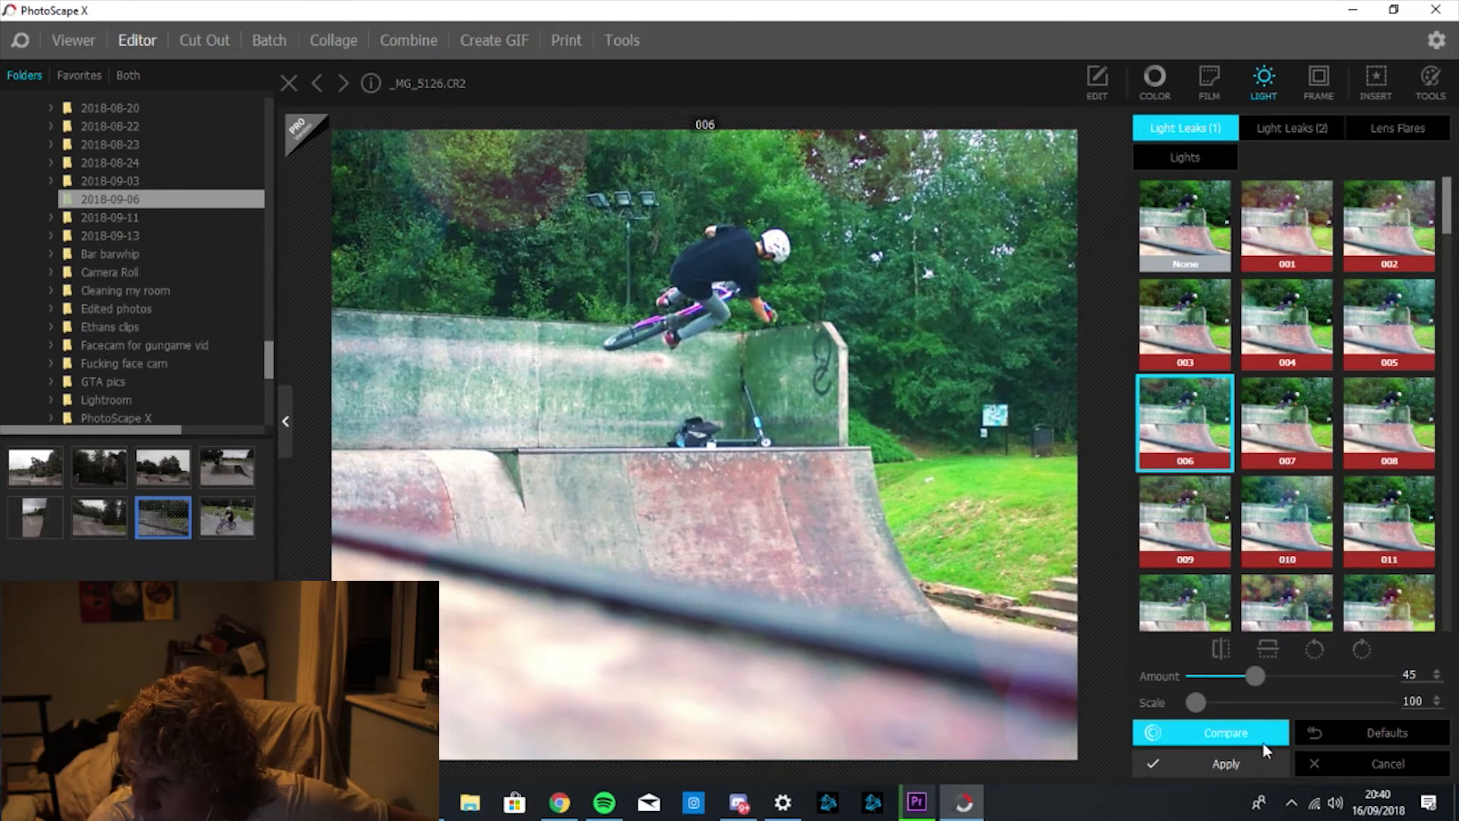
pyautogui.click(1221, 760)
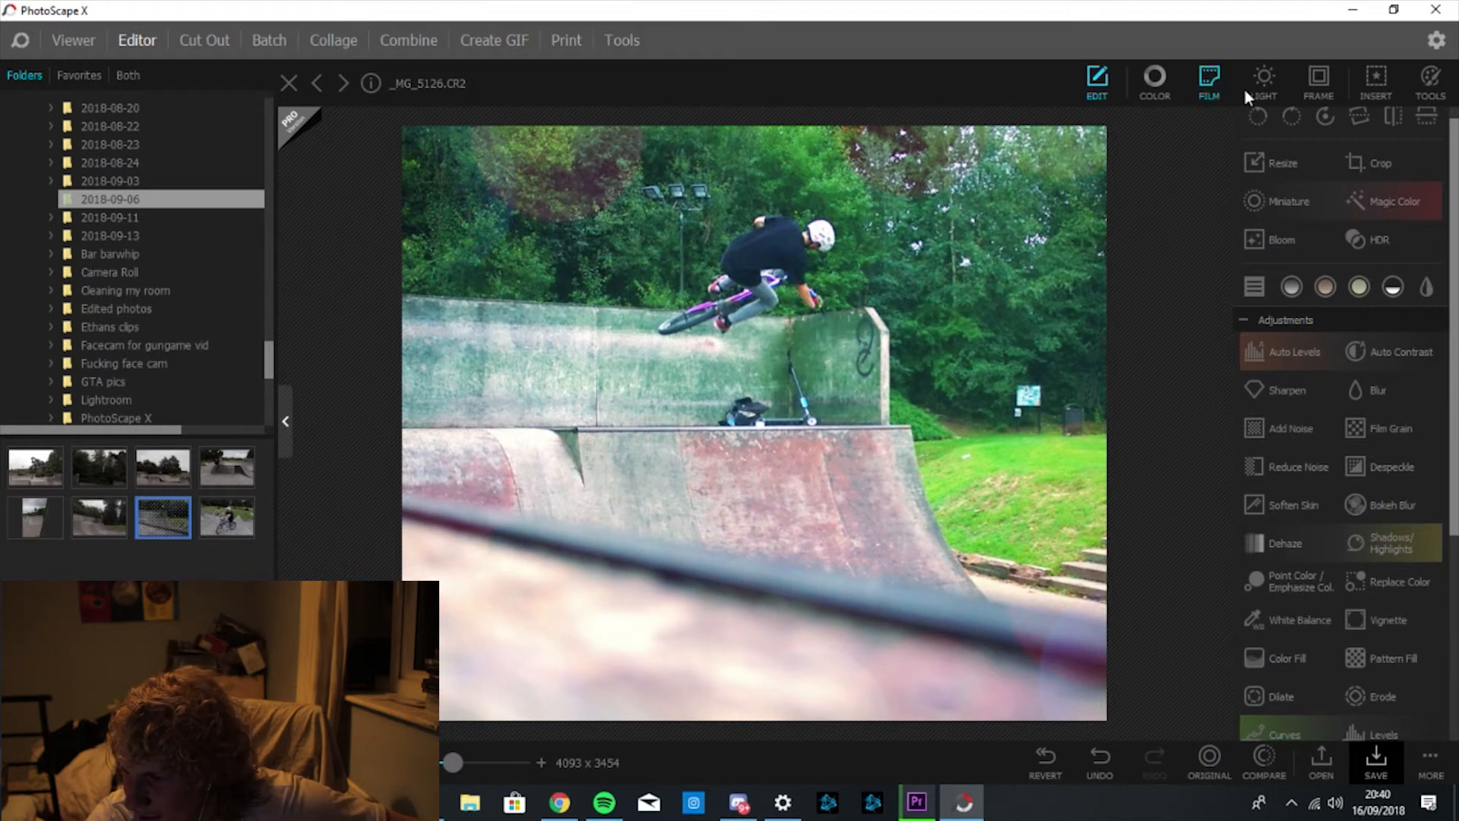
# Insert the photography logo image and drag it to the bottom centre of the photo.
pyautogui.click(1320, 80)
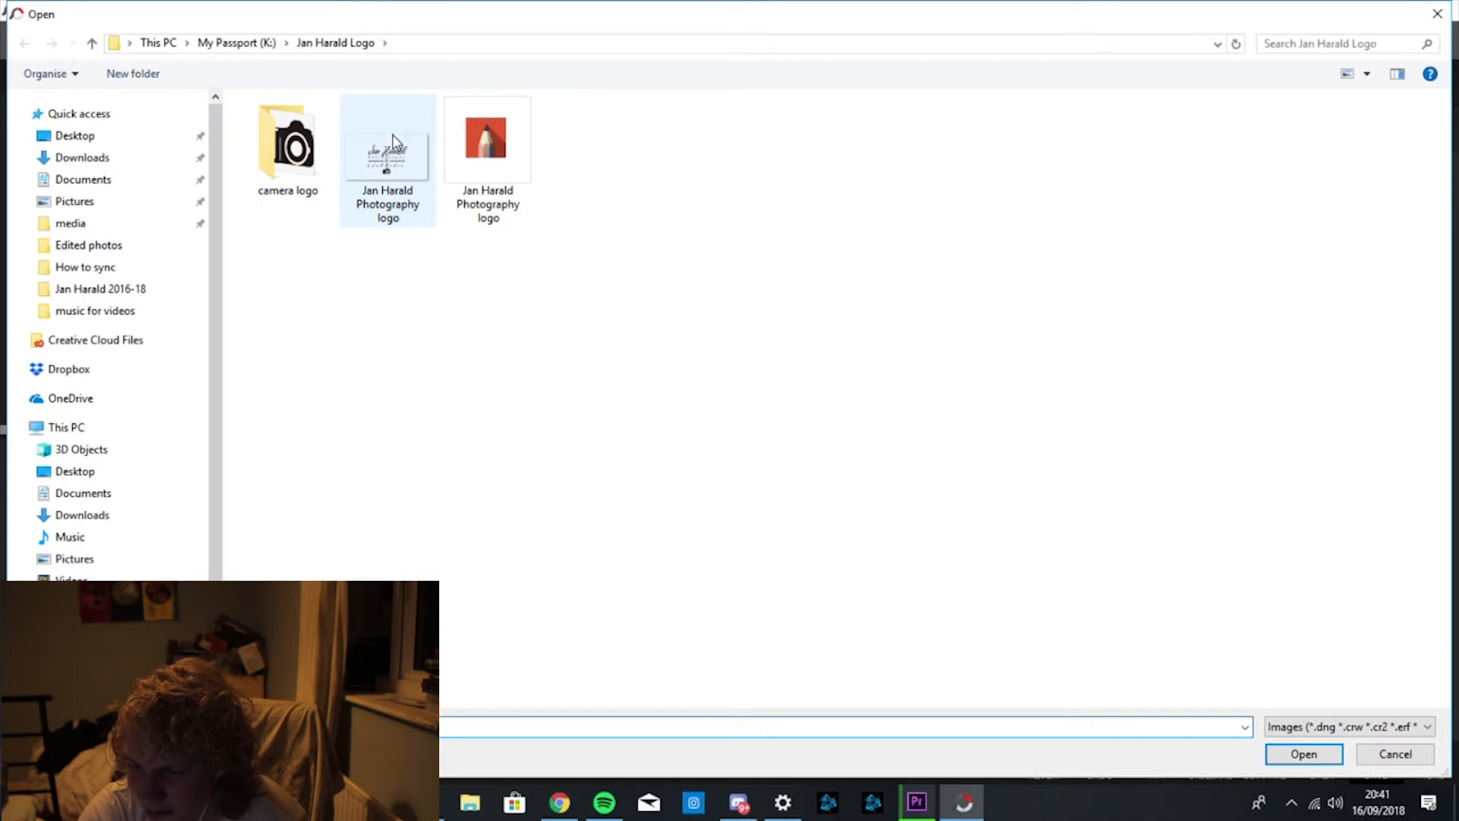
pyautogui.doubleClick(401, 149)
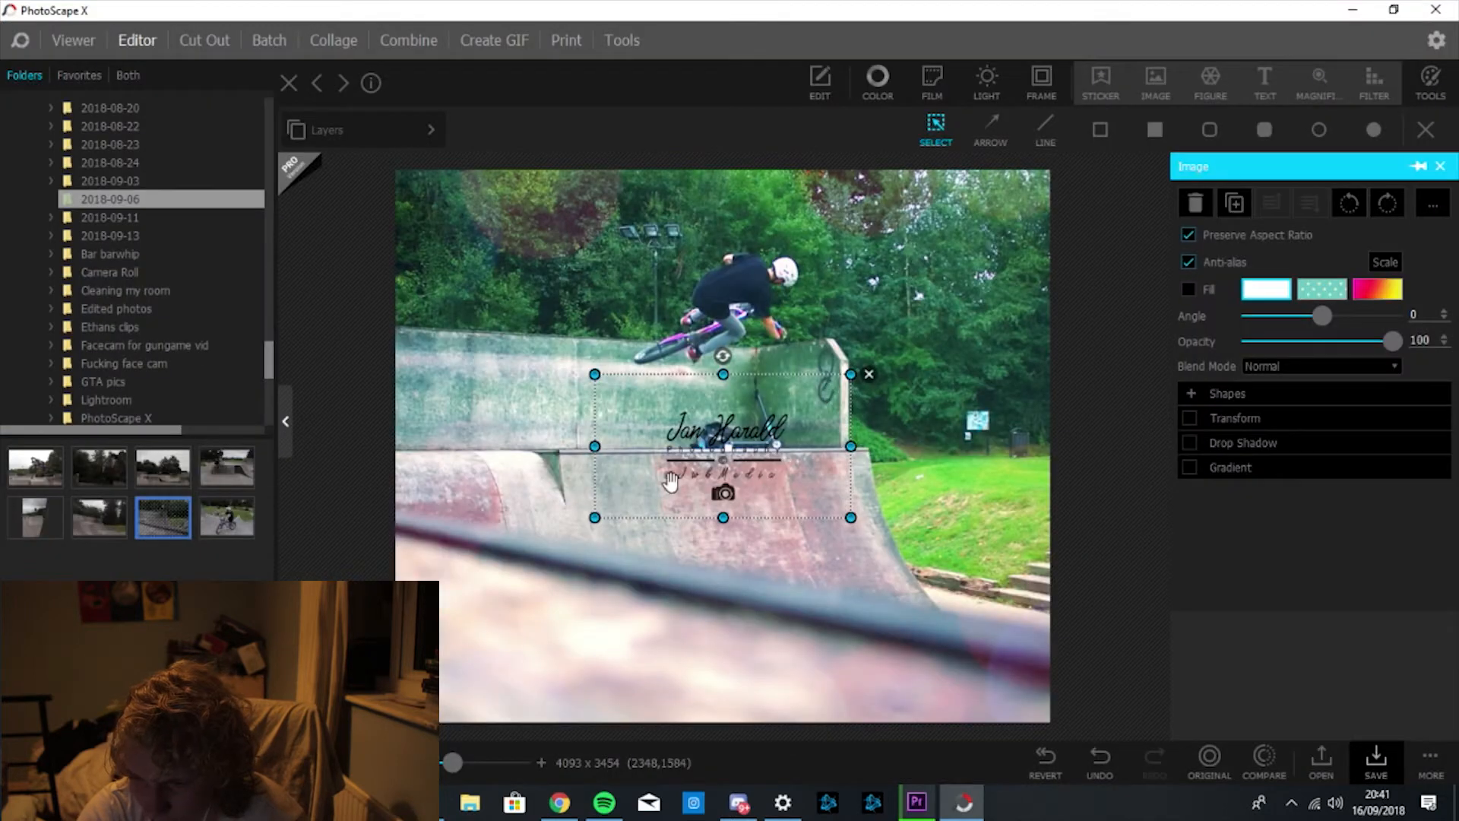
pyautogui.moveTo(766, 422); pyautogui.dragTo(753, 615)
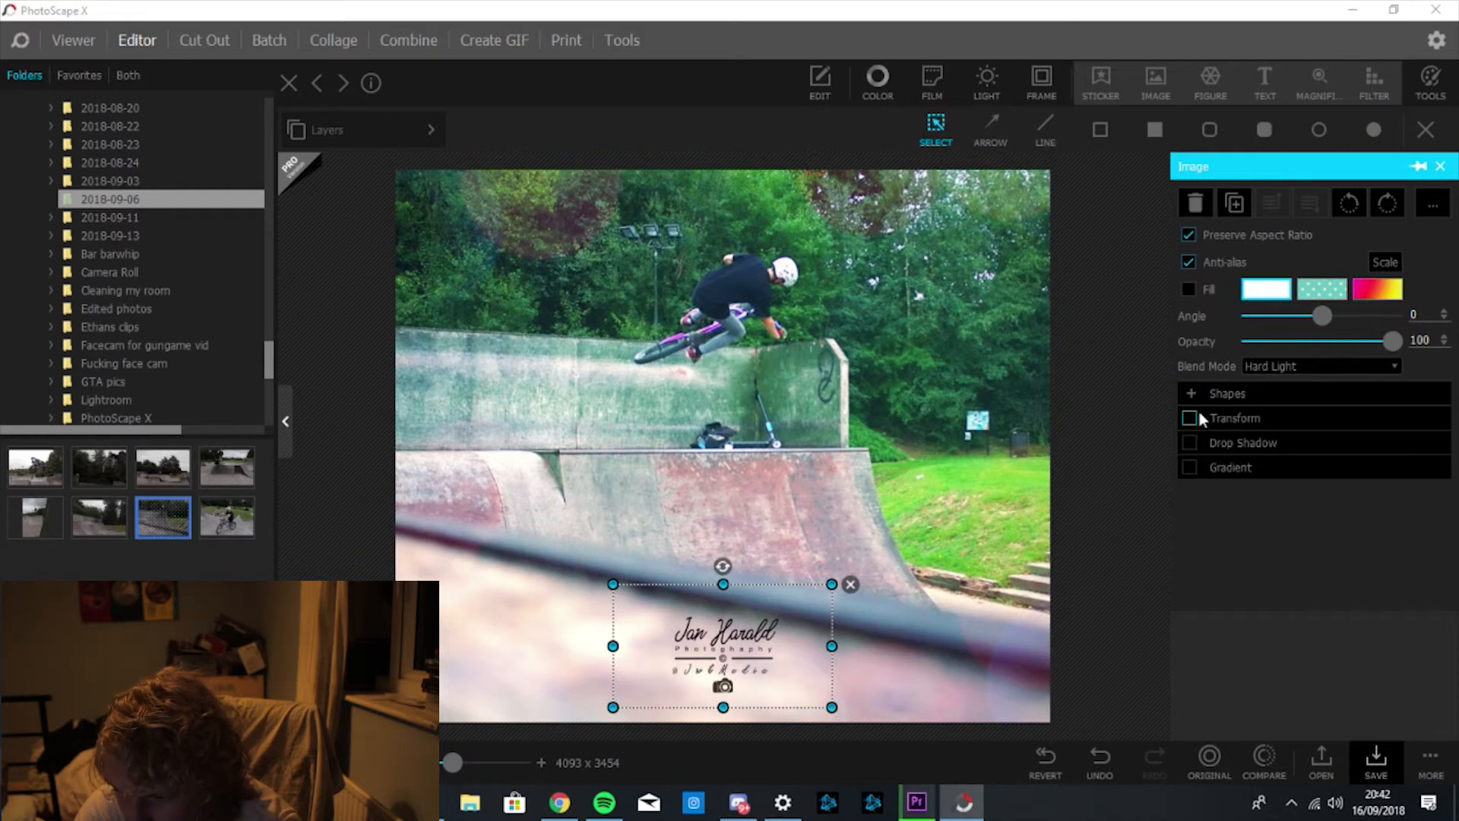
# Try drop shadow, transform and gradient options on the logo, leaving each off.
pyautogui.click(1190, 442)
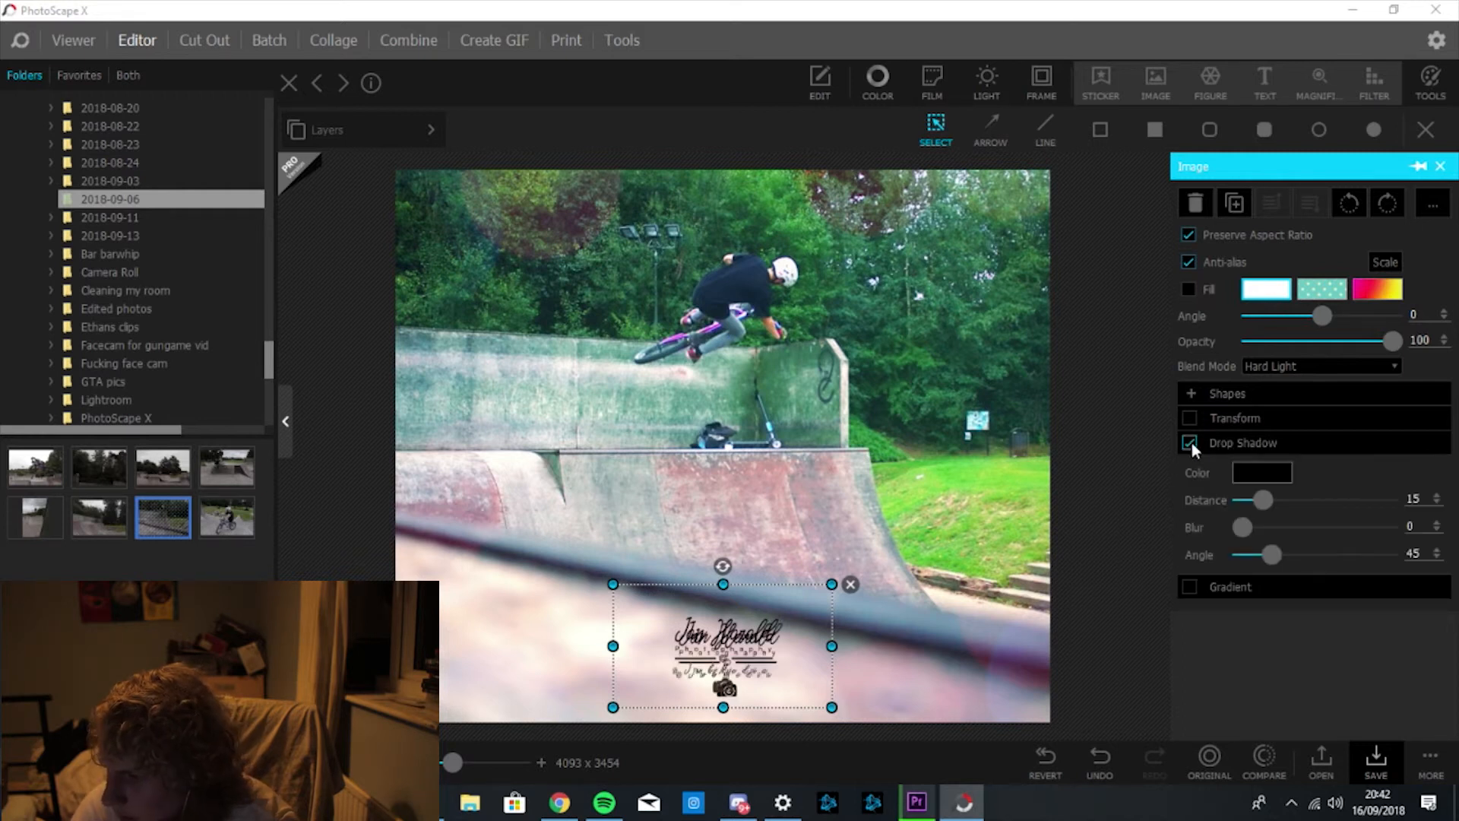
pyautogui.click(1191, 442)
pyautogui.click(1191, 418)
pyautogui.click(1191, 418)
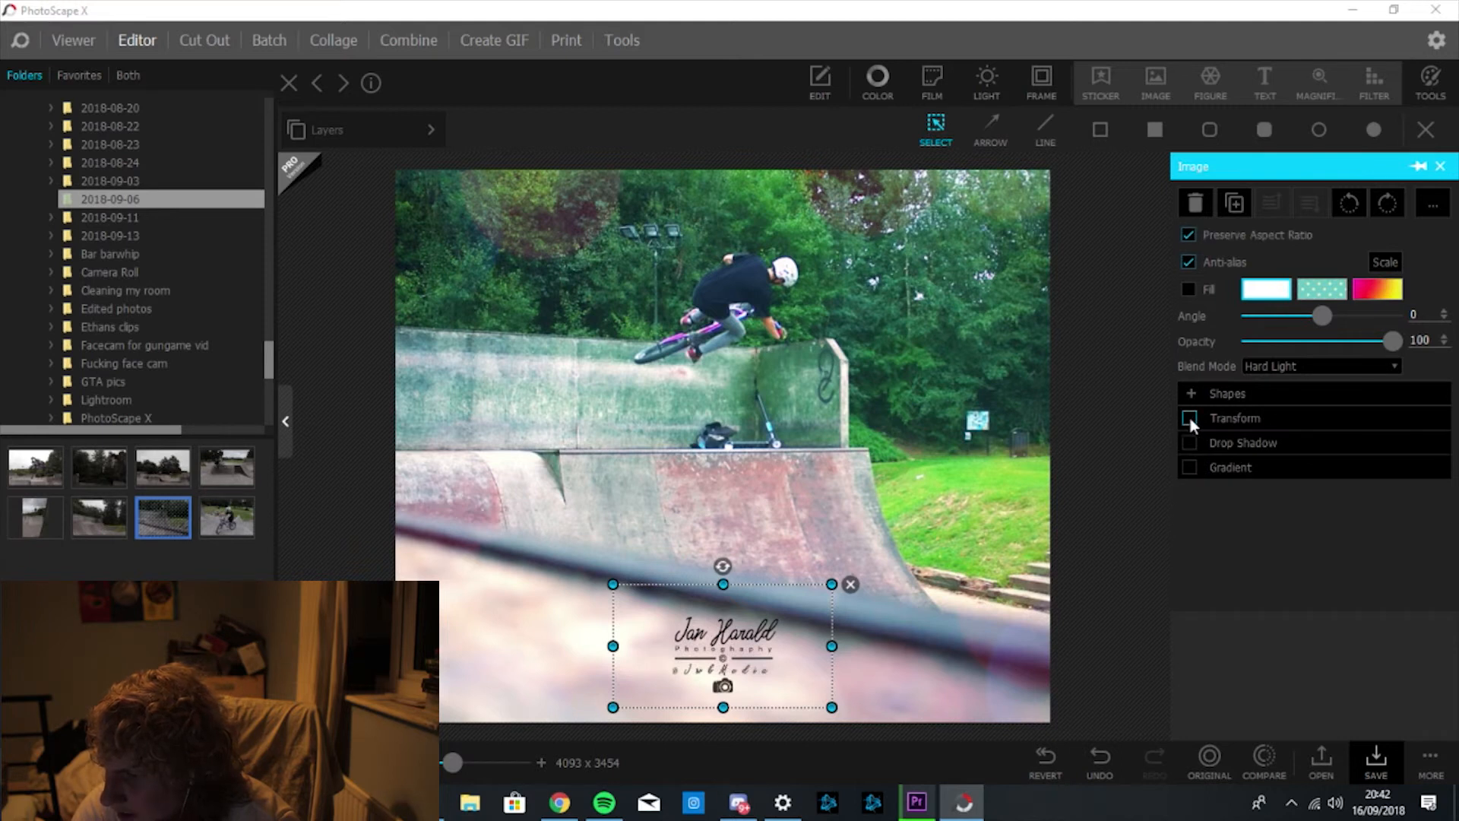
pyautogui.click(1190, 467)
pyautogui.click(1190, 467)
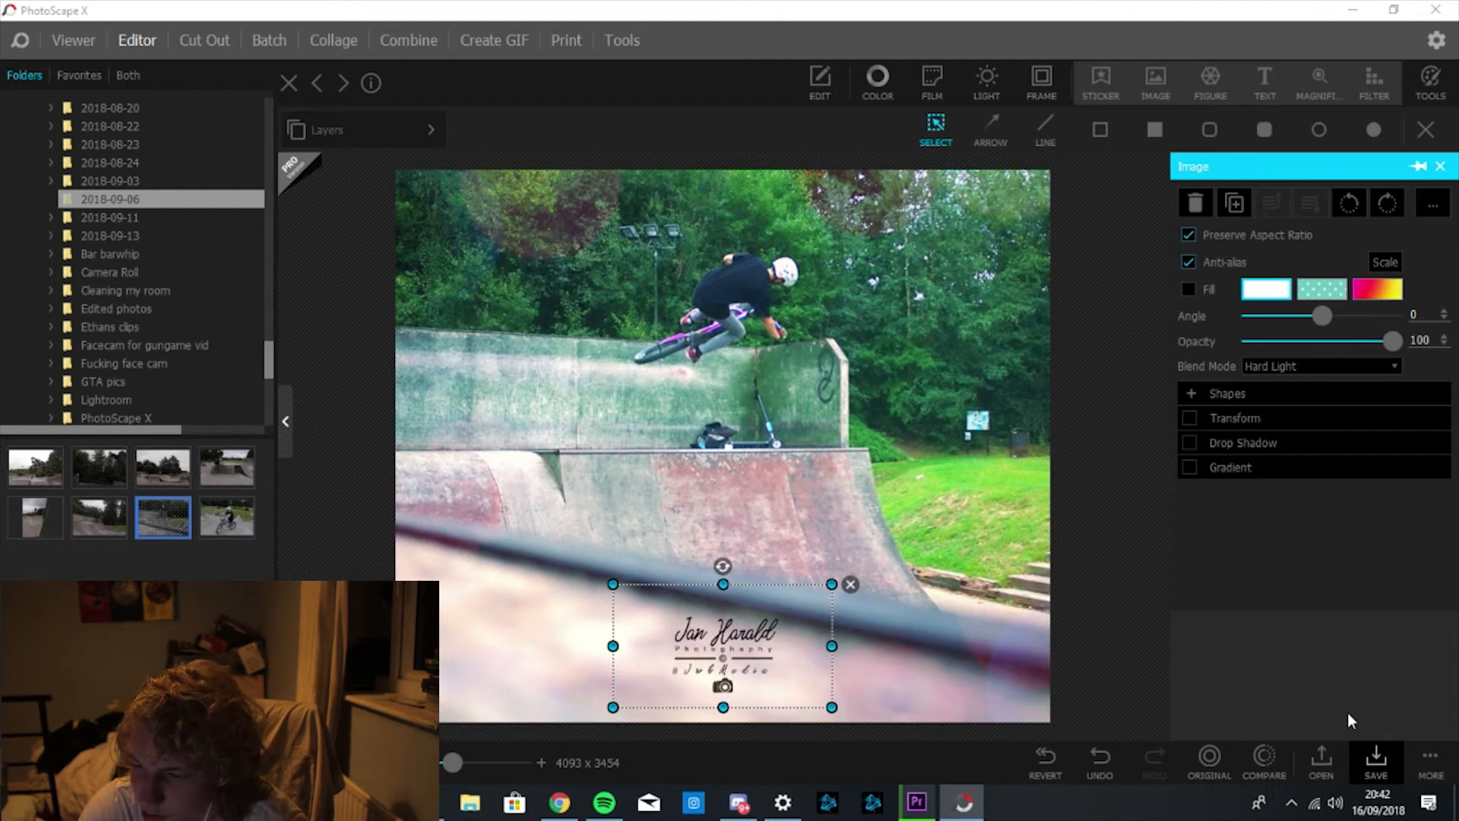
# Choose Save As instead of the JPEG save and browse to Pictures > Edited photos.
pyautogui.click(1374, 769)
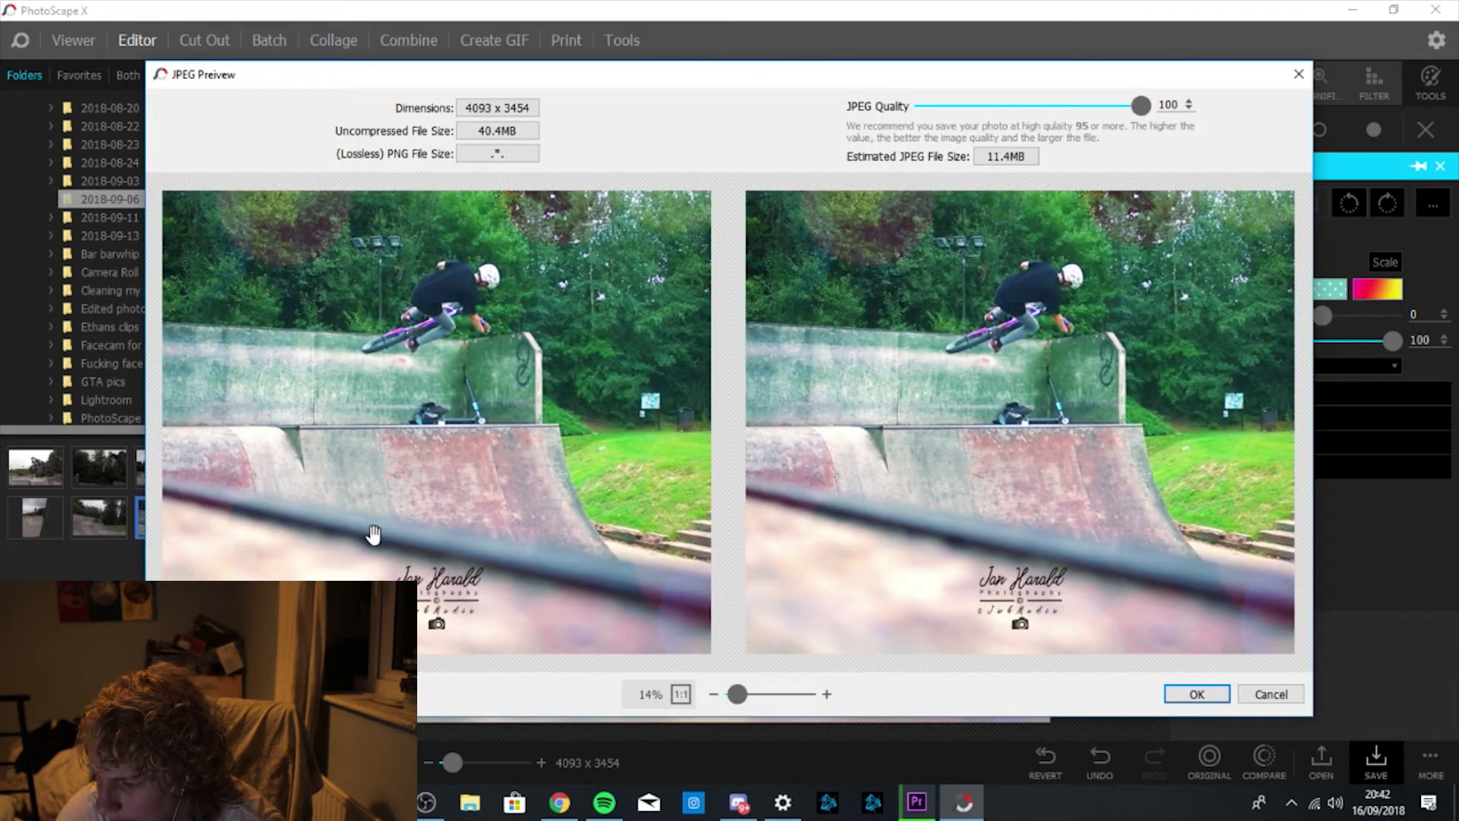
pyautogui.click(1280, 693)
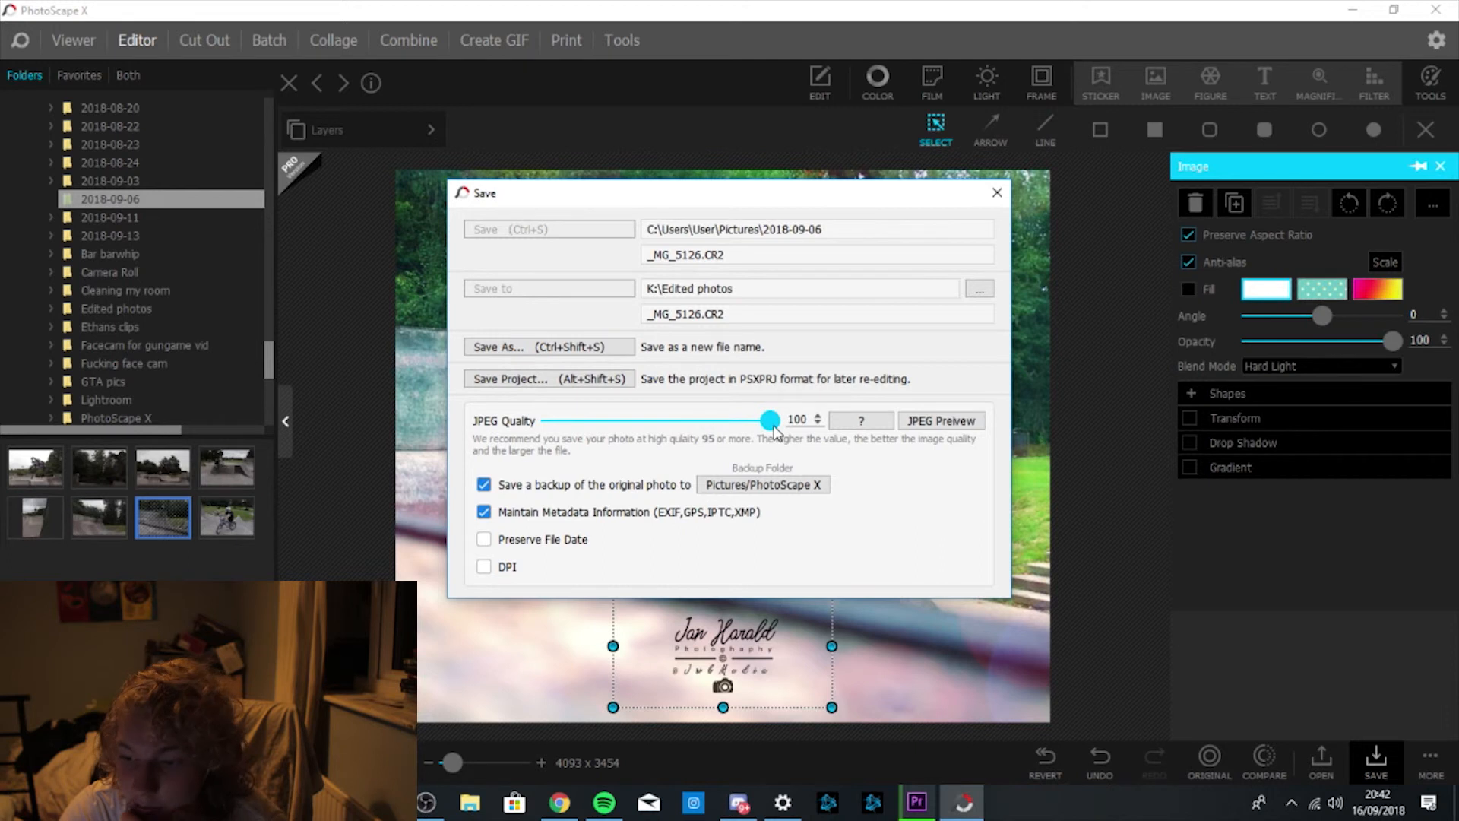
pyautogui.click(544, 348)
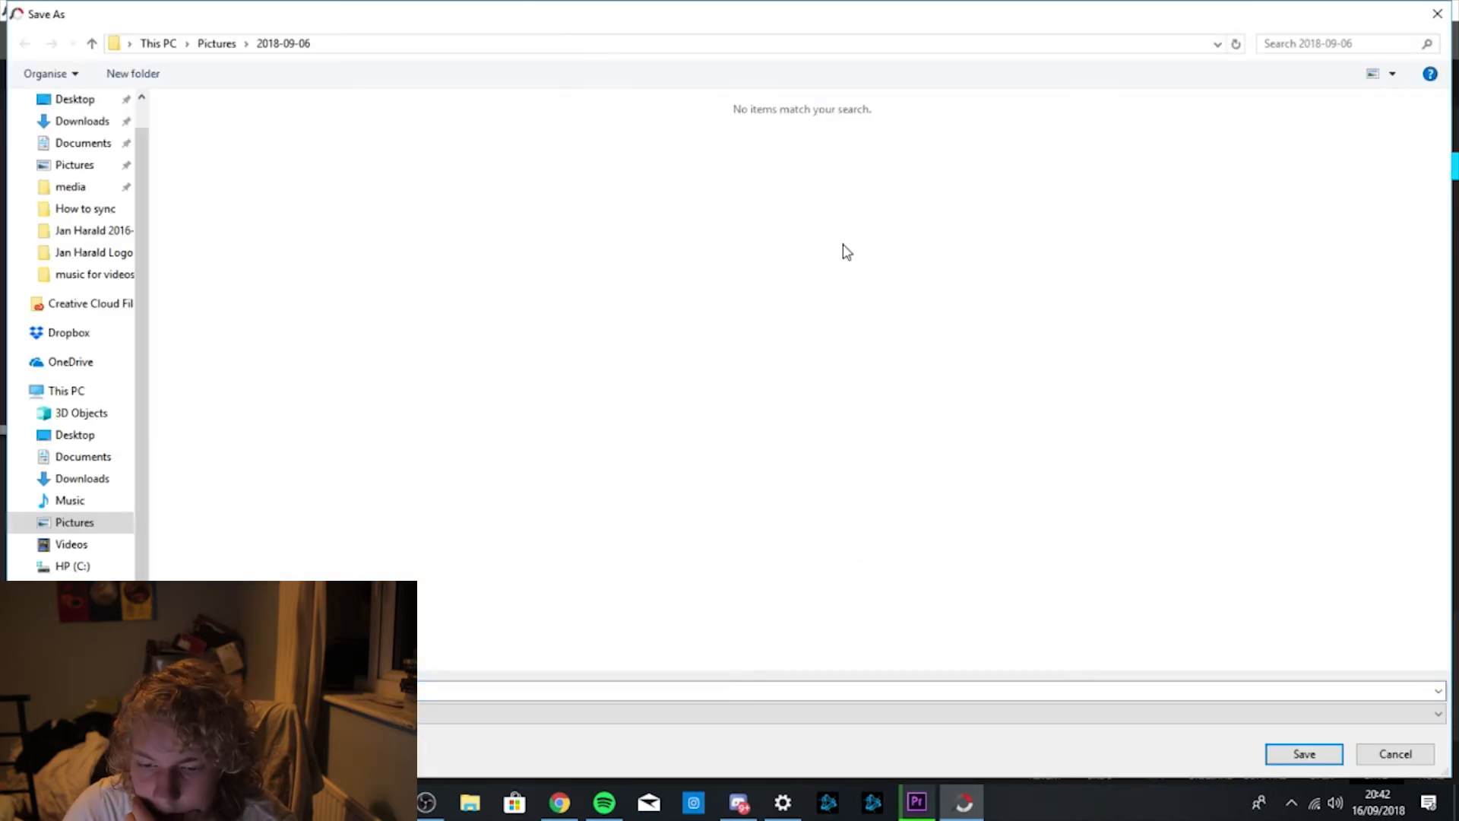
pyautogui.scroll(-2, 137, 456)
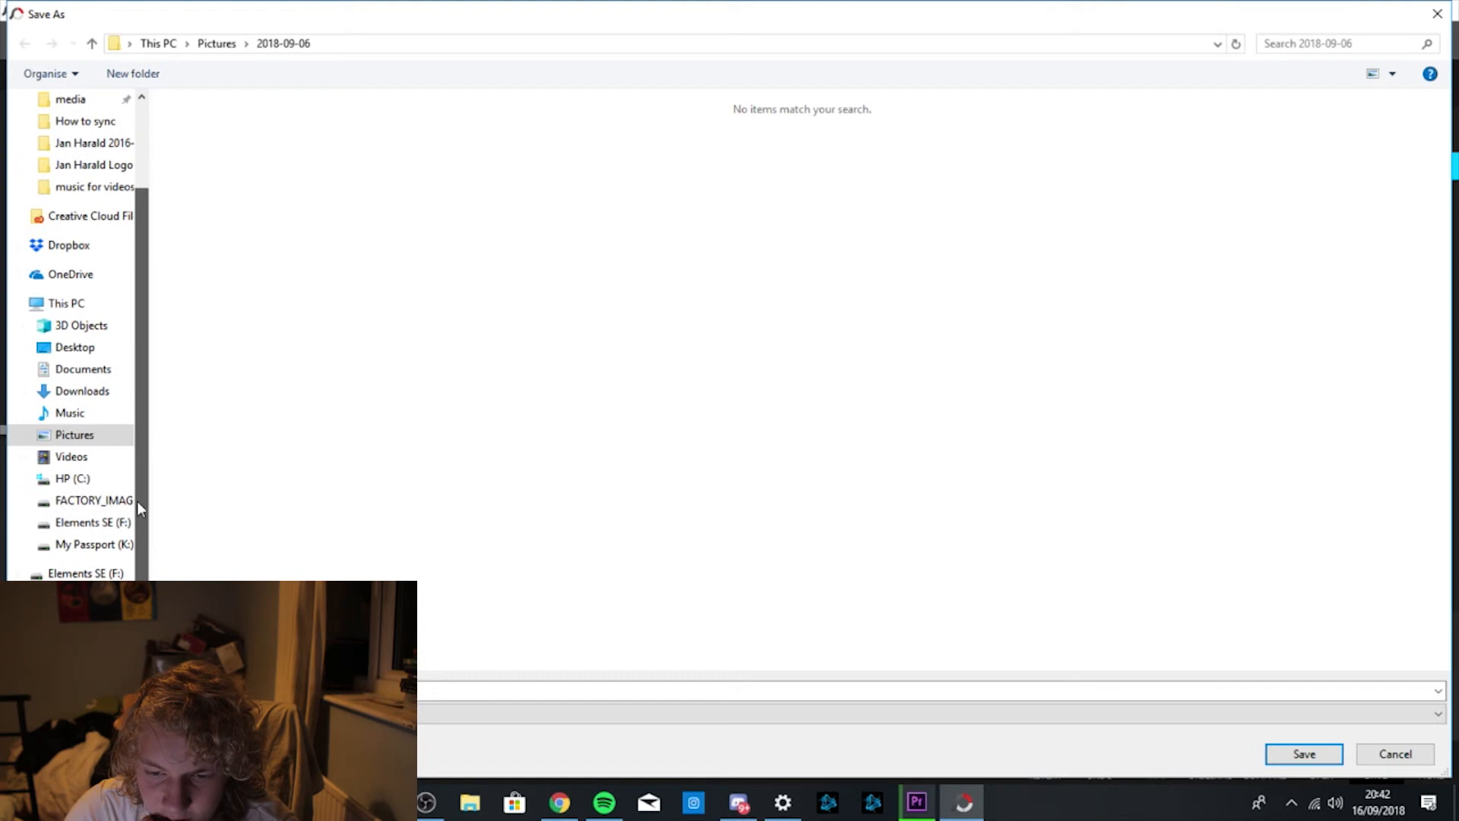
pyautogui.click(91, 521)
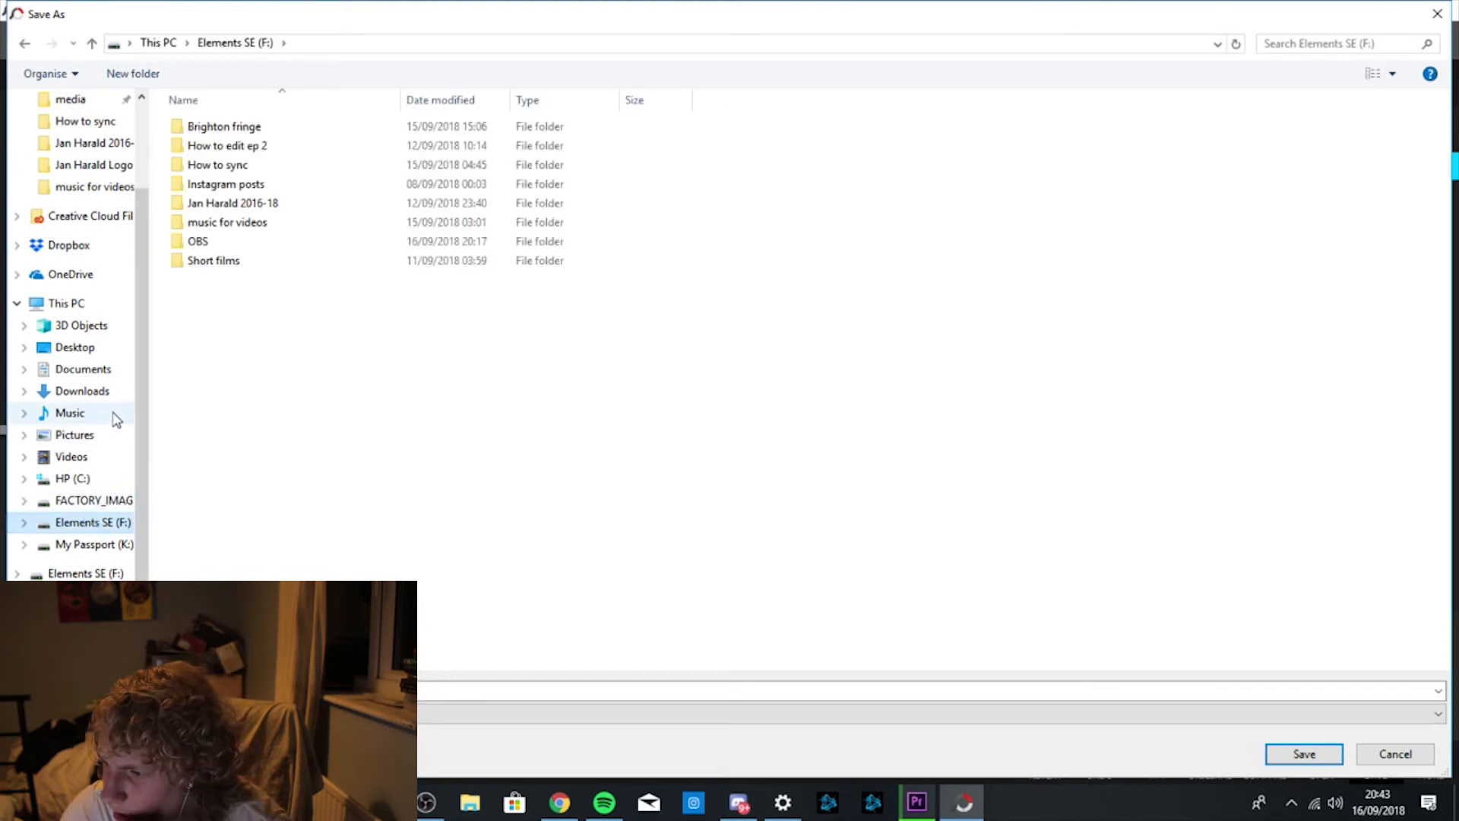
pyautogui.click(82, 457)
pyautogui.click(85, 434)
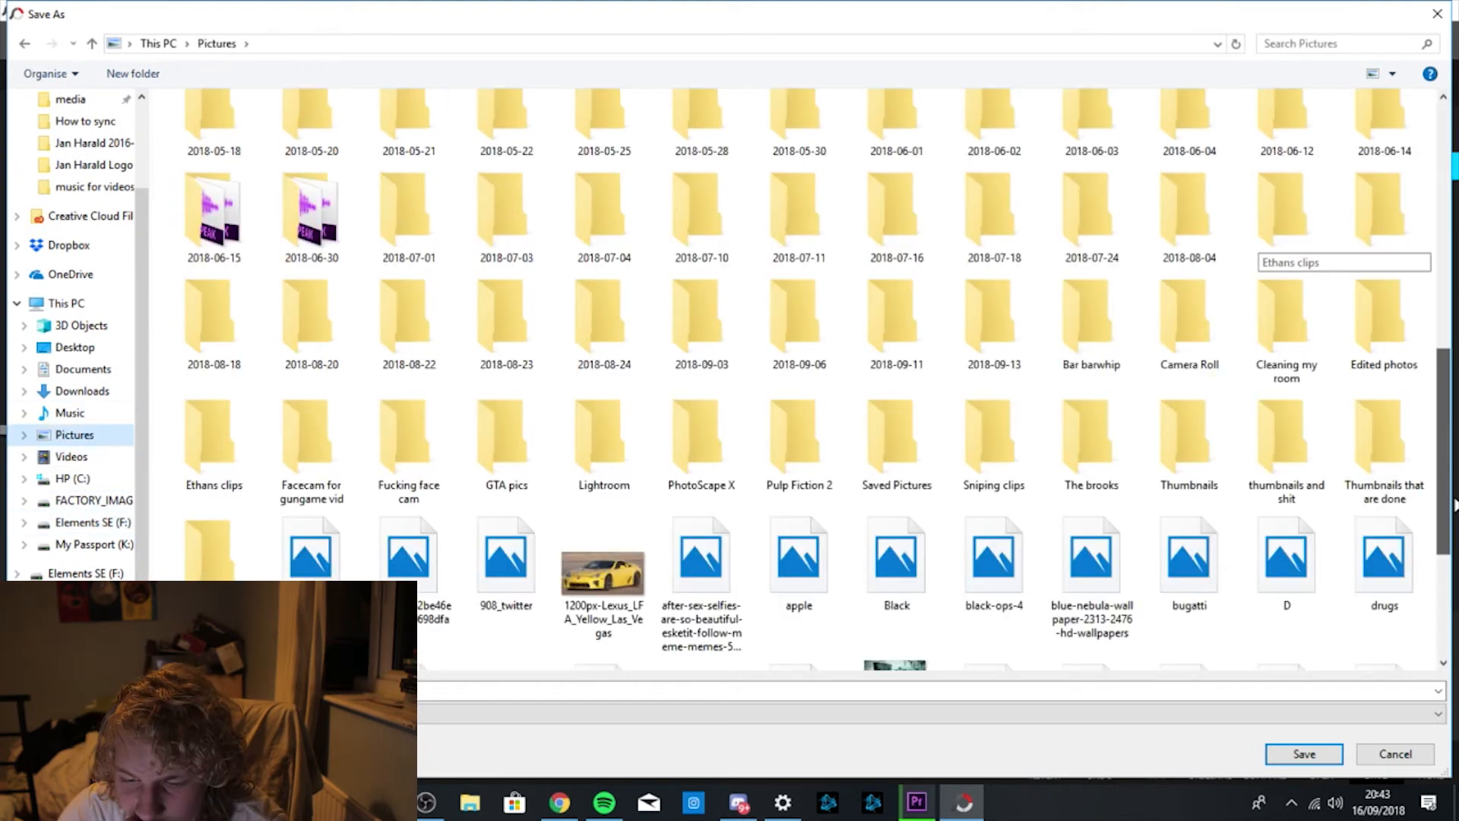
pyautogui.doubleClick(1403, 332)
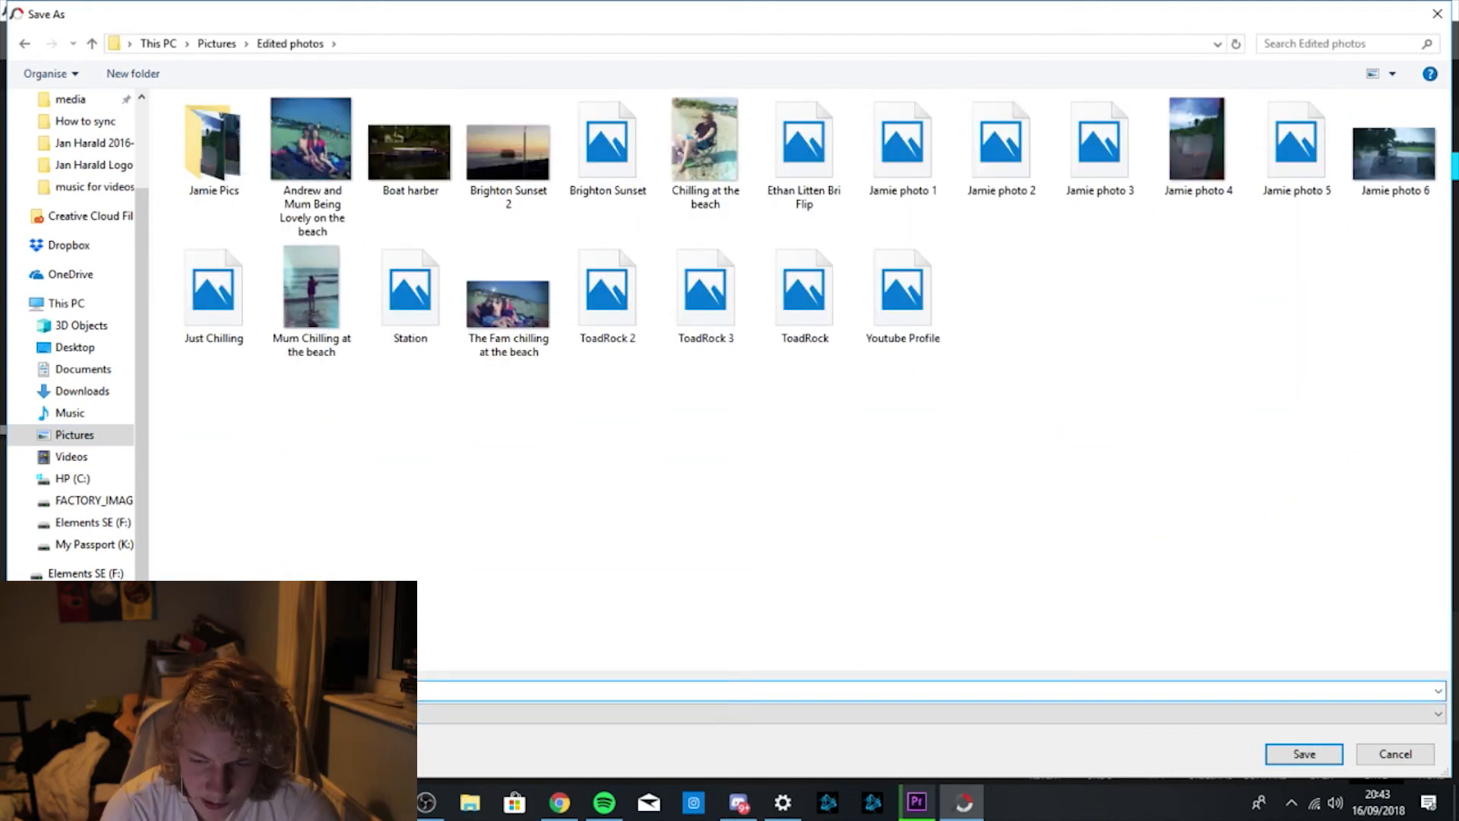
# Enter a file name and confirm saving the photo into Edited photos.
pyautogui.write('J')
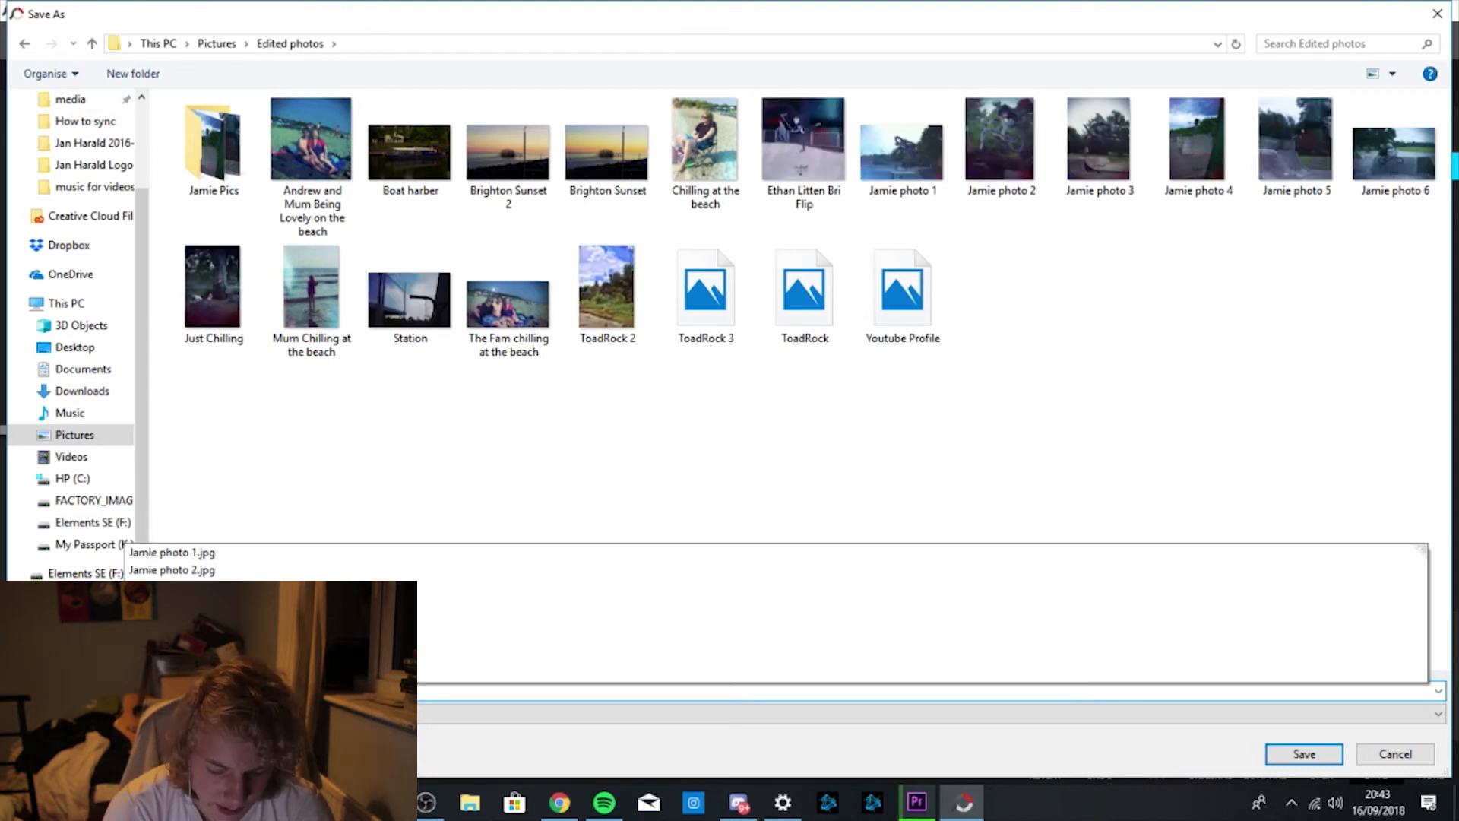
pyautogui.write('am')
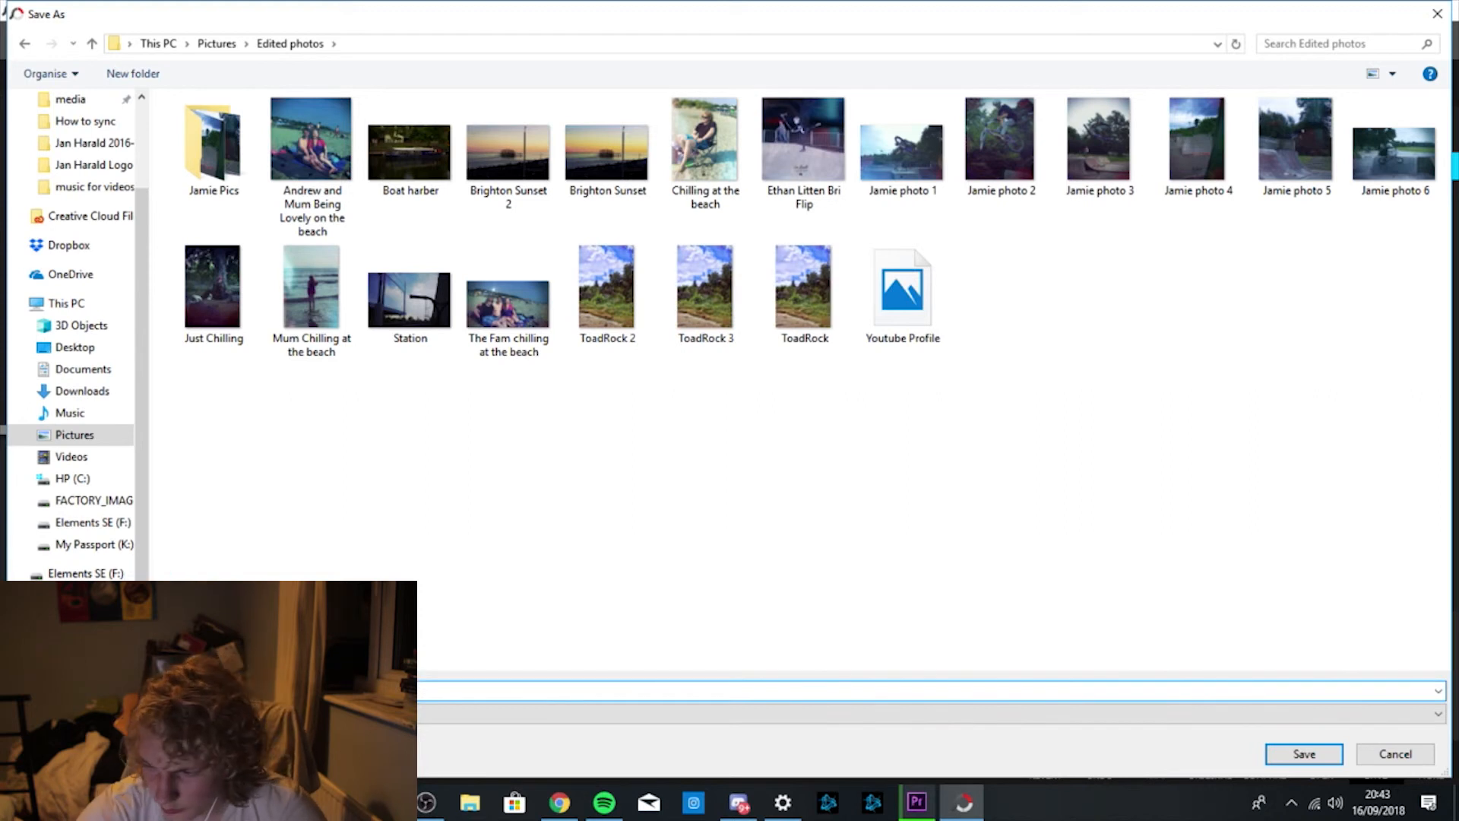
pyautogui.press('BackSpace')
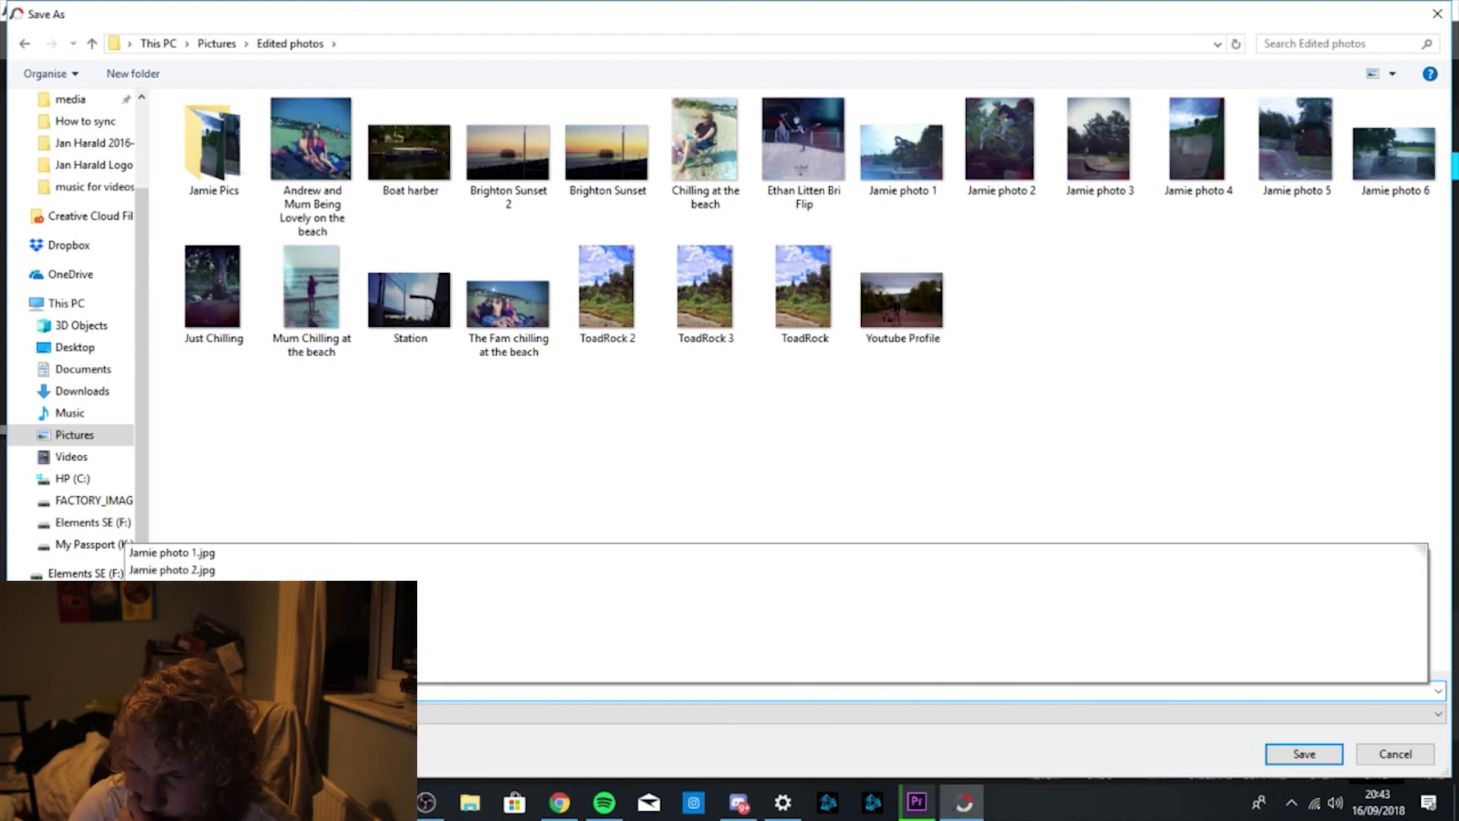
pyautogui.press('BackSpace')
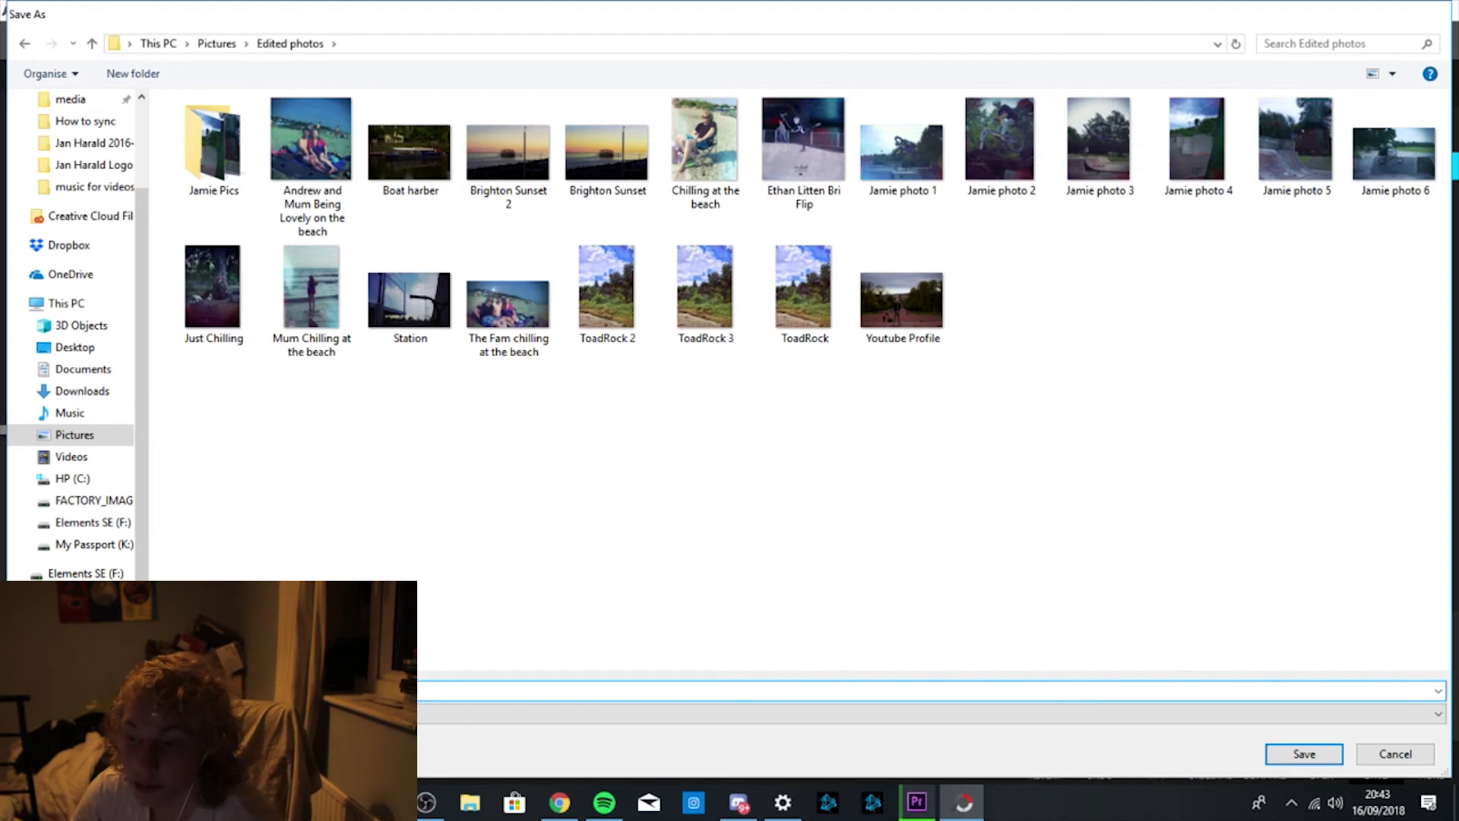
pyautogui.press('Return')
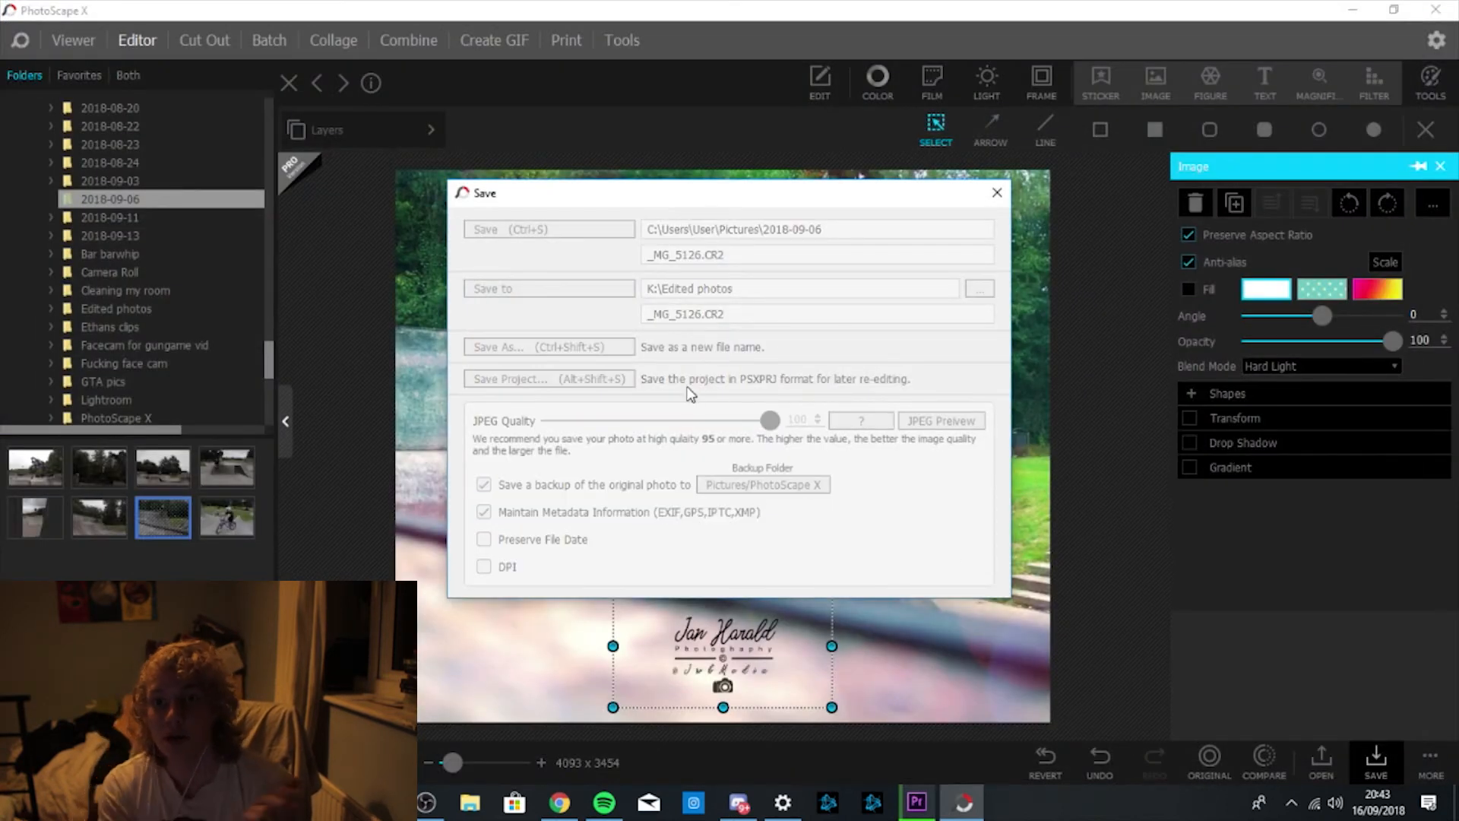